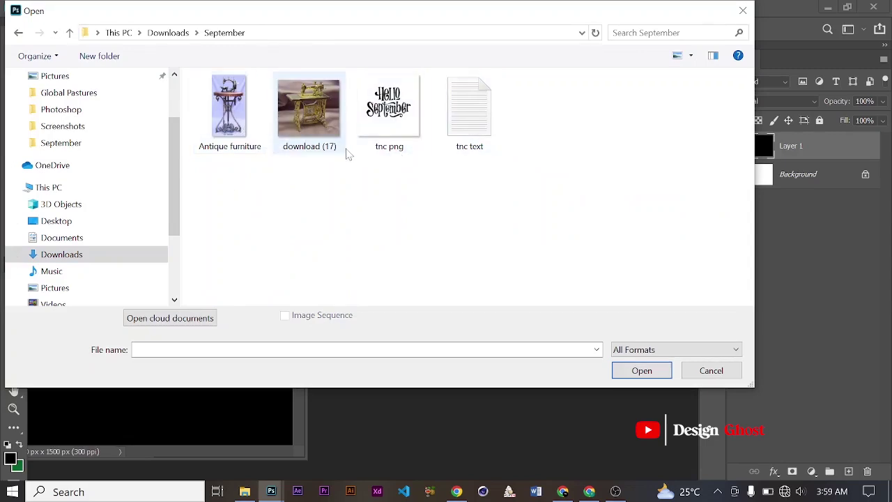
# Open Antique furniture, download (17) and tnc png from the September folder together and dock their floating window as document tabs.
pyautogui.click(398, 140)
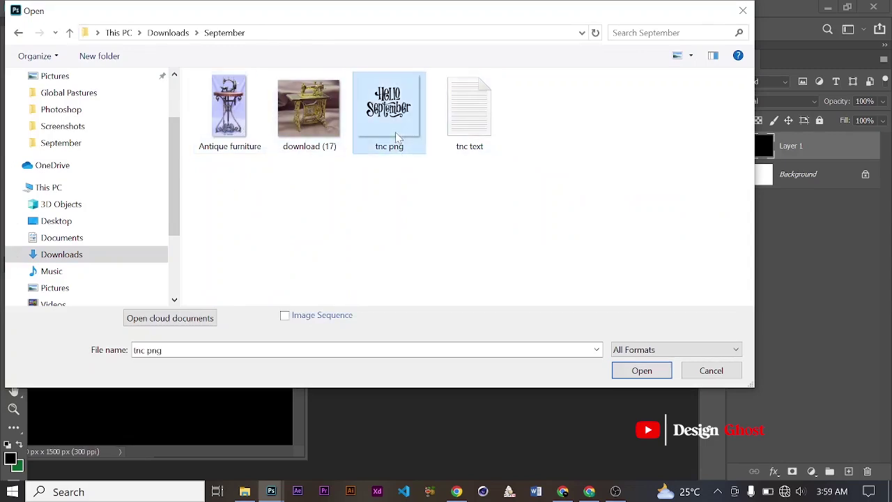
pyautogui.keyDown('ctrl'); pyautogui.click(315, 137); pyautogui.keyUp('ctrl')
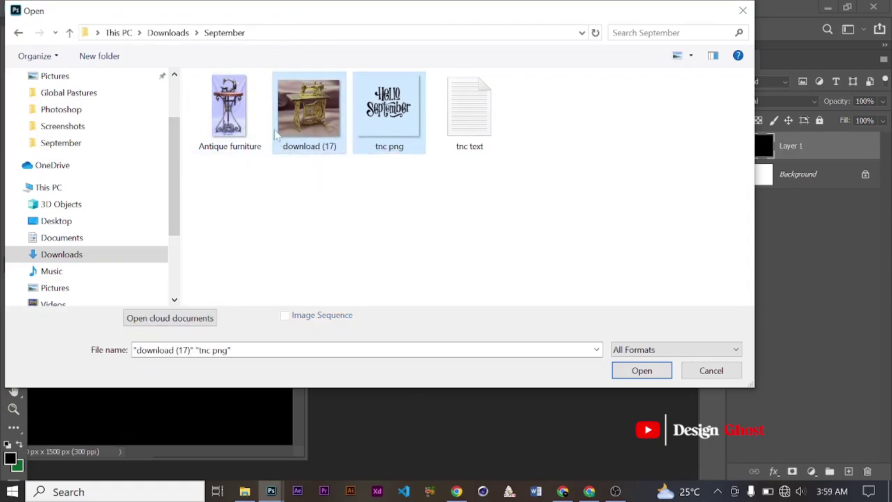
pyautogui.keyDown('ctrl'); pyautogui.click(230, 112); pyautogui.keyUp('ctrl')
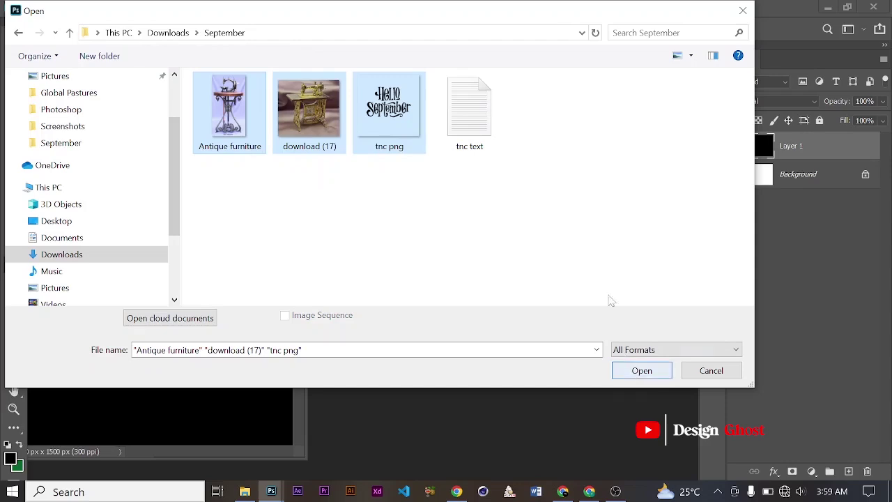
pyautogui.click(643, 368)
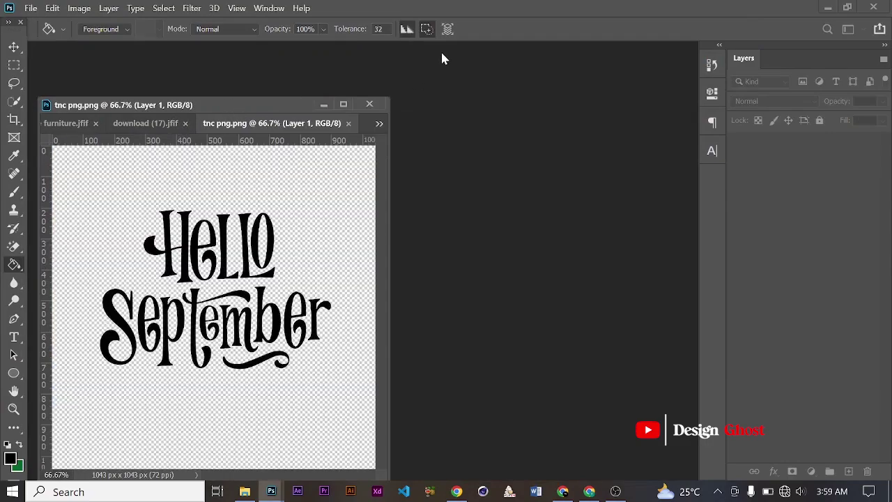
pyautogui.moveTo(252, 103); pyautogui.dragTo(369, 50)
pyautogui.scroll(-3, 359, 171)
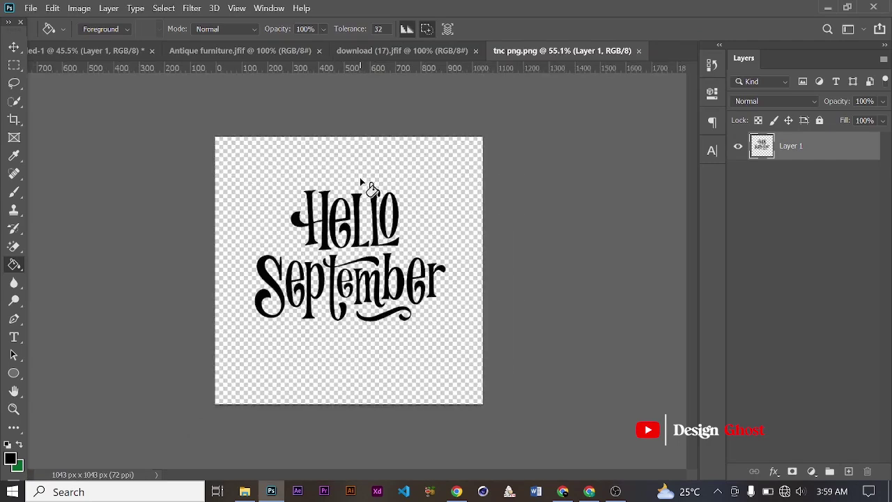
# Copy the Hello September lettering from tnc png into the black 1500 px document using the Move tool.
pyautogui.click(13, 48)
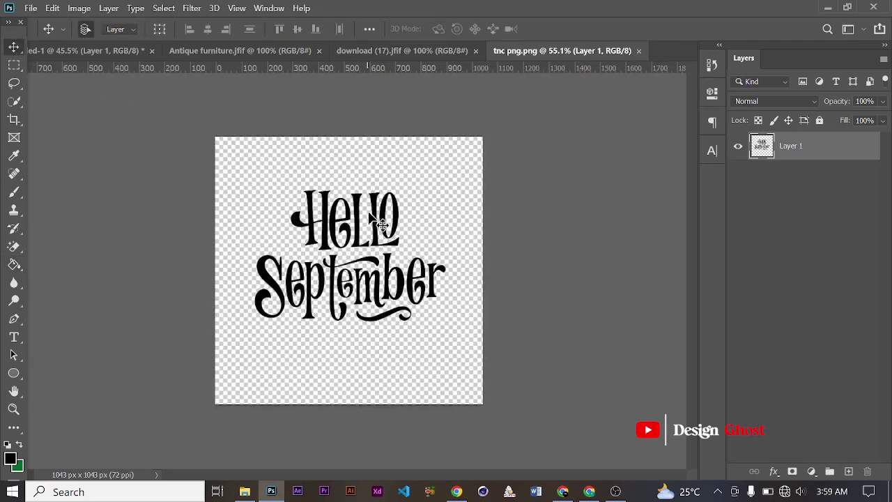
pyautogui.moveTo(395, 222); pyautogui.dragTo(142, 94)
pyautogui.moveTo(288, 261); pyautogui.dragTo(308, 279)
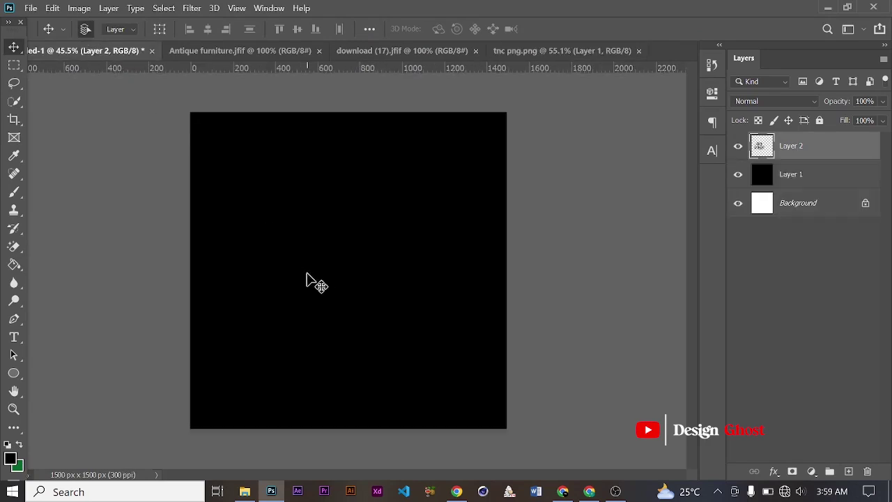
# Apply a white Color Overlay with Normal blend mode and 100% opacity to the lettering layer.
pyautogui.click(774, 470)
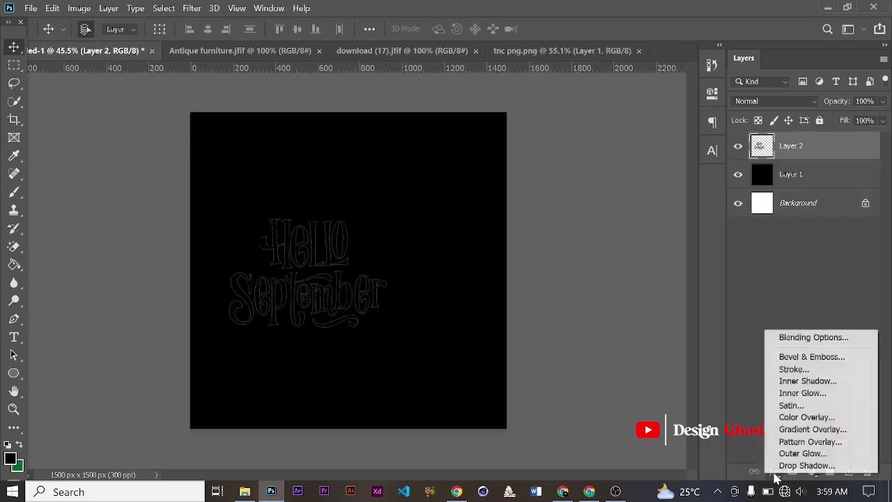
pyautogui.click(807, 418)
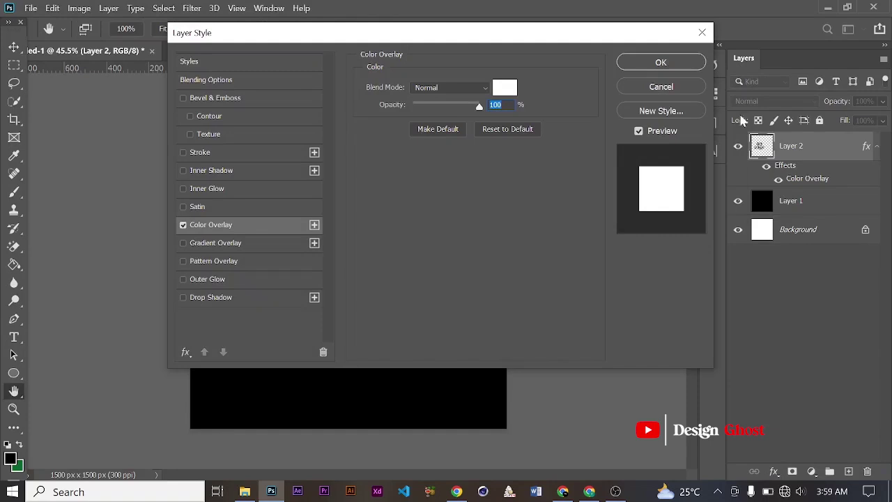
pyautogui.click(670, 67)
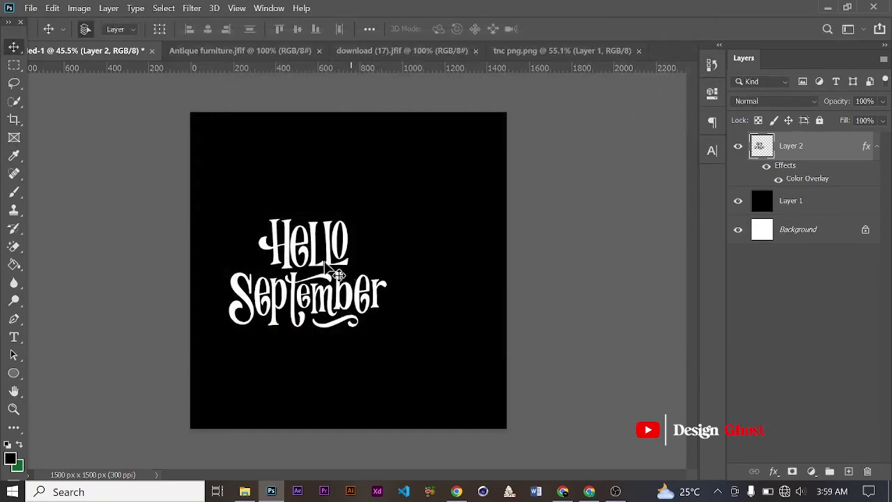
# Scale the Hello September lettering to about 84% and place it slightly left of the canvas centre.
pyautogui.scroll(2, 338, 275)
pyautogui.scroll(-1, 338, 275)
pyautogui.moveTo(343, 275); pyautogui.dragTo(362, 305)
pyautogui.hotkey('ctrl', 't')
pyautogui.scroll(1, 348, 272)
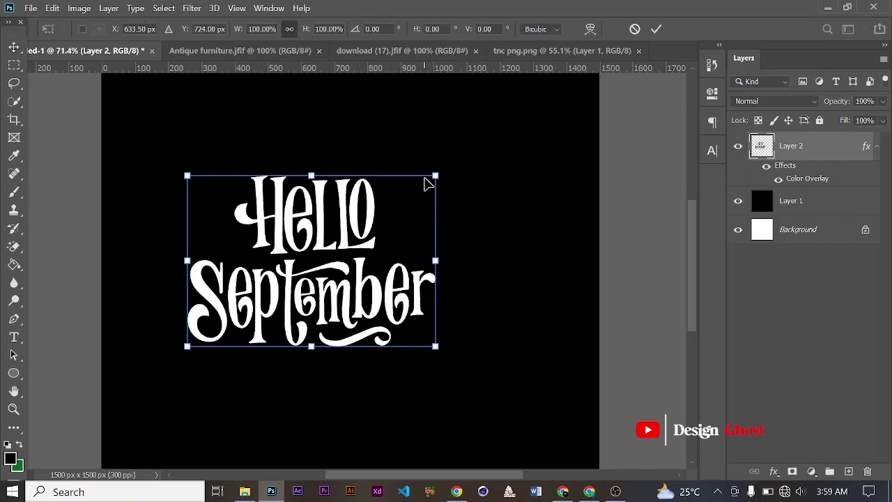
pyautogui.moveTo(420, 188); pyautogui.dragTo(390, 213)
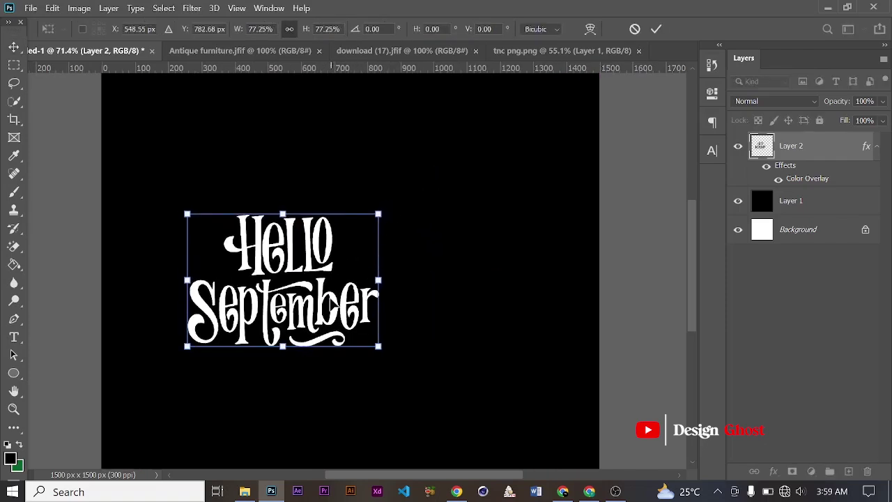
pyautogui.moveTo(332, 306); pyautogui.dragTo(350, 298)
pyautogui.scroll(-2, 348, 298)
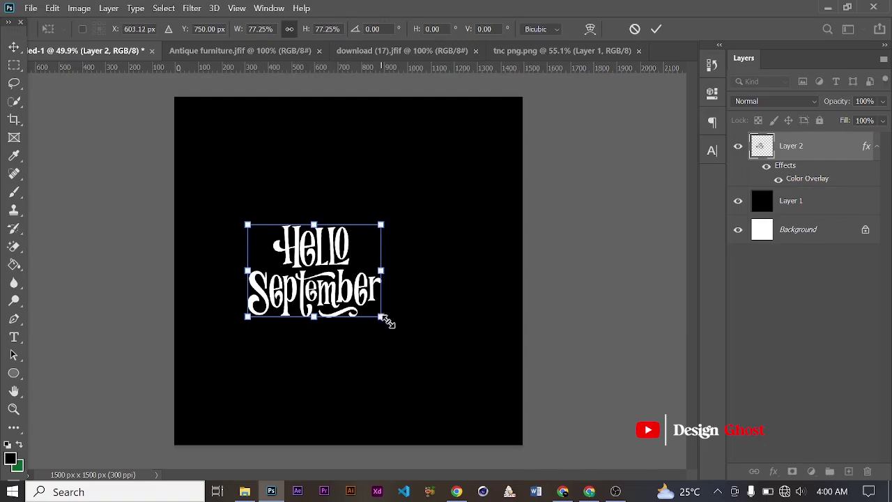
pyautogui.moveTo(388, 322); pyautogui.dragTo(392, 325)
pyautogui.moveTo(368, 235); pyautogui.dragTo(384, 217)
pyautogui.press('Return')
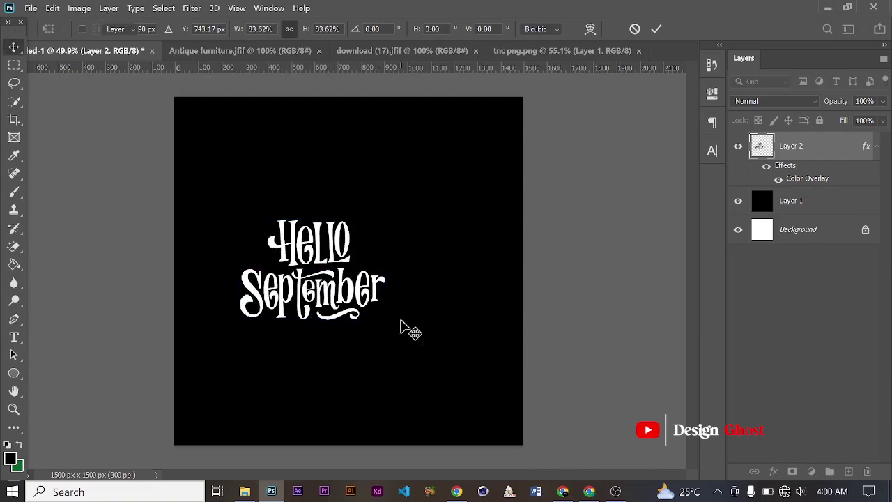
# Draw a closed Pen path around the word Hello, following the gap above September.
pyautogui.scroll(2, 320, 290)
pyautogui.press('t')
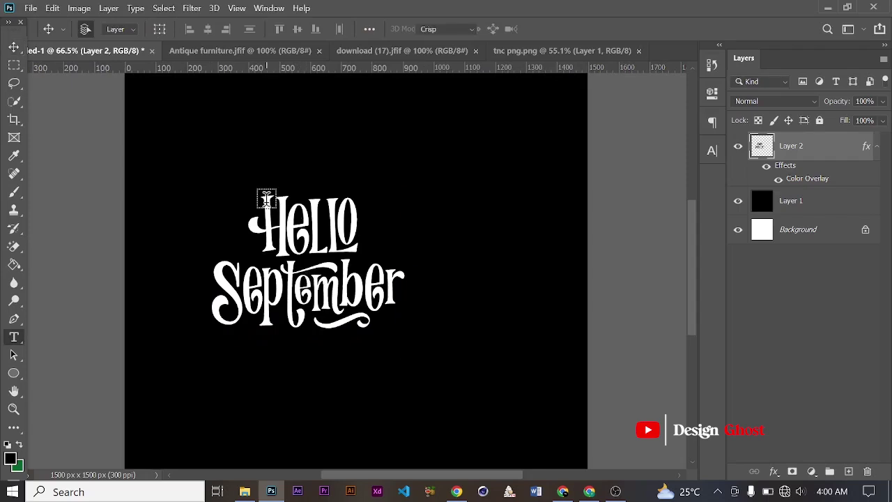
pyautogui.press('m')
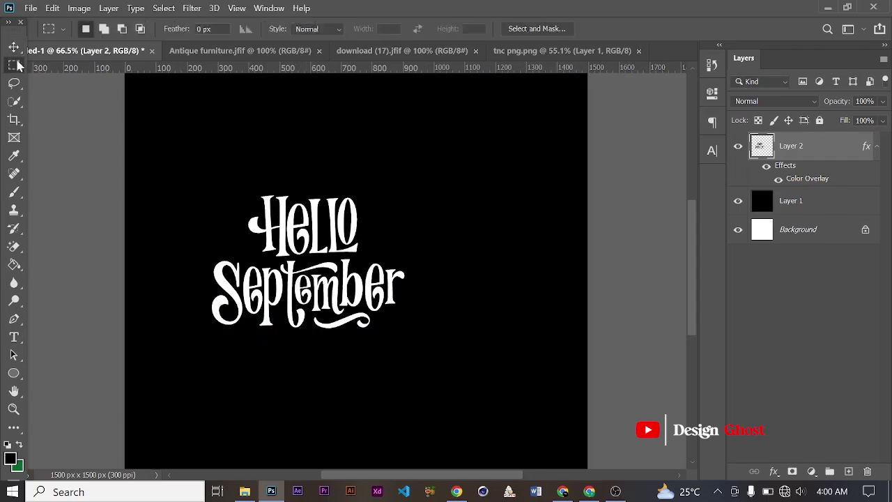
pyautogui.scroll(3, 243, 181)
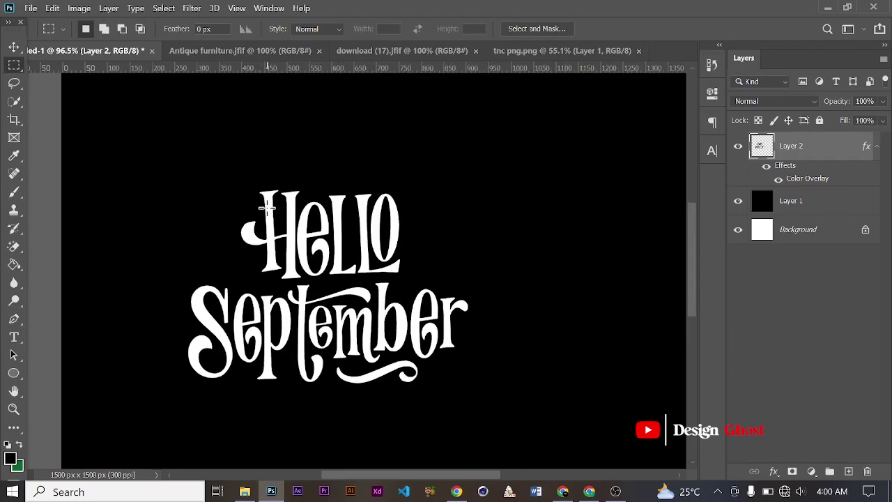
pyautogui.scroll(-1, 335, 244)
pyautogui.press('p')
pyautogui.scroll(2, 372, 268)
pyautogui.click(399, 164)
pyautogui.click(408, 222)
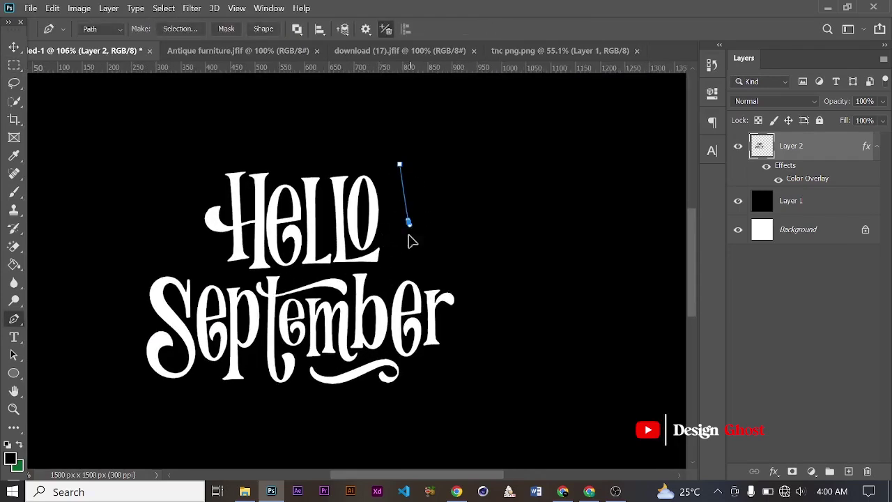
pyautogui.moveTo(384, 266); pyautogui.dragTo(363, 275)
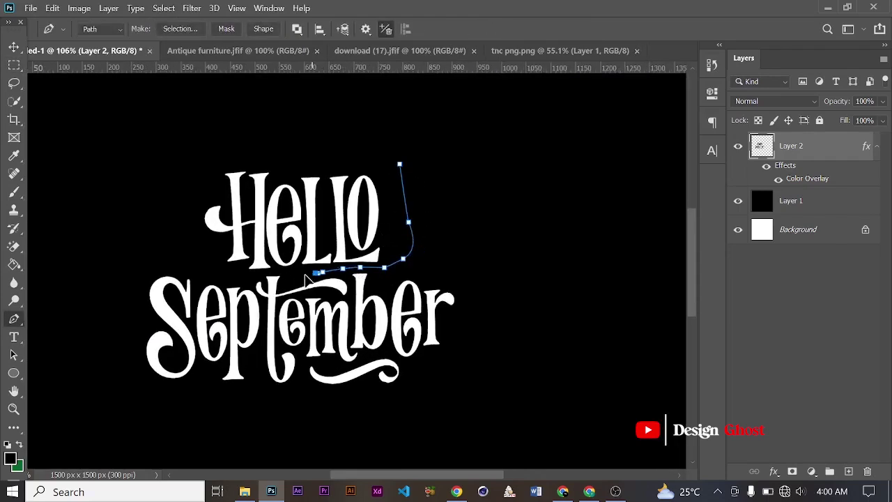
pyautogui.moveTo(240, 276); pyautogui.dragTo(232, 278)
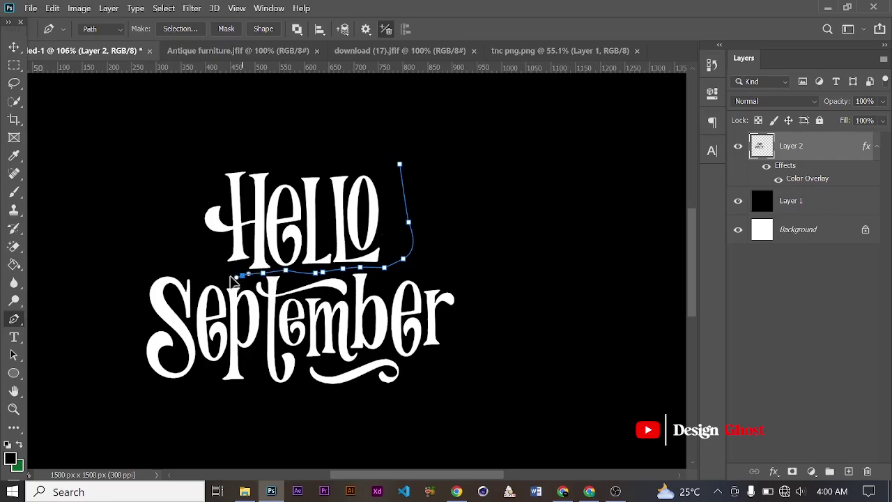
pyautogui.click(177, 167)
pyautogui.click(202, 137)
pyautogui.click(272, 132)
pyautogui.click(368, 153)
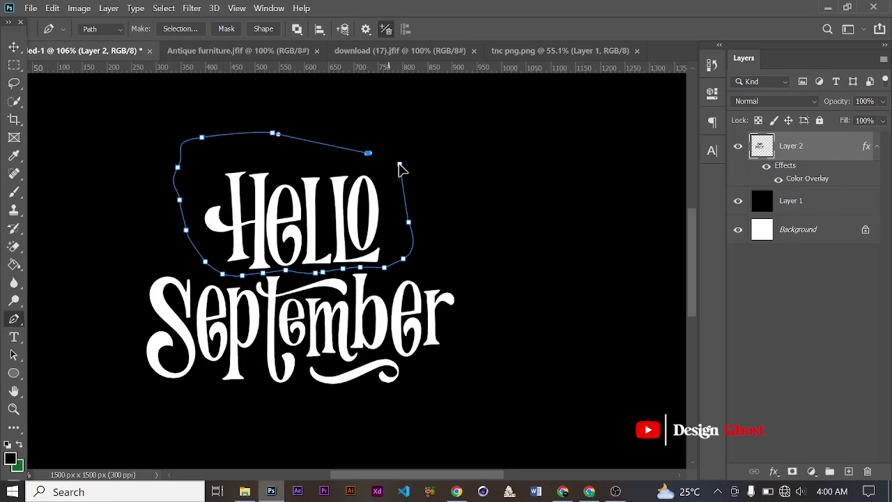
pyautogui.click(399, 164)
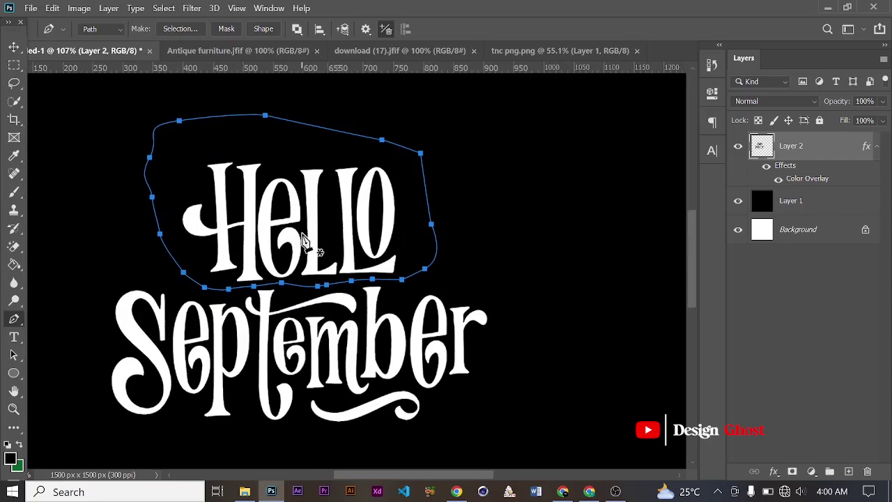
pyautogui.hotkey('ctrl', '0')
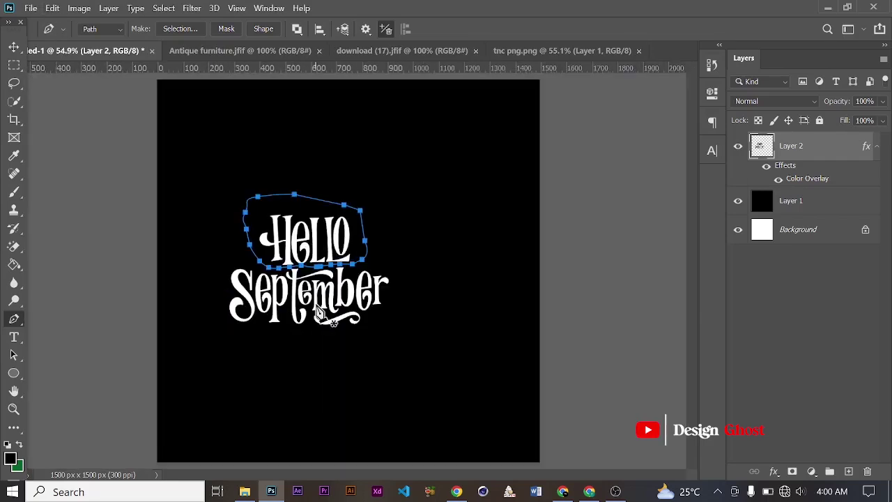
# Convert the path around Hello into a selection and deselect it.
pyautogui.click(14, 46)
pyautogui.scroll(3, 338, 291)
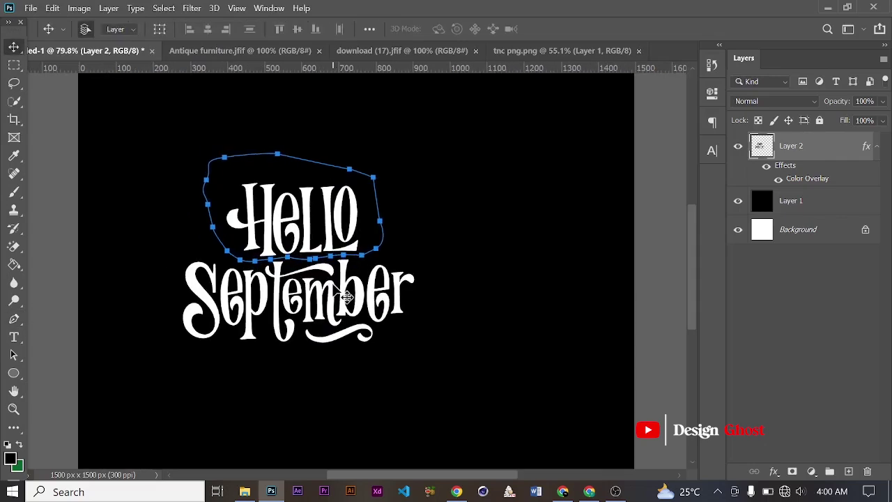
pyautogui.press('p')
pyautogui.rightClick(295, 240)
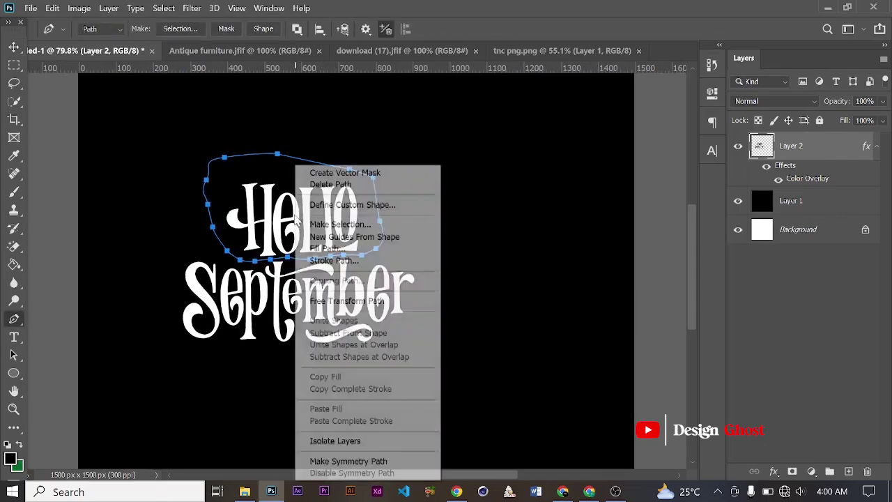
pyautogui.click(340, 223)
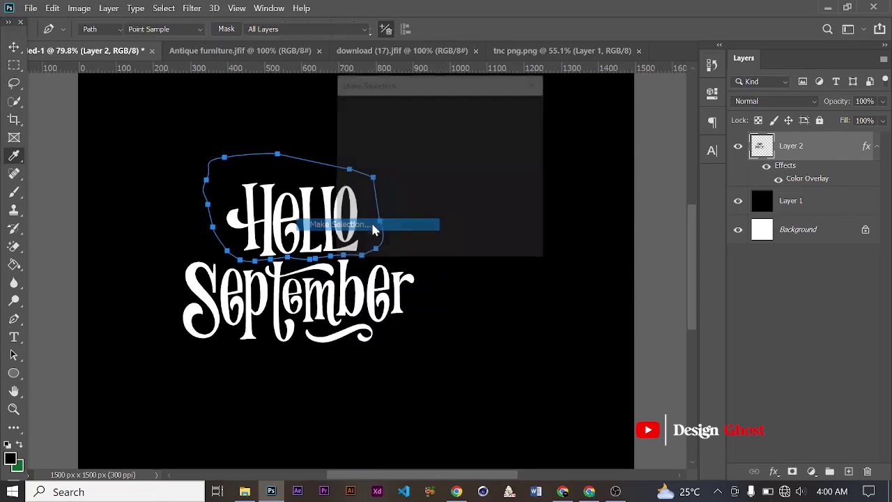
pyautogui.click(518, 115)
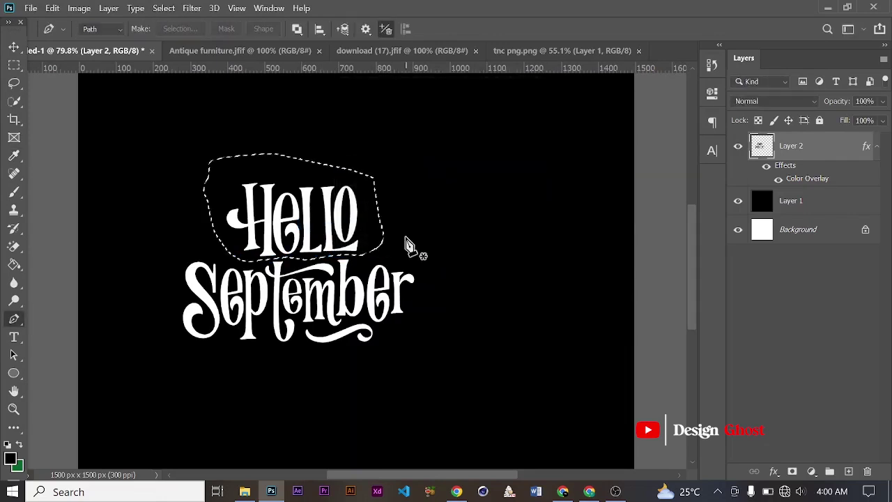
pyautogui.hotkey('ctrl', 'd')
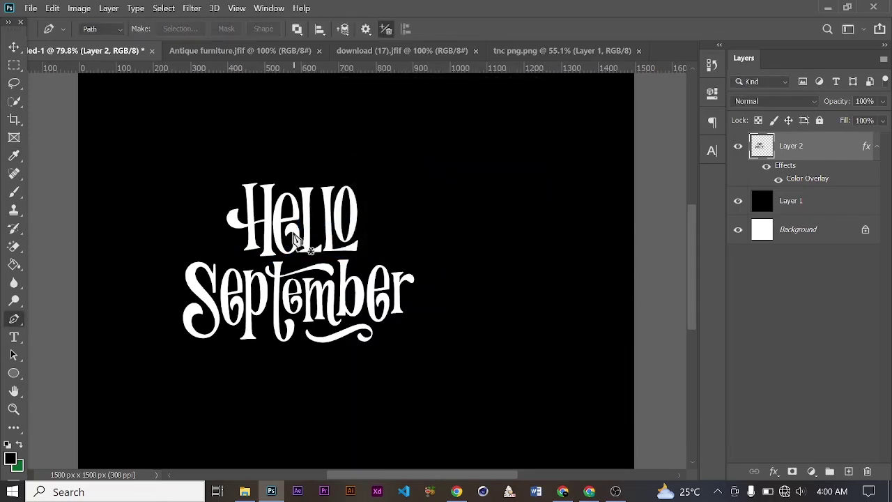
pyautogui.scroll(-1, 294, 234)
pyautogui.click(14, 47)
pyautogui.scroll(-1, 380, 279)
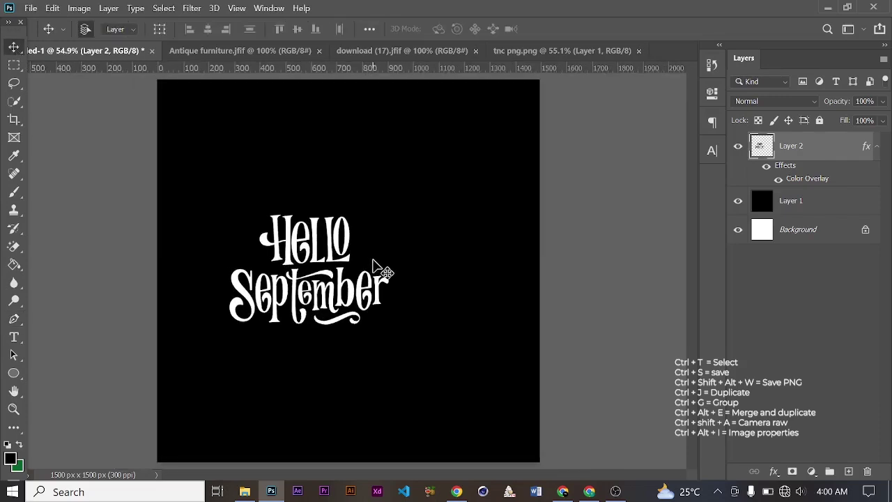
pyautogui.scroll(1, 374, 262)
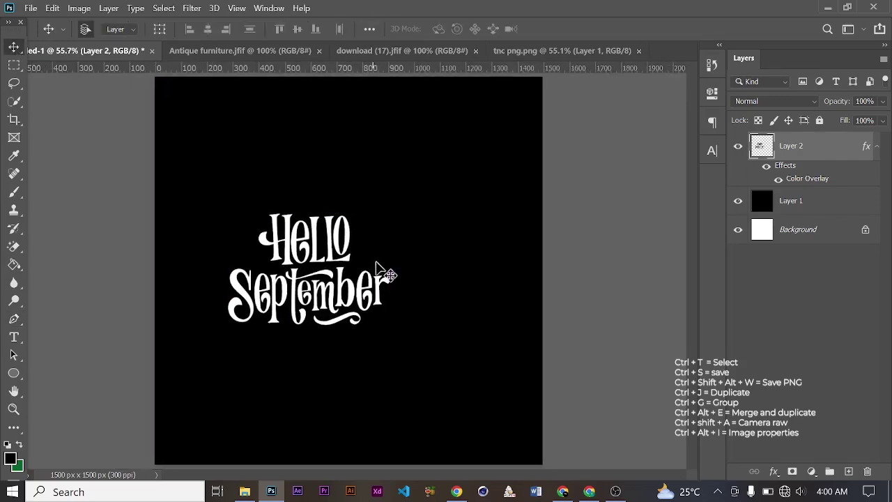
pyautogui.scroll(1, 376, 268)
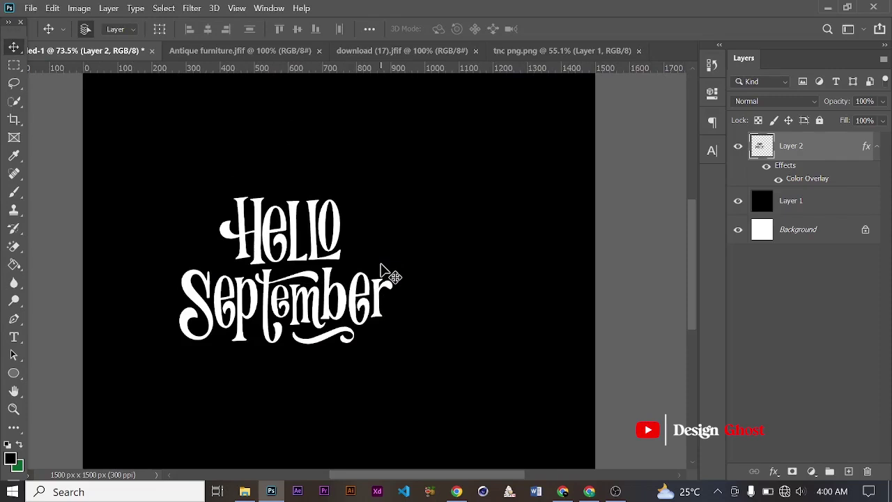
pyautogui.scroll(1, 390, 275)
pyautogui.scroll(-1, 362, 279)
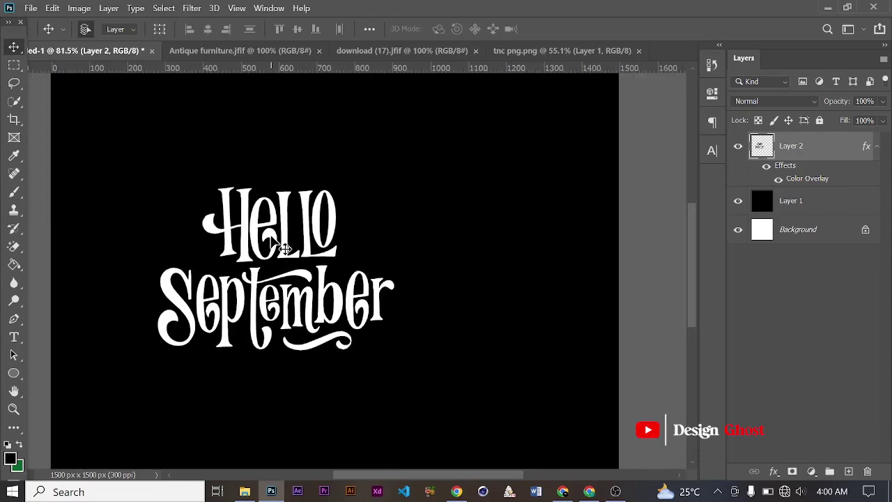
# Trace a Pen path down beside the H of Hello and along the gap between Hello and September.
pyautogui.moveTo(270, 267); pyautogui.dragTo(394, 268)
pyautogui.press('p')
pyautogui.scroll(2, 299, 169)
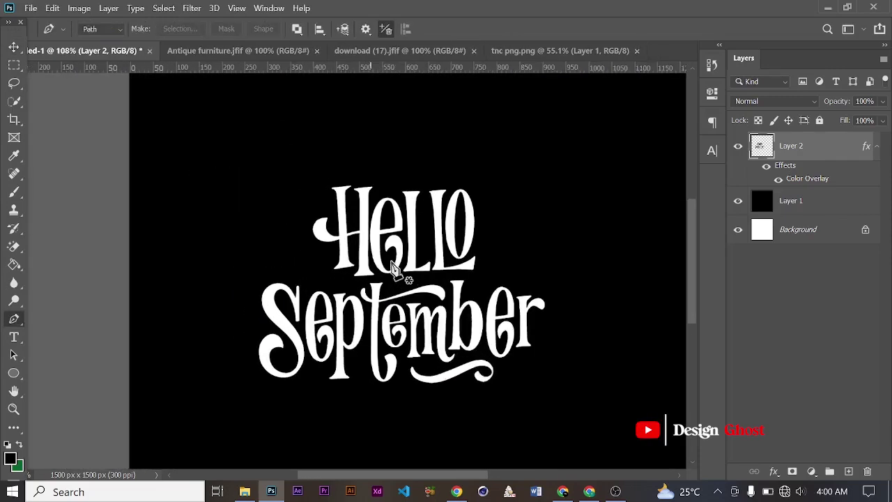
pyautogui.click(298, 161)
pyautogui.click(290, 204)
pyautogui.click(305, 246)
pyautogui.click(312, 267)
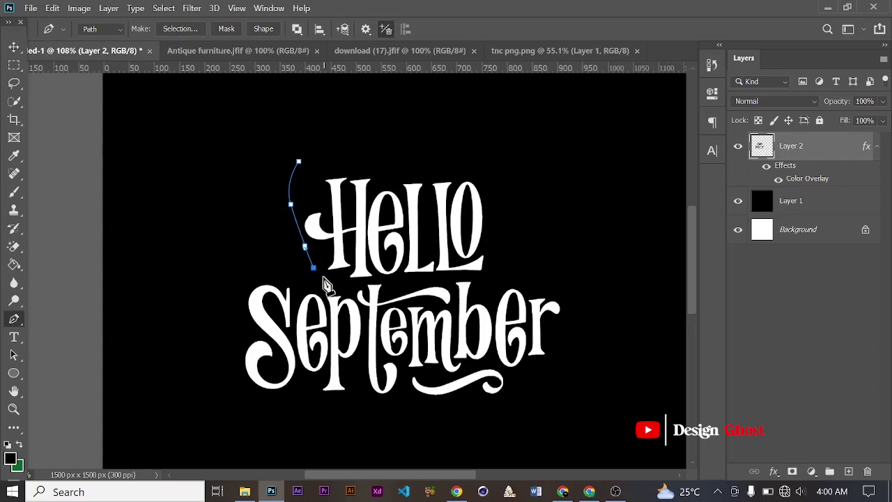
pyautogui.scroll(3, 328, 285)
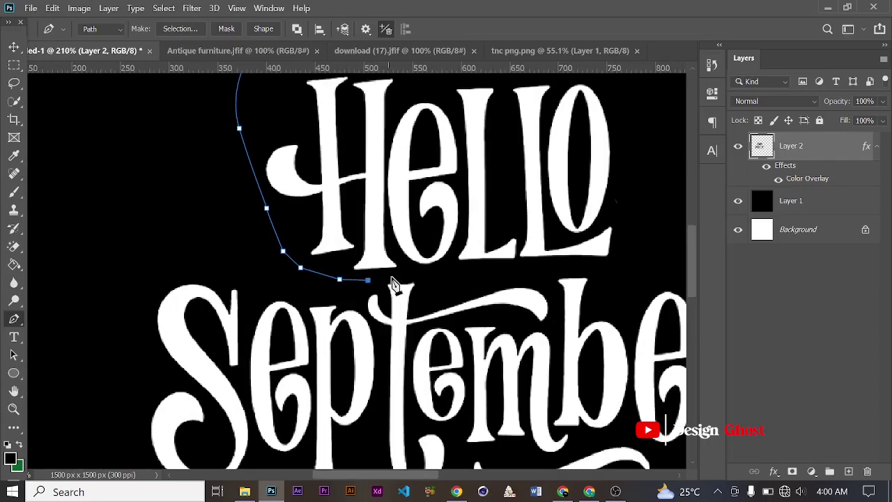
pyautogui.click(397, 277)
pyautogui.click(411, 274)
pyautogui.click(434, 273)
pyautogui.scroll(-2, 436, 279)
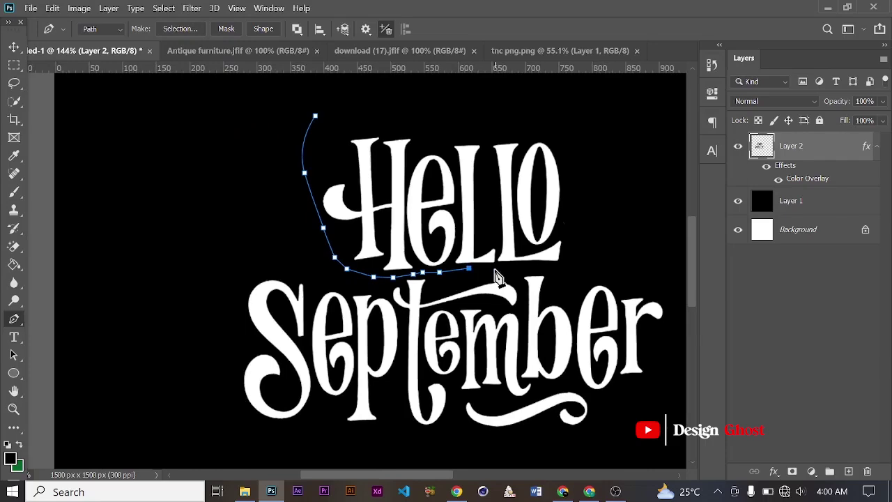
pyautogui.click(551, 271)
pyautogui.click(602, 264)
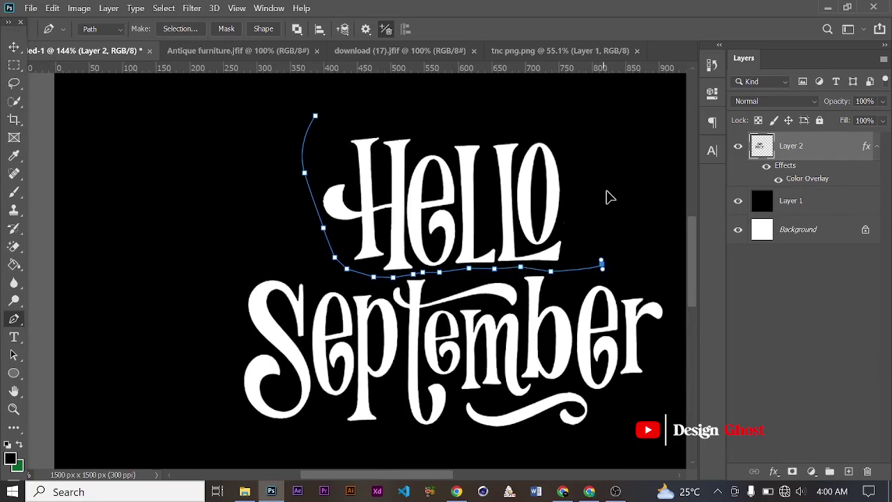
# Continue the Pen path up past the final o and over the top of Hello, closing it at its starting point.
pyautogui.scroll(-2, 604, 170)
pyautogui.click(592, 134)
pyautogui.click(554, 126)
pyautogui.click(536, 126)
pyautogui.click(383, 113)
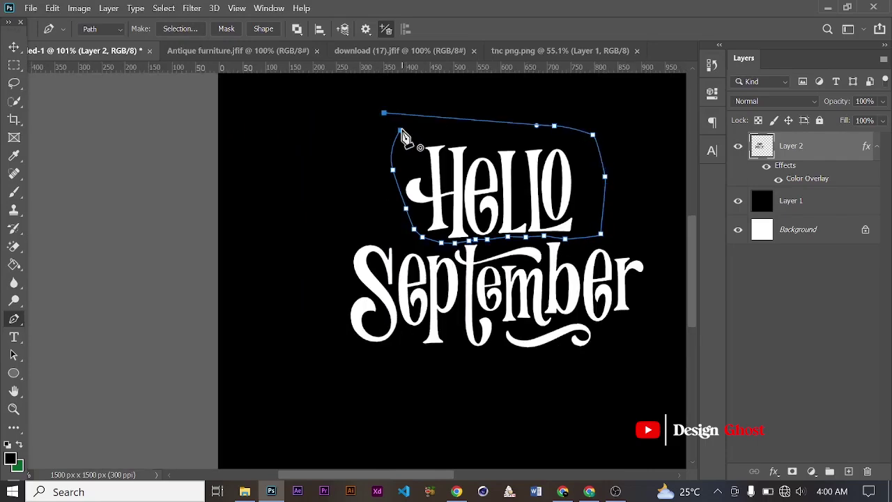
pyautogui.click(401, 131)
# Convert the closed path into a selection and copy the word Hello onto its own layer.
pyautogui.rightClick(456, 140)
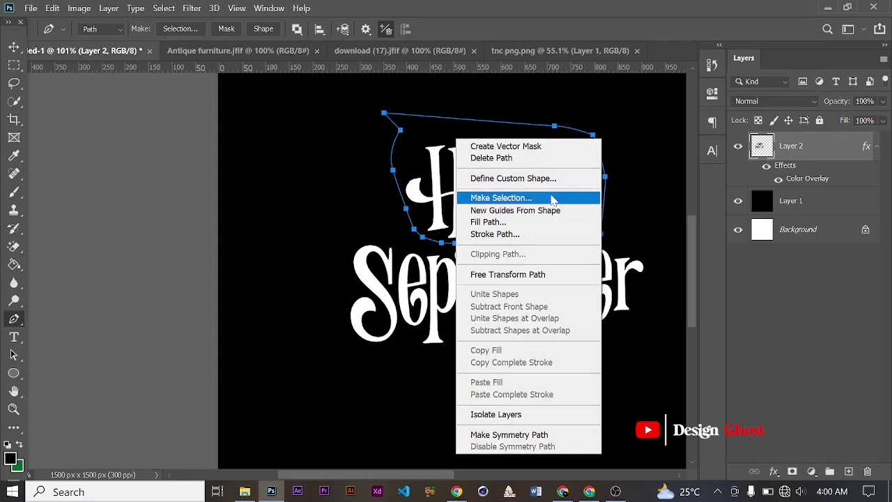
pyautogui.click(551, 198)
pyautogui.press('Return')
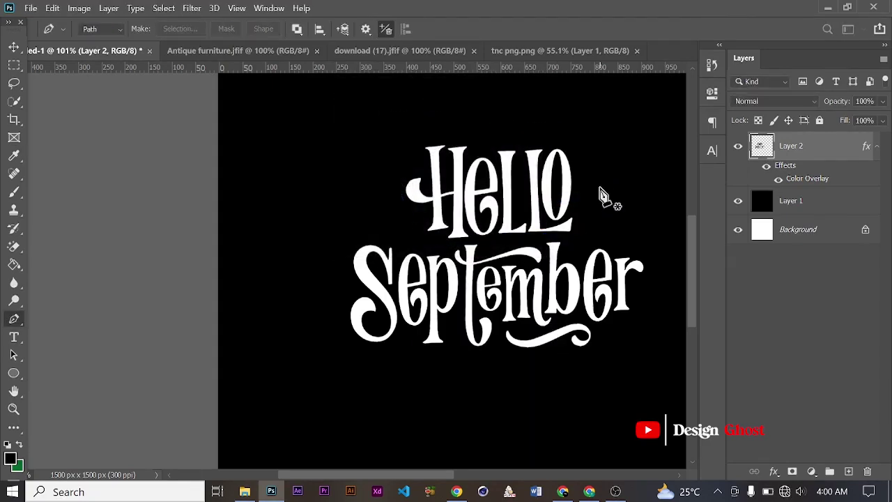
pyautogui.hotkey('ctrl', 'j')
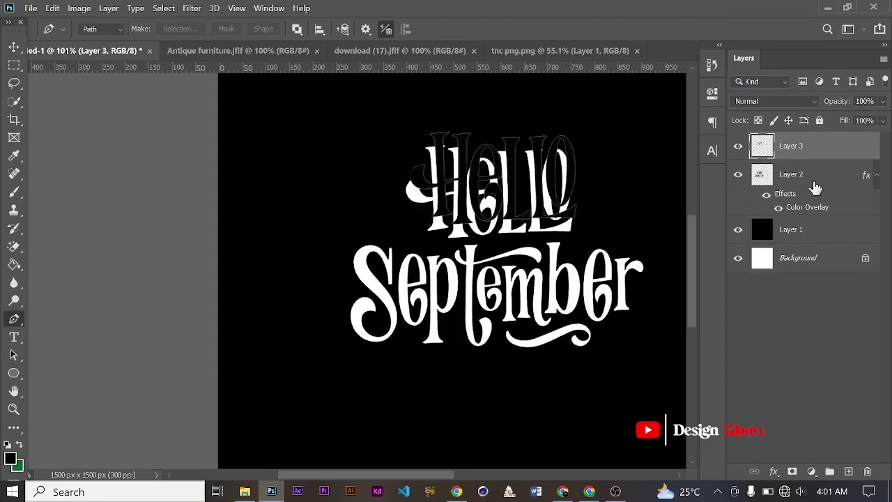
# Duplicate the full lettering layer, Layer 2, and hide the original.
pyautogui.click(815, 179)
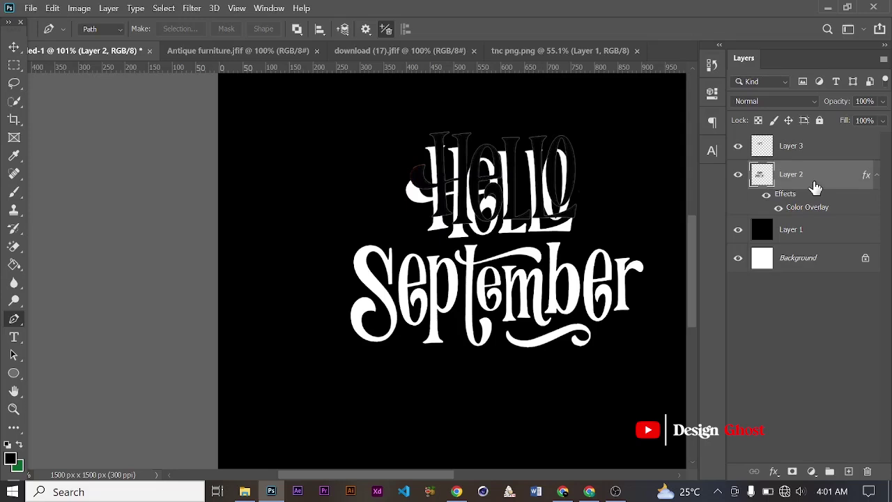
pyautogui.hotkey('ctrl', 'j')
pyautogui.click(737, 230)
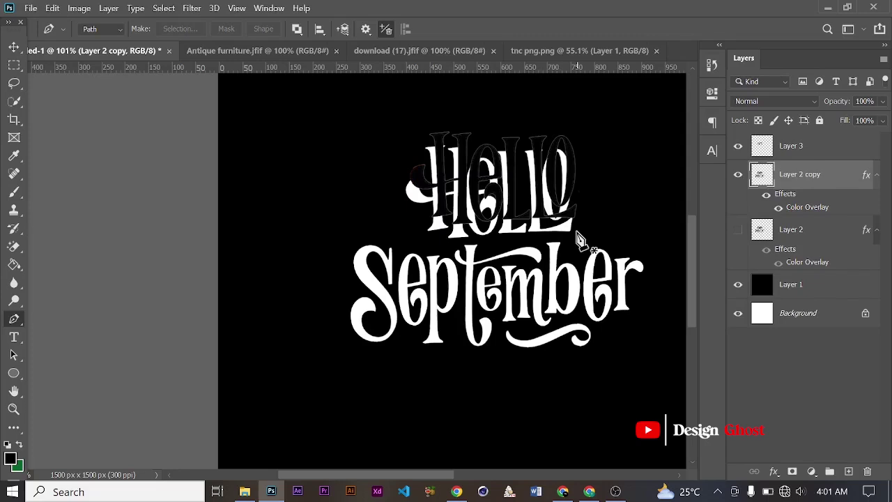
# Draw a closed Pen path around Hello on the Layer 2 copy, keeping its lower edge above September.
pyautogui.click(555, 233)
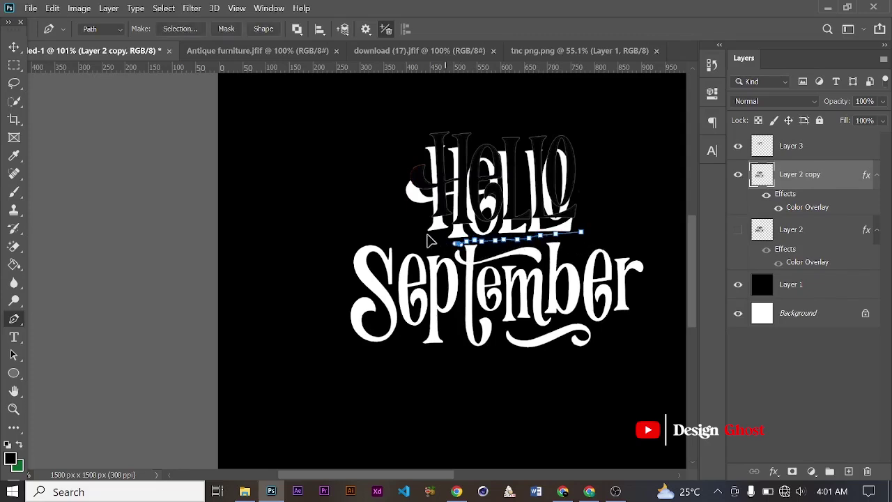
pyautogui.click(421, 105)
pyautogui.click(475, 106)
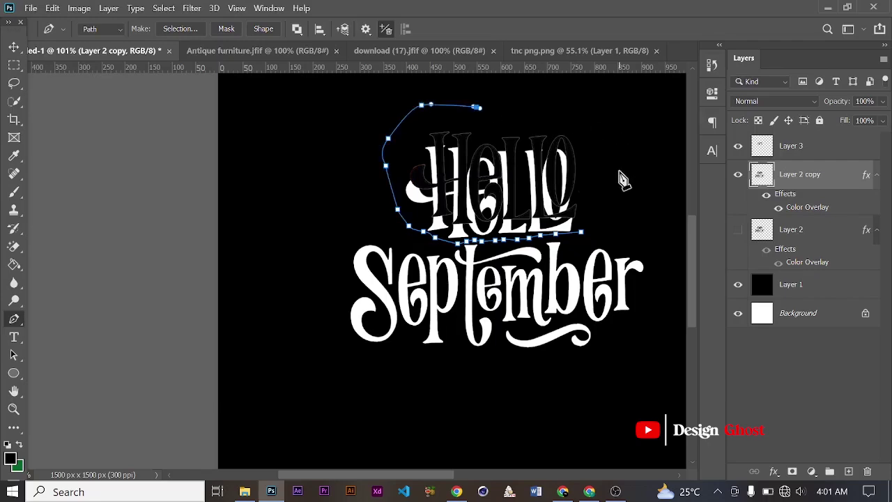
pyautogui.click(546, 117)
pyautogui.click(617, 137)
pyautogui.click(581, 231)
# Convert the path into a new anti-aliased selection with 0 px feather and delete Hello from the Layer 2 copy, then deselect.
pyautogui.rightClick(549, 198)
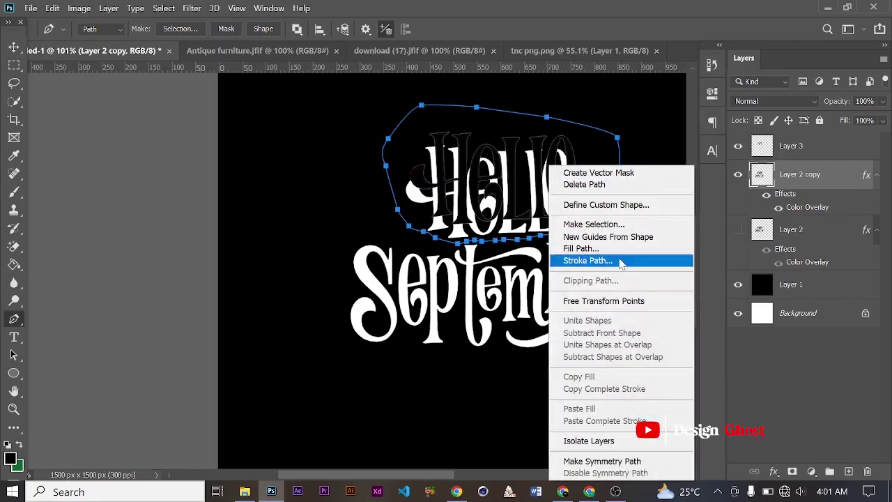
pyautogui.click(594, 224)
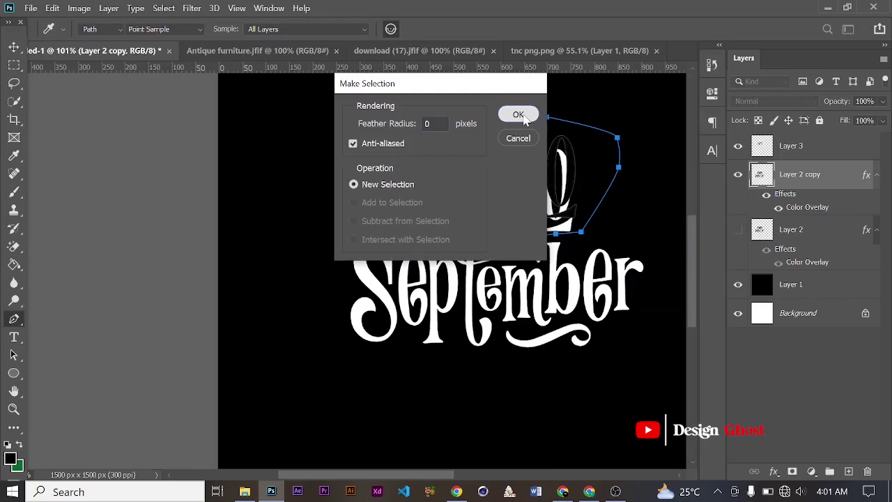
pyautogui.click(522, 116)
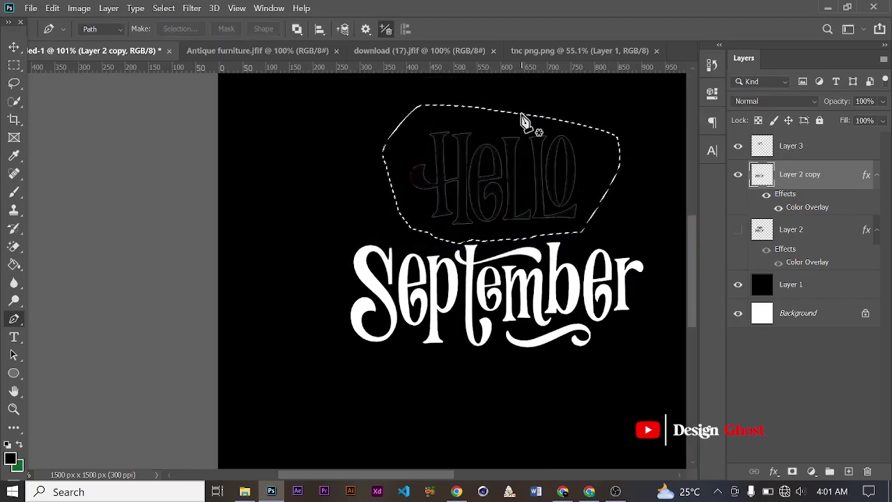
pyautogui.hotkey('ctrl', 'd')
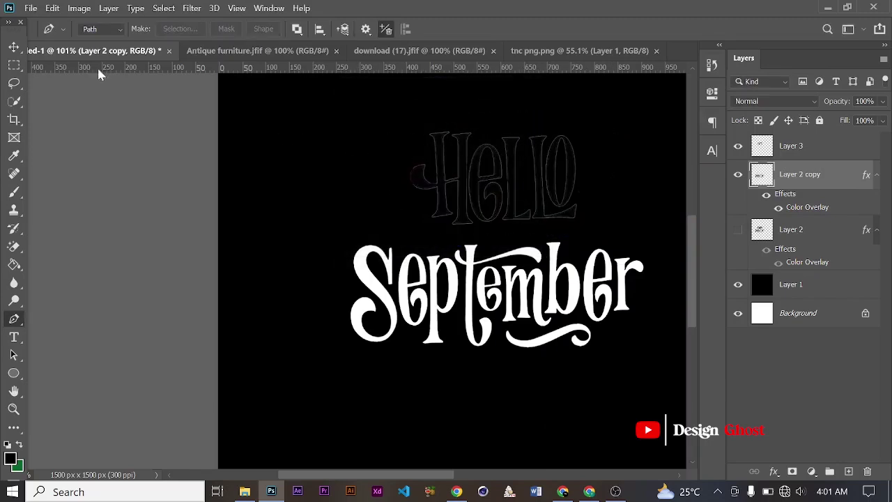
# Apply a white Color Overlay with Normal blend mode and 100% opacity to the Hello layer, Layer 3.
pyautogui.click(14, 47)
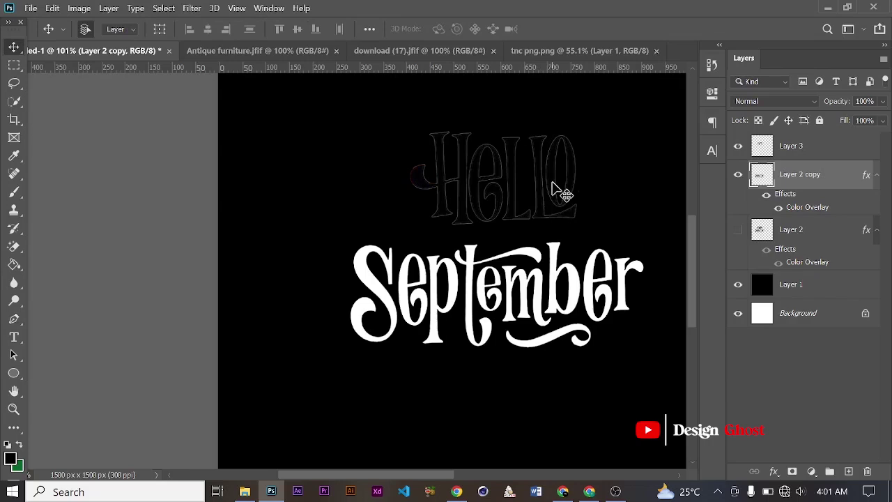
pyautogui.click(791, 146)
pyautogui.click(773, 471)
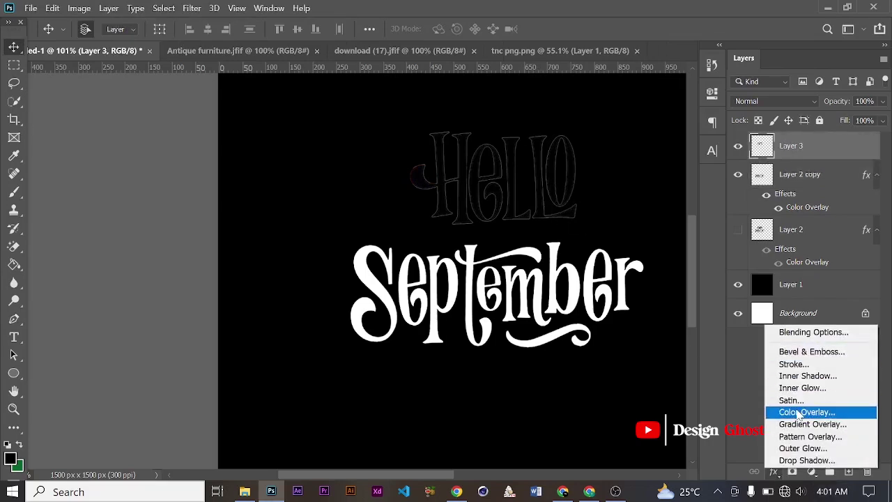
pyautogui.click(798, 412)
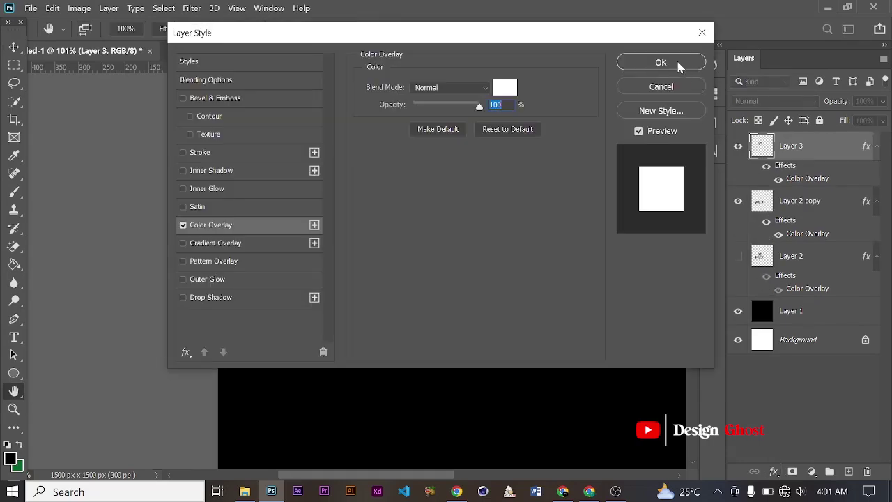
pyautogui.click(679, 64)
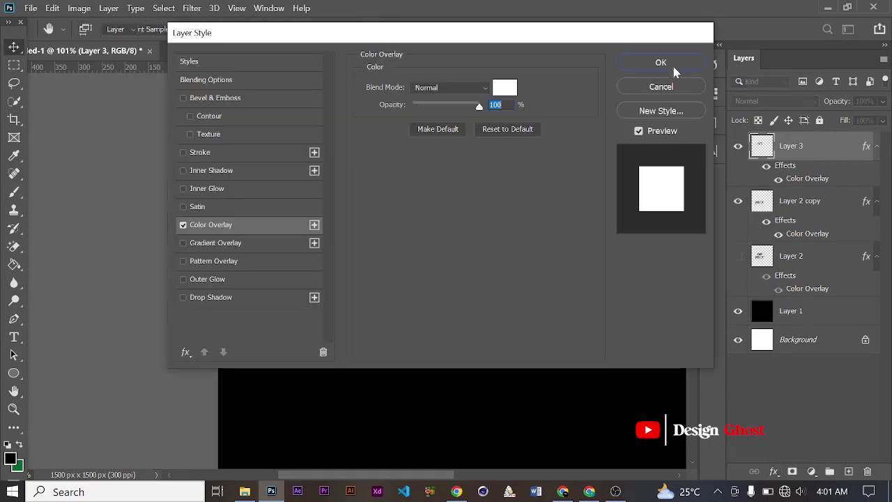
# Enlarge the word September slightly and shift it so it sits centred beneath Hello.
pyautogui.scroll(-3, 534, 189)
pyautogui.scroll(1, 312, 318)
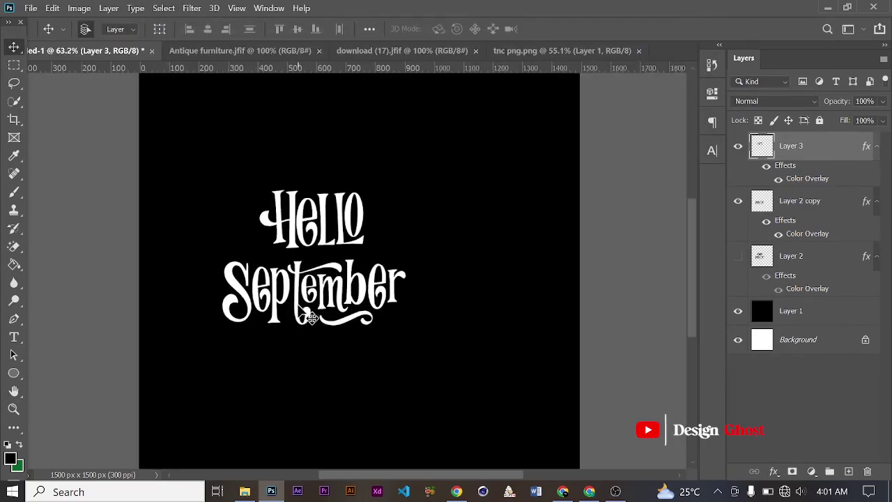
pyautogui.click(321, 307)
pyautogui.hotkey('ctrl', 't')
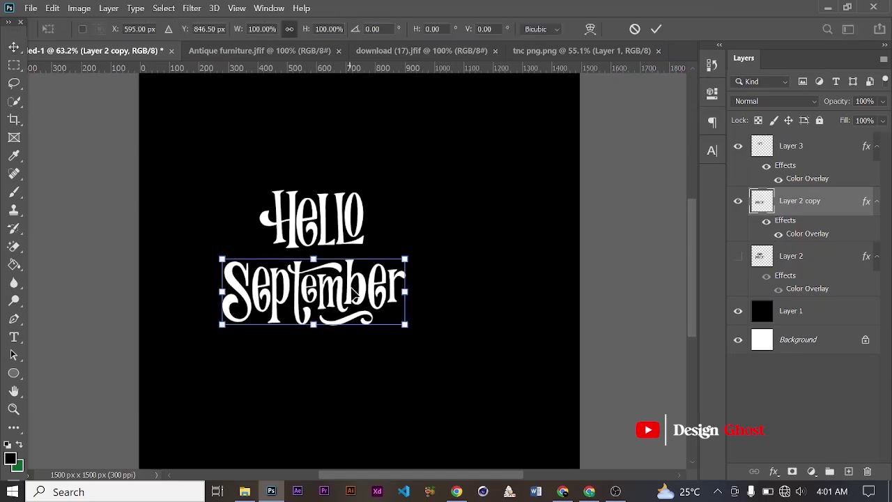
pyautogui.moveTo(404, 258); pyautogui.dragTo(416, 243)
pyautogui.press('Return')
pyautogui.moveTo(382, 289)
pyautogui.mouseDown()
pyautogui.moveTo(362, 289)
pyautogui.moveTo(390, 291)
pyautogui.moveTo(359, 291)
pyautogui.moveTo(375, 291)
pyautogui.mouseUp()
# Scale the word Hello down slightly and place it close above September.
pyautogui.click(354, 236)
pyautogui.hotkey('ctrl', 't')
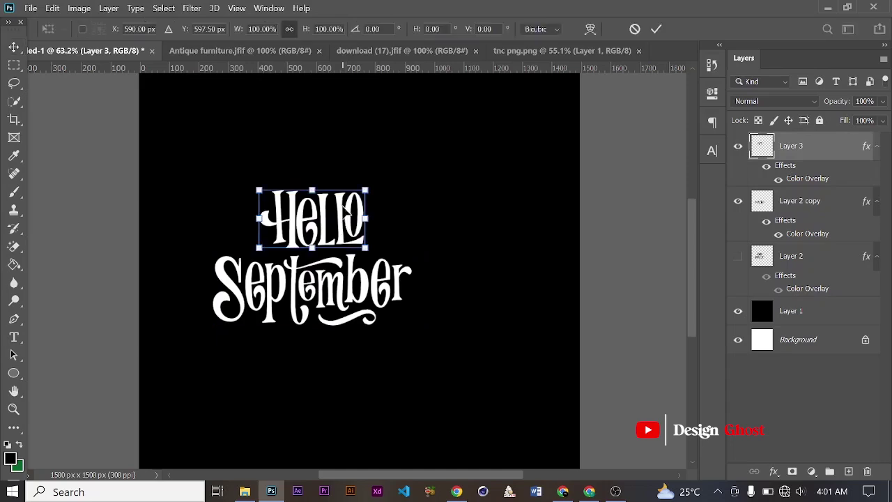
pyautogui.scroll(3, 343, 208)
pyautogui.moveTo(378, 174); pyautogui.dragTo(343, 202)
pyautogui.moveTo(318, 247); pyautogui.dragTo(327, 257)
pyautogui.press('Return')
pyautogui.scroll(-4, 415, 307)
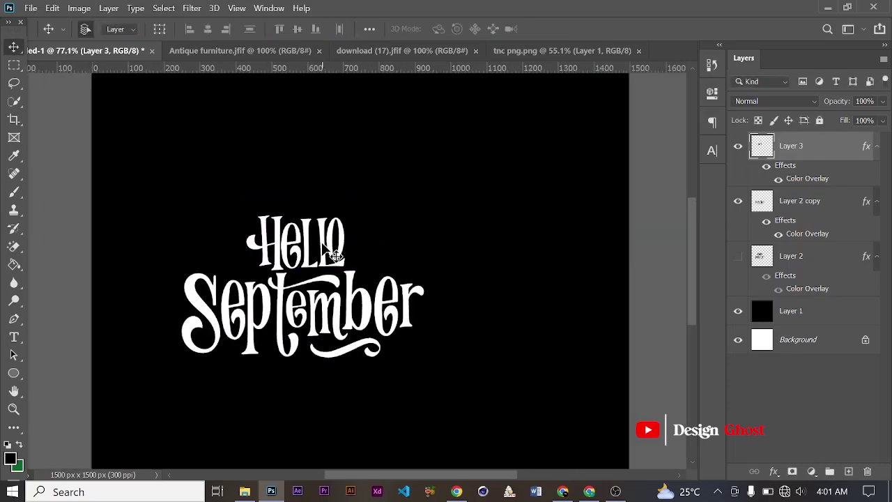
# Scale the Hello and September layers together to about 97% and move them down slightly to about Y 774 px.
pyautogui.scroll(1, 408, 291)
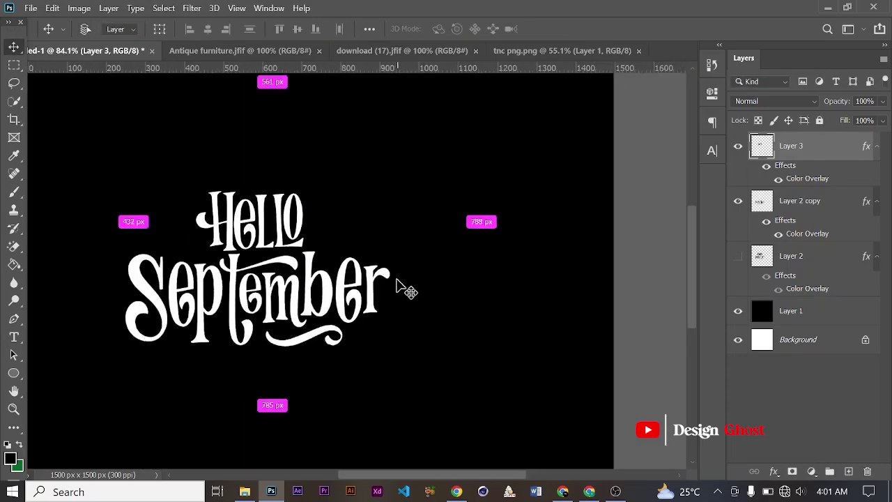
pyautogui.keyDown('shift'); pyautogui.click(786, 202); pyautogui.keyUp('shift')
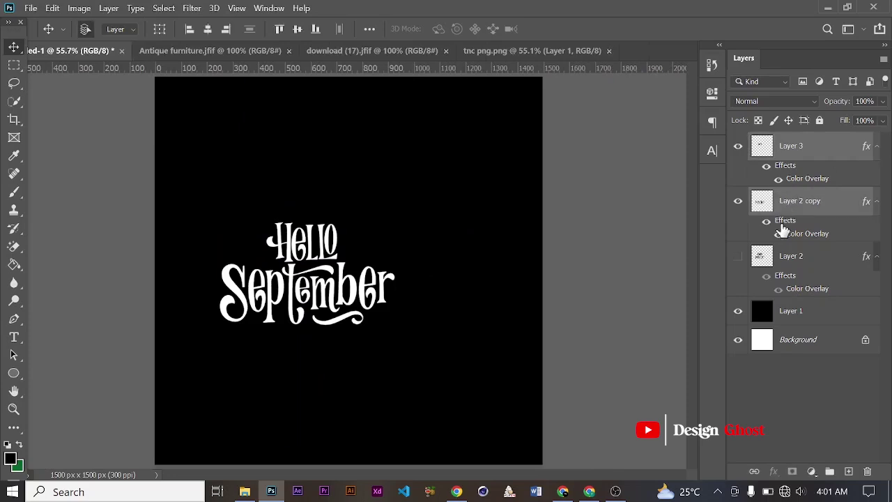
pyautogui.scroll(3, 301, 295)
pyautogui.hotkey('ctrl', 't')
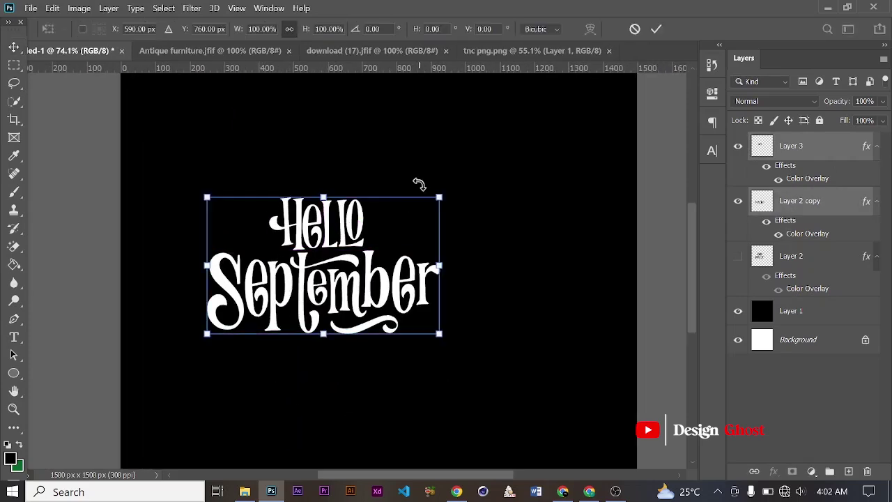
pyautogui.moveTo(438, 198); pyautogui.dragTo(432, 202)
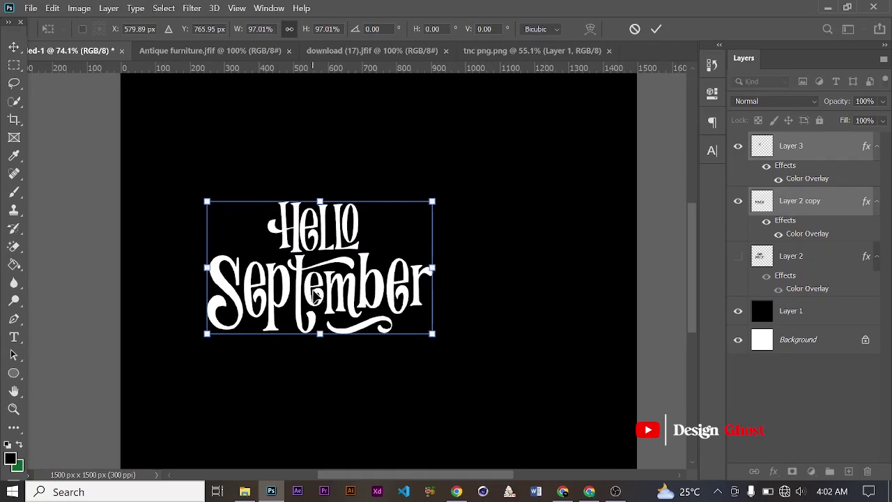
pyautogui.moveTo(314, 298); pyautogui.dragTo(314, 304)
pyautogui.press('Return')
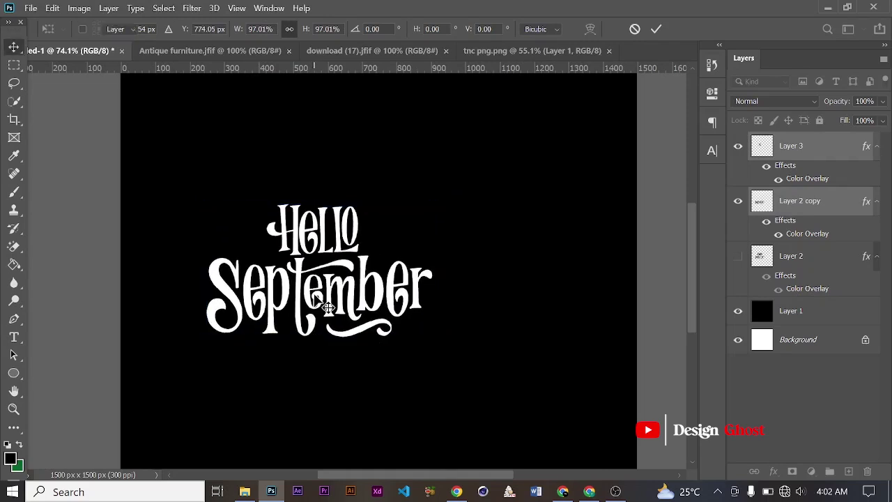
pyautogui.scroll(-3, 311, 306)
pyautogui.scroll(-2, 301, 295)
pyautogui.scroll(2, 300, 296)
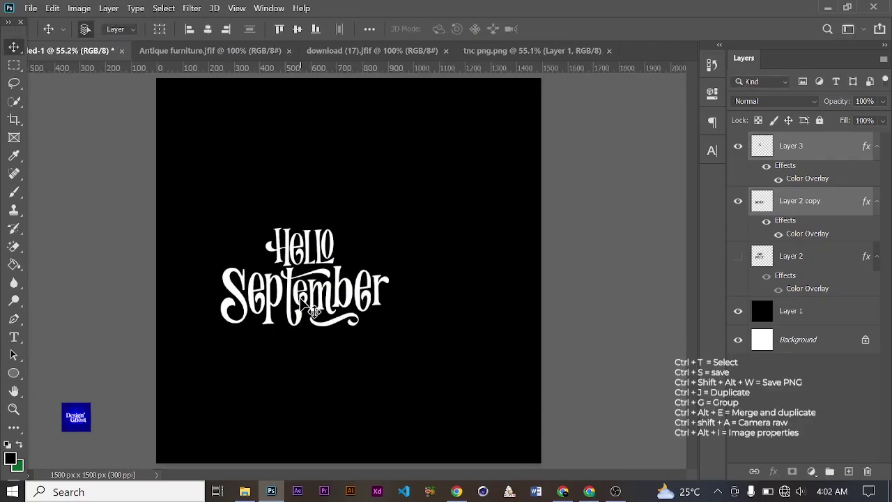
# Copy the sewing machine image from Antique furniture.jfif into the Hello September document, beside the lettering.
pyautogui.click(370, 53)
pyautogui.click(222, 53)
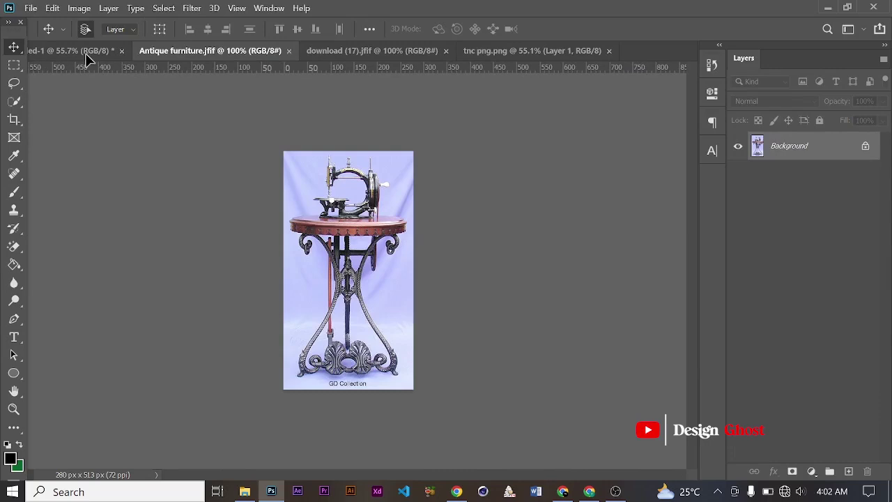
pyautogui.moveTo(86, 59); pyautogui.dragTo(464, 272)
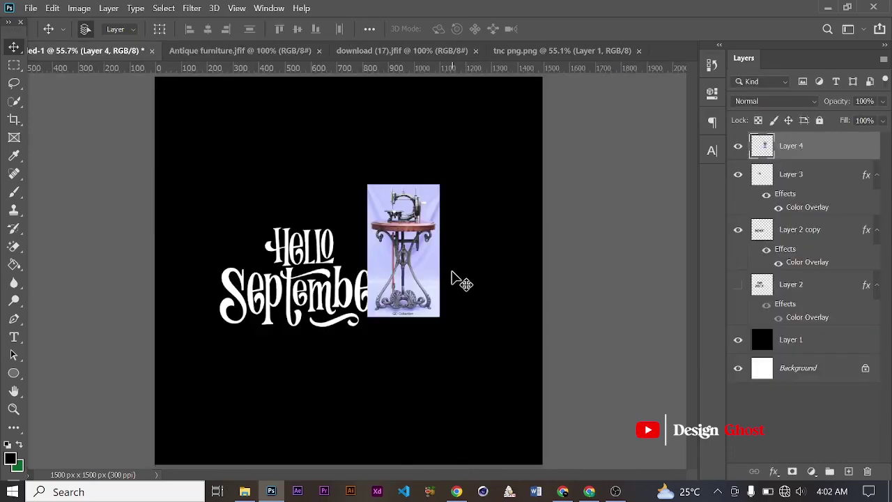
# Enlarge the sewing machine image to about 342% and place it over the right half of the canvas, aligned to the top edge.
pyautogui.hotkey('ctrl', 't')
pyautogui.hotkey('ctrl', '-')
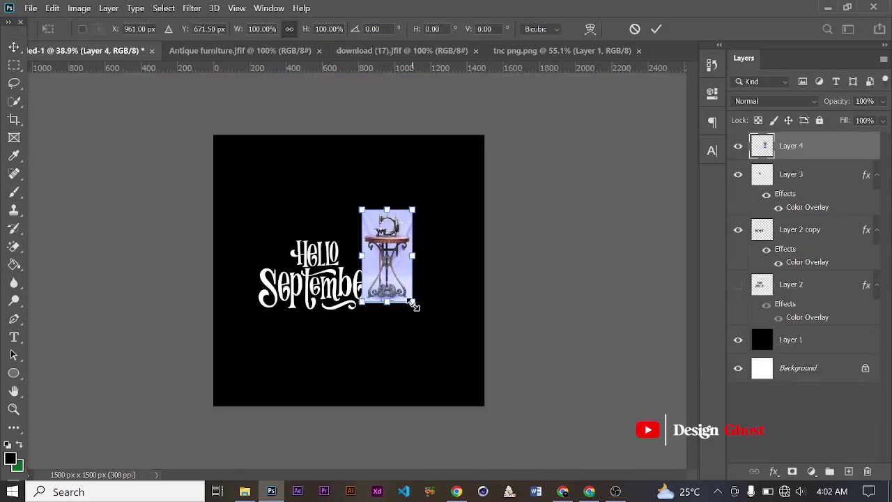
pyautogui.moveTo(412, 303); pyautogui.dragTo(501, 466)
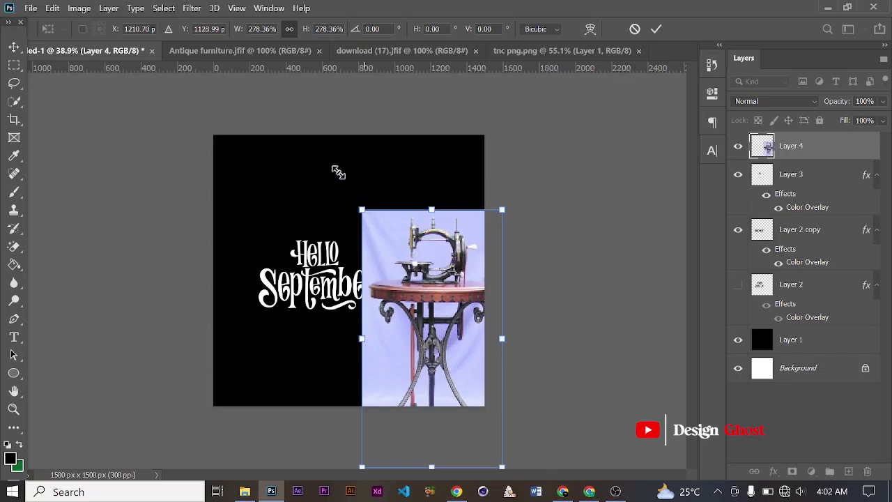
pyautogui.moveTo(361, 209); pyautogui.dragTo(325, 145)
pyautogui.moveTo(458, 244); pyautogui.dragTo(450, 229)
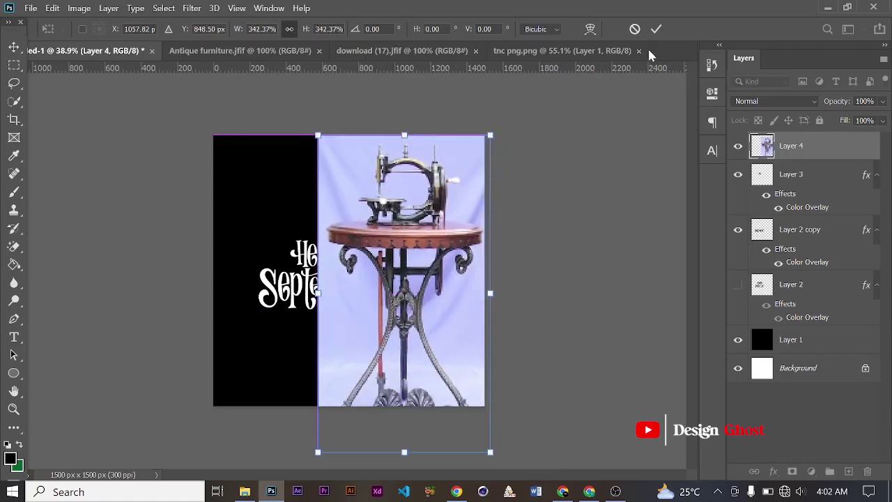
pyautogui.click(656, 29)
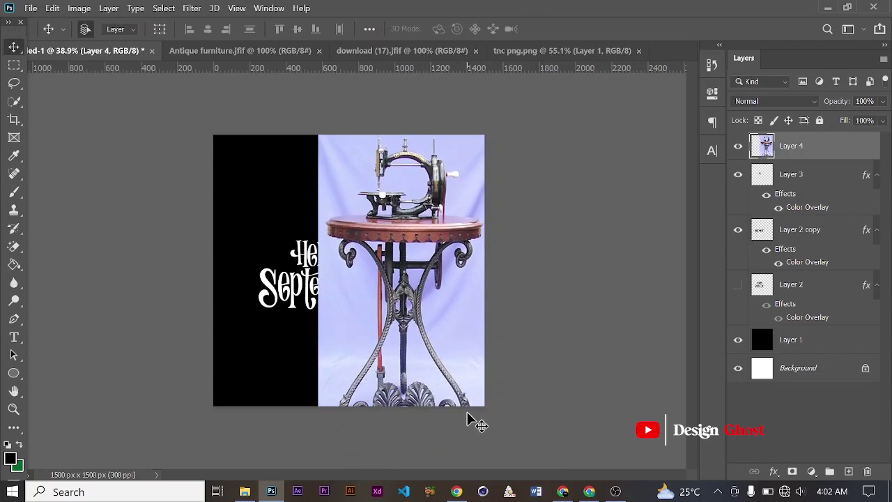
# Scale the sewing machine image down to about 89% so its whole height roughly matches the canvas.
pyautogui.hotkey('ctrl', 't')
pyautogui.moveTo(312, 448); pyautogui.dragTo(337, 411)
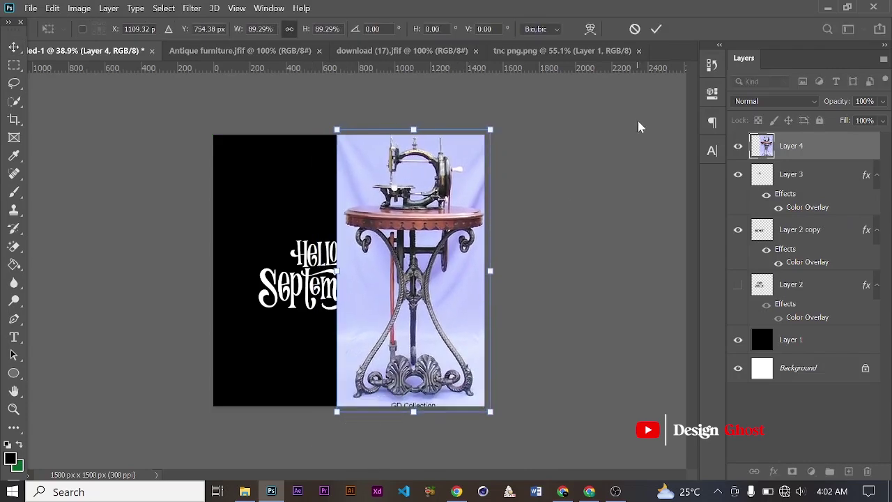
pyautogui.click(655, 28)
# Move the sewing machine layer beneath the lettering layers, directly above Layer 1, keeping the Normal blend mode.
pyautogui.moveTo(818, 155); pyautogui.dragTo(801, 322)
pyautogui.click(812, 105)
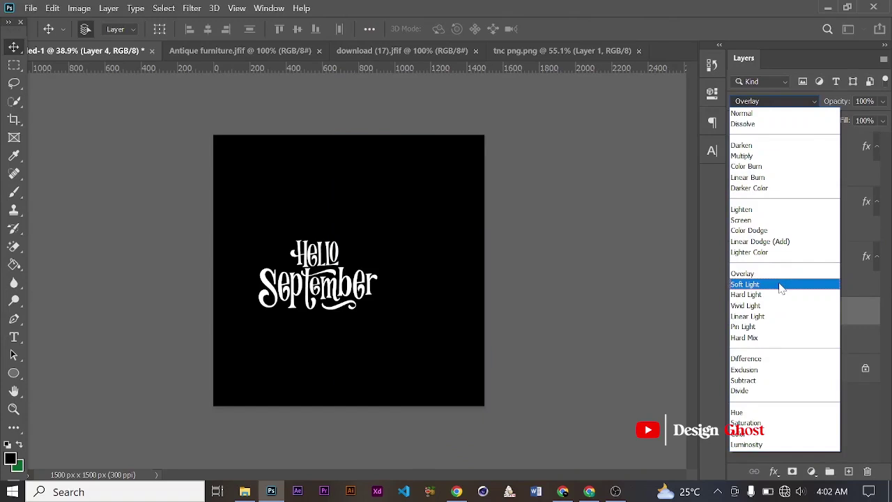
pyautogui.click(857, 168)
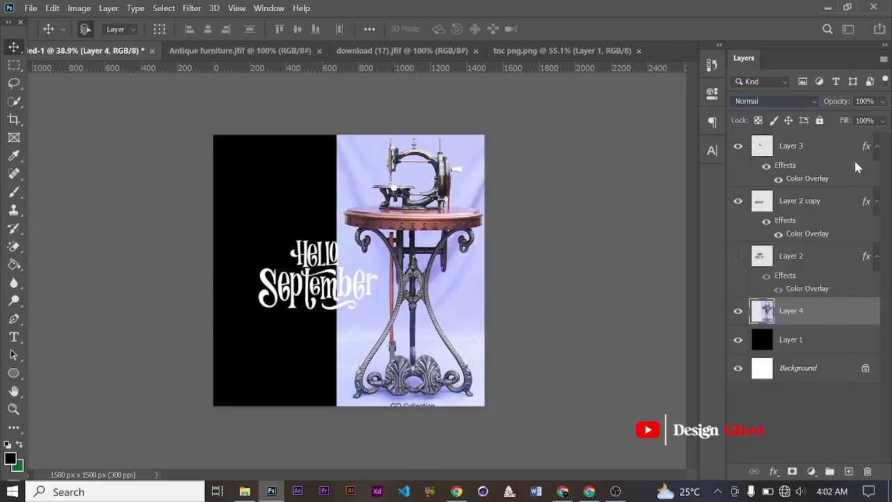
# Lower the sewing machine layer's opacity to 12%.
pyautogui.click(883, 102)
pyautogui.moveTo(864, 123); pyautogui.dragTo(816, 138)
pyautogui.moveTo(818, 133); pyautogui.dragTo(823, 131)
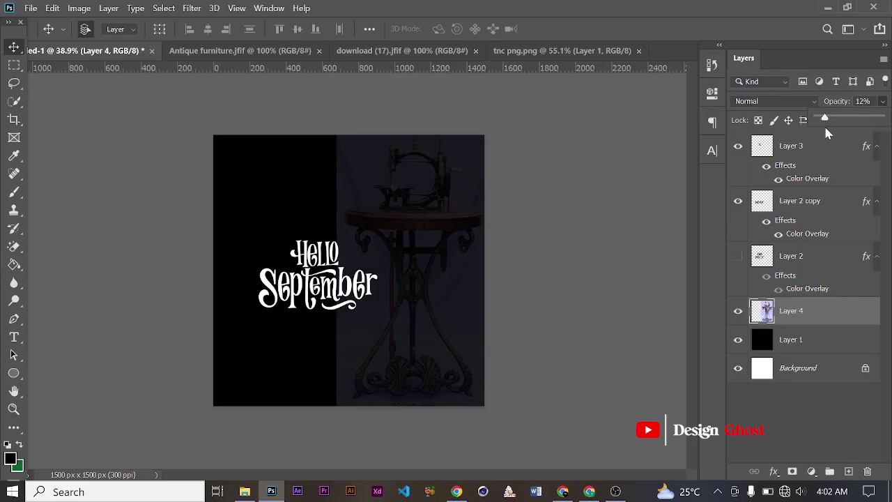
pyautogui.moveTo(825, 128); pyautogui.dragTo(825, 125)
# Scale the faded sewing machine image to about 112% and set it flush with the canvas's right edge, slightly below the top edge.
pyautogui.scroll(2, 529, 223)
pyautogui.scroll(-2, 505, 235)
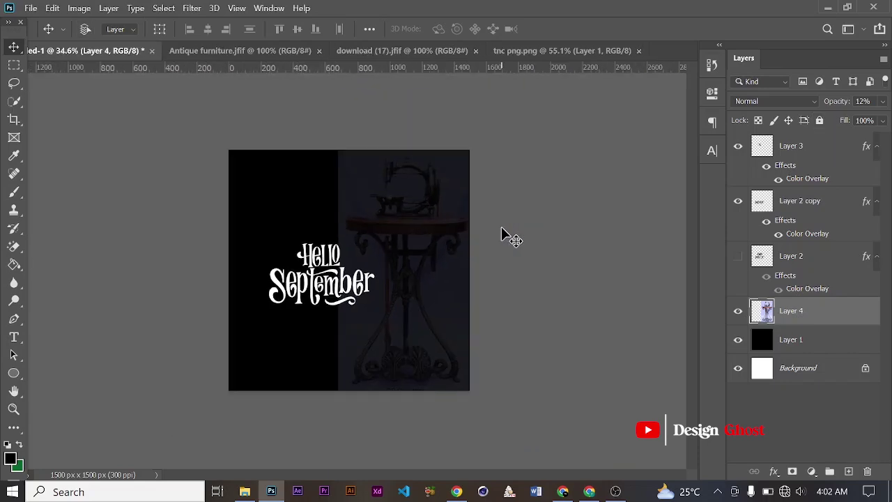
pyautogui.hotkey('ctrl', 't')
pyautogui.scroll(1, 407, 265)
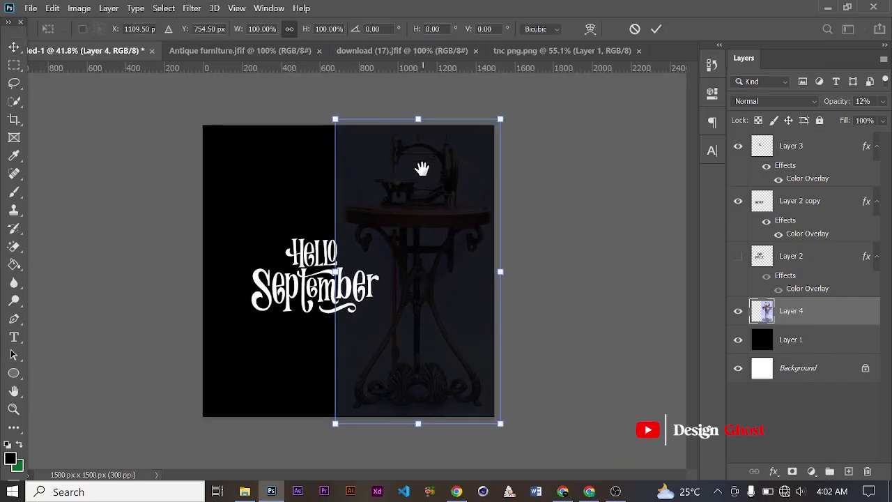
pyautogui.scroll(1, 426, 215)
pyautogui.scroll(2, 430, 155)
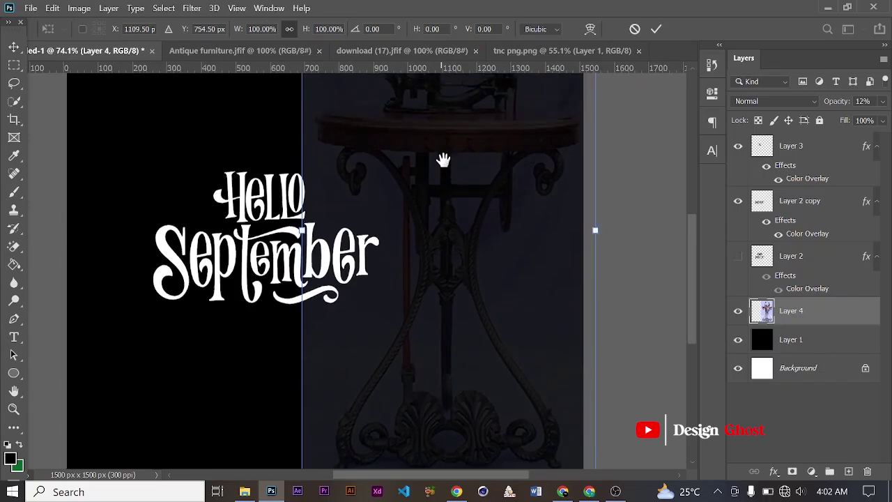
pyautogui.scroll(-2, 404, 273)
pyautogui.scroll(-2, 402, 300)
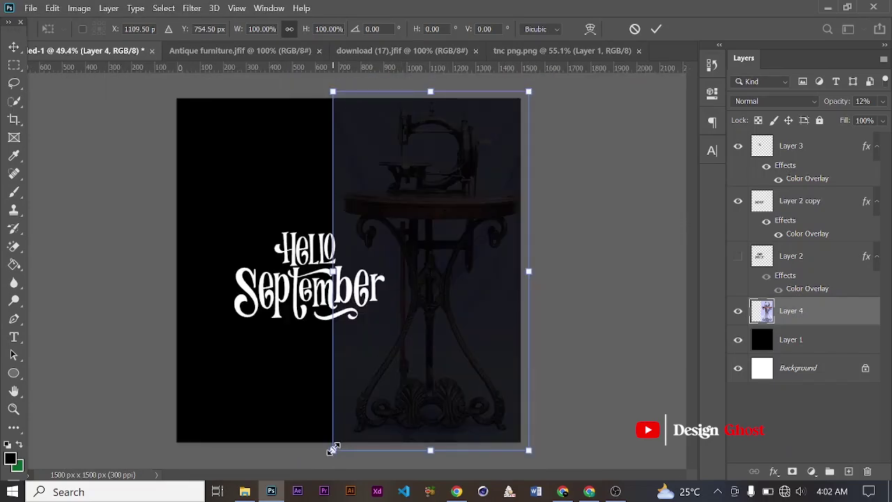
pyautogui.moveTo(332, 449); pyautogui.dragTo(297, 461)
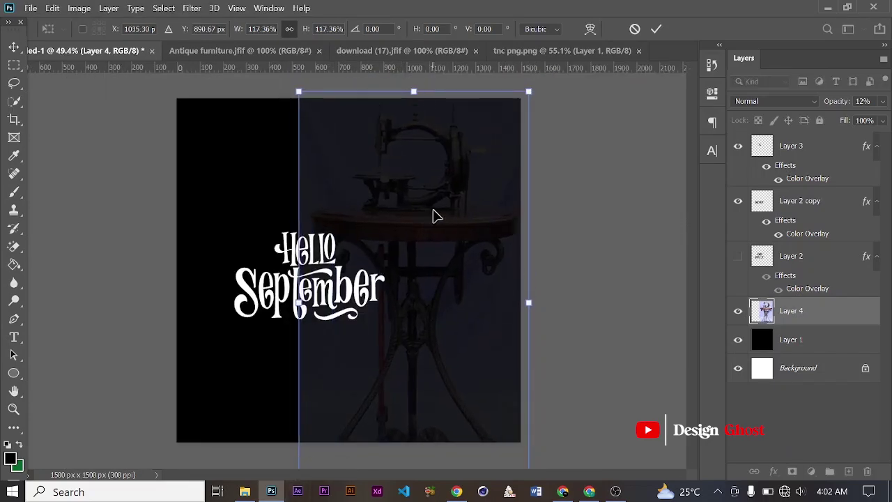
pyautogui.moveTo(433, 210); pyautogui.dragTo(432, 218)
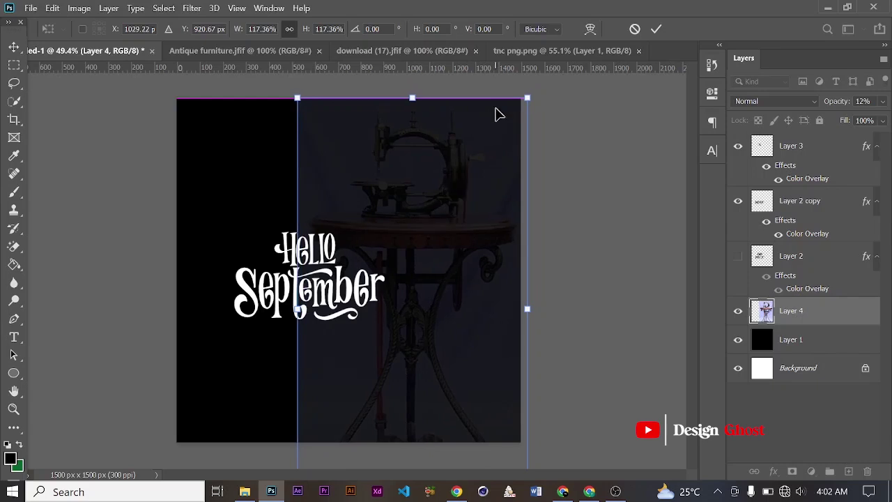
pyautogui.moveTo(527, 97); pyautogui.dragTo(520, 117)
pyautogui.moveTo(460, 200); pyautogui.dragTo(466, 202)
pyautogui.press('Return')
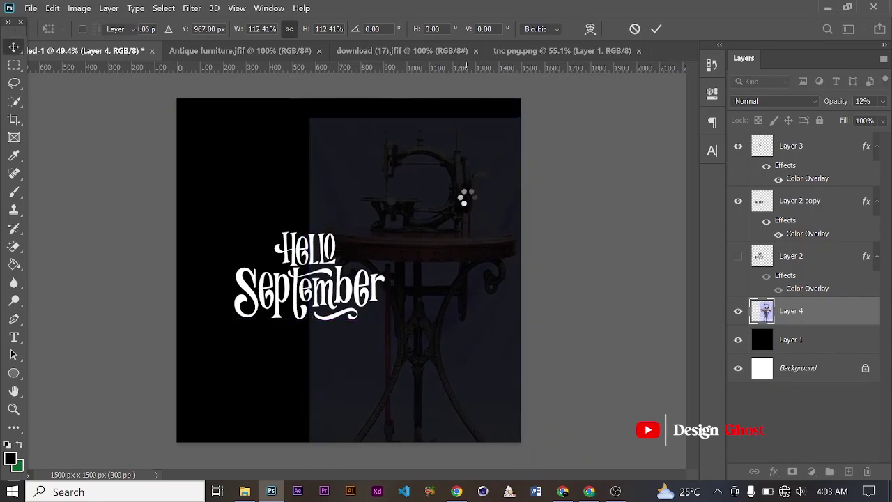
# Reduce the sewing machine layer's fill to 64%.
pyautogui.scroll(1, 462, 193)
pyautogui.click(881, 121)
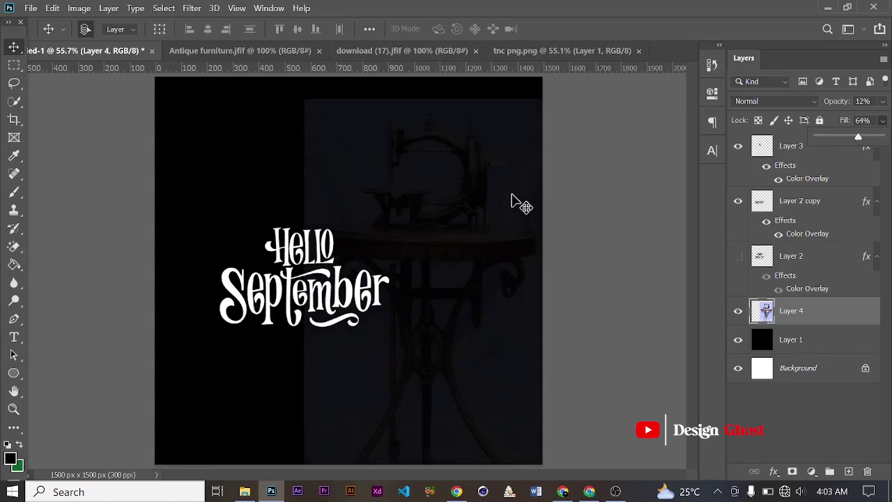
pyautogui.scroll(-1, 516, 201)
pyautogui.scroll(2, 491, 190)
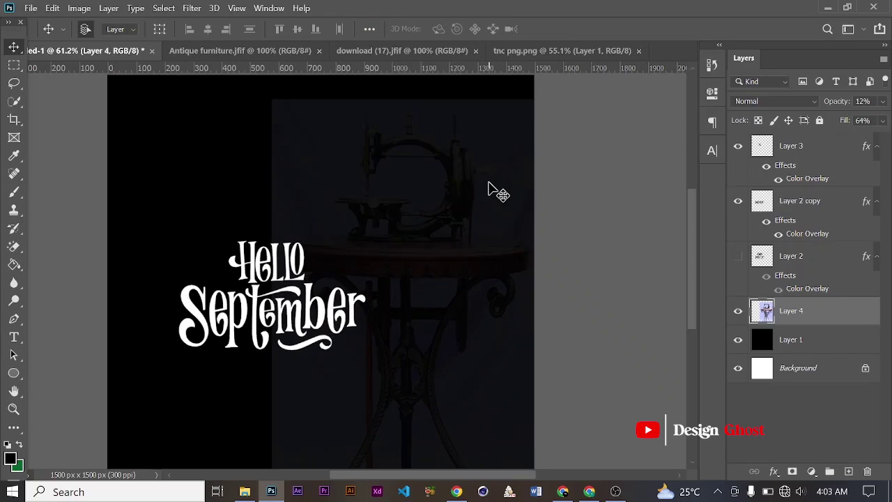
# Using a soft 800 px Eraser, fade out the upper-left corner of the sewing machine image.
pyautogui.press('e')
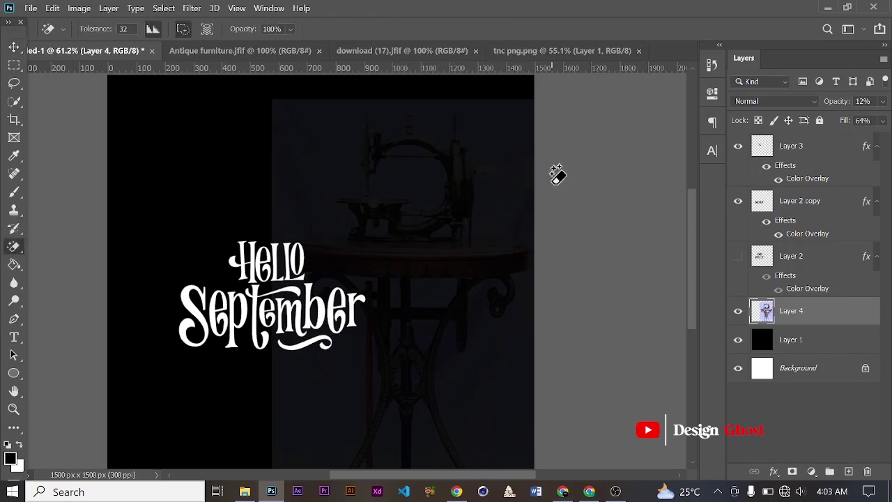
pyautogui.rightClick(14, 247)
pyautogui.click(62, 244)
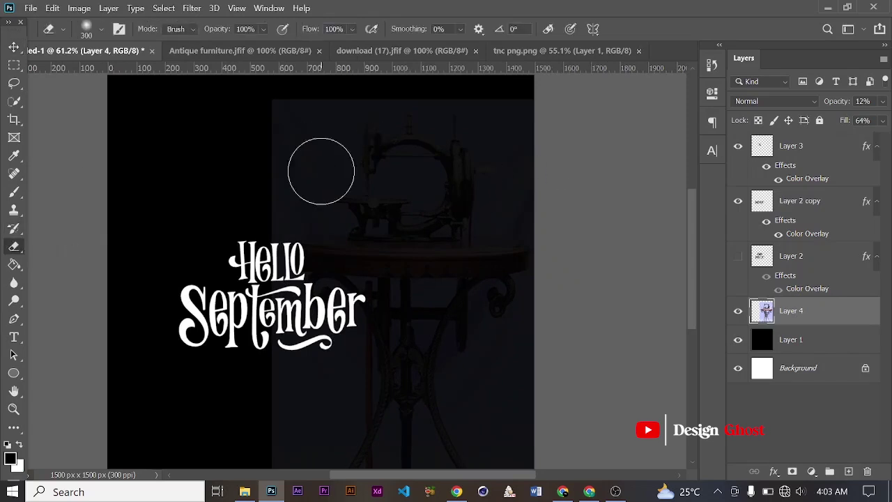
pyautogui.press(']')
pyautogui.press(']')
pyautogui.press(']')
pyautogui.press(']')
pyautogui.press(']')
pyautogui.press(']')
pyautogui.press(']')
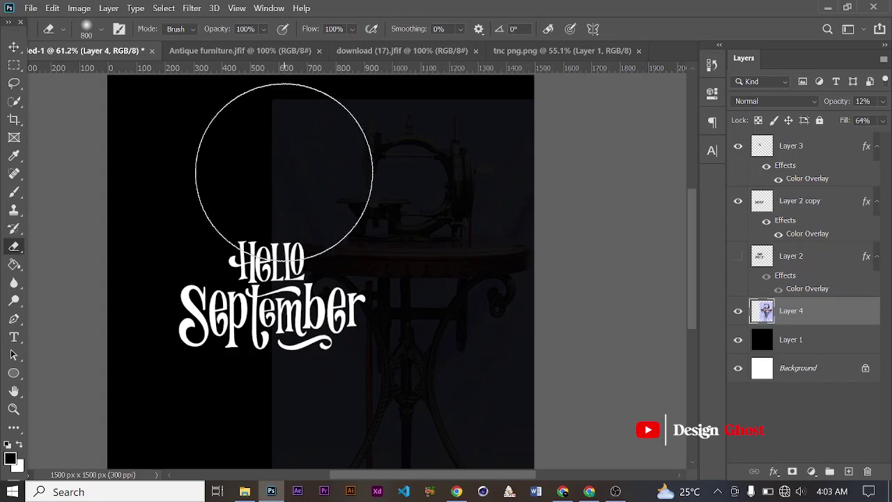
pyautogui.click(248, 151)
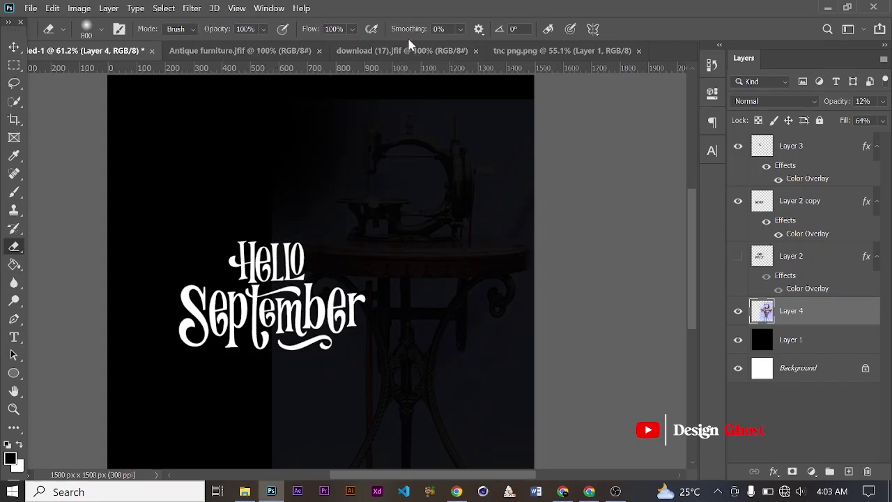
# Erase the remaining hard left, bottom, right and top edges of the sewing machine image so it blends into the black background.
pyautogui.scroll(-1, 375, 150)
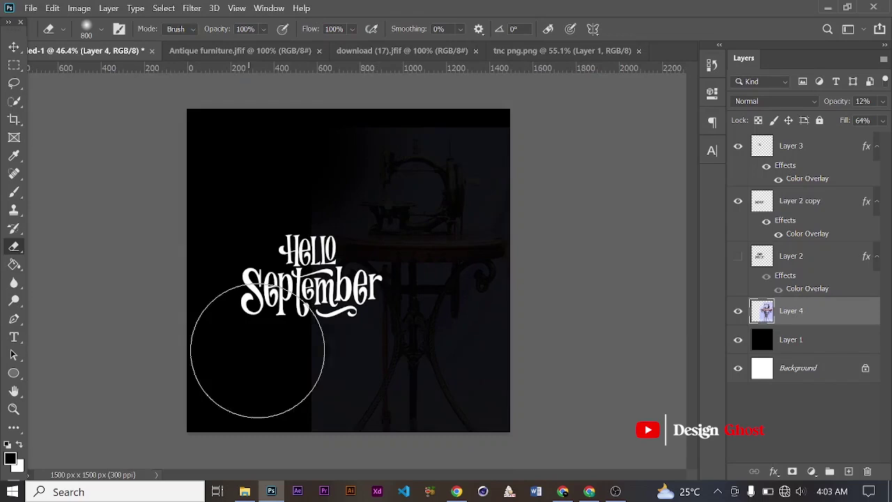
pyautogui.moveTo(325, 461)
pyautogui.mouseDown()
pyautogui.moveTo(430, 470)
pyautogui.moveTo(263, 394)
pyautogui.moveTo(397, 454)
pyautogui.moveTo(587, 427)
pyautogui.mouseUp()
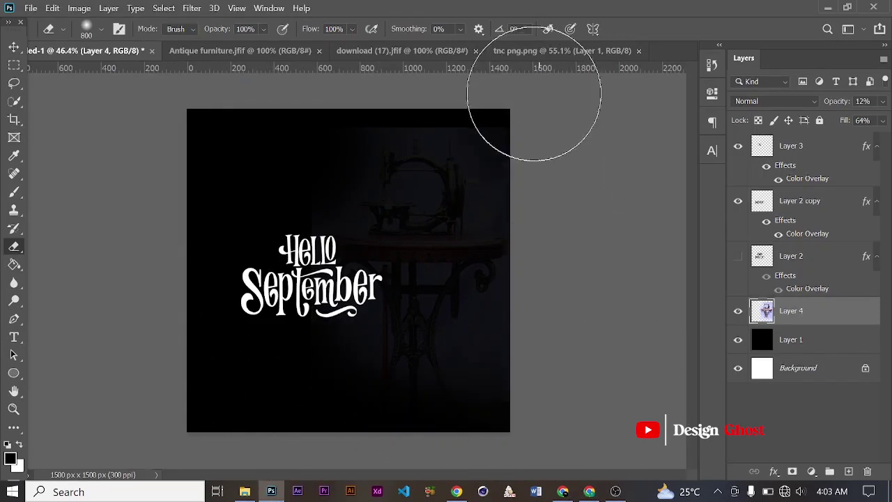
pyautogui.scroll(3, 459, 265)
pyautogui.scroll(2, 456, 288)
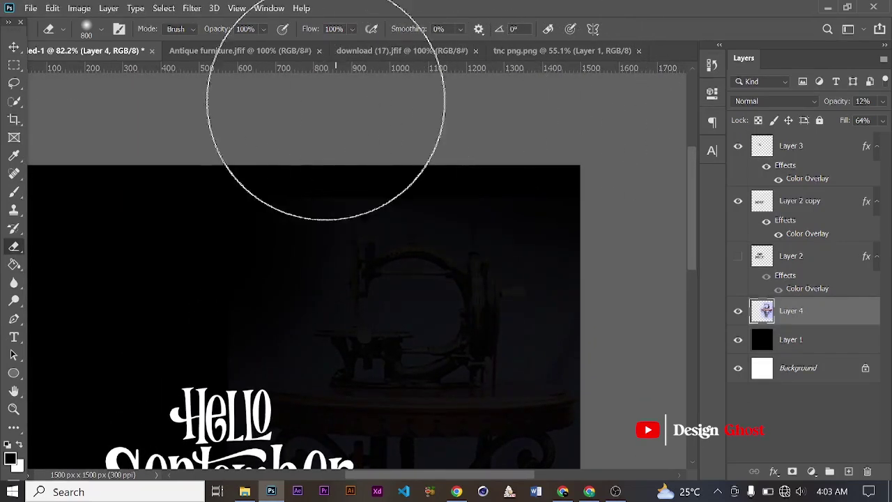
pyautogui.scroll(-4, 511, 119)
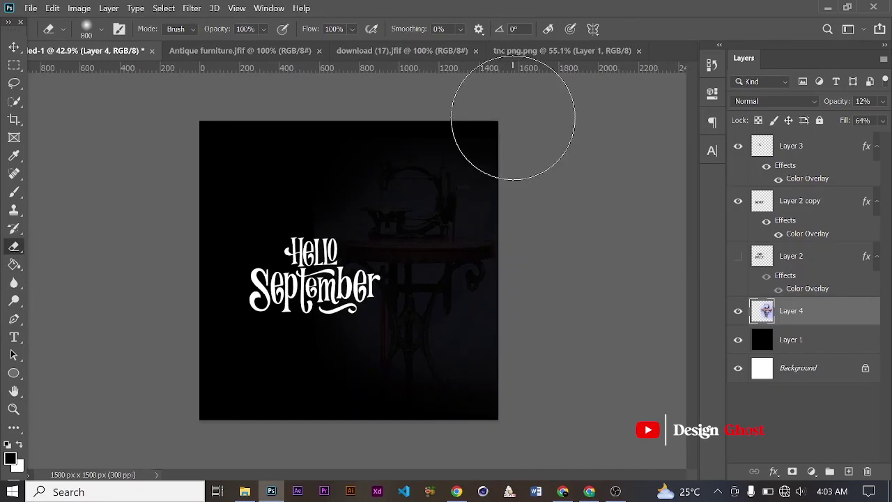
# Duplicate the sewing machine layer and set the duplicate's fill to 18%.
pyautogui.click(12, 48)
pyautogui.scroll(3, 367, 264)
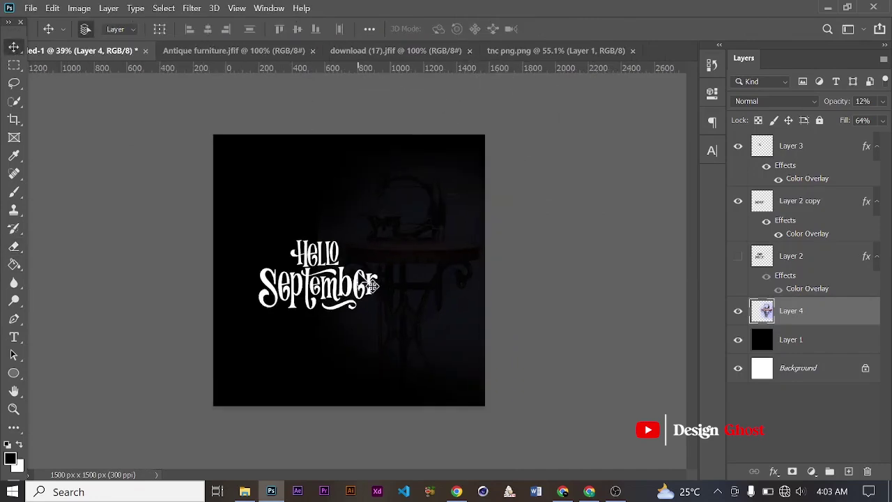
pyautogui.scroll(-5, 367, 261)
pyautogui.scroll(3, 367, 261)
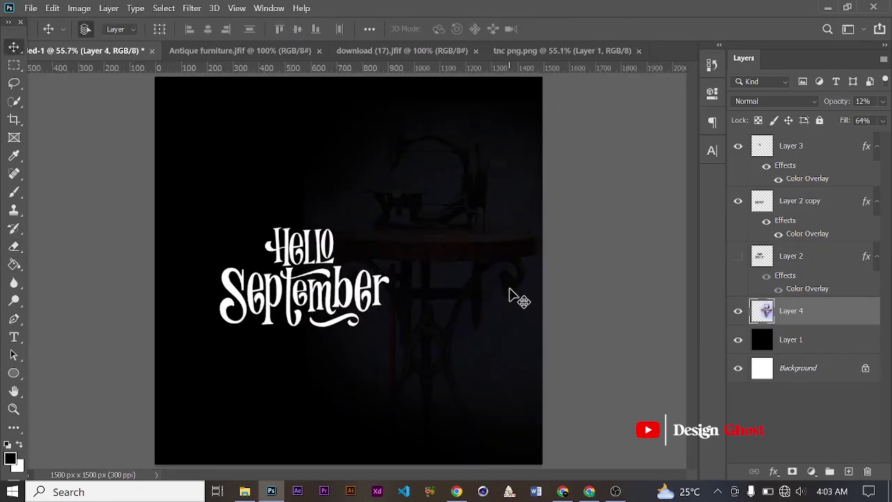
pyautogui.scroll(-1, 512, 297)
pyautogui.scroll(1, 509, 297)
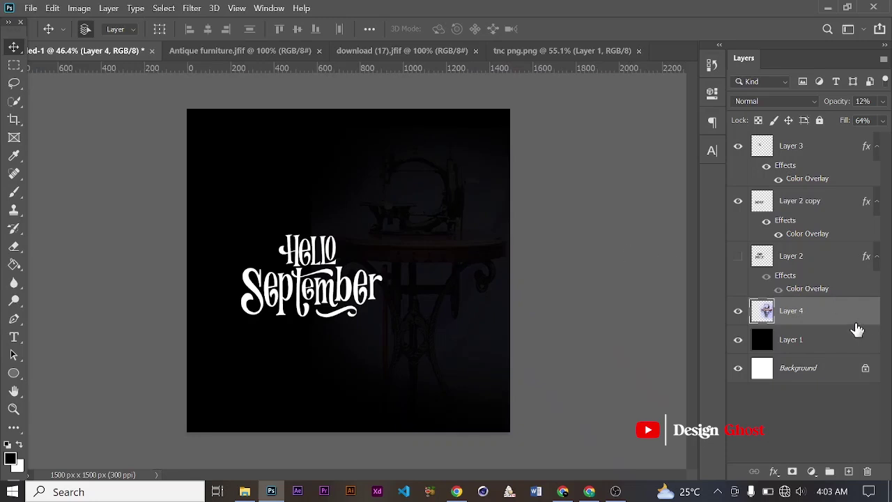
pyautogui.hotkey('ctrl', 'j')
pyautogui.scroll(2, 507, 246)
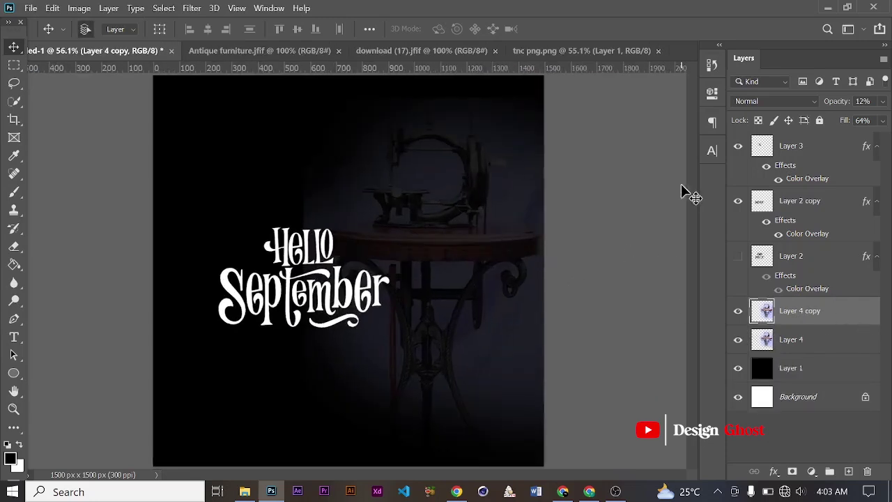
pyautogui.click(883, 121)
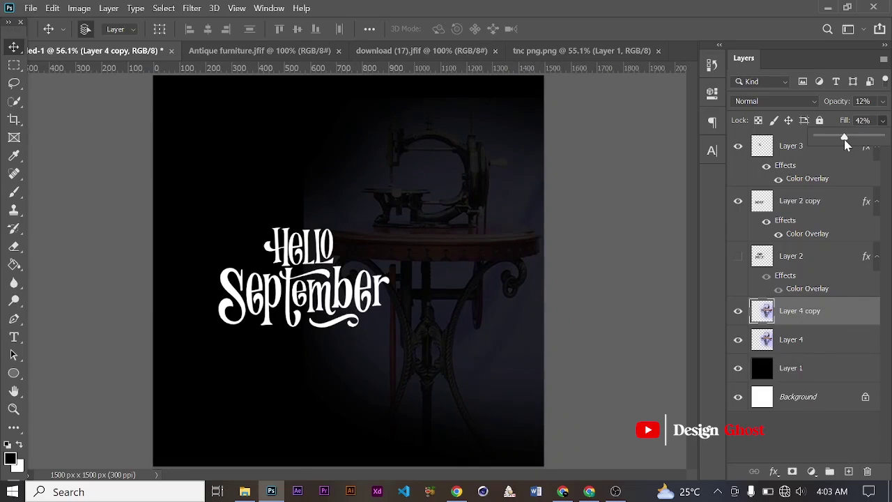
pyautogui.moveTo(830, 145); pyautogui.dragTo(828, 146)
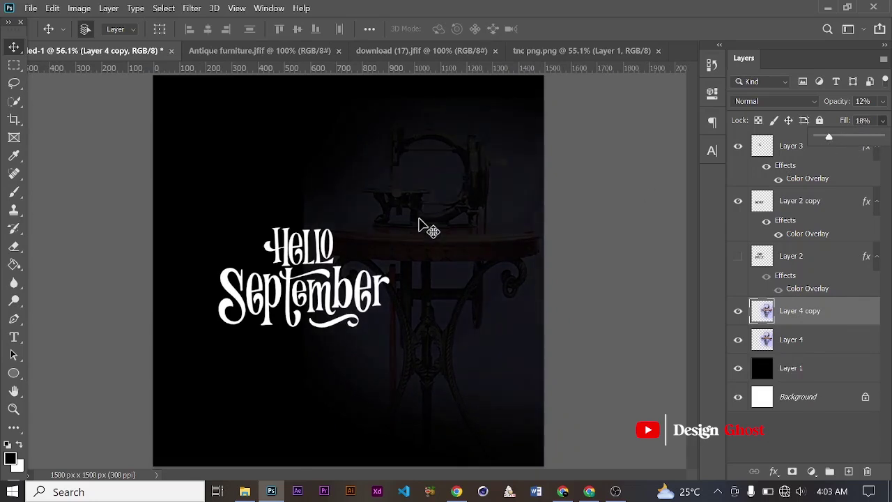
# Select the Hello and September lettering layers together and shift them slightly left on the canvas.
pyautogui.scroll(1, 420, 220)
pyautogui.scroll(-2, 421, 219)
pyautogui.scroll(2, 422, 219)
pyautogui.scroll(-2, 423, 216)
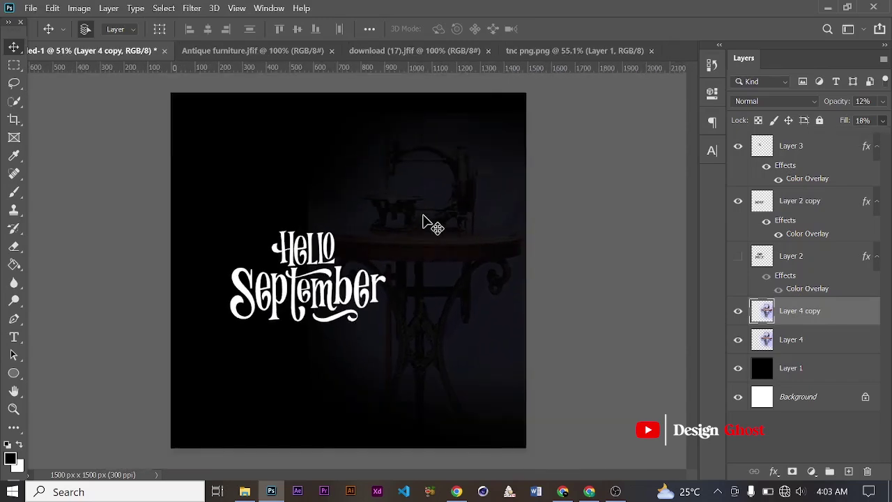
pyautogui.scroll(3, 423, 221)
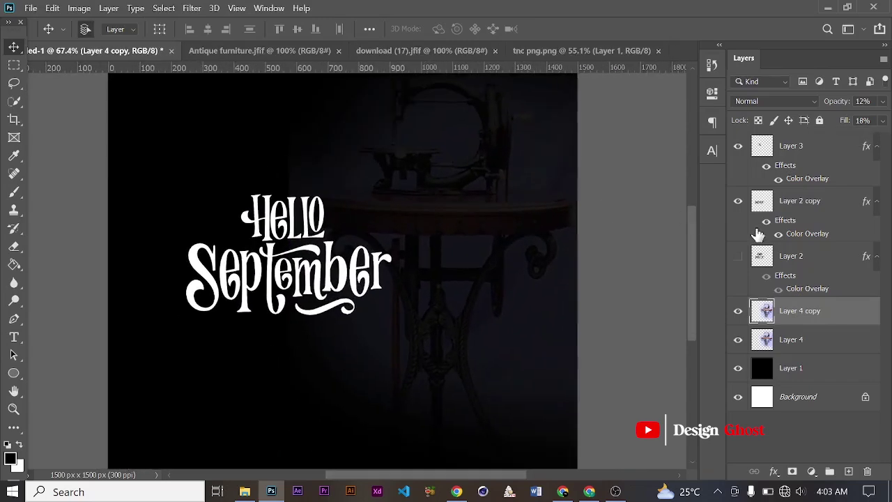
pyautogui.click(801, 201)
pyautogui.keyDown('shift'); pyautogui.click(795, 155); pyautogui.keyUp('shift')
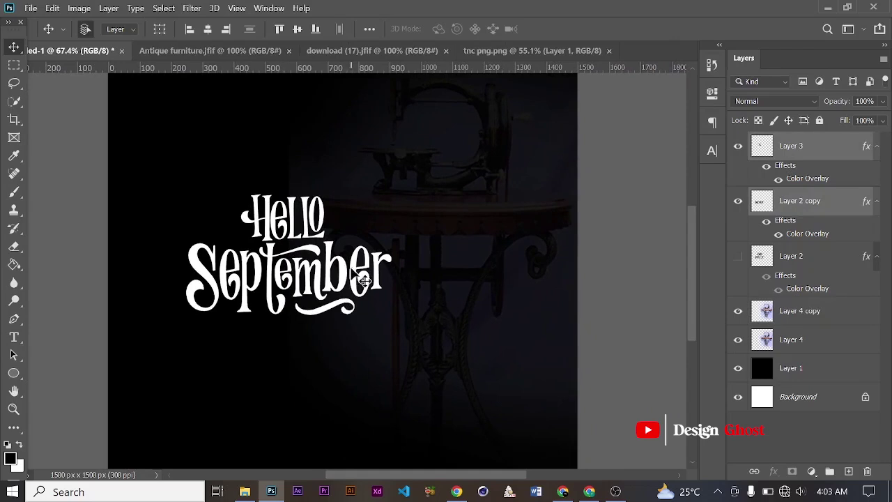
pyautogui.scroll(-4, 370, 282)
pyautogui.moveTo(370, 298); pyautogui.dragTo(348, 289)
pyautogui.scroll(2, 358, 300)
pyautogui.scroll(-4, 356, 299)
pyautogui.scroll(1, 348, 289)
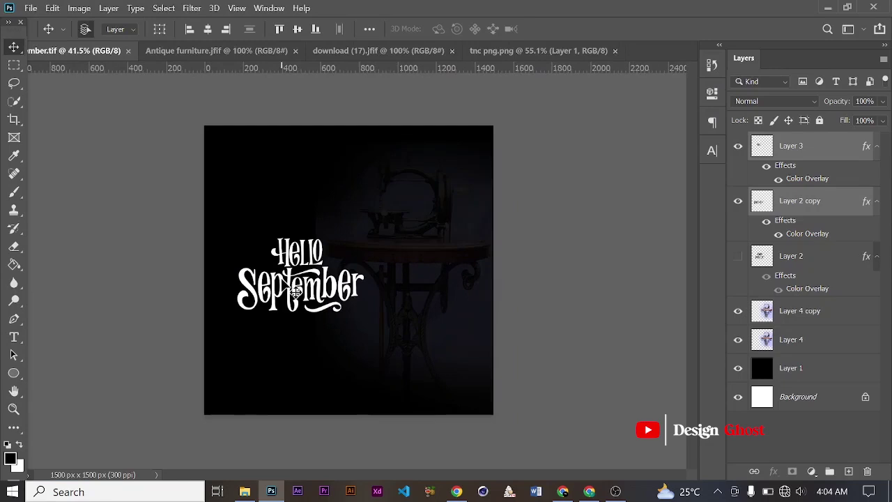
# Group the Hello and September lettering layers and move the group slightly right on the canvas.
pyautogui.scroll(1, 348, 271)
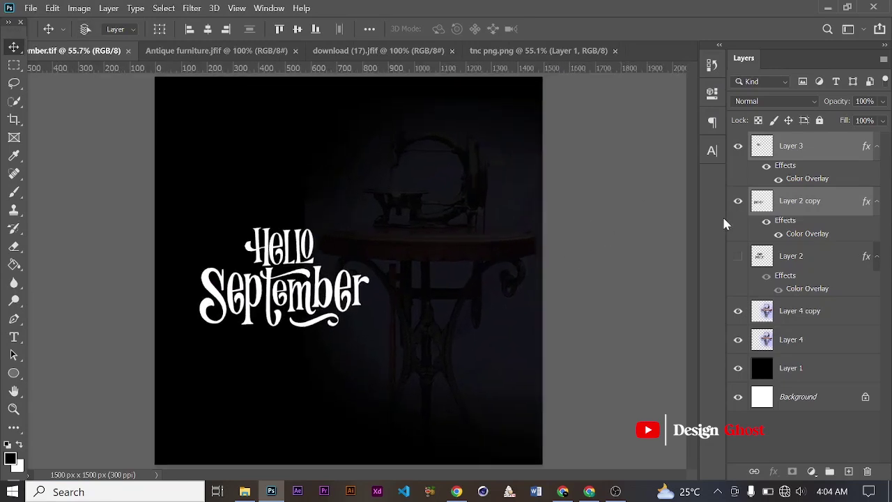
pyautogui.hotkey('ctrl', 'g')
pyautogui.hotkey('ctrl', 't')
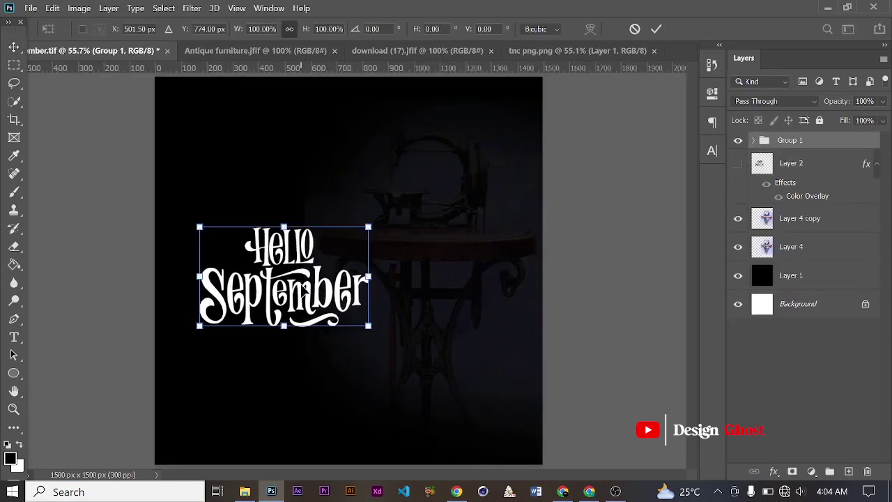
pyautogui.moveTo(304, 289); pyautogui.dragTo(309, 287)
pyautogui.press('Return')
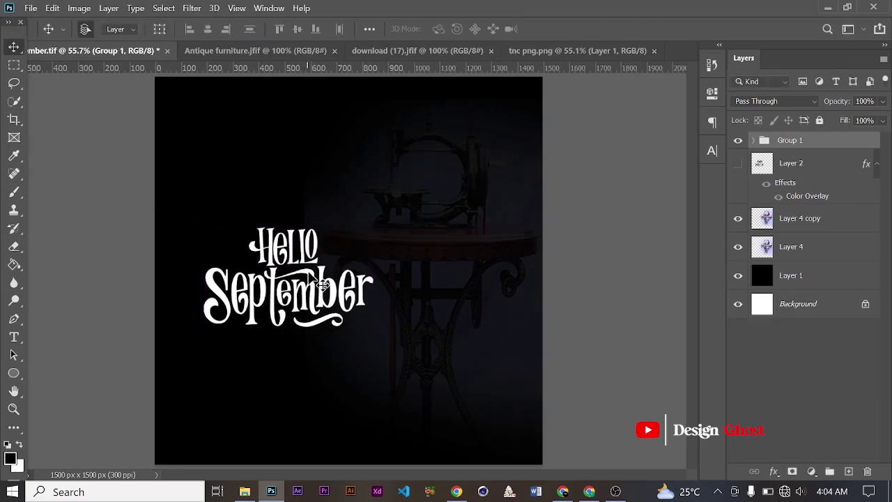
pyautogui.scroll(2, 323, 284)
pyautogui.scroll(-4, 323, 284)
pyautogui.scroll(3, 323, 282)
pyautogui.scroll(-1, 323, 281)
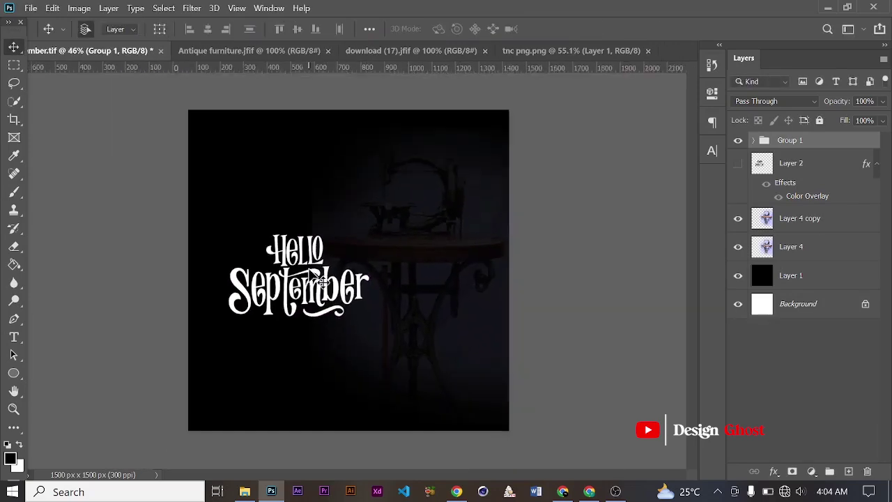
pyautogui.scroll(1, 322, 281)
pyautogui.scroll(-2, 323, 281)
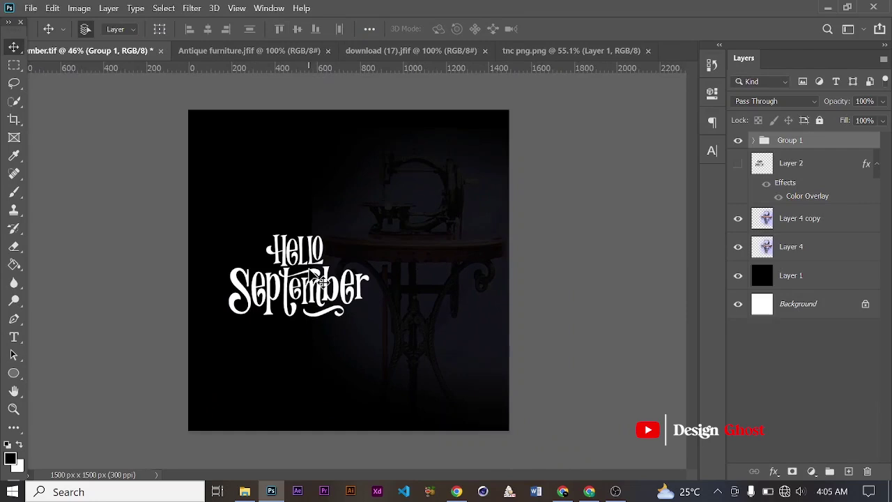
pyautogui.scroll(1, 343, 262)
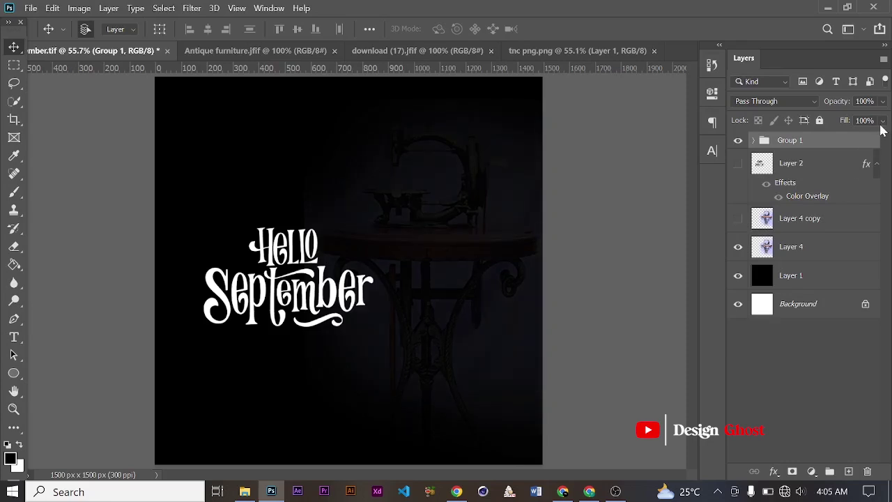
# Set the original sewing machine layer, Layer 4, to 61% fill and 24% opacity.
pyautogui.click(811, 247)
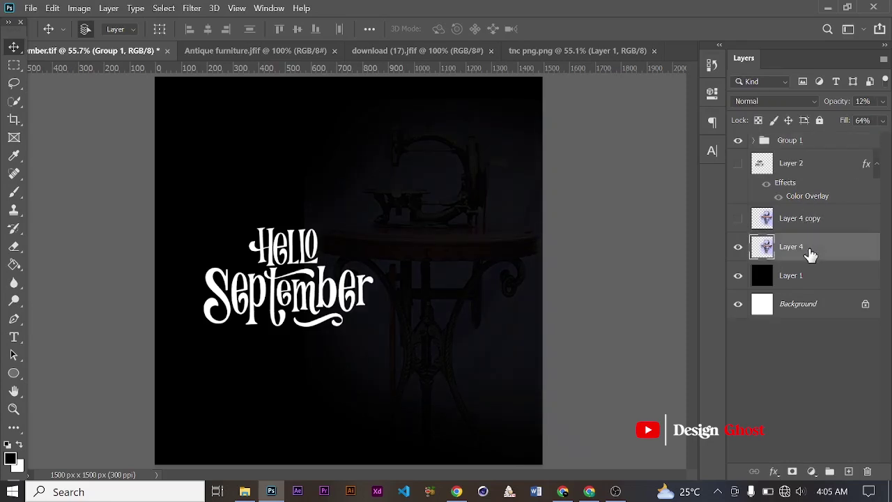
pyautogui.click(884, 121)
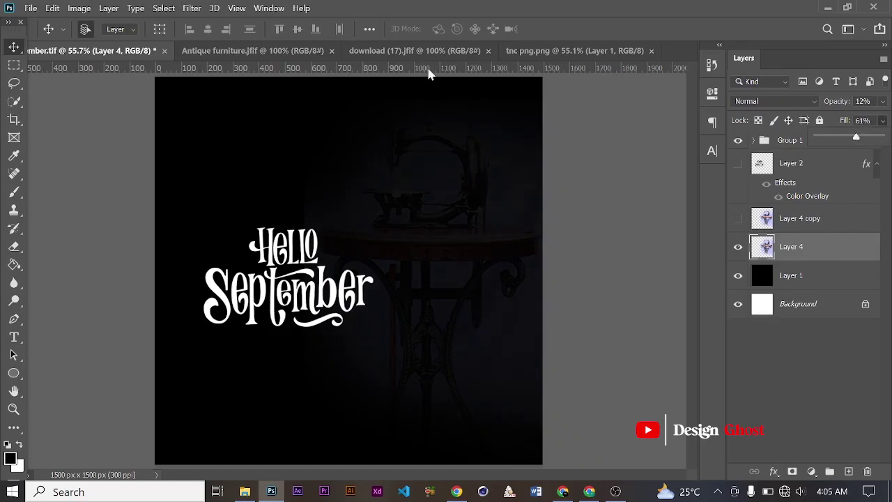
pyautogui.scroll(-1, 416, 253)
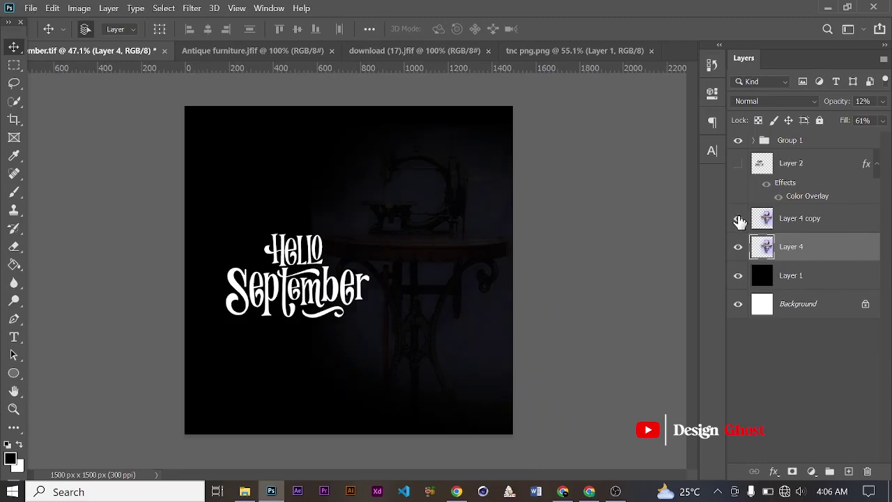
pyautogui.click(883, 102)
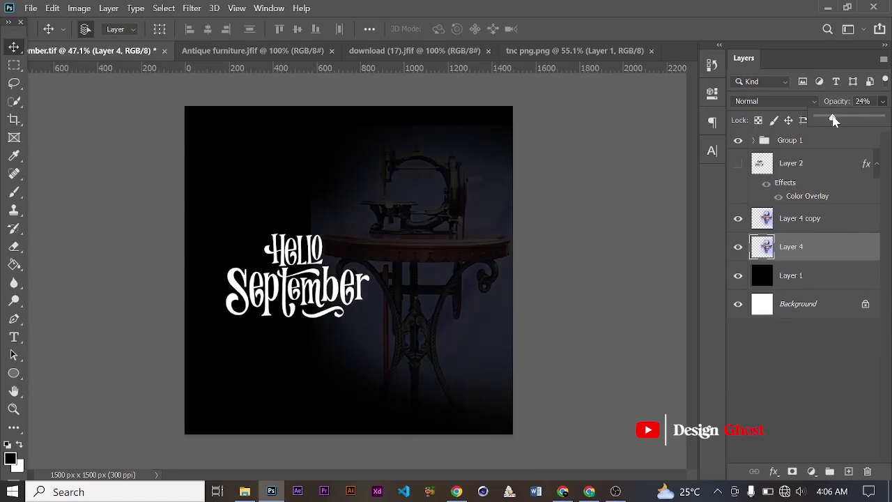
pyautogui.scroll(4, 418, 234)
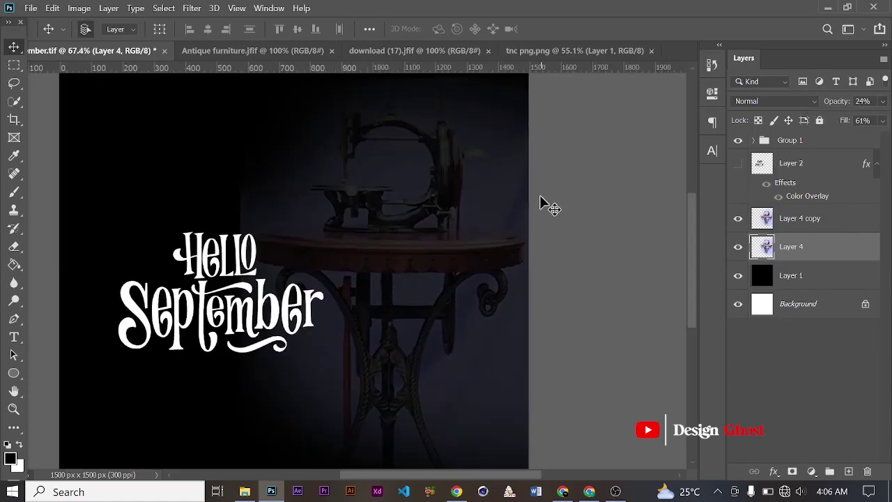
pyautogui.scroll(1, 427, 234)
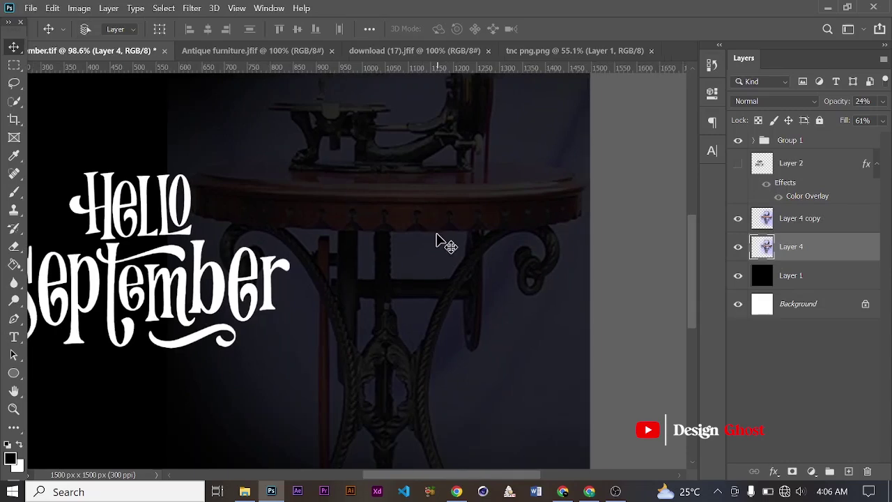
# Merge the duplicate sewing machine layer down into Layer 4.
pyautogui.hotkey('ctrl', '0')
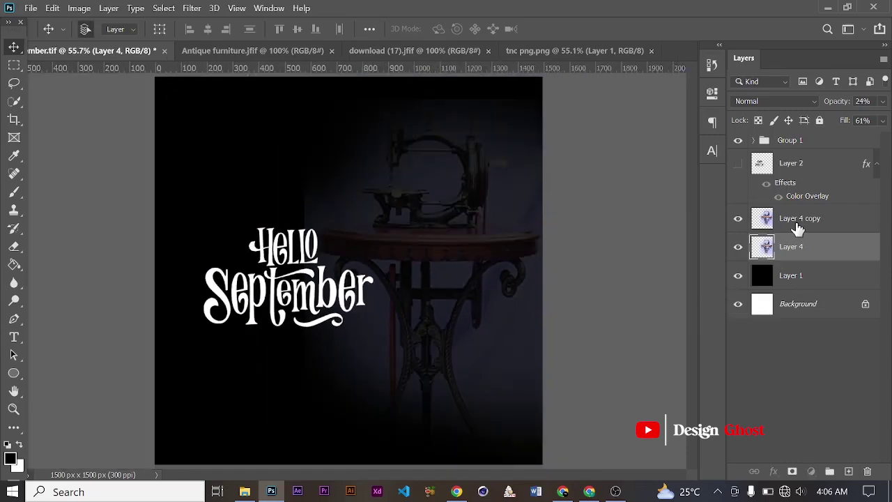
pyautogui.click(798, 229)
pyautogui.hotkey('ctrl', 'e')
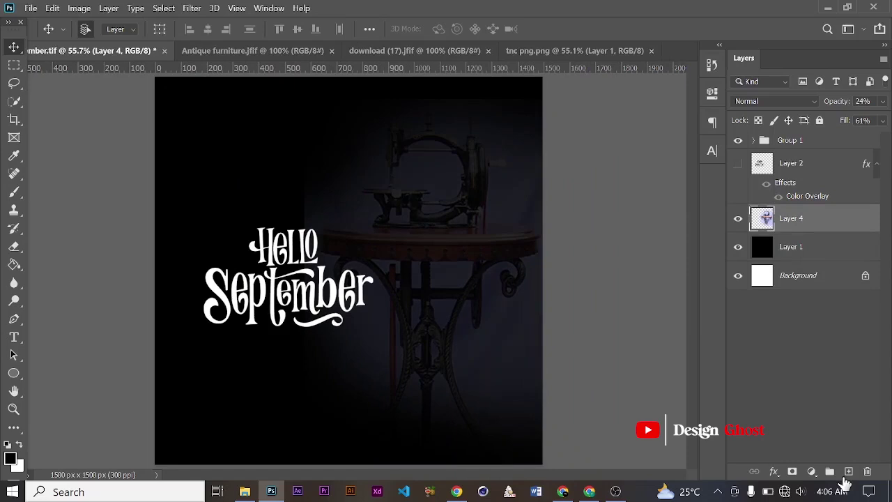
# Add a new layer above the sewing machine in Color blend mode, and make the 1100 px Soft Round brush tip fully circular.
pyautogui.click(848, 472)
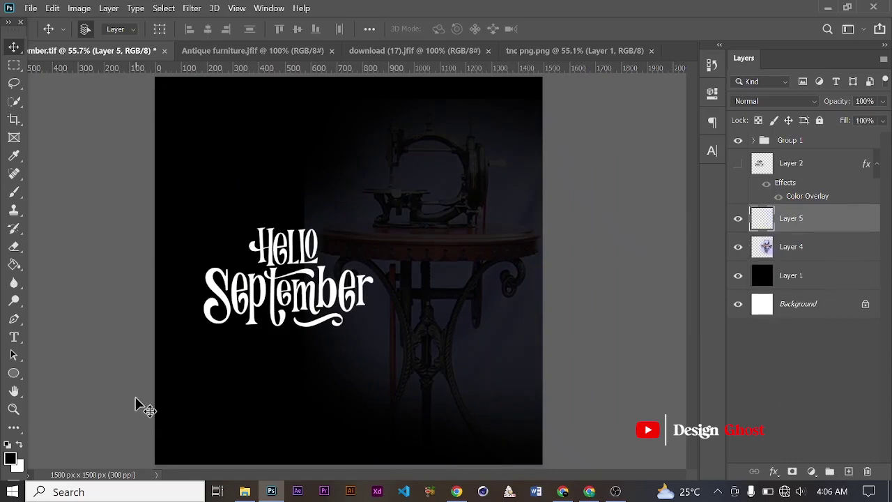
pyautogui.press('b')
pyautogui.rightClick(354, 332)
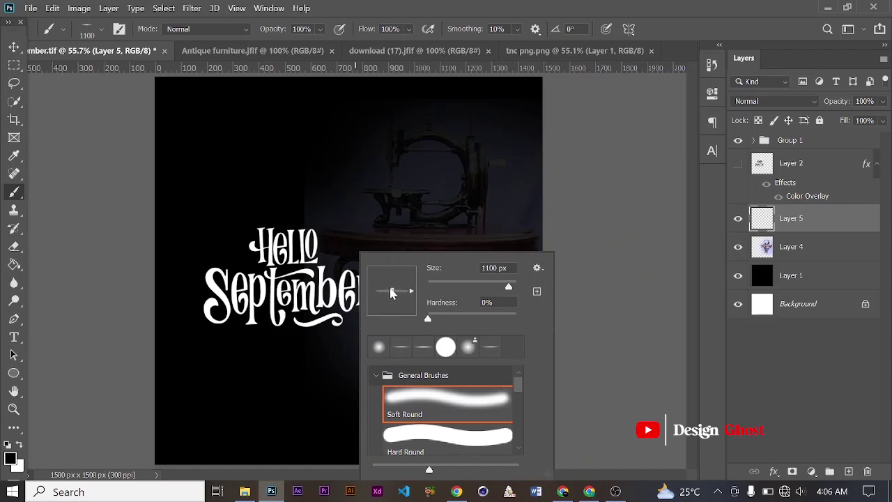
pyautogui.moveTo(360, 281); pyautogui.dragTo(359, 293)
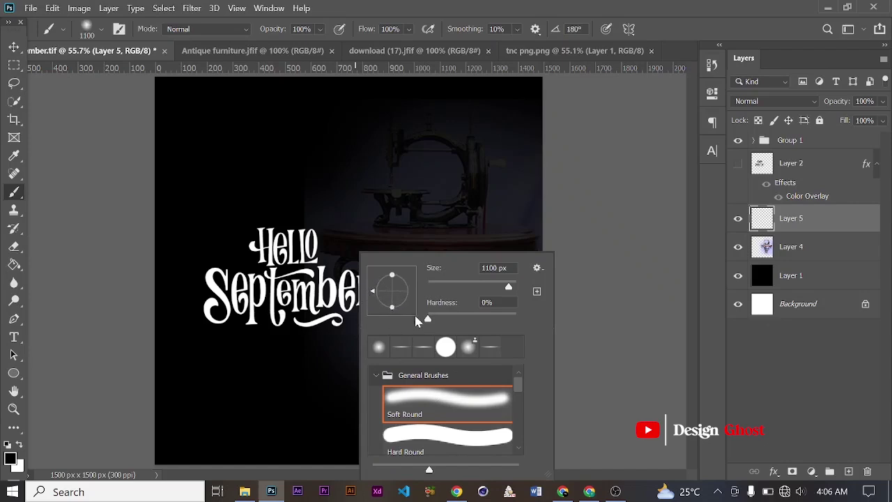
pyautogui.click(817, 103)
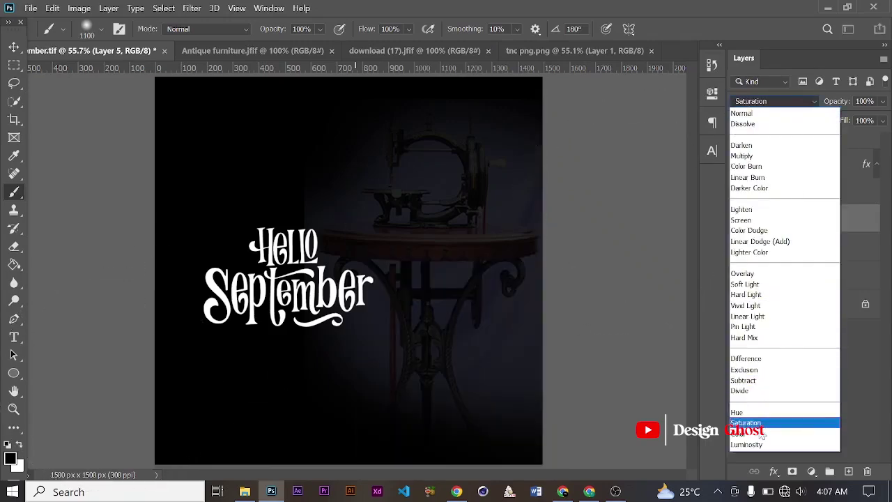
pyautogui.click(759, 433)
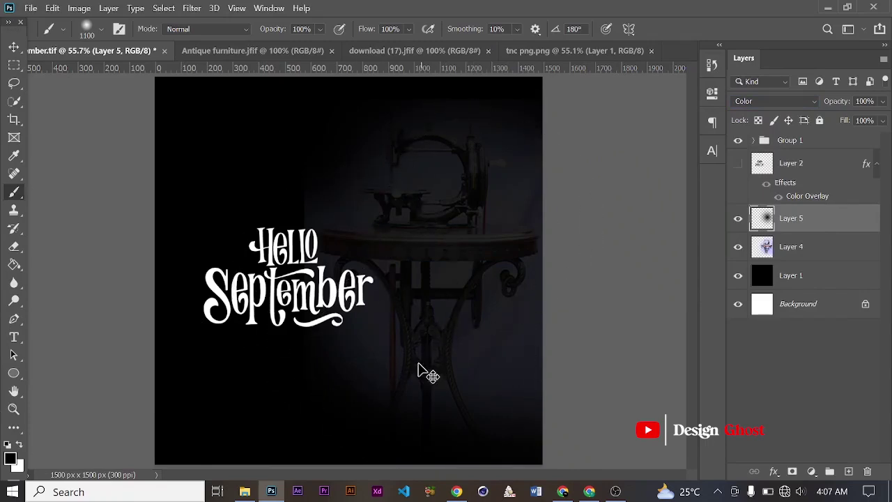
# Undo the trial brush stroke and paint over the whole sewing machine on the Color layer with black 000000 to desaturate it.
pyautogui.hotkey('ctrl', 'z')
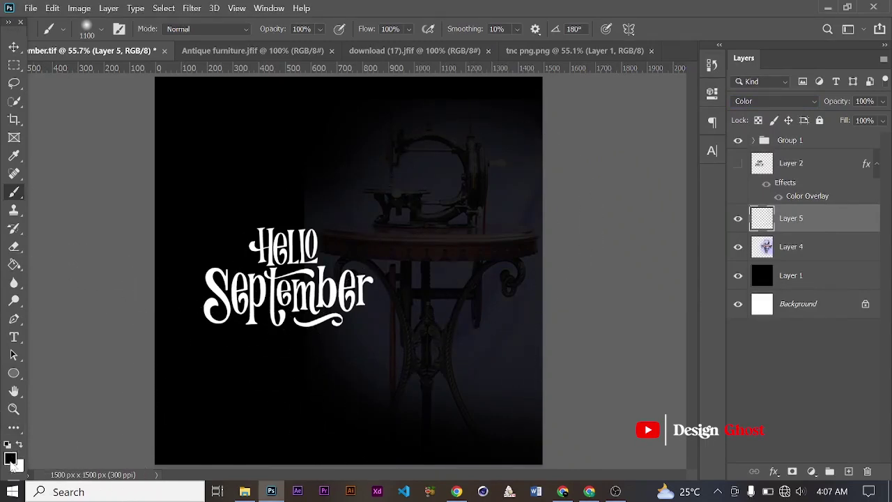
pyautogui.click(11, 461)
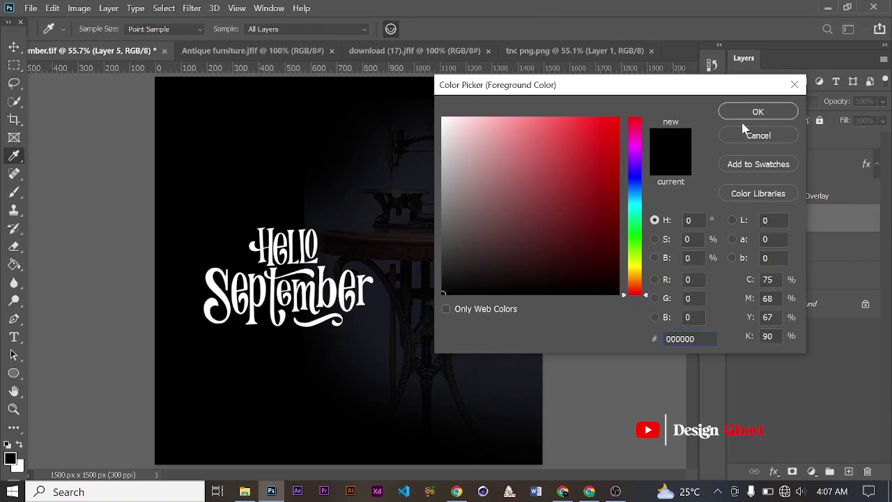
pyautogui.click(752, 113)
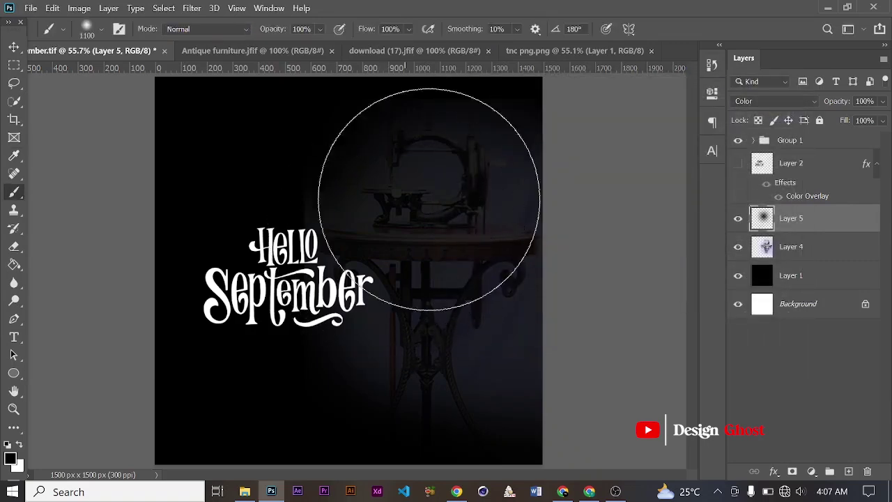
pyautogui.moveTo(428, 200)
pyautogui.mouseDown()
pyautogui.moveTo(498, 241)
pyautogui.moveTo(487, 297)
pyautogui.moveTo(411, 359)
pyautogui.moveTo(456, 351)
pyautogui.moveTo(449, 216)
pyautogui.moveTo(366, 322)
pyautogui.moveTo(488, 370)
pyautogui.moveTo(317, 370)
pyautogui.moveTo(568, 360)
pyautogui.moveTo(534, 317)
pyautogui.moveTo(508, 256)
pyautogui.moveTo(416, 334)
pyautogui.moveTo(479, 371)
pyautogui.moveTo(479, 359)
pyautogui.moveTo(397, 278)
pyautogui.moveTo(433, 214)
pyautogui.moveTo(581, 263)
pyautogui.moveTo(461, 228)
pyautogui.moveTo(430, 317)
pyautogui.moveTo(513, 371)
pyautogui.moveTo(389, 346)
pyautogui.moveTo(502, 337)
pyautogui.moveTo(401, 309)
pyautogui.moveTo(415, 305)
pyautogui.moveTo(416, 327)
pyautogui.moveTo(393, 203)
pyautogui.moveTo(392, 220)
pyautogui.moveTo(474, 335)
pyautogui.moveTo(484, 304)
pyautogui.moveTo(471, 225)
pyautogui.moveTo(434, 202)
pyautogui.moveTo(408, 205)
pyautogui.moveTo(390, 230)
pyautogui.mouseUp()
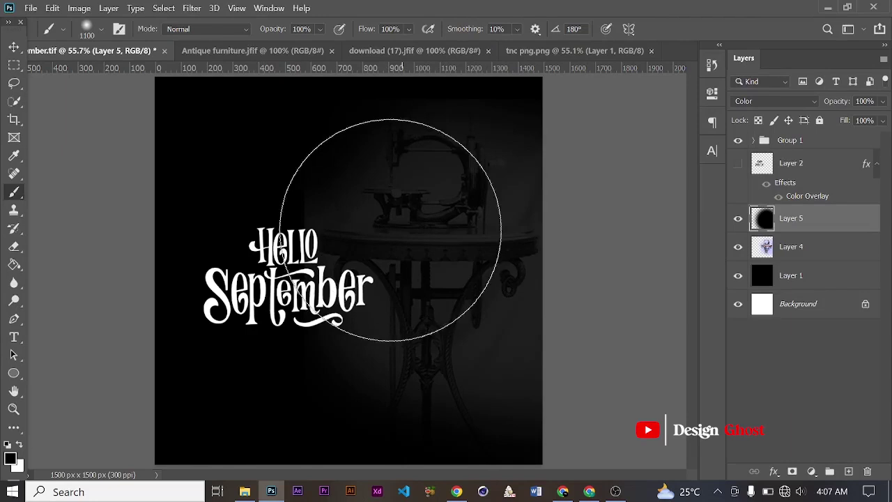
# Clip the black painted Color layer to the sewing machine layer below it with a clipping mask.
pyautogui.click(14, 47)
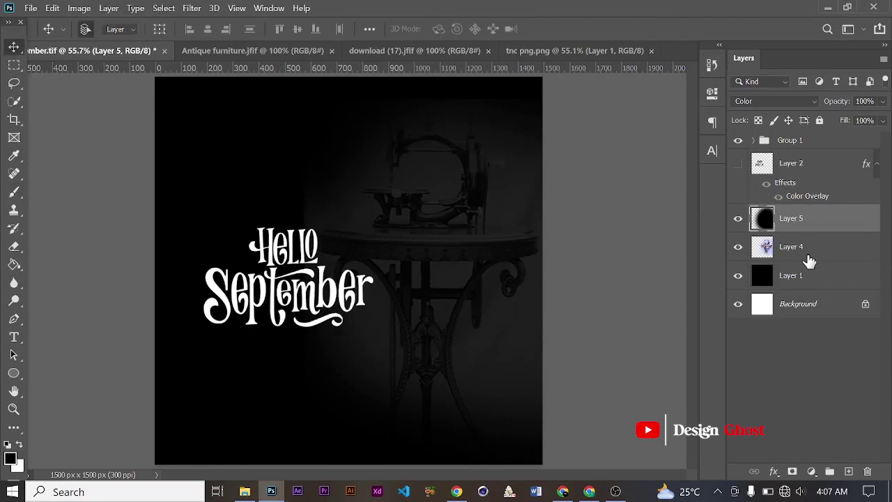
pyautogui.keyDown('ctrl'); pyautogui.click(807, 254); pyautogui.keyUp('ctrl')
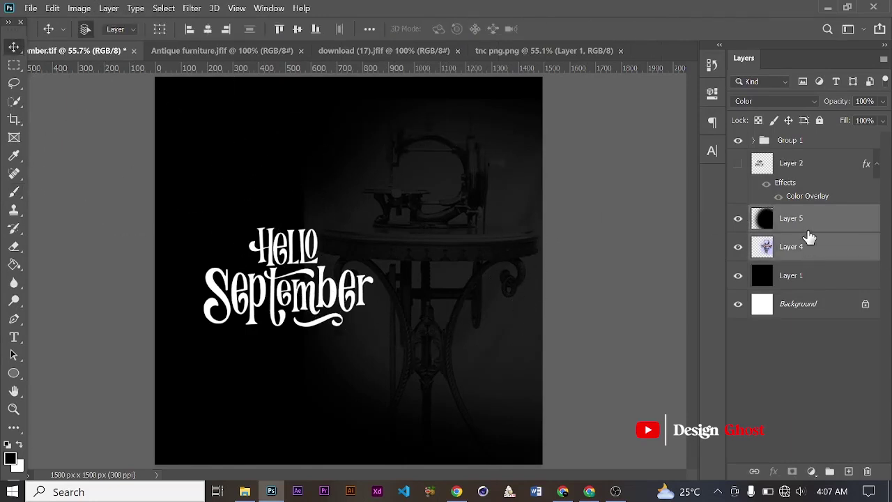
pyautogui.keyDown('ctrl'); pyautogui.click(818, 222); pyautogui.keyUp('ctrl')
pyautogui.rightClick(817, 221)
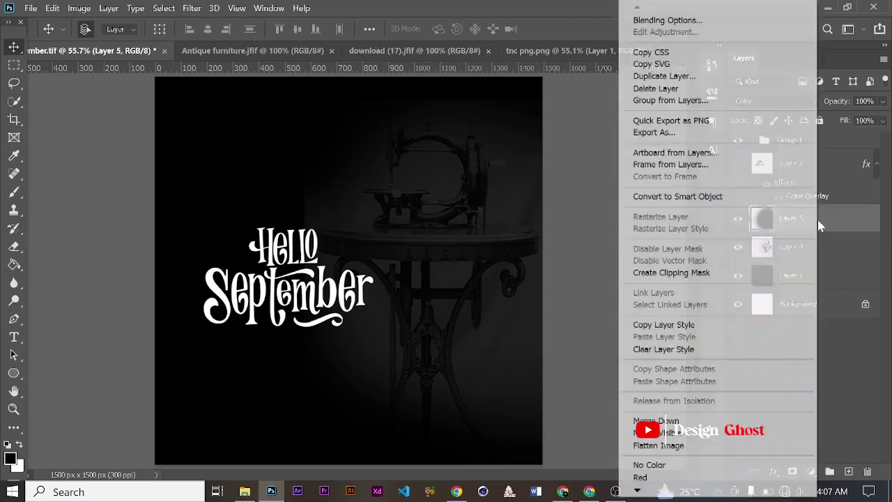
pyautogui.click(720, 274)
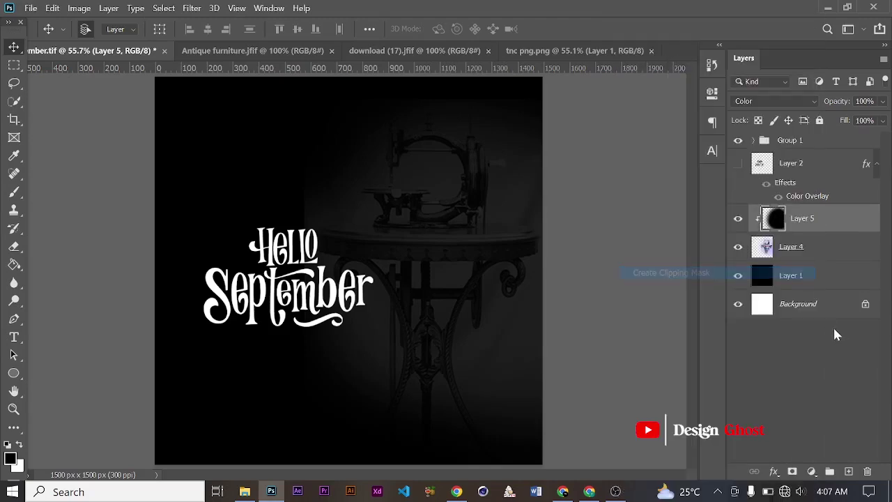
# Merge the clipped Color layer and the sewing machine layer into one layer.
pyautogui.scroll(2, 407, 274)
pyautogui.scroll(1, 446, 282)
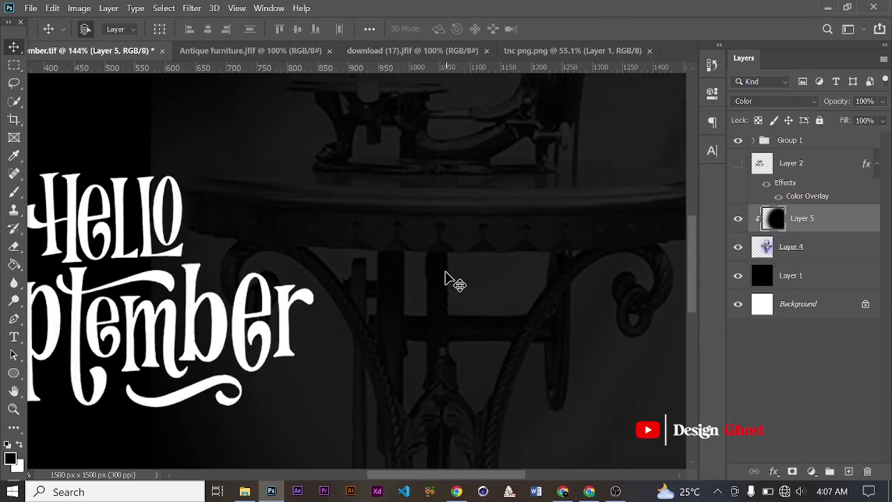
pyautogui.scroll(-4, 452, 282)
pyautogui.rightClick(833, 230)
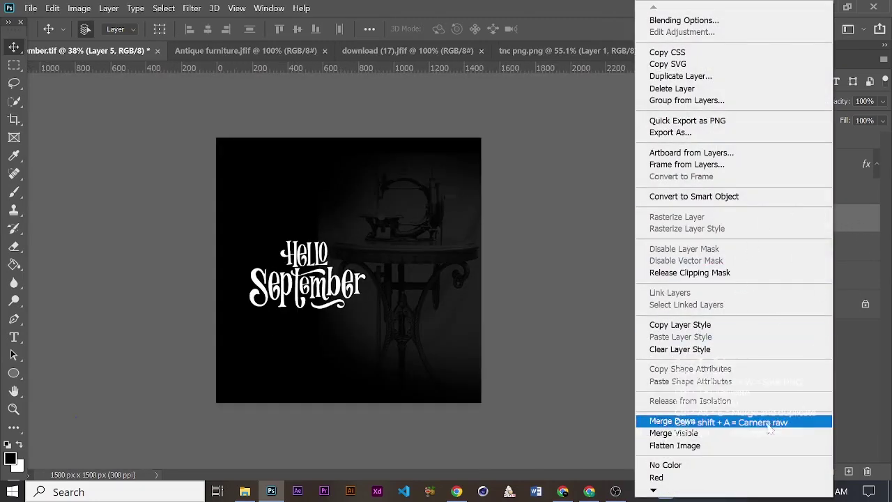
pyautogui.click(859, 388)
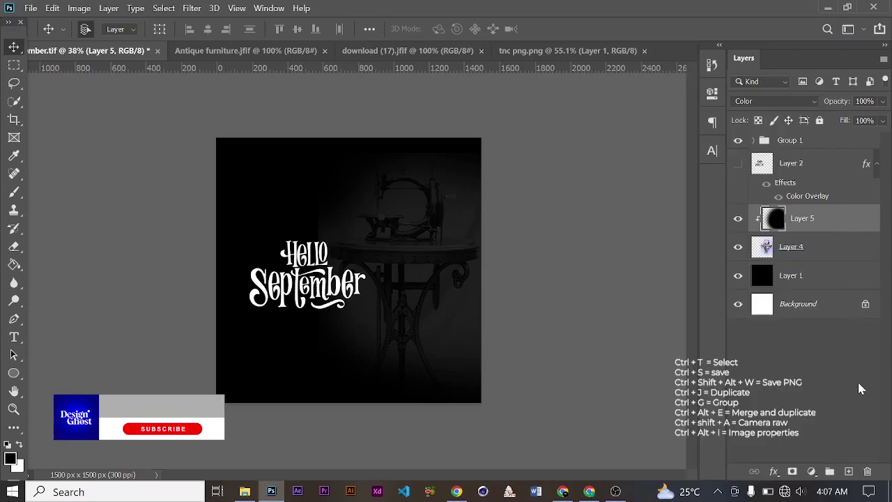
pyautogui.keyDown('shift'); pyautogui.click(836, 258); pyautogui.keyUp('shift')
pyautogui.rightClick(836, 259)
pyautogui.click(738, 421)
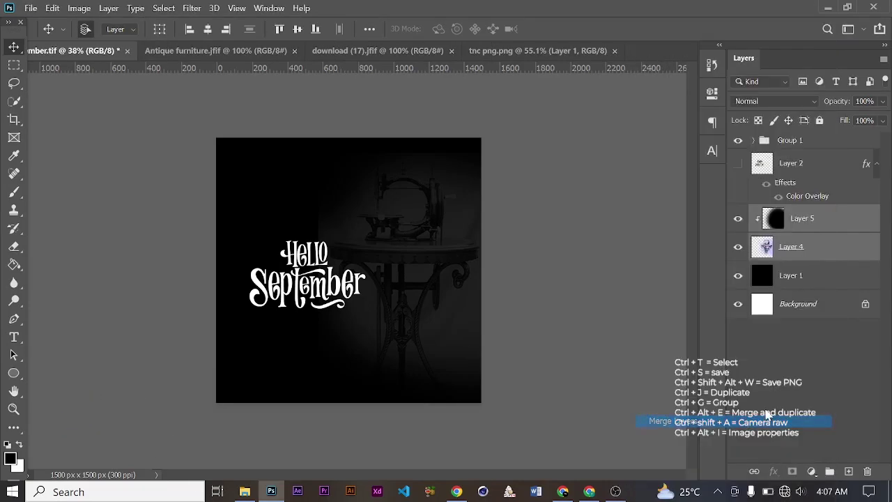
# Hide and show the merged sewing machine layer, and examine how the grayscale image blends behind the lettering.
pyautogui.click(738, 219)
pyautogui.click(738, 219)
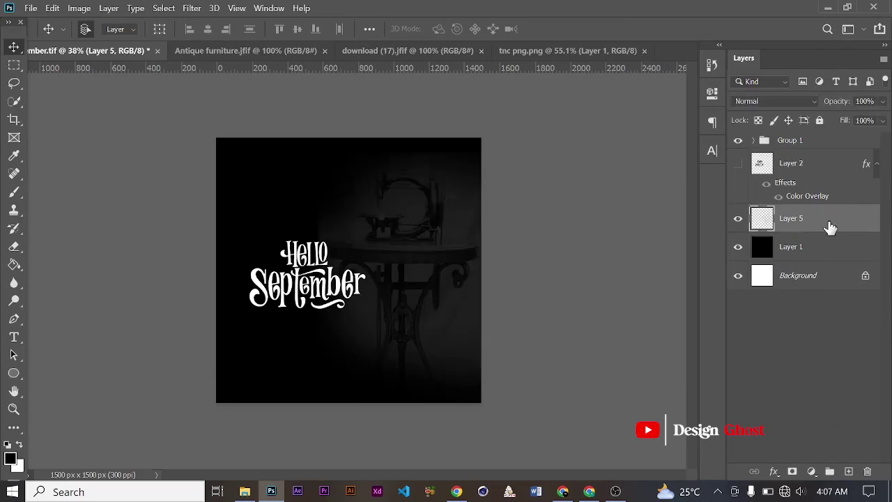
pyautogui.scroll(4, 404, 272)
pyautogui.scroll(-1, 418, 269)
pyautogui.scroll(-1, 418, 269)
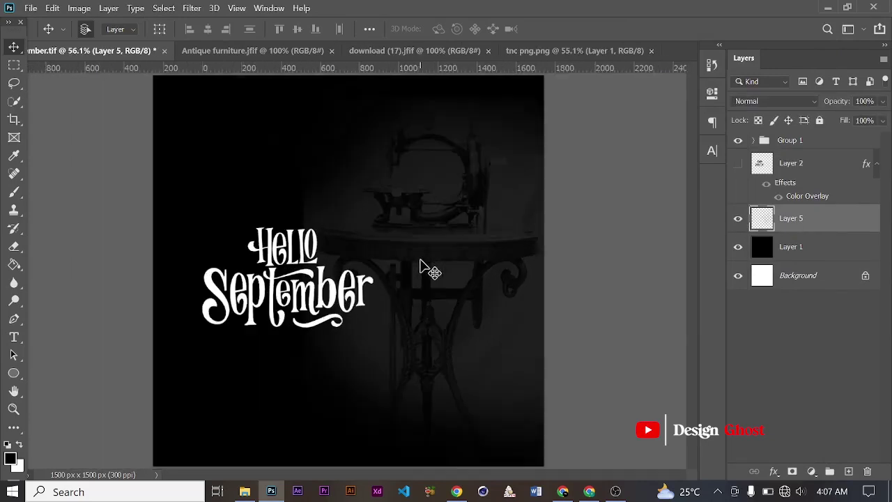
pyautogui.scroll(1, 420, 267)
pyautogui.scroll(-1, 420, 267)
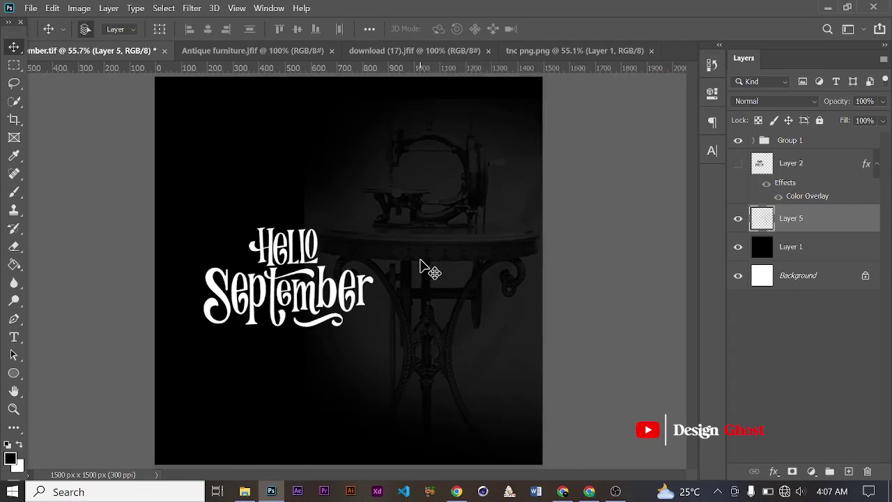
pyautogui.scroll(2, 391, 287)
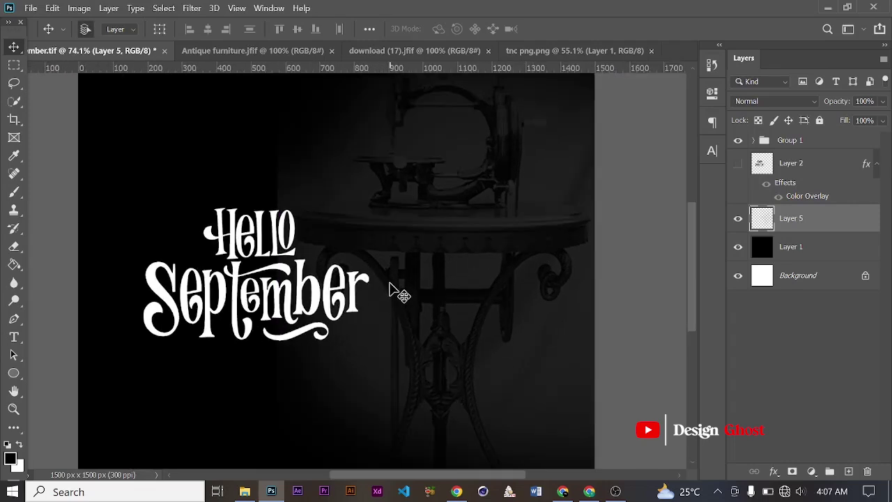
# Scale the Hello September lettering group up slightly and save the document.
pyautogui.scroll(-3, 390, 286)
pyautogui.scroll(3, 390, 287)
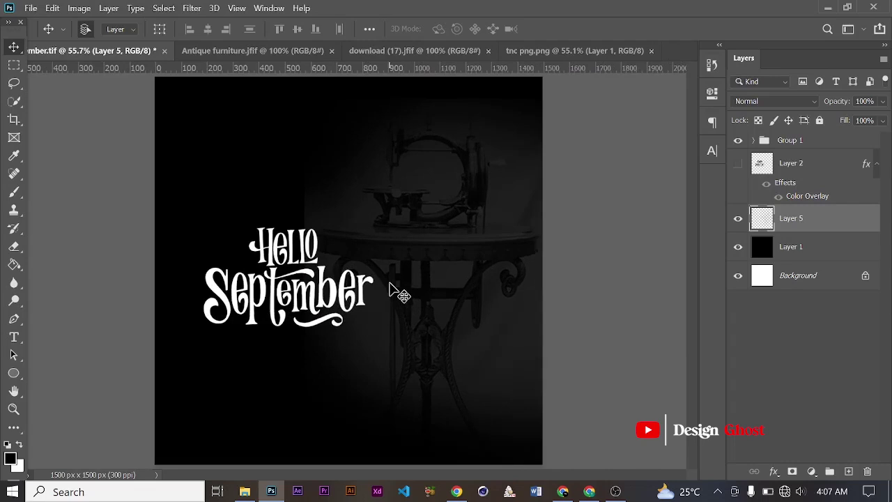
pyautogui.click(779, 140)
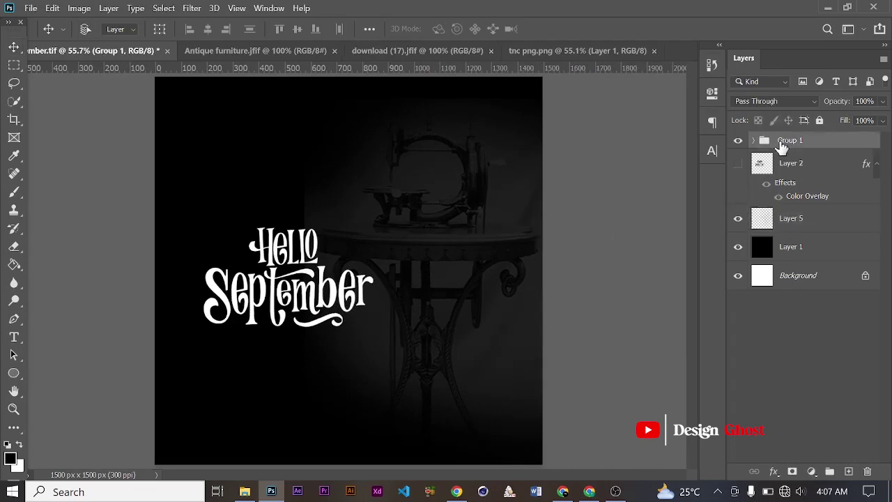
pyautogui.hotkey('ctrl', 't')
pyautogui.moveTo(368, 326); pyautogui.dragTo(379, 328)
pyautogui.press('Return')
pyautogui.scroll(3, 352, 312)
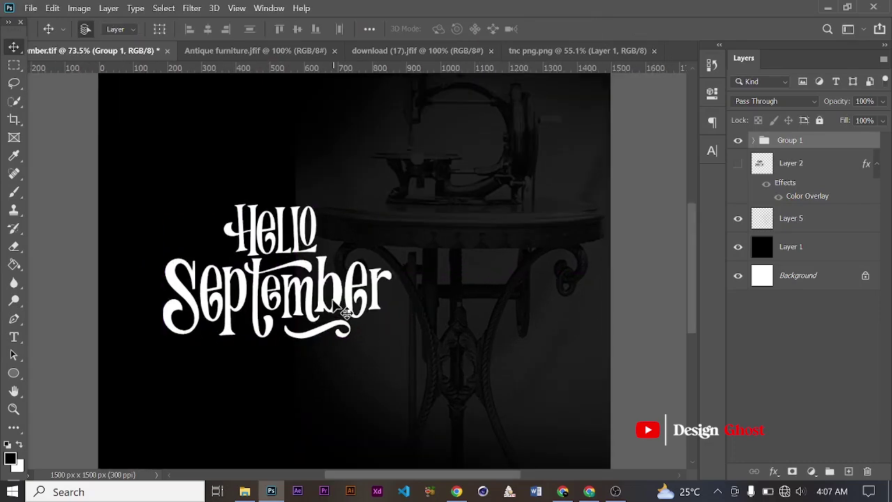
pyautogui.scroll(-2, 352, 275)
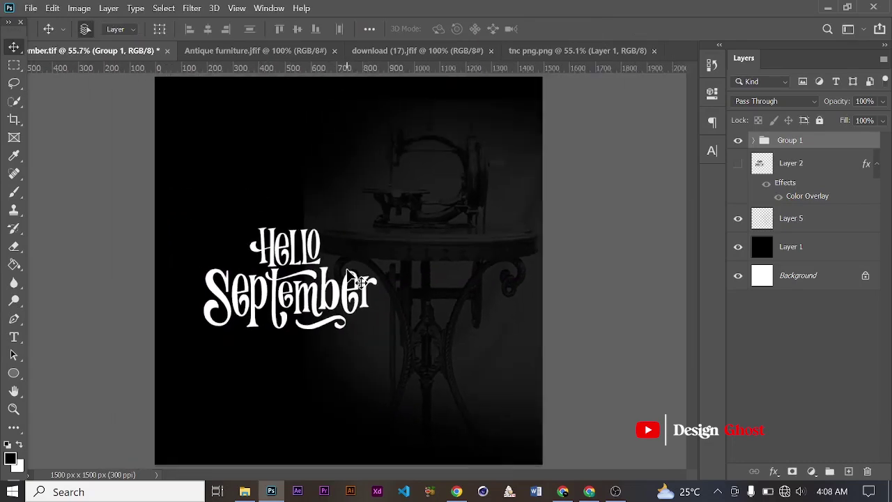
pyautogui.hotkey('ctrl', 's')
pyautogui.scroll(3, 351, 270)
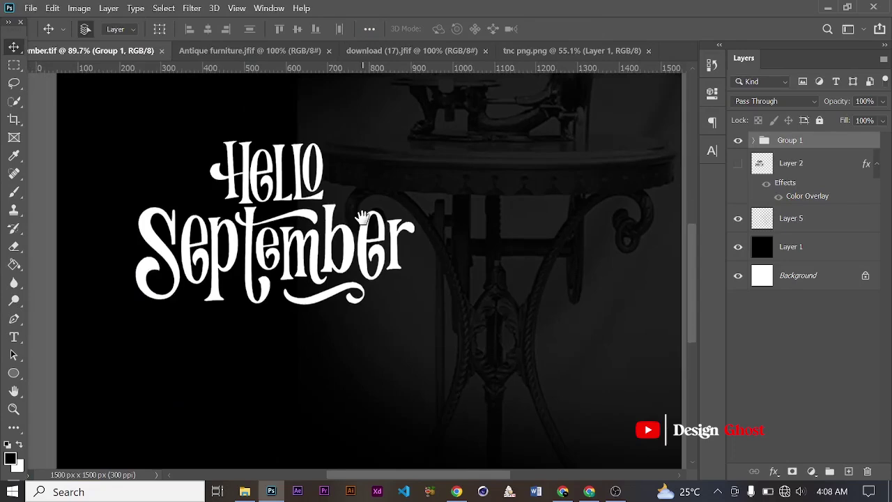
pyautogui.scroll(-3, 365, 253)
pyautogui.scroll(2, 365, 245)
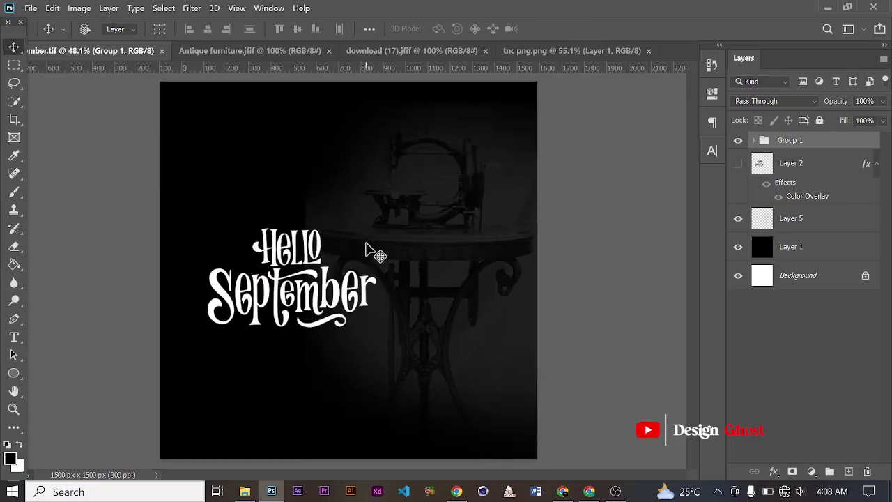
pyautogui.scroll(-1, 329, 263)
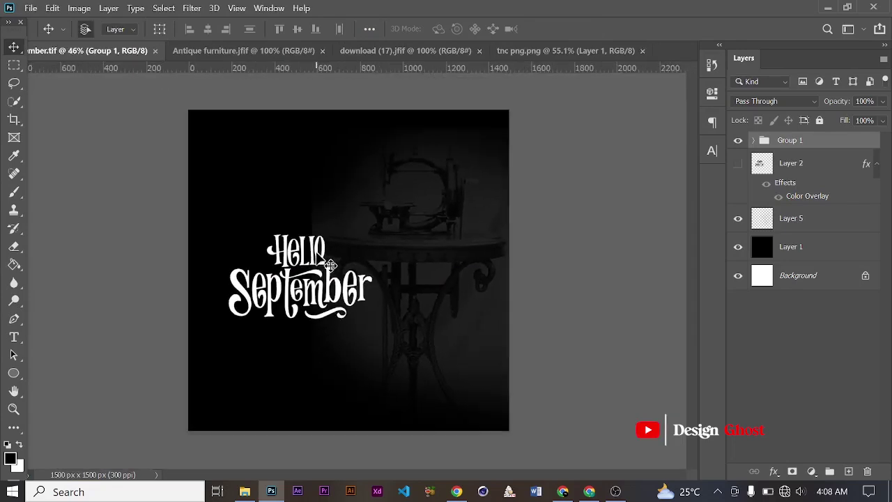
pyautogui.scroll(2, 331, 265)
pyautogui.scroll(-2, 331, 265)
# Open the tnc text file from the September folder in Notepad and copy the color code fab43a.
pyautogui.click(244, 491)
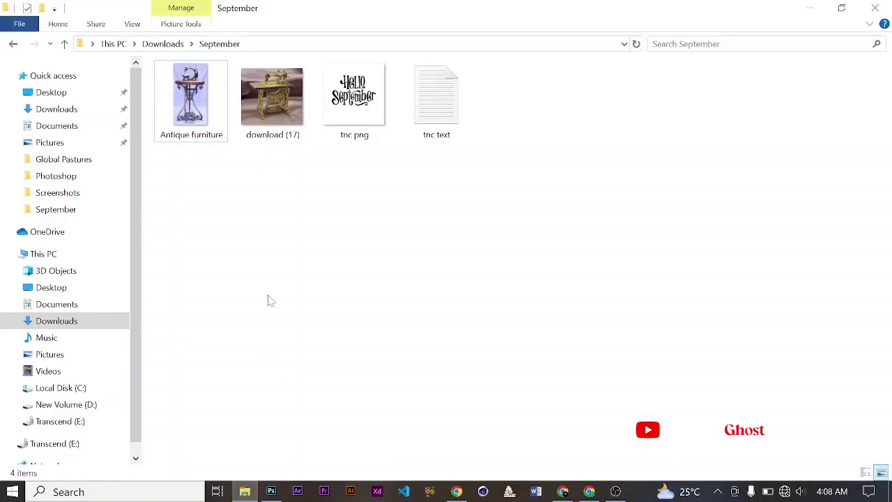
pyautogui.click(439, 94)
pyautogui.doubleClick(441, 92)
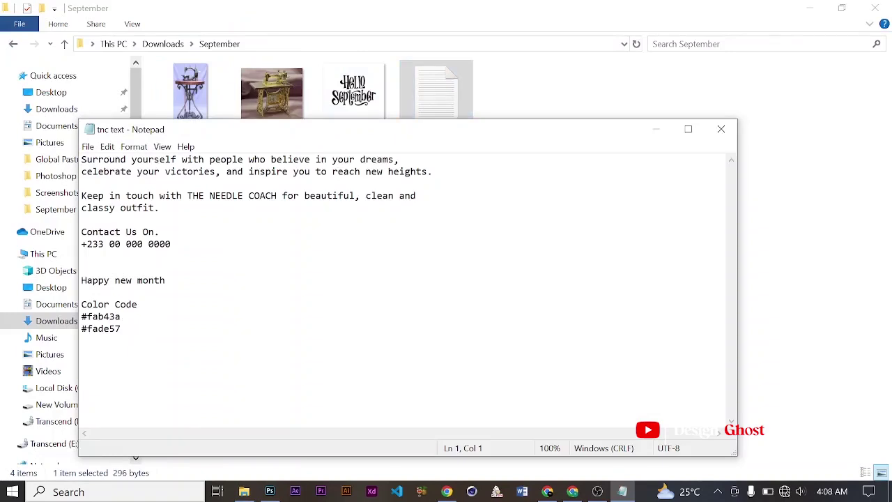
pyautogui.hotkey('shift', 'End')
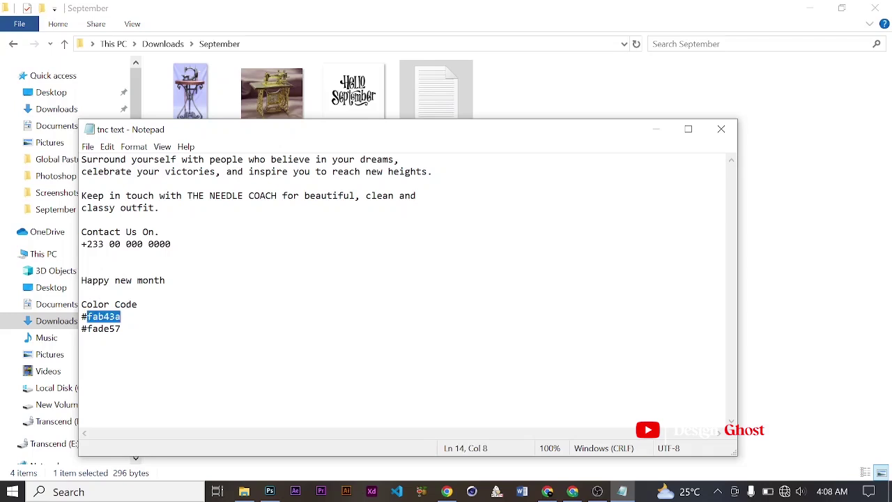
# Switch back to Photoshop, add a Gradient Overlay to the Hello lettering layer and disable its Color Overlay.
pyautogui.click(270, 492)
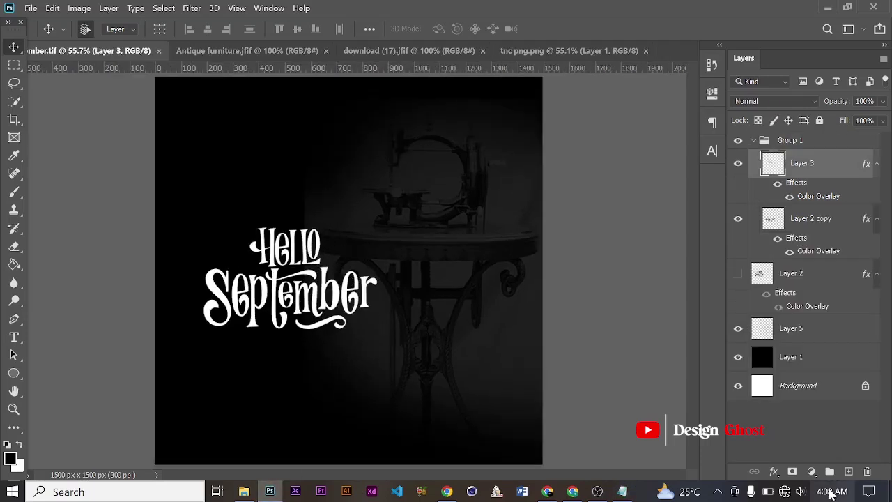
pyautogui.click(773, 472)
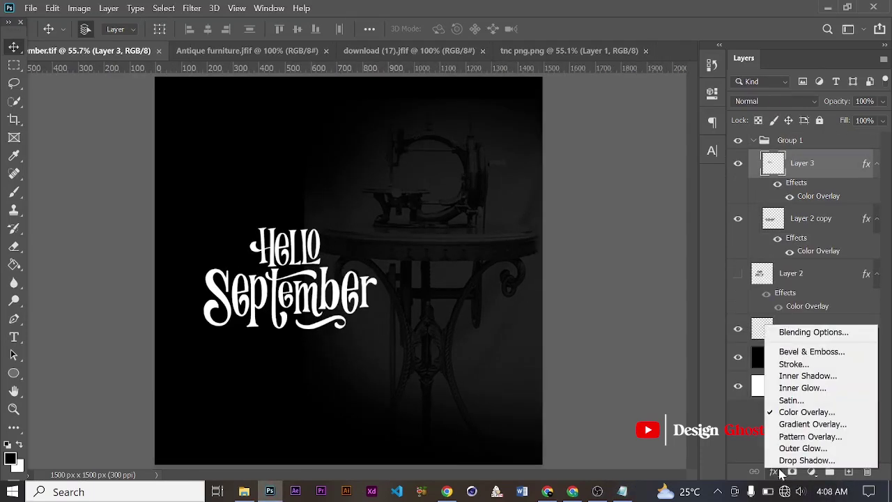
pyautogui.click(798, 416)
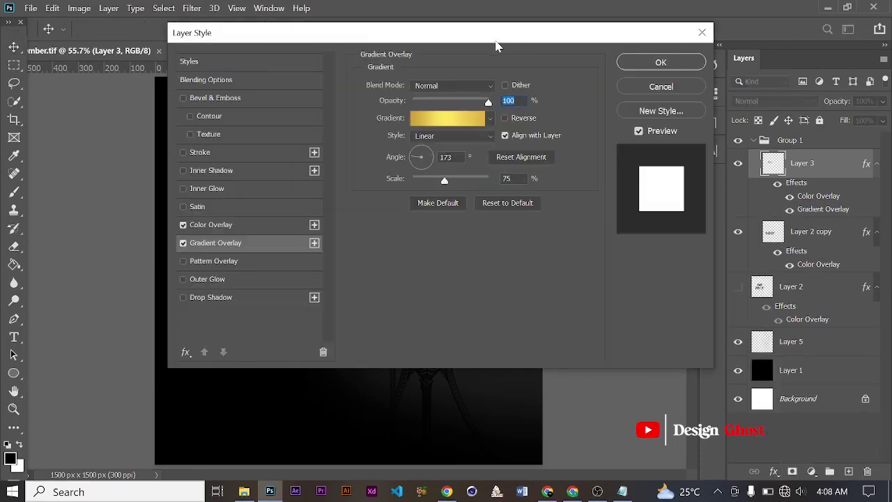
pyautogui.moveTo(452, 44); pyautogui.dragTo(823, 38)
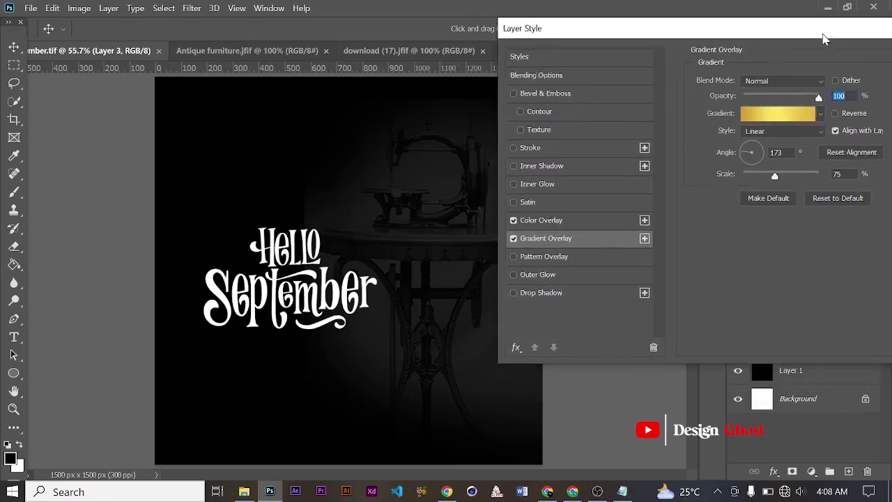
pyautogui.click(513, 219)
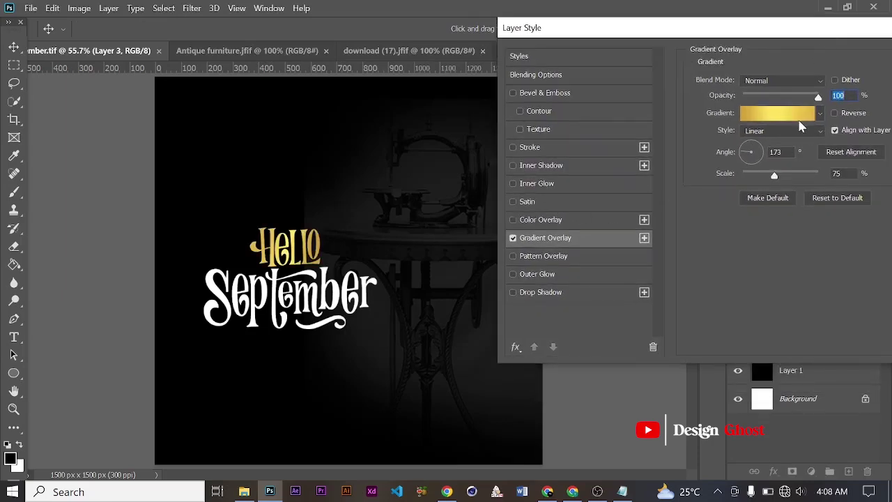
# Remove the first color stop from the Hello gradient and shift the yellow middle stop to about 11%.
pyautogui.click(794, 120)
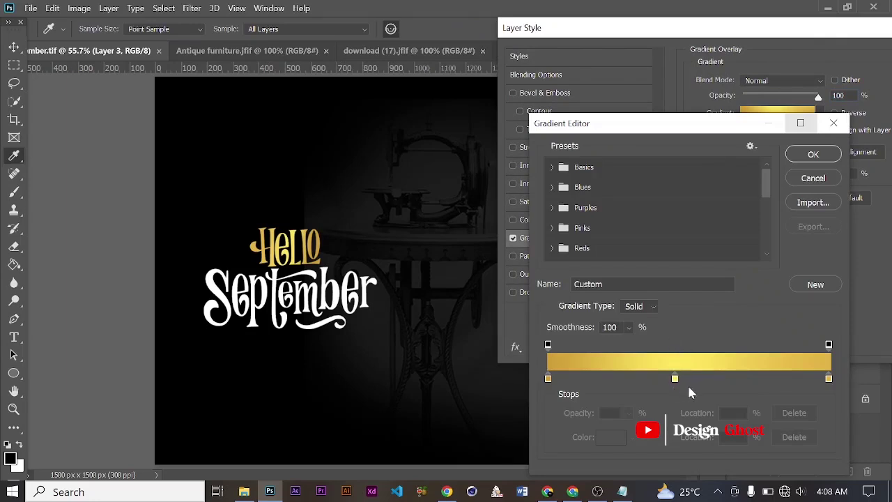
pyautogui.click(544, 380)
pyautogui.moveTo(548, 378); pyautogui.dragTo(550, 418)
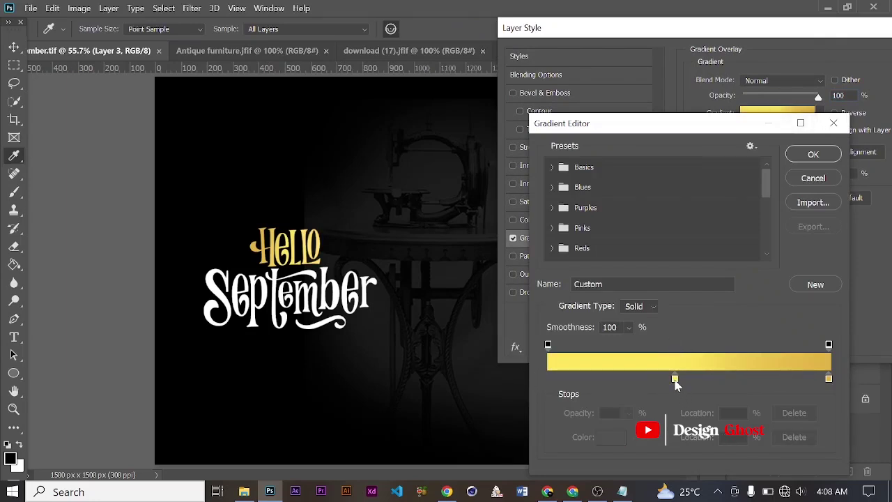
pyautogui.moveTo(674, 379); pyautogui.dragTo(589, 382)
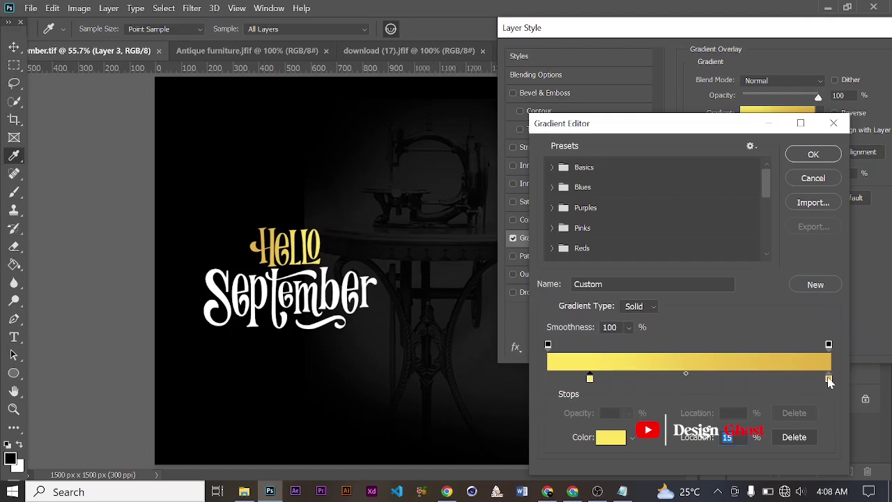
pyautogui.moveTo(590, 380); pyautogui.dragTo(582, 388)
# Set the color of the gradient's end stop at 100% to fab43a.
pyautogui.click(827, 381)
pyautogui.click(611, 439)
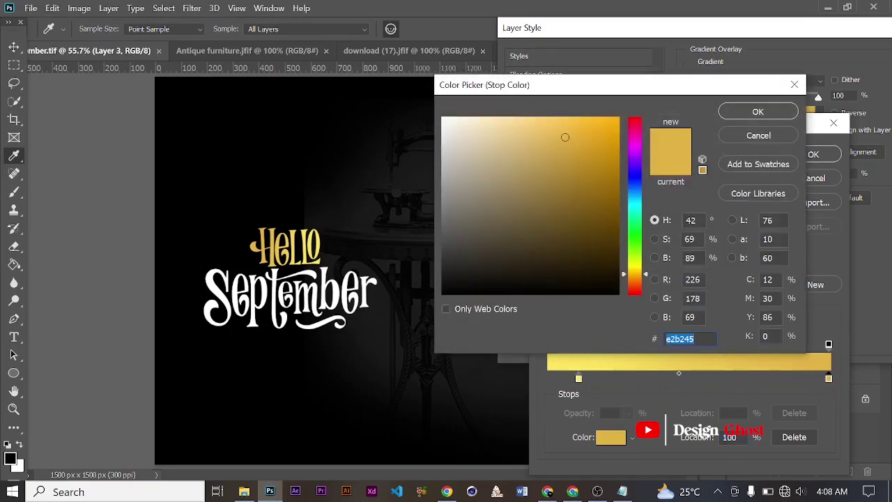
pyautogui.write('fab43a')
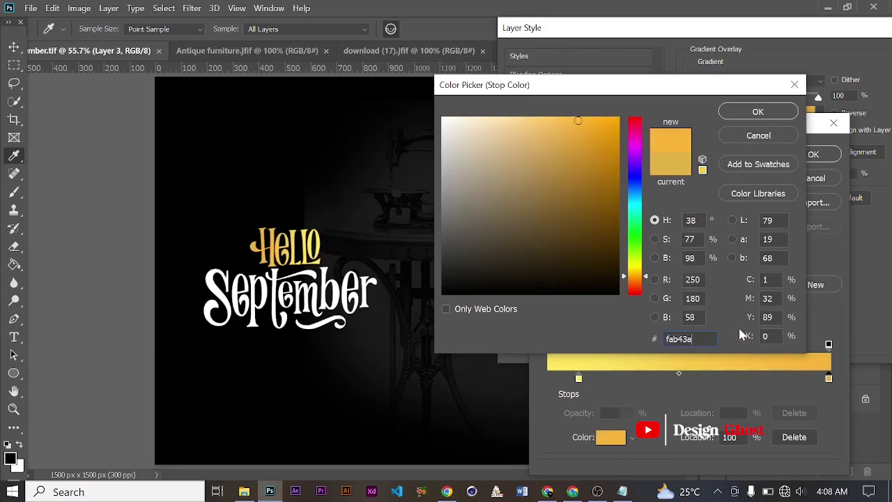
pyautogui.click(764, 116)
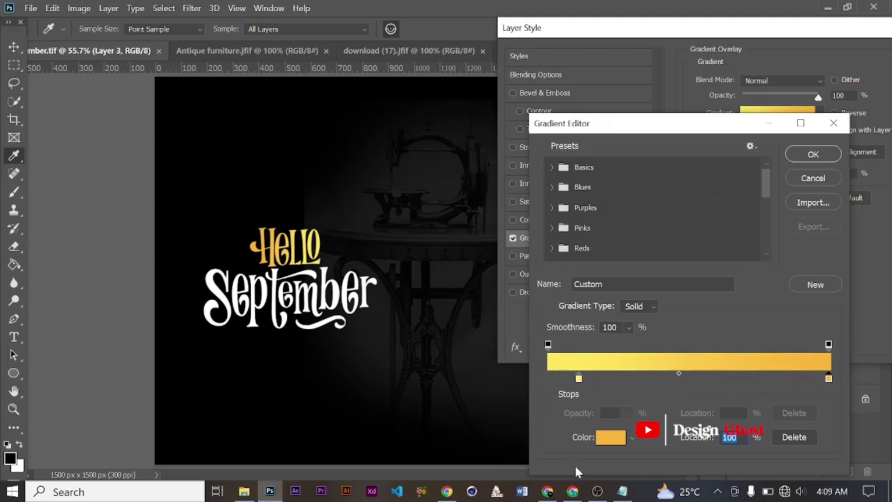
# Copy the color code fade57 from the tnc text note and apply it to the gradient's yellow stop.
pyautogui.click(622, 492)
pyautogui.moveTo(121, 328); pyautogui.dragTo(93, 328)
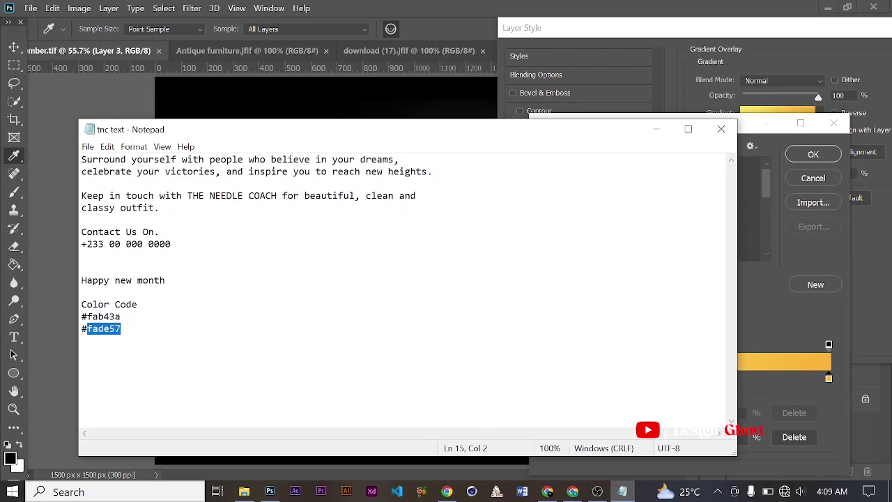
pyautogui.click(655, 129)
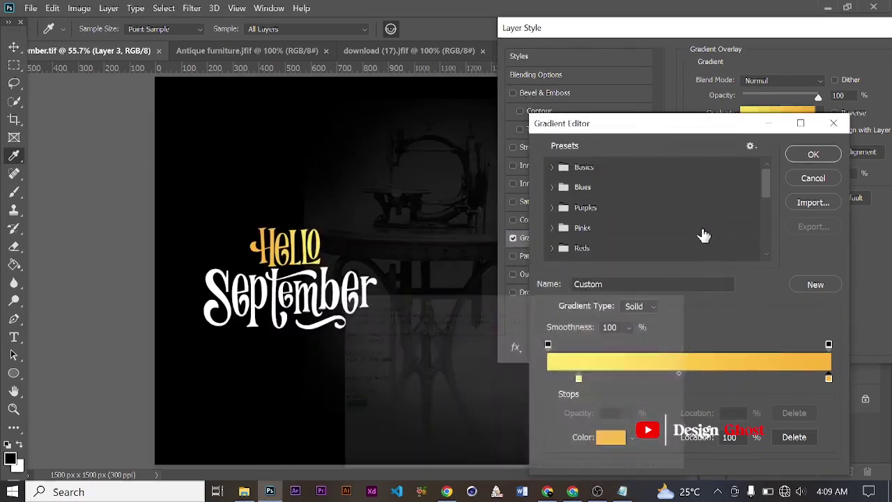
pyautogui.click(579, 378)
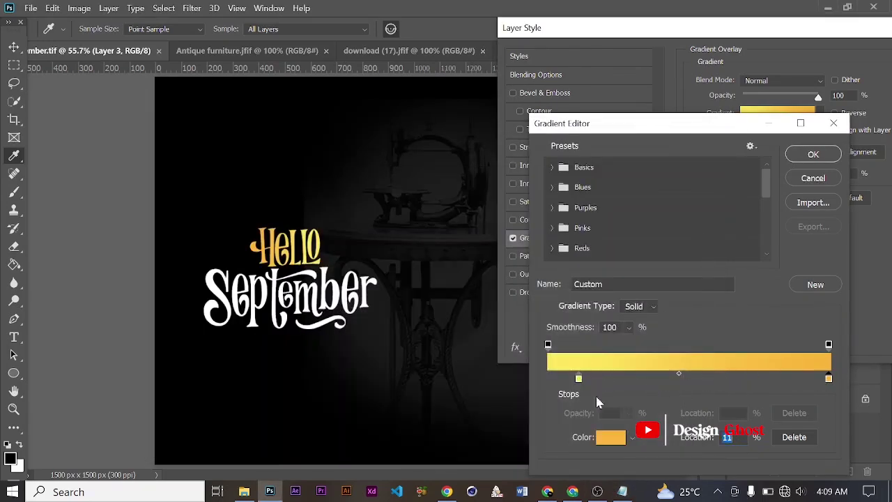
pyautogui.click(607, 438)
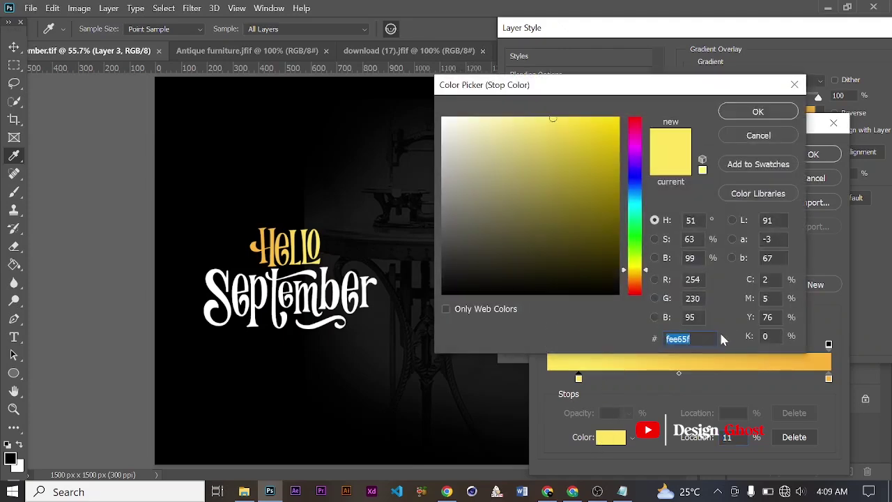
pyautogui.write('fade57')
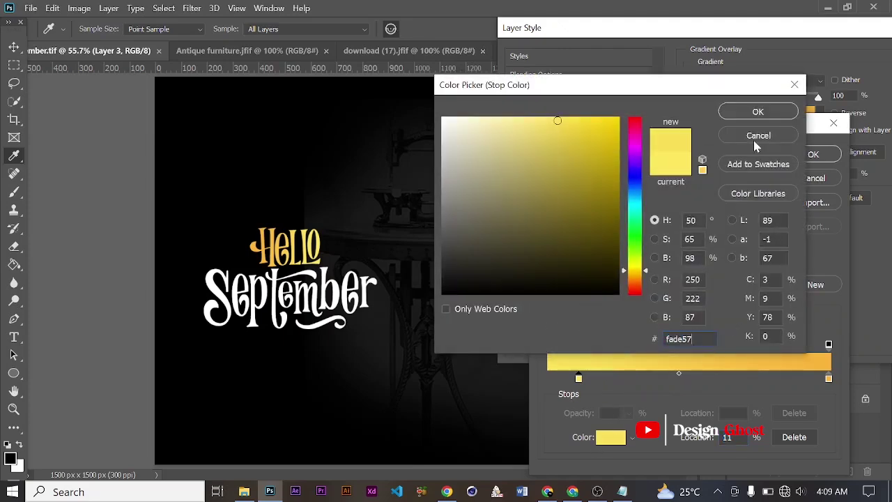
pyautogui.click(758, 116)
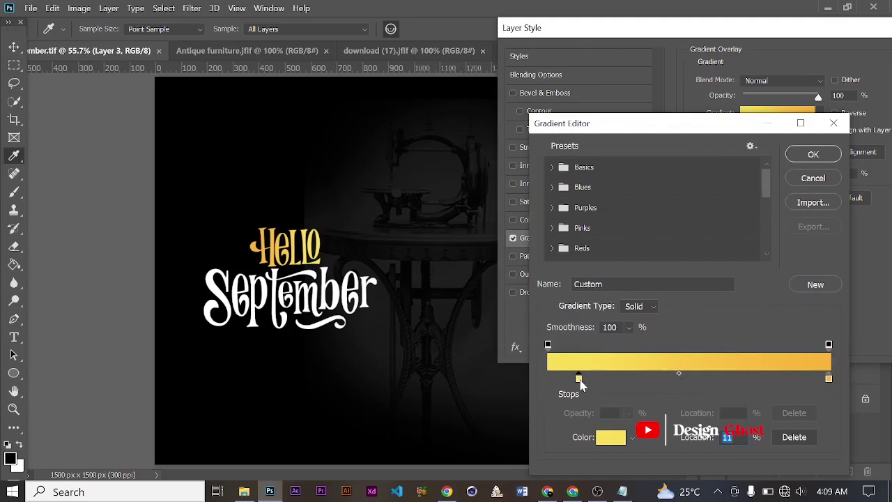
# Move the yellow stop to 0%, save the gradient as a new preset and accept the edited gradient.
pyautogui.moveTo(578, 378); pyautogui.dragTo(535, 382)
pyautogui.click(815, 284)
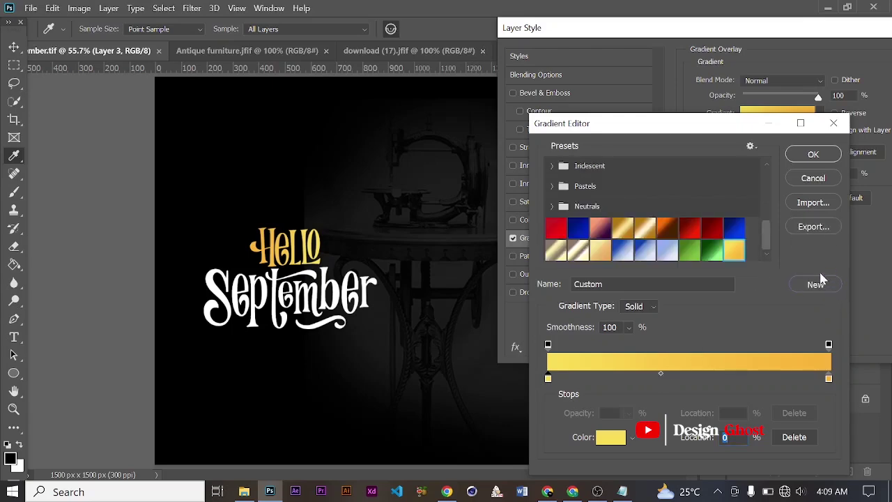
pyautogui.click(812, 154)
# Set the Hello gradient's angle to about 32°, increase its scale and apply the layer style.
pyautogui.moveTo(743, 155); pyautogui.dragTo(762, 152)
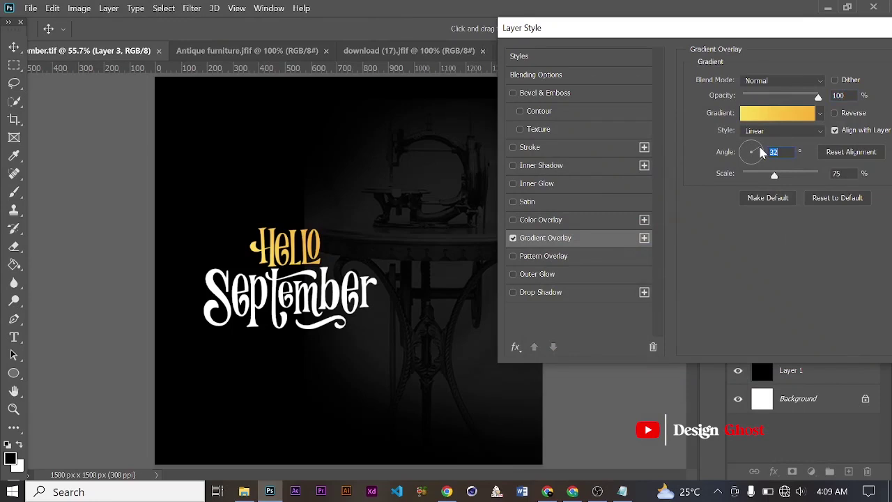
pyautogui.moveTo(774, 175); pyautogui.dragTo(813, 176)
pyautogui.moveTo(799, 36); pyautogui.dragTo(735, 29)
pyautogui.click(884, 56)
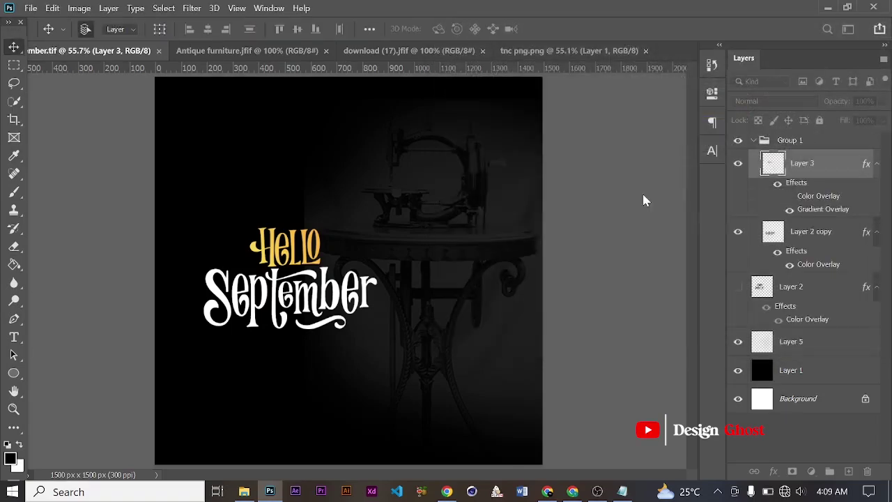
# Add a Gradient Overlay to the September lettering layer and disable its Color Overlay.
pyautogui.click(351, 305)
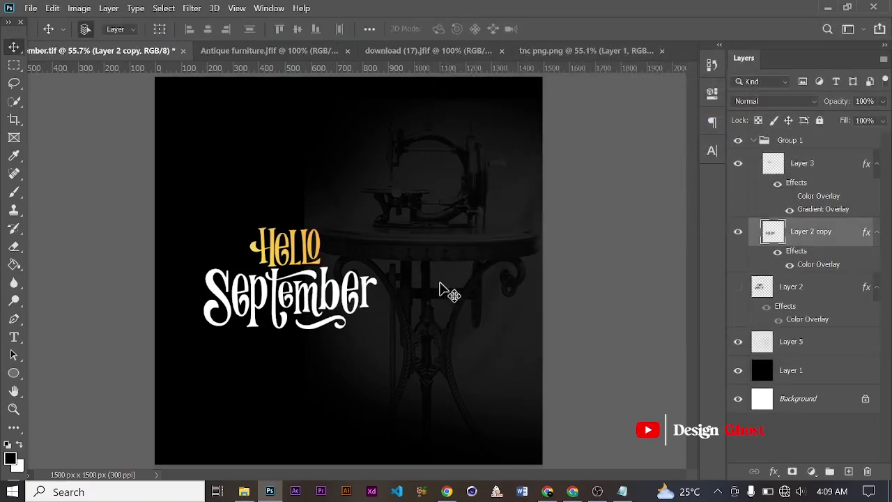
pyautogui.click(774, 471)
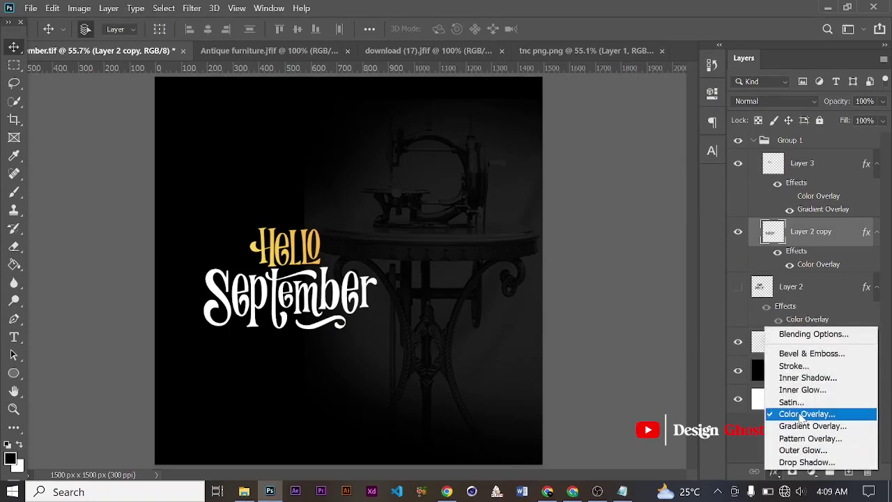
pyautogui.click(799, 425)
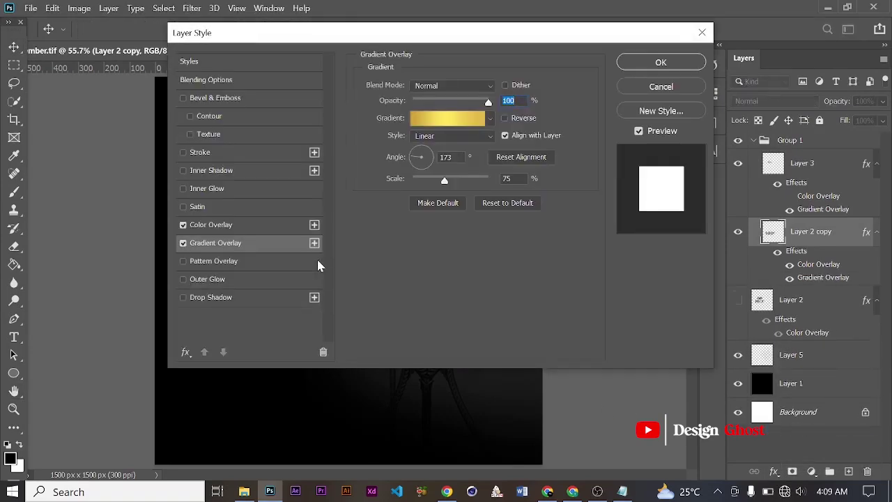
pyautogui.moveTo(290, 39); pyautogui.dragTo(595, 56)
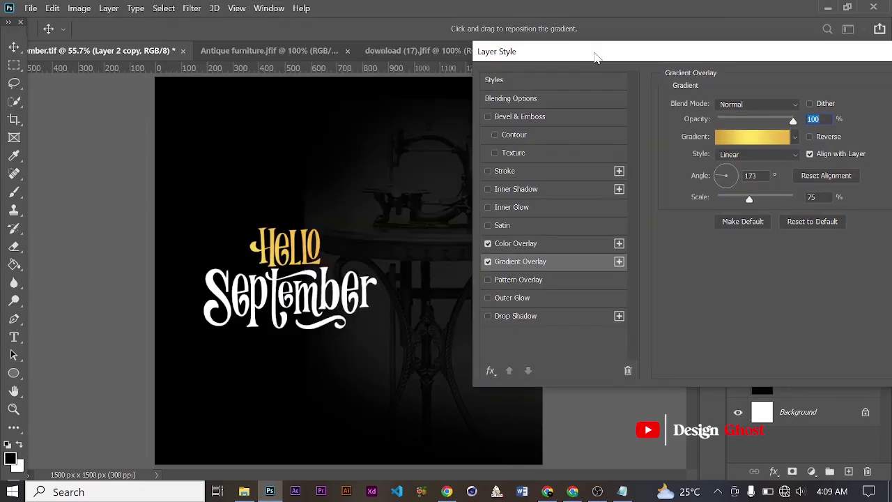
pyautogui.click(487, 243)
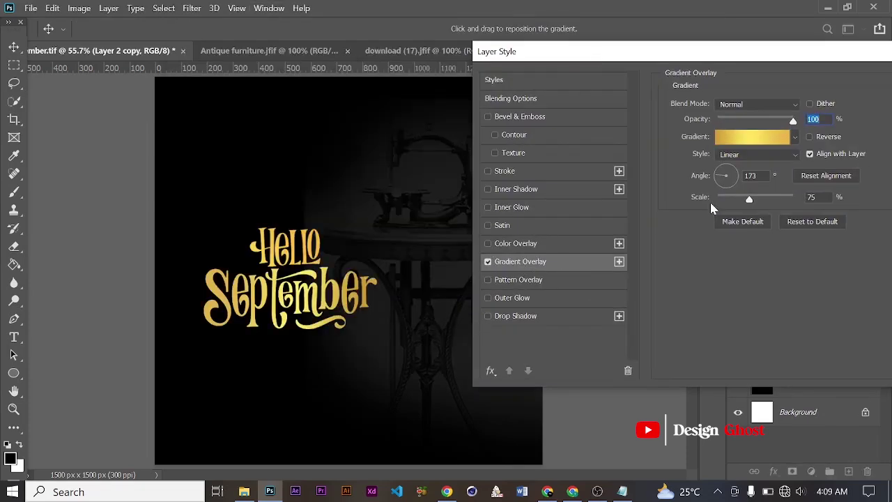
# Apply the saved yellow-to-orange gradient preset to the September lettering's overlay and select its orange end stop.
pyautogui.click(761, 145)
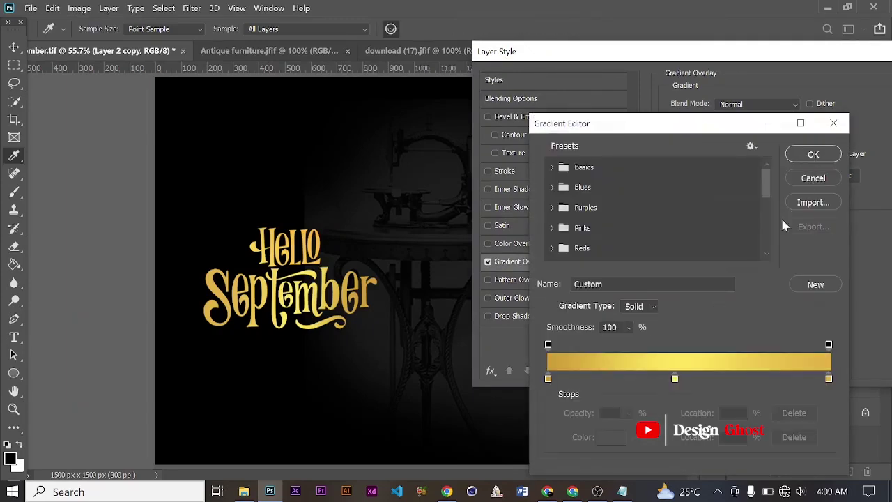
pyautogui.scroll(-5, 683, 225)
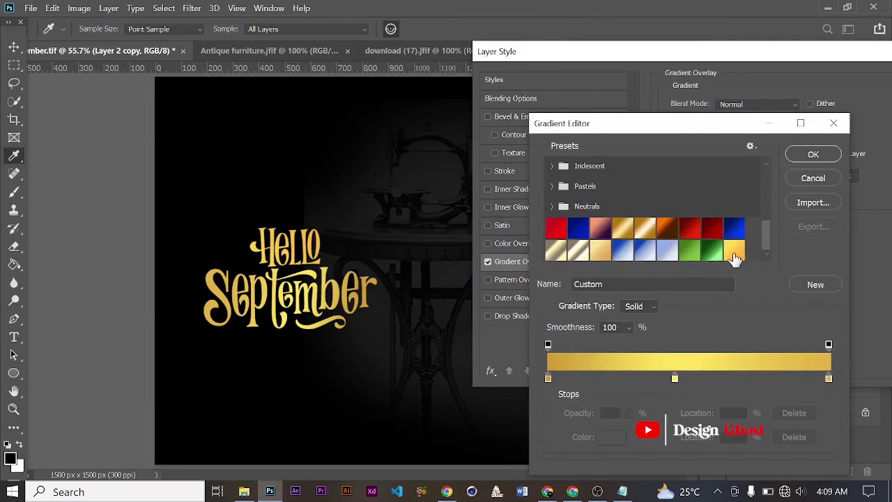
pyautogui.click(735, 251)
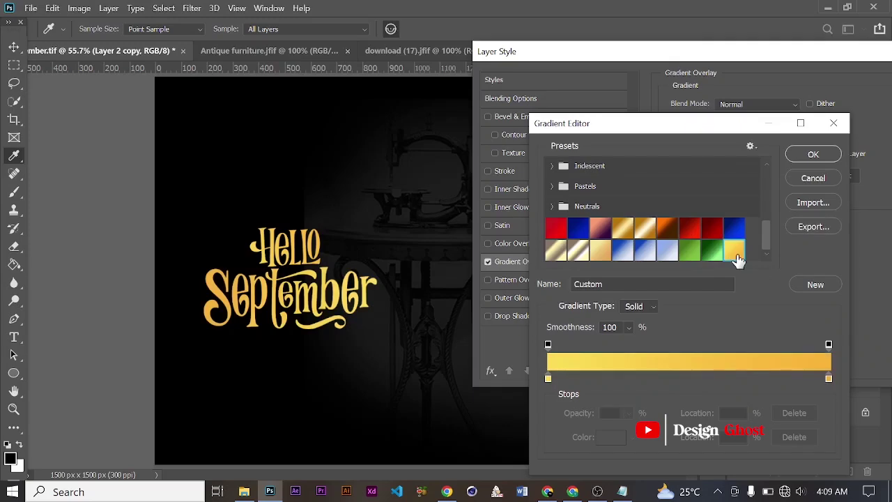
pyautogui.click(828, 378)
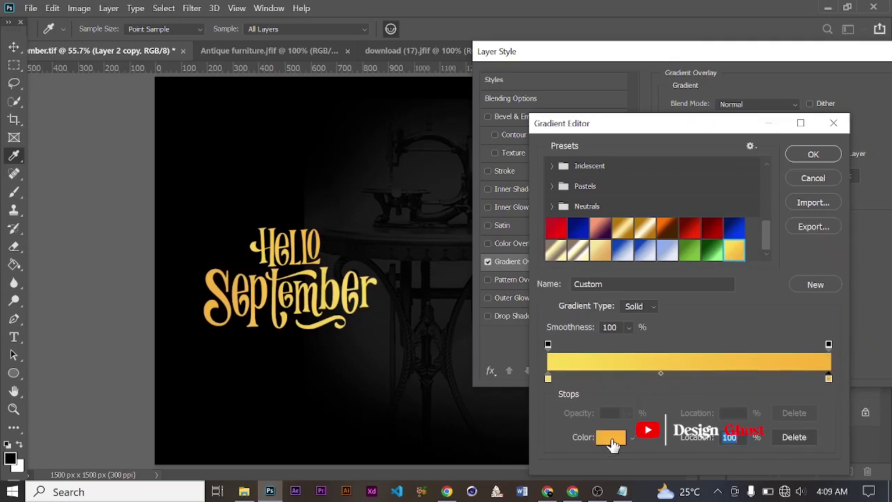
pyautogui.click(611, 437)
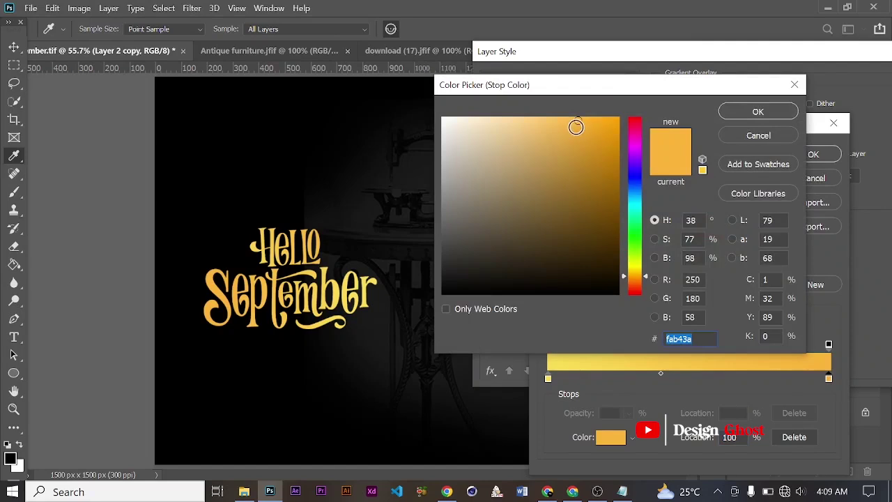
pyautogui.moveTo(575, 126); pyautogui.dragTo(603, 156)
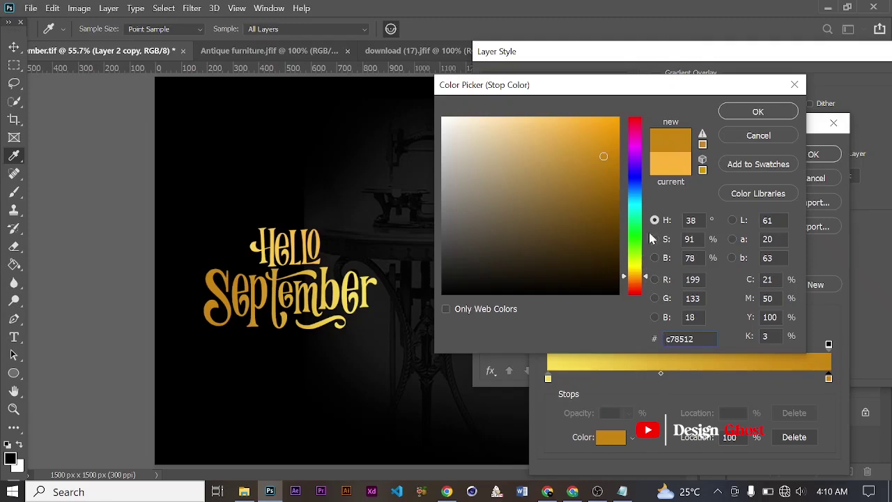
pyautogui.click(755, 138)
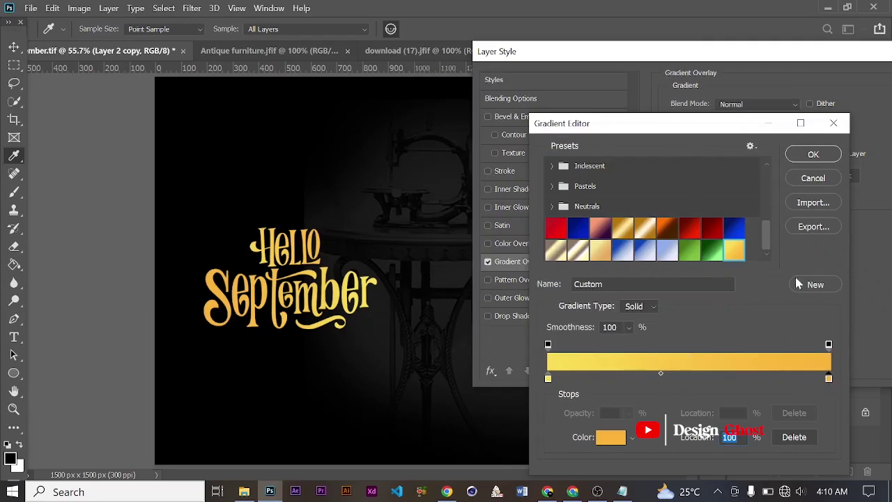
# Change the gradient's orange end stop to the deeper orange faa63a.
pyautogui.moveTo(717, 132); pyautogui.dragTo(628, 95)
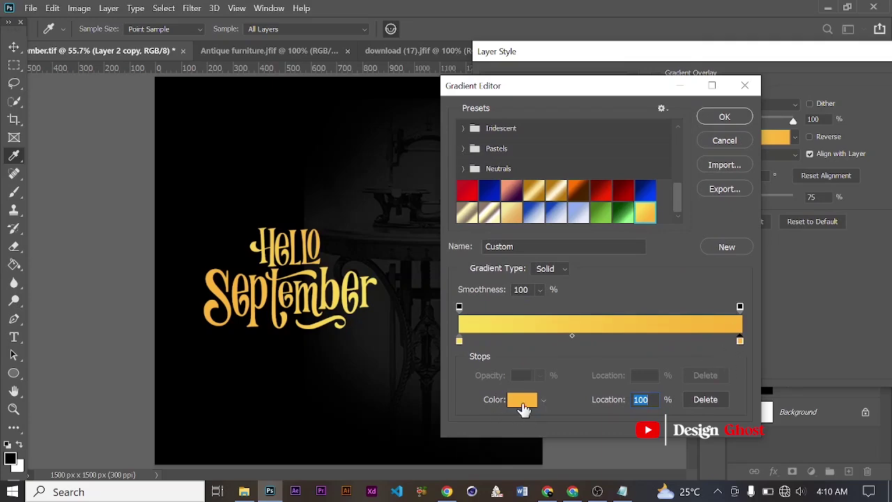
pyautogui.click(522, 408)
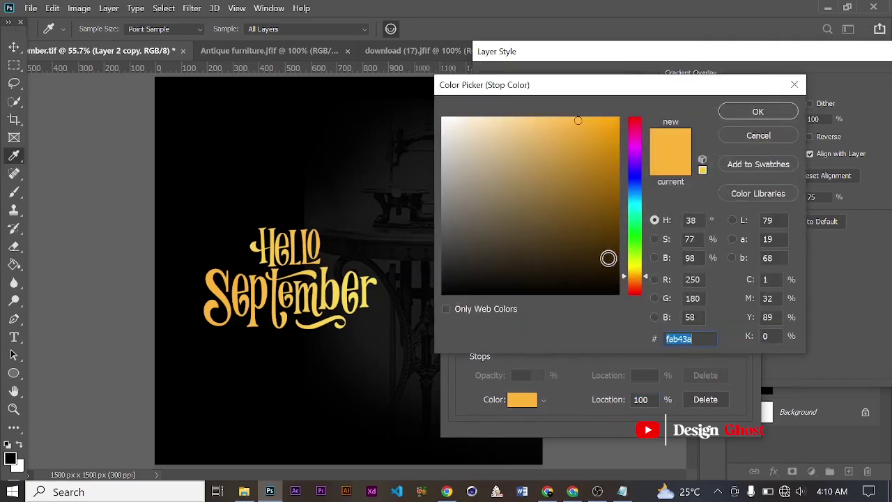
pyautogui.moveTo(647, 281); pyautogui.dragTo(647, 280)
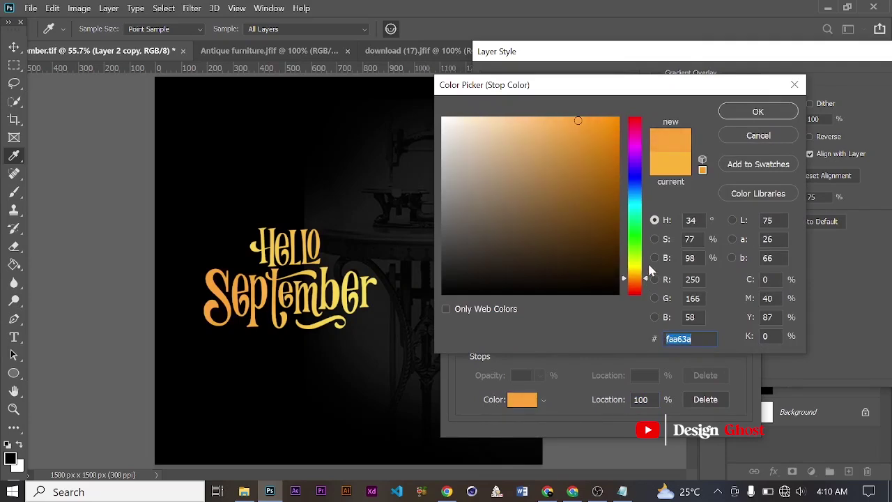
pyautogui.click(743, 115)
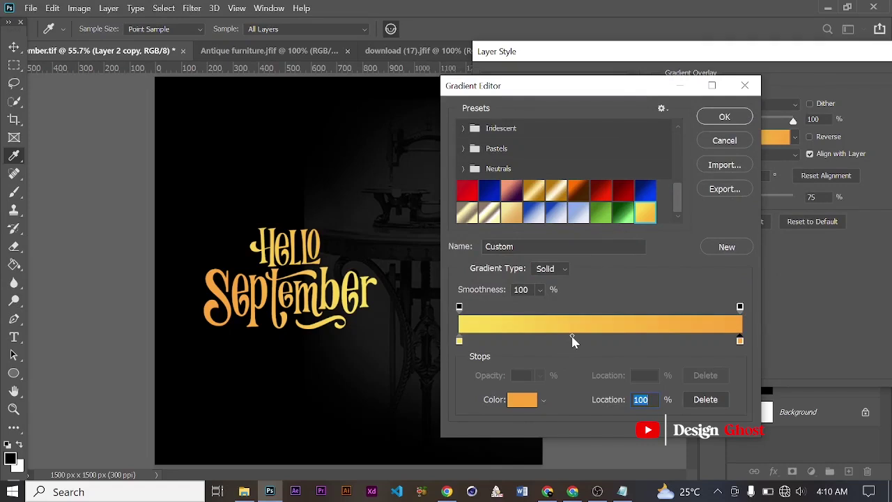
# Move the gradient's color midpoint to 36%, accept the gradient and apply the September layer style.
pyautogui.moveTo(572, 341)
pyautogui.mouseDown()
pyautogui.moveTo(549, 343)
pyautogui.moveTo(563, 342)
pyautogui.mouseUp()
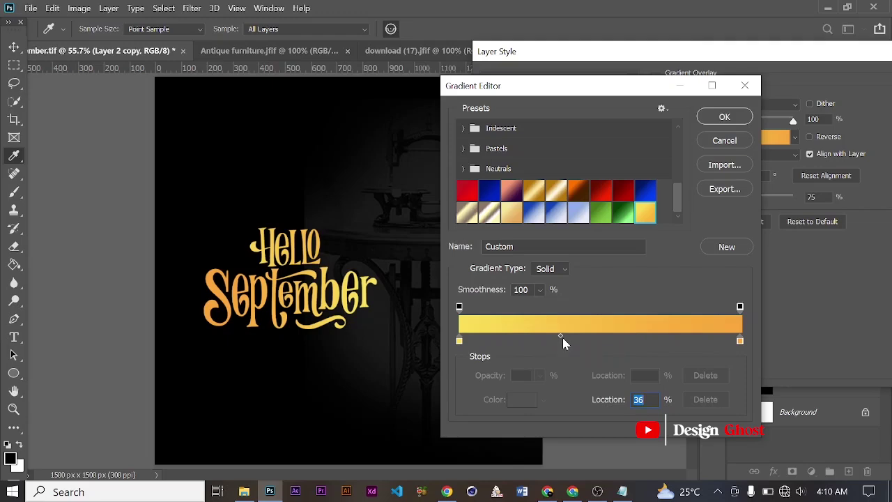
pyautogui.click(724, 116)
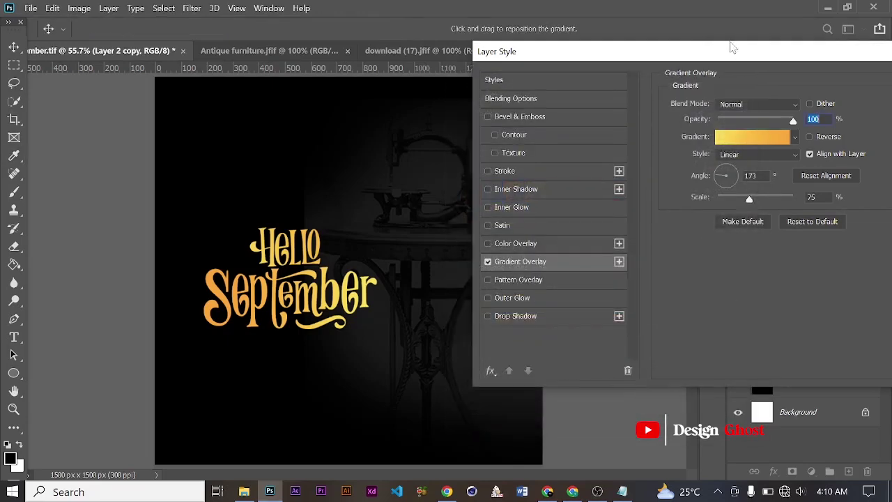
pyautogui.moveTo(813, 55); pyautogui.dragTo(699, 54)
pyautogui.click(850, 81)
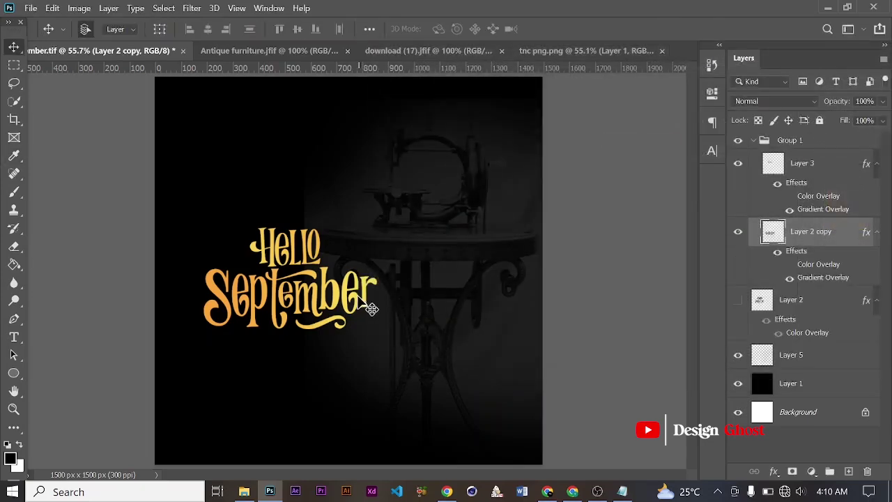
# Disable the Gradient Overlay on the Hello lettering layer and enable its white Color Overlay instead.
pyautogui.scroll(2, 305, 266)
pyautogui.click(808, 163)
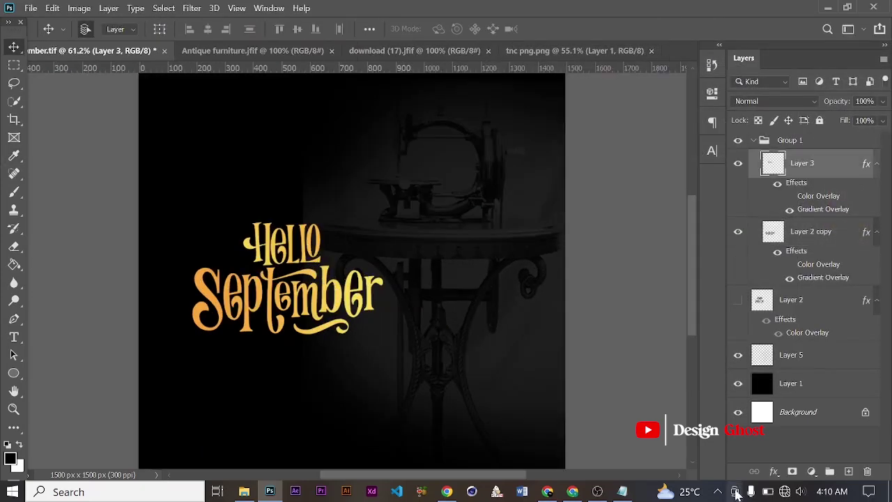
pyautogui.click(772, 472)
pyautogui.click(783, 427)
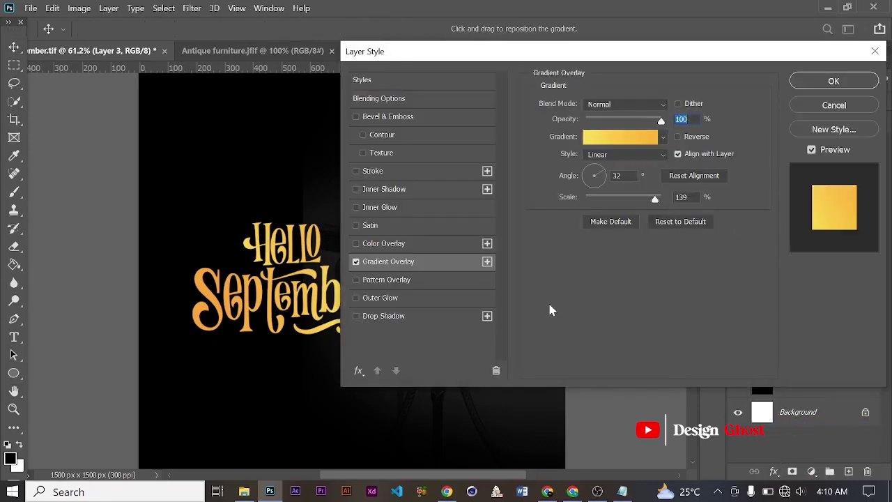
pyautogui.click(356, 262)
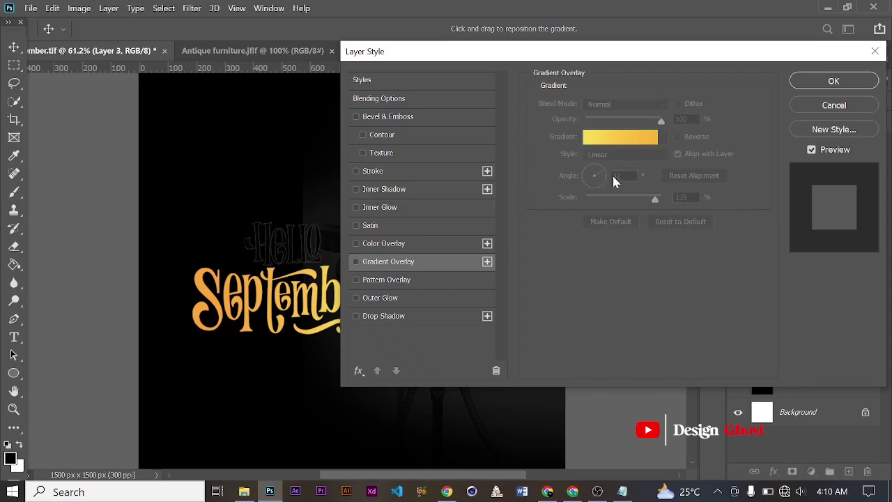
pyautogui.click(356, 244)
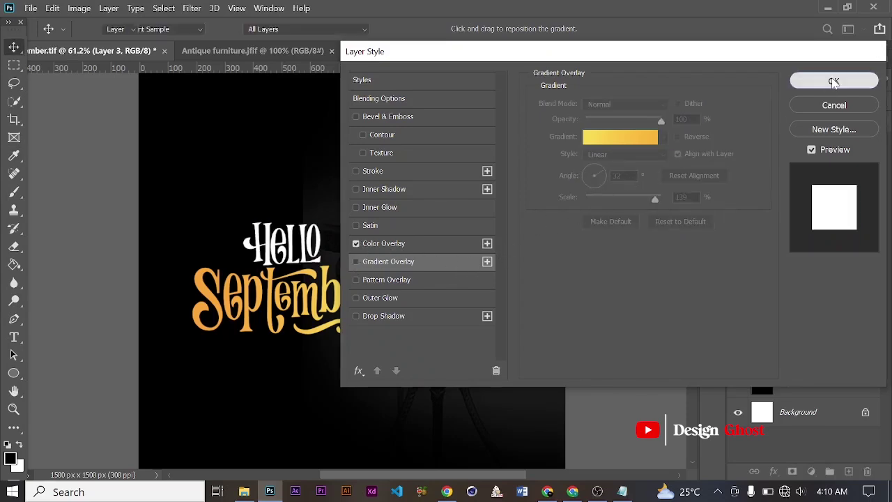
pyautogui.click(831, 81)
# Collapse Group 1 and scale the Hello September lettering group down to about 92%.
pyautogui.hotkey('ctrl', '0')
pyautogui.scroll(-1, 369, 265)
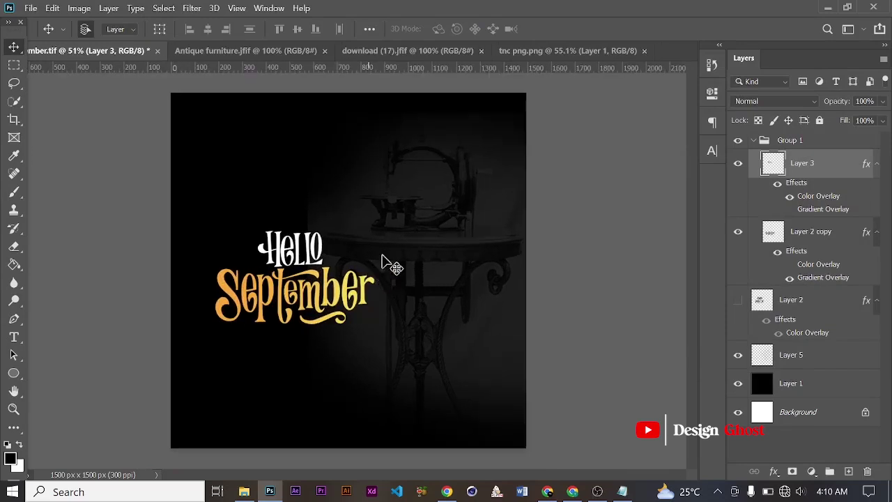
pyautogui.click(753, 140)
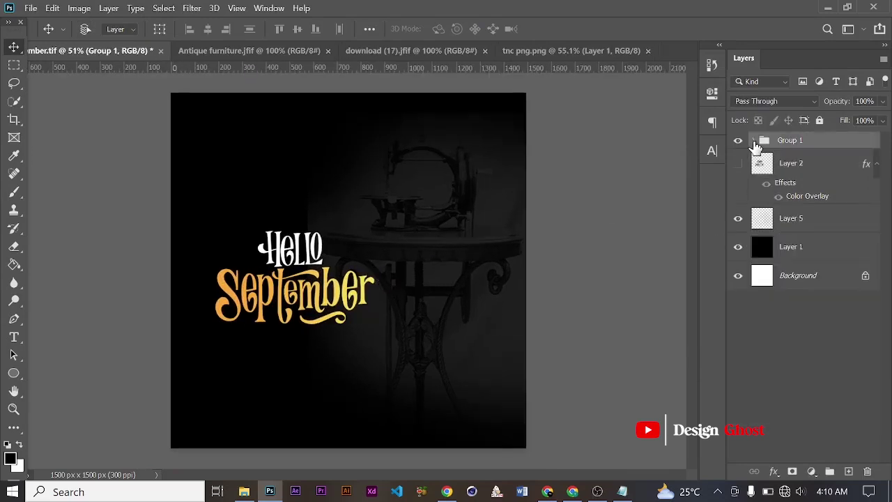
pyautogui.hotkey('ctrl', 't')
pyautogui.moveTo(374, 323); pyautogui.dragTo(333, 315)
pyautogui.press('Return')
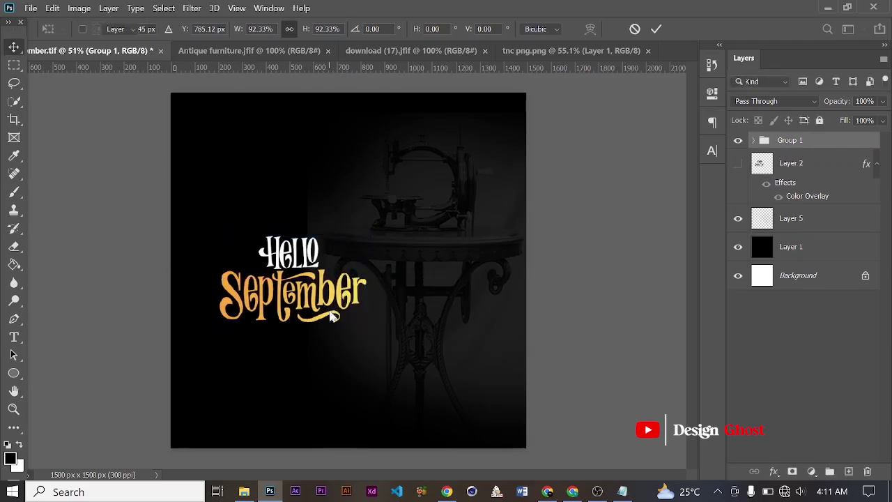
# Draw a thin horizontal rectangle about 633 px wide and 2 px high just below the September lettering.
pyautogui.scroll(2, 325, 311)
pyautogui.scroll(1, 317, 309)
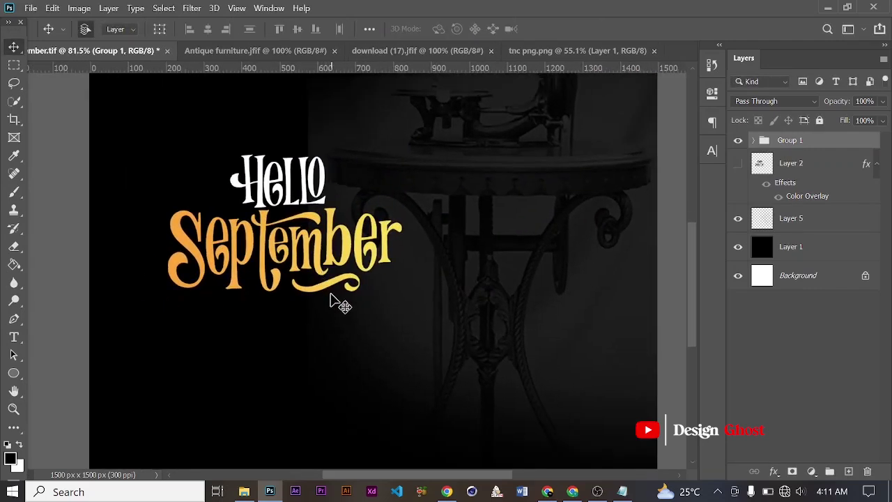
pyautogui.scroll(-1, 338, 302)
pyautogui.rightClick(13, 373)
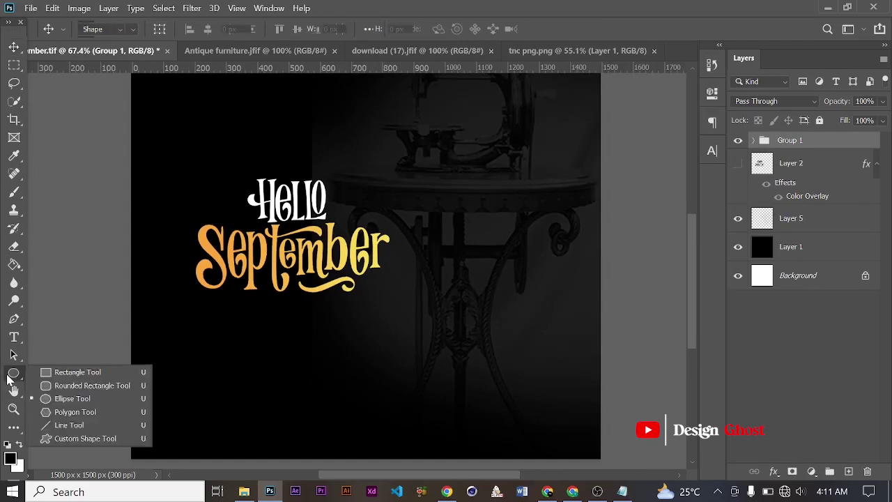
pyautogui.click(63, 373)
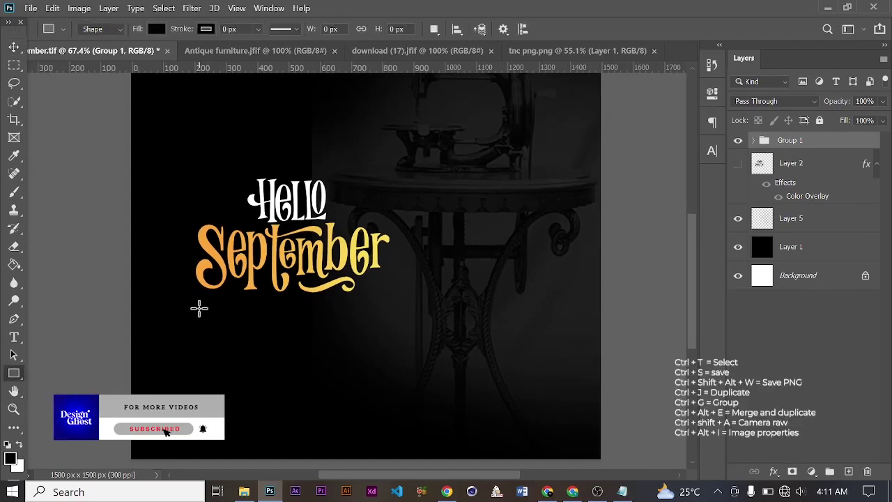
pyautogui.moveTo(197, 307); pyautogui.dragTo(396, 309)
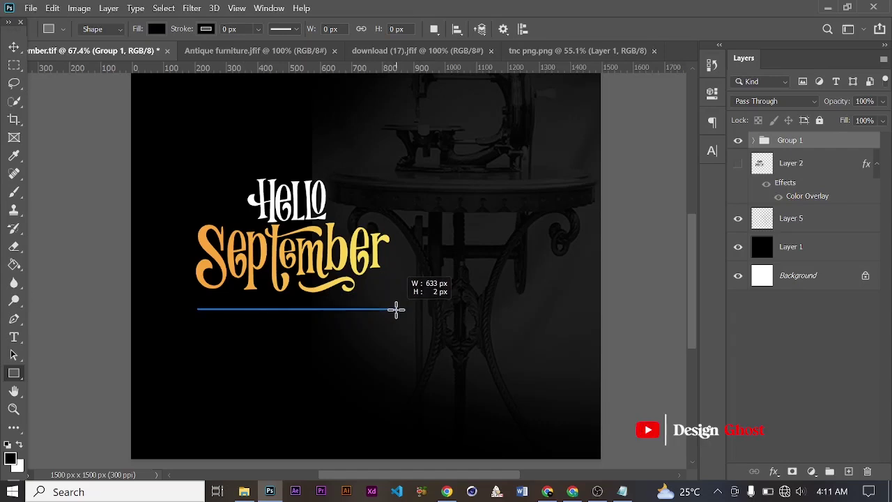
pyautogui.moveTo(395, 309); pyautogui.dragTo(396, 309)
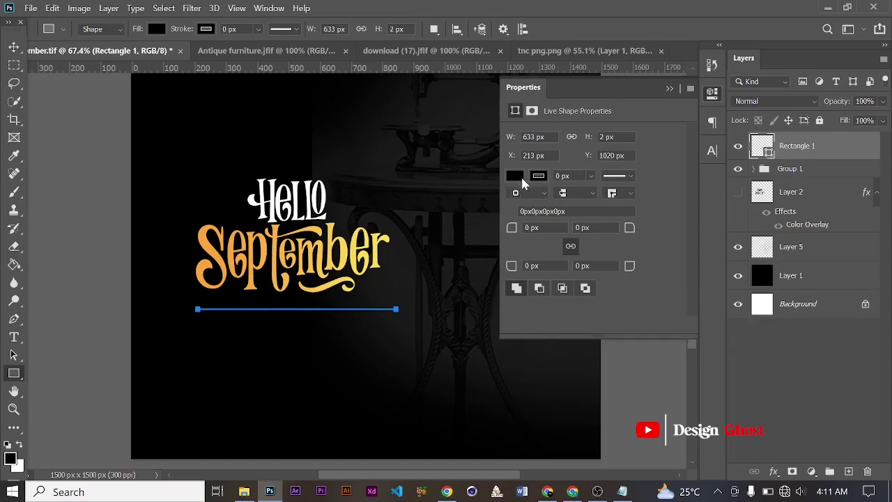
# Fill the thin rectangle with white and switch back to the Move tool.
pyautogui.click(519, 176)
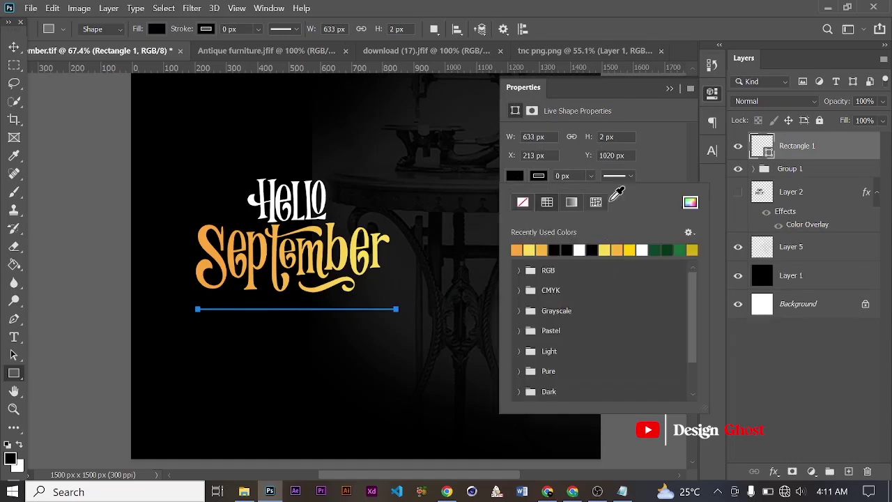
pyautogui.click(579, 249)
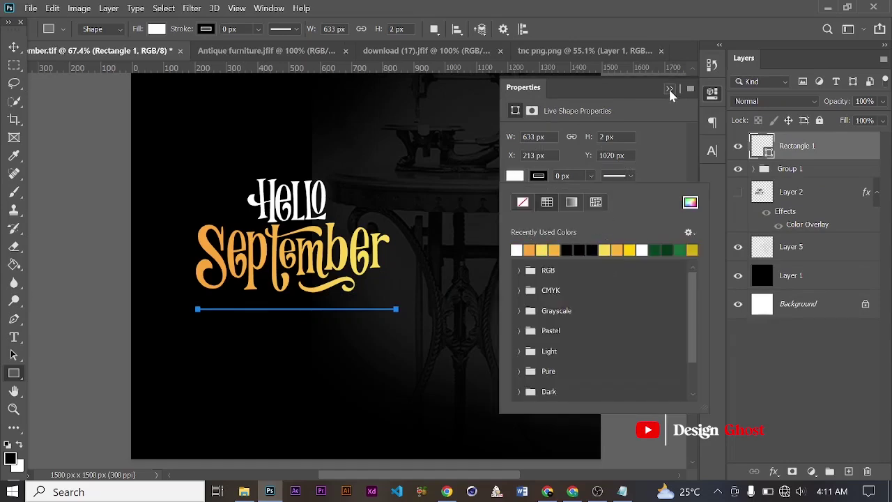
pyautogui.click(668, 89)
pyautogui.click(14, 46)
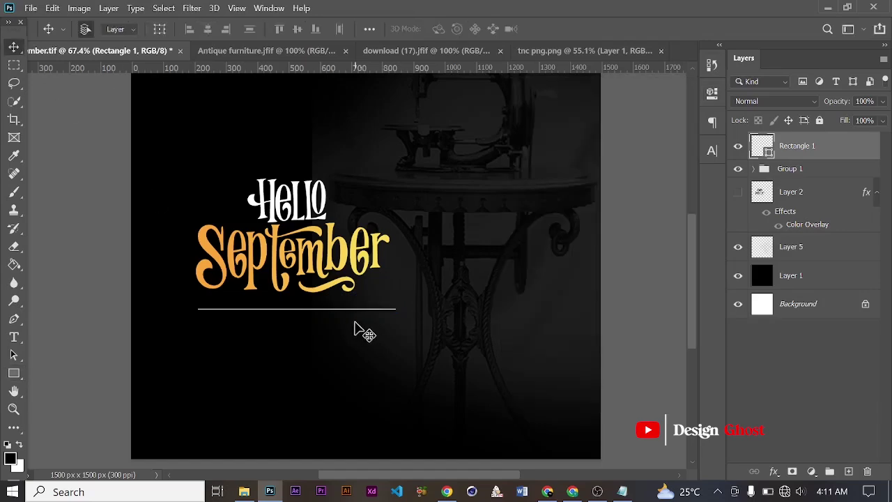
# Stretch the white line's right end outward to about 105.6% width and commit the transform.
pyautogui.scroll(2, 354, 327)
pyautogui.hotkey('ctrl', 't')
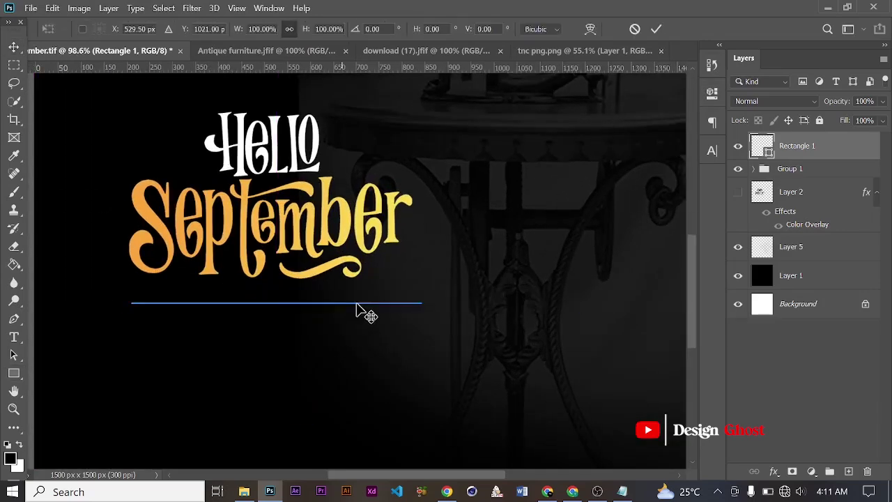
pyautogui.scroll(3, 418, 305)
pyautogui.scroll(3, 446, 301)
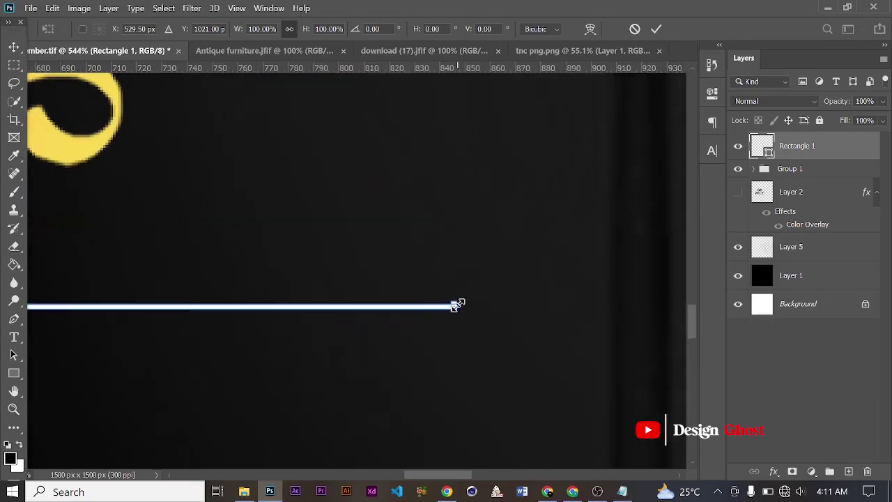
pyautogui.moveTo(456, 306); pyautogui.dragTo(543, 305)
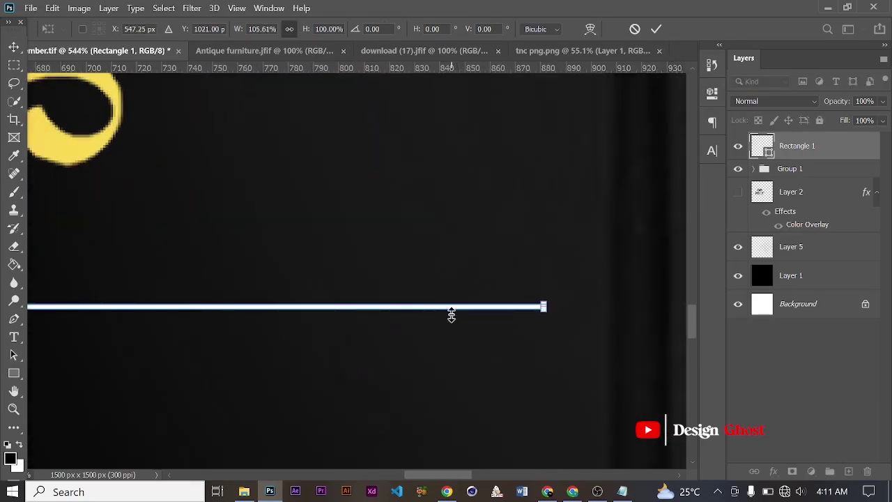
pyautogui.scroll(-5, 450, 312)
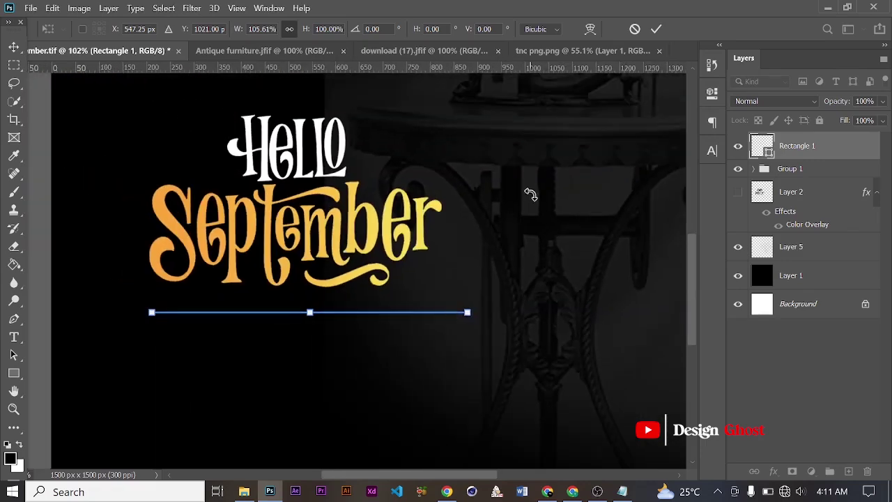
pyautogui.click(658, 30)
pyautogui.scroll(-2, 397, 283)
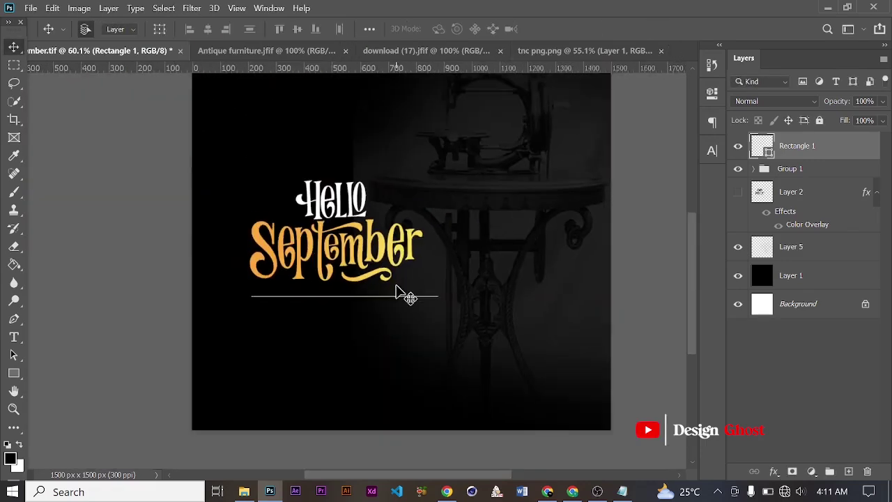
pyautogui.scroll(-1, 376, 314)
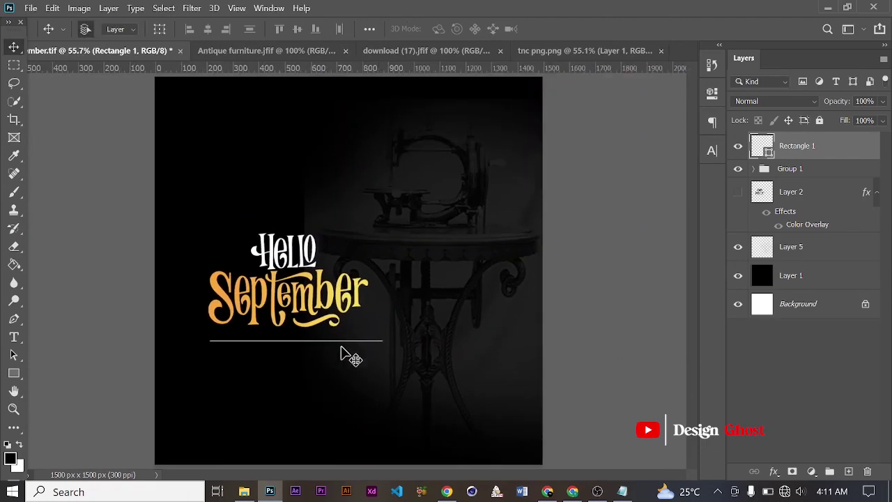
# Shorten the white divider line from its outer end to about 643 px wide and commit the transform.
pyautogui.scroll(2, 355, 352)
pyautogui.scroll(2, 359, 349)
pyautogui.hotkey('ctrl', 't')
pyautogui.scroll(4, 468, 342)
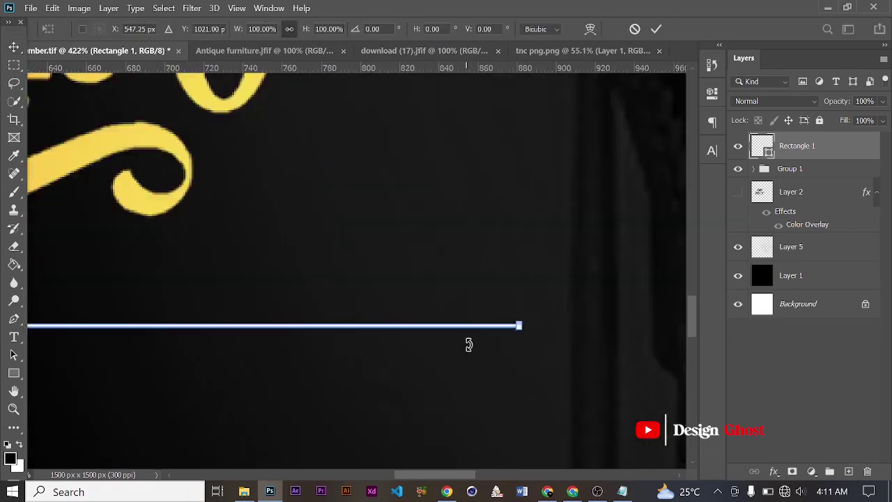
pyautogui.scroll(-1, 545, 318)
pyautogui.moveTo(545, 317); pyautogui.dragTo(457, 318)
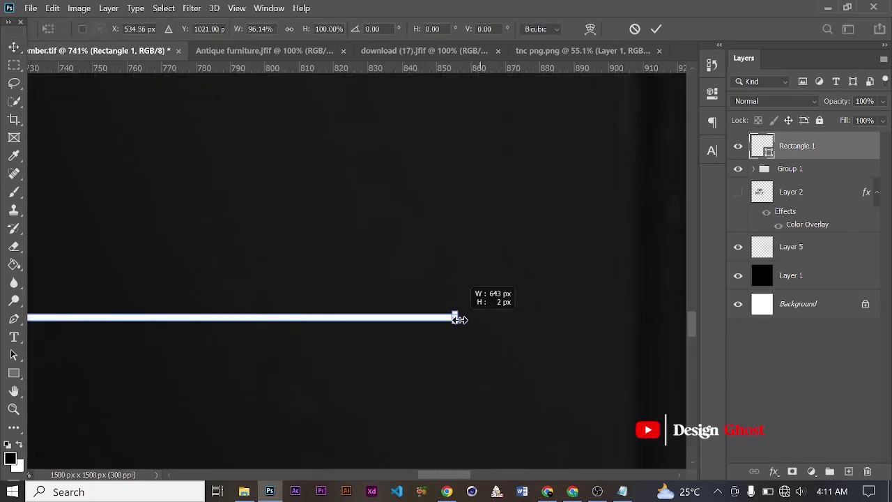
pyautogui.click(656, 28)
pyautogui.scroll(-5, 478, 258)
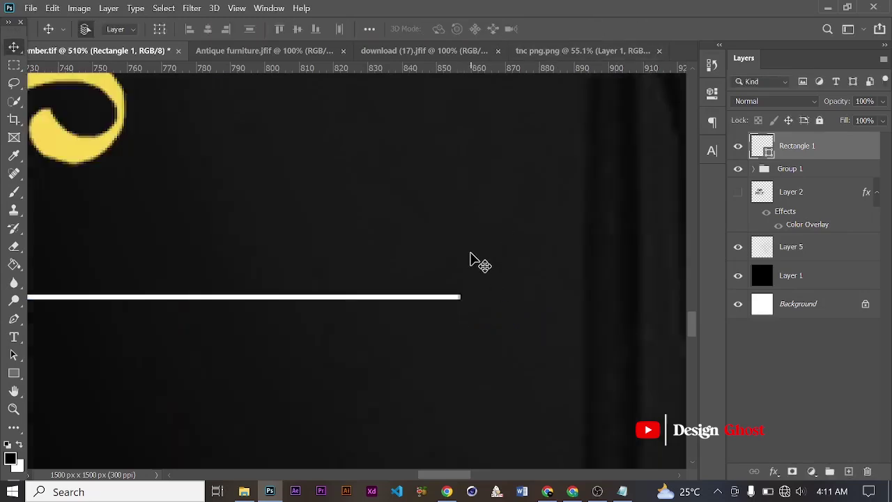
pyautogui.scroll(-4, 472, 258)
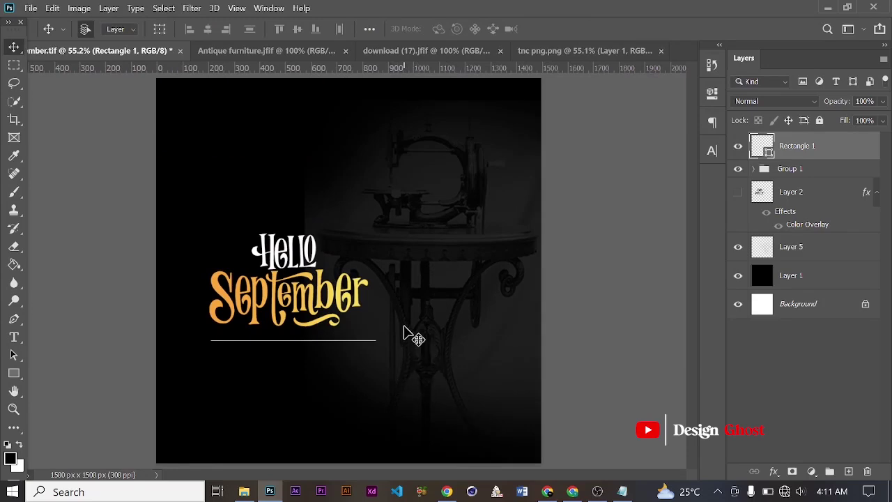
pyautogui.scroll(-1, 409, 334)
pyautogui.scroll(1, 410, 334)
pyautogui.scroll(-2, 408, 334)
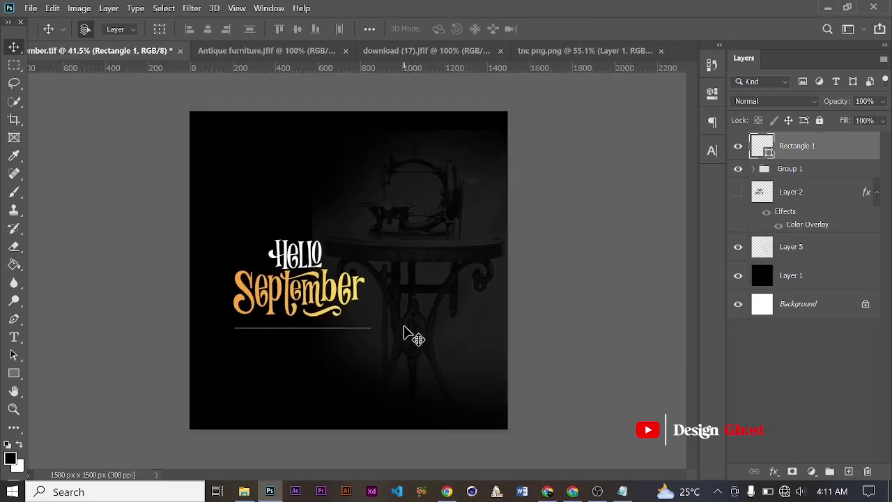
pyautogui.scroll(2, 406, 333)
pyautogui.scroll(1, 406, 333)
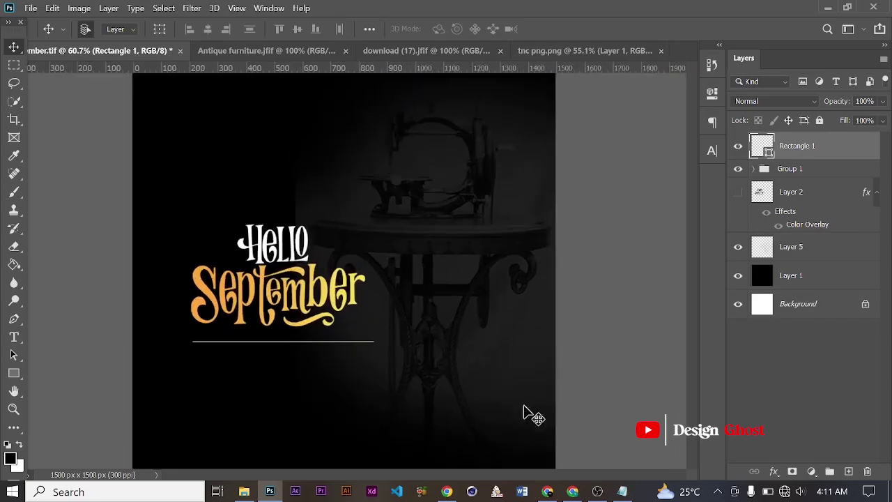
# Switch to the tnc text file in Notepad, copy the two-line quote starting "Surround yourself with people", and return to Photoshop.
pyautogui.click(622, 491)
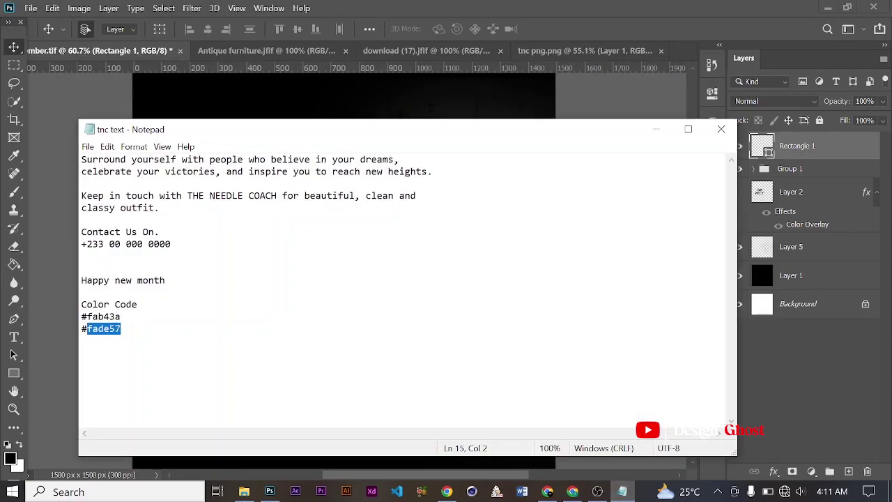
pyautogui.moveTo(80, 160); pyautogui.dragTo(432, 183)
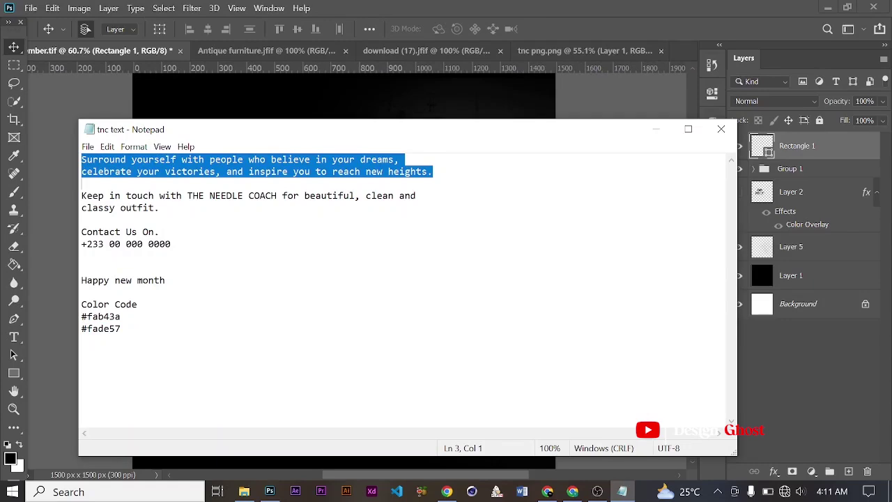
pyautogui.click(655, 129)
# Draw a paragraph text box just below the white line, clear its placeholder text and paste the copied quote into it.
pyautogui.scroll(3, 290, 376)
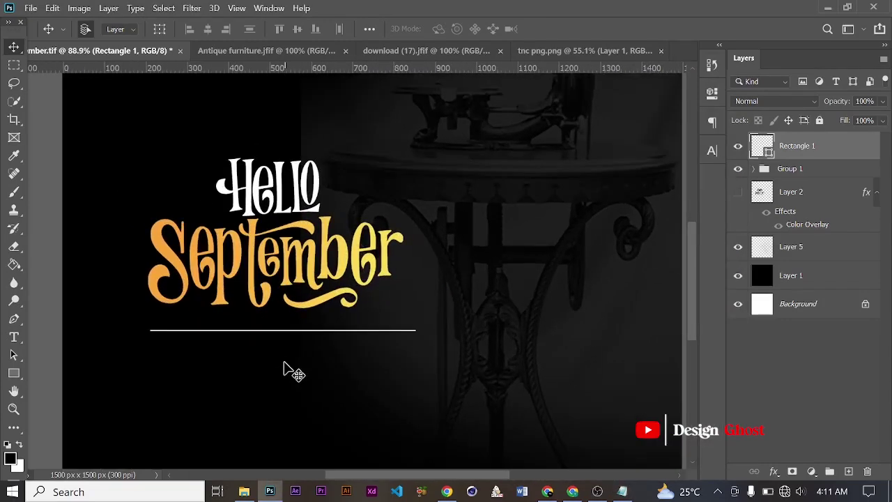
pyautogui.moveTo(263, 352); pyautogui.dragTo(404, 283)
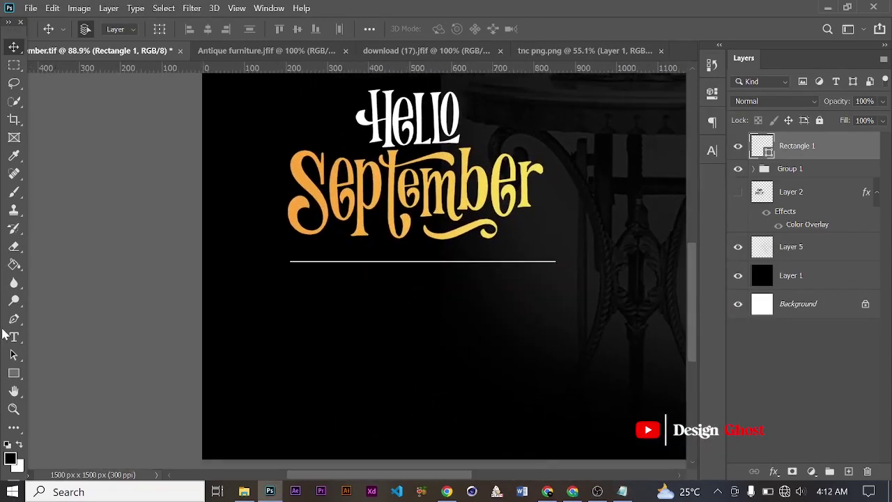
pyautogui.click(14, 336)
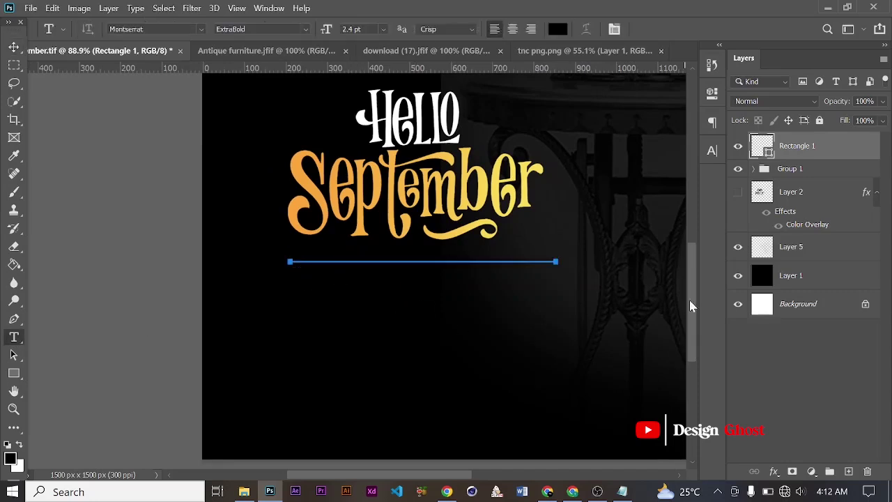
pyautogui.moveTo(290, 284); pyautogui.dragTo(535, 331)
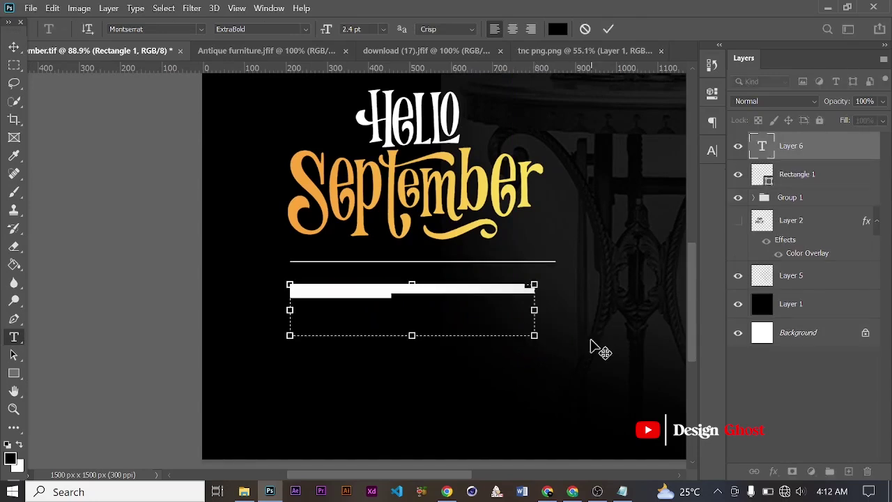
pyautogui.press('BackSpace')
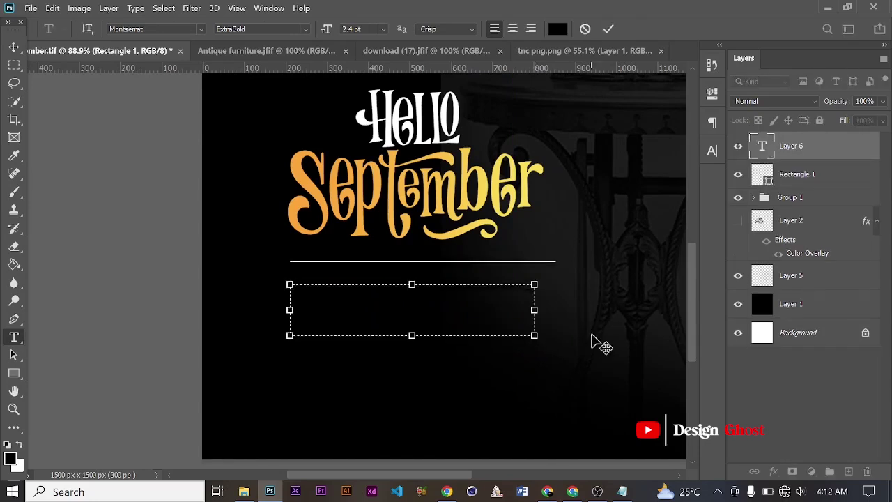
# Set the quote's text color to white, ffffff.
pyautogui.click(711, 150)
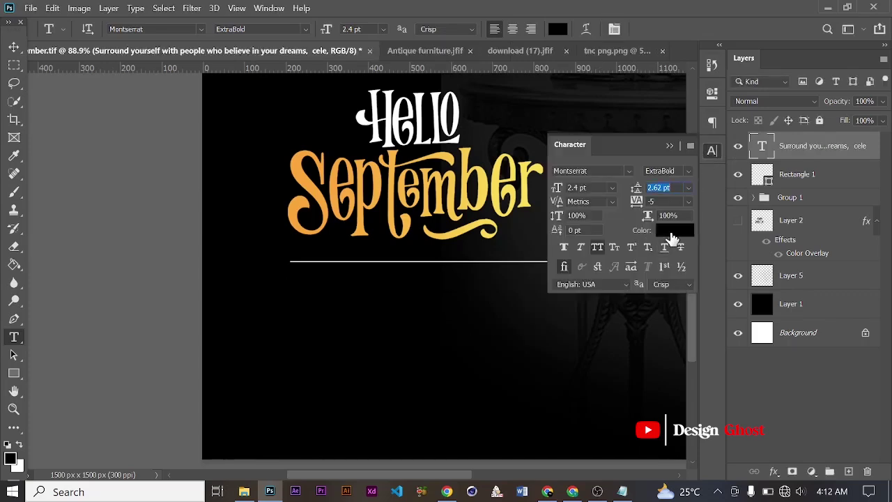
pyautogui.click(671, 233)
pyautogui.moveTo(502, 181); pyautogui.dragTo(438, 104)
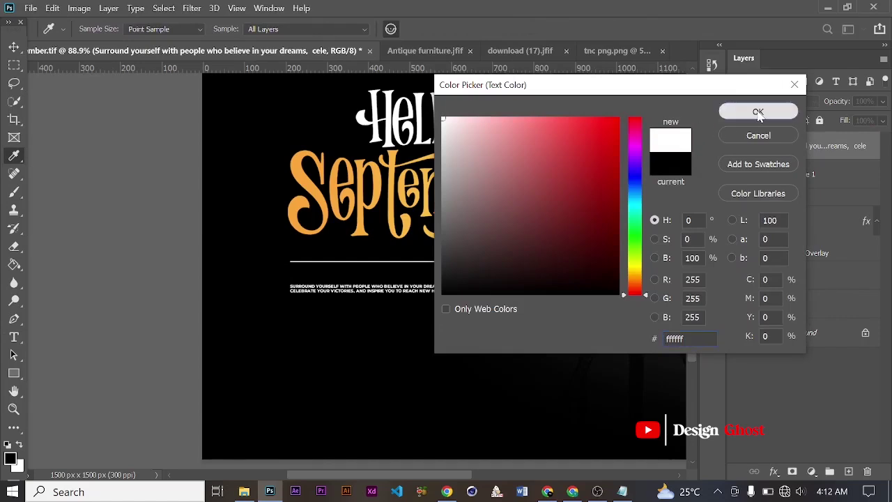
pyautogui.click(758, 113)
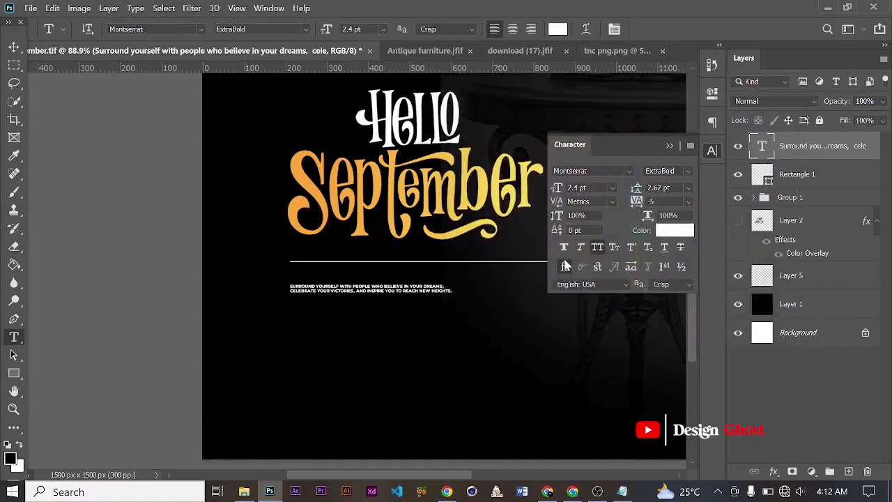
# Turn off All Caps for the quote text, close the character settings and switch back to the Move tool.
pyautogui.click(599, 249)
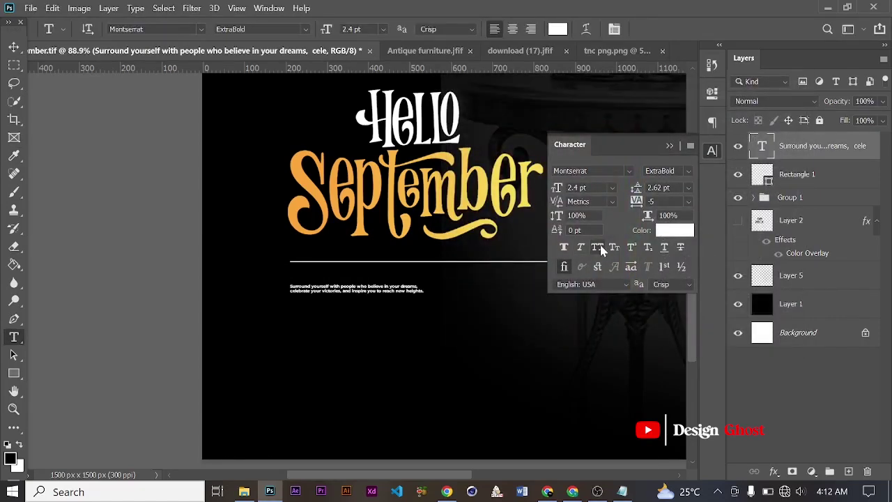
pyautogui.click(14, 47)
pyautogui.click(689, 138)
pyautogui.moveTo(454, 344); pyautogui.dragTo(452, 346)
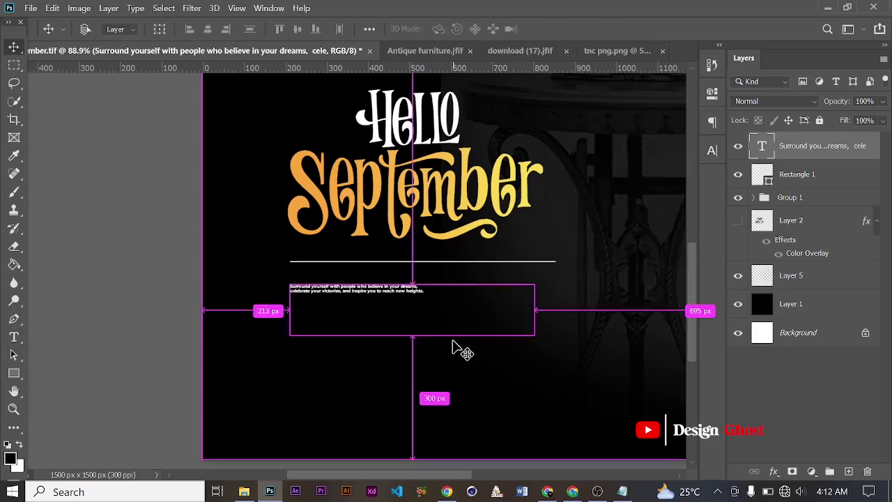
# Set the font size of the "Surround yourself with people" paragraph to 5 pt.
pyautogui.hotkey('ctrl', 't')
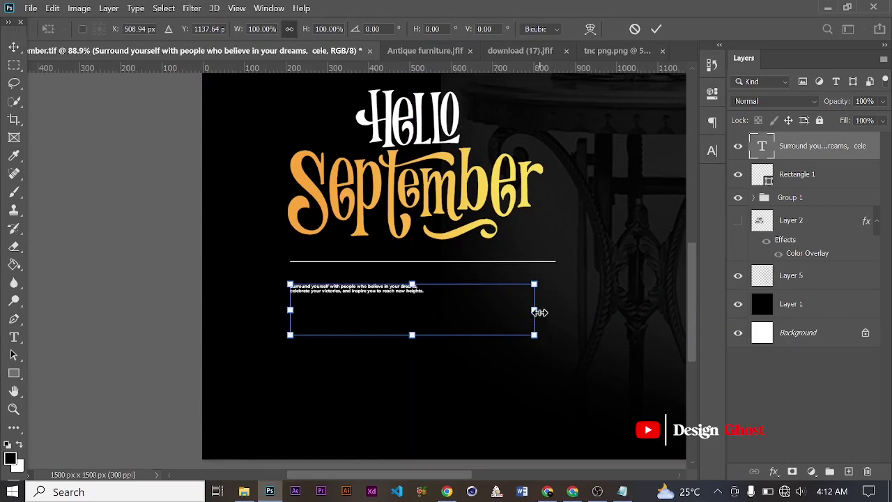
pyautogui.click(655, 28)
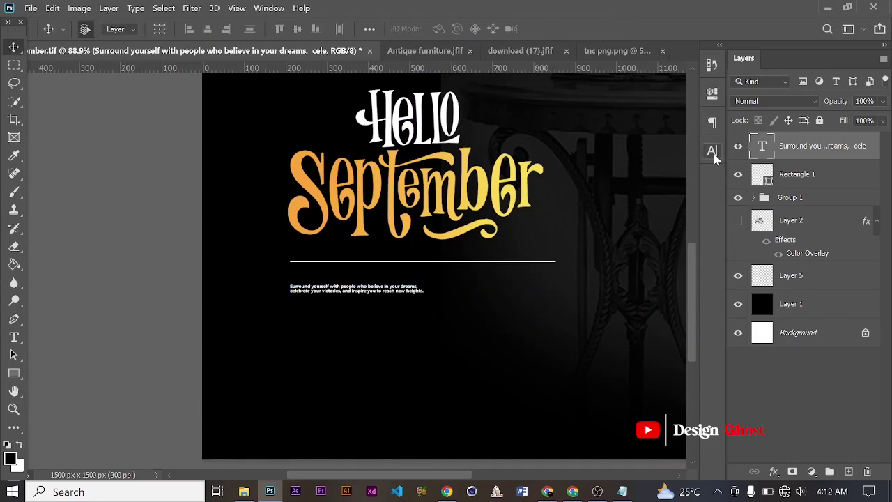
pyautogui.click(711, 152)
pyautogui.click(556, 188)
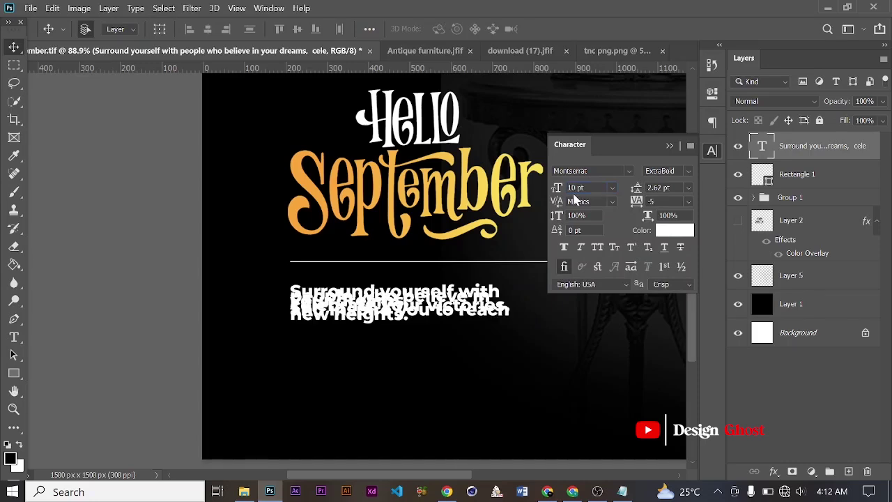
pyautogui.click(555, 190)
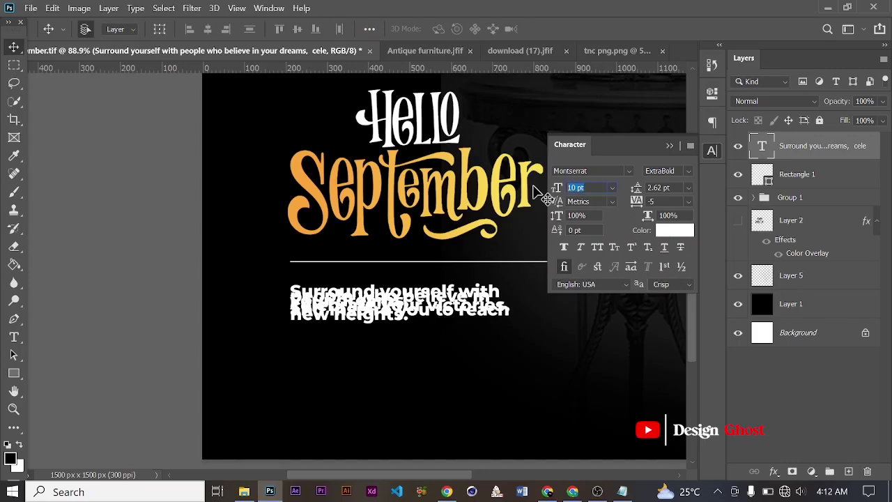
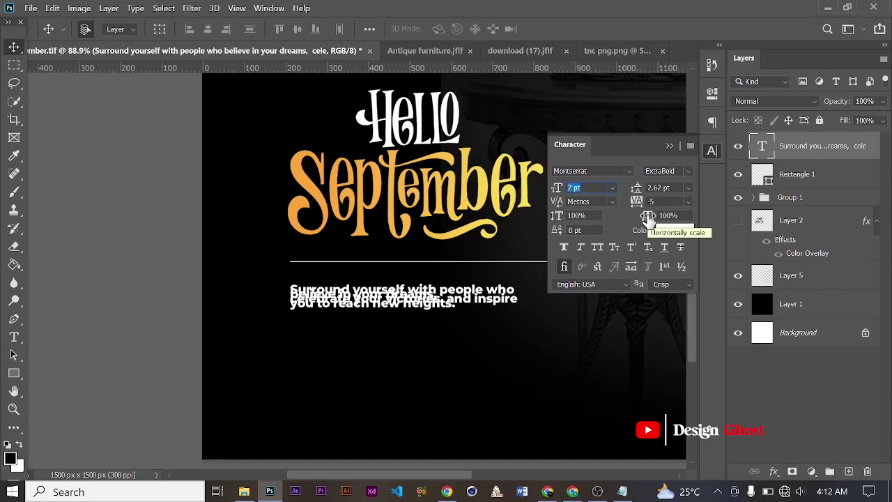
pyautogui.write('5')
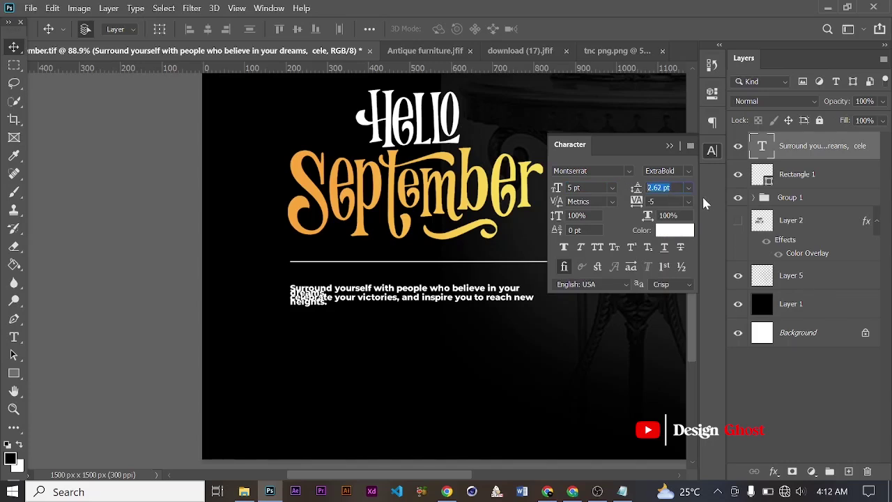
# Set the leading of the "Surround yourself" paragraph to 5 pt, after trying 3 pt.
pyautogui.write('3')
pyautogui.press('Return')
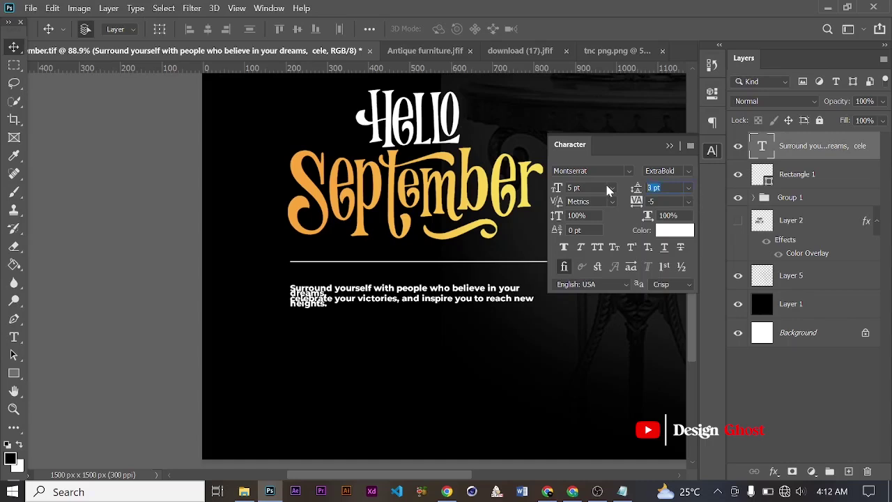
pyautogui.write('5')
pyautogui.press('Return')
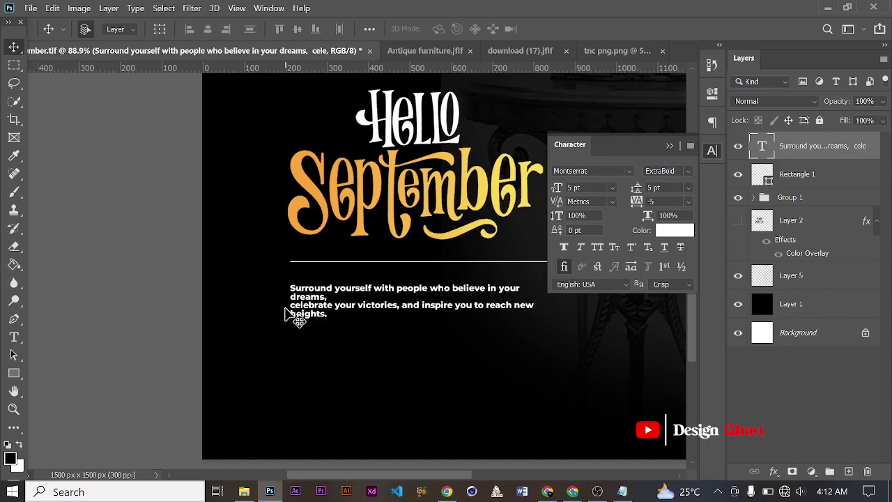
pyautogui.click(668, 147)
# Change the paragraph's Montserrat font style to SemiBold.
pyautogui.scroll(2, 356, 297)
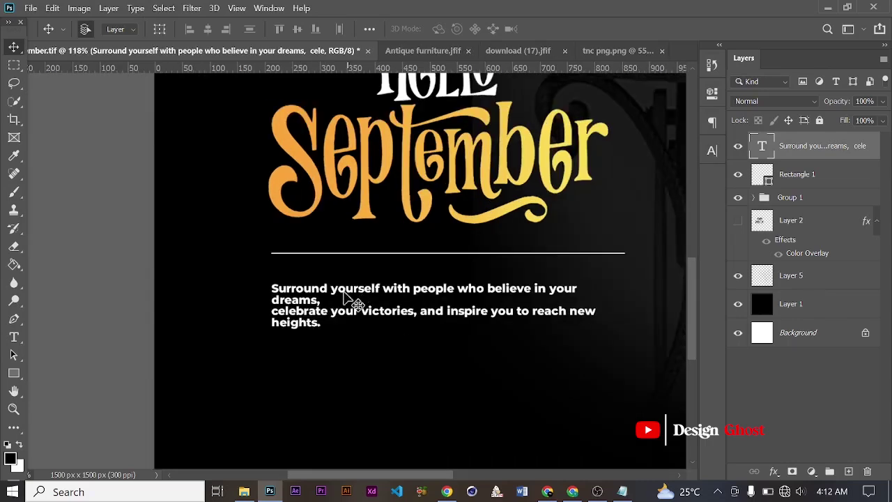
pyautogui.click(712, 150)
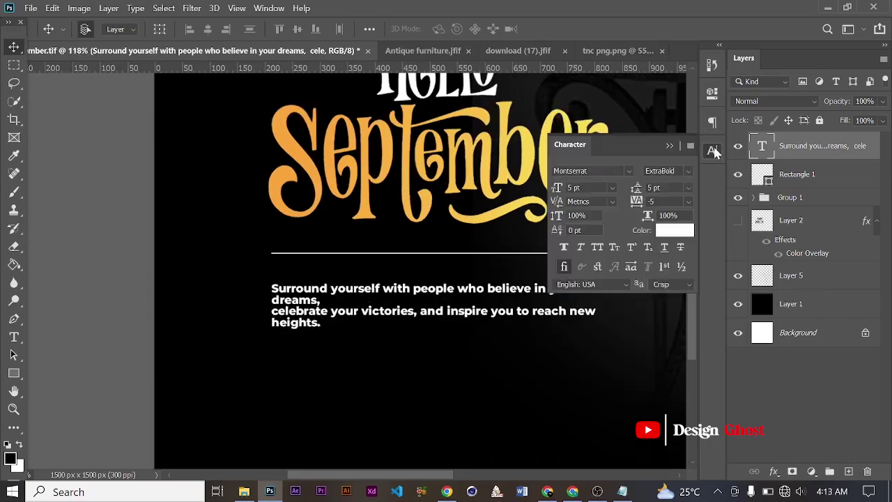
pyautogui.click(686, 170)
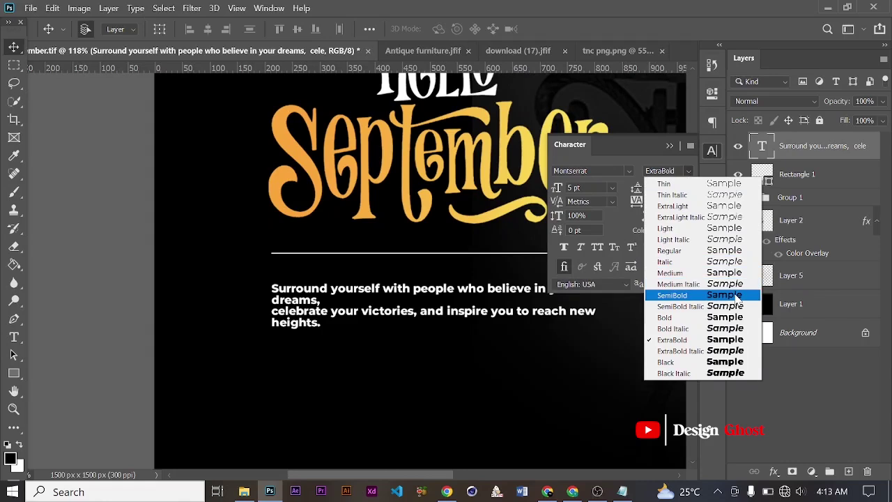
pyautogui.click(736, 296)
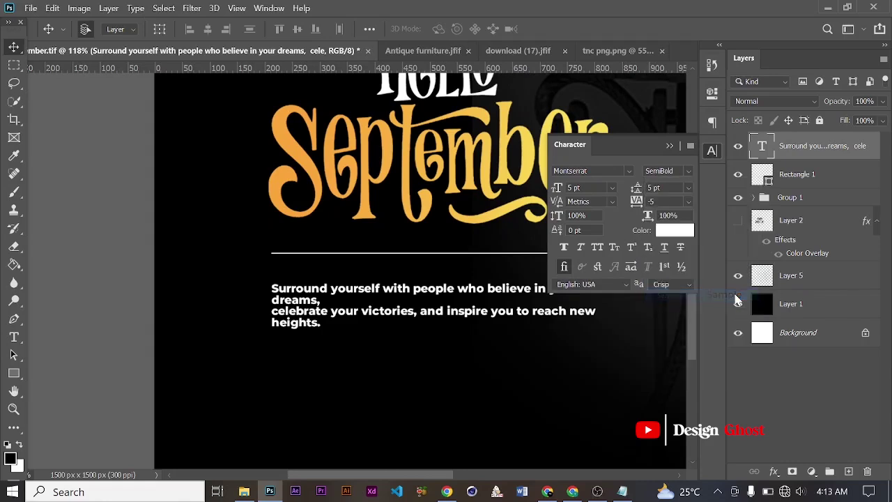
# Remove the line break before "celebrate" and widen the paragraph's text box to match the divider line above it.
pyautogui.press('t')
pyautogui.click(274, 310)
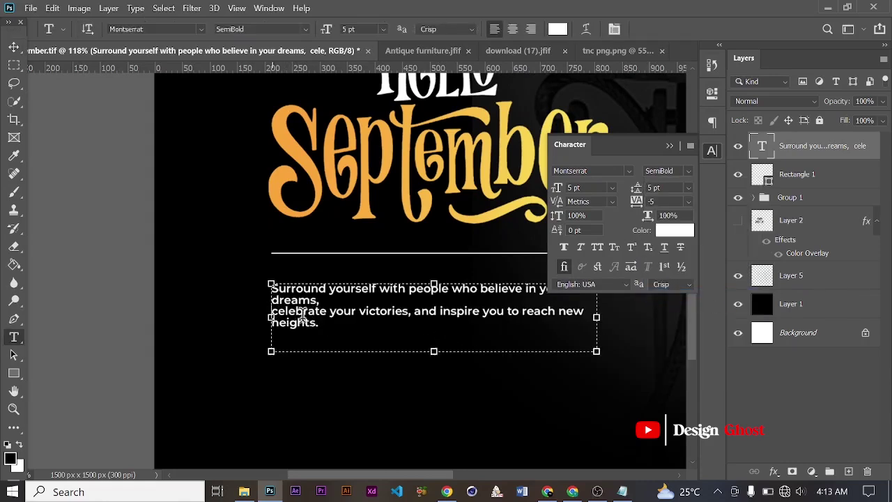
pyautogui.press('BackSpace')
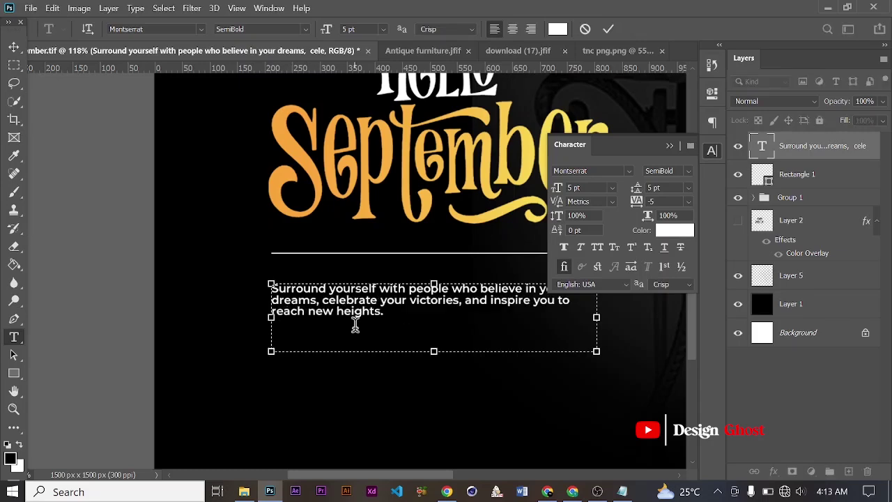
pyautogui.scroll(-3, 363, 320)
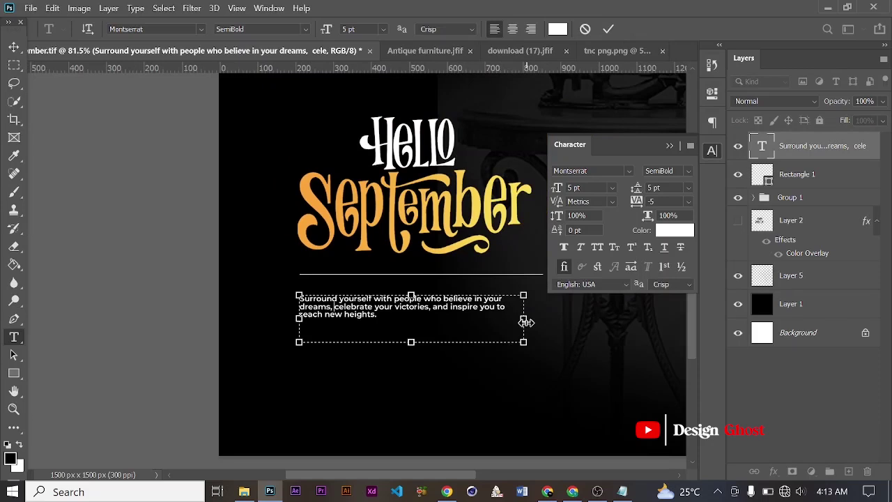
pyautogui.moveTo(526, 318); pyautogui.dragTo(546, 312)
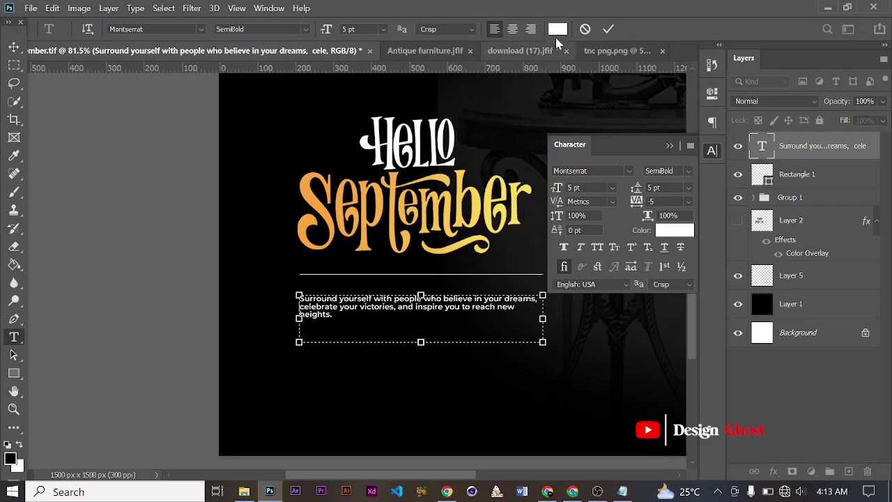
pyautogui.click(608, 28)
# Increase the paragraph's leading to 6 pt.
pyautogui.click(634, 187)
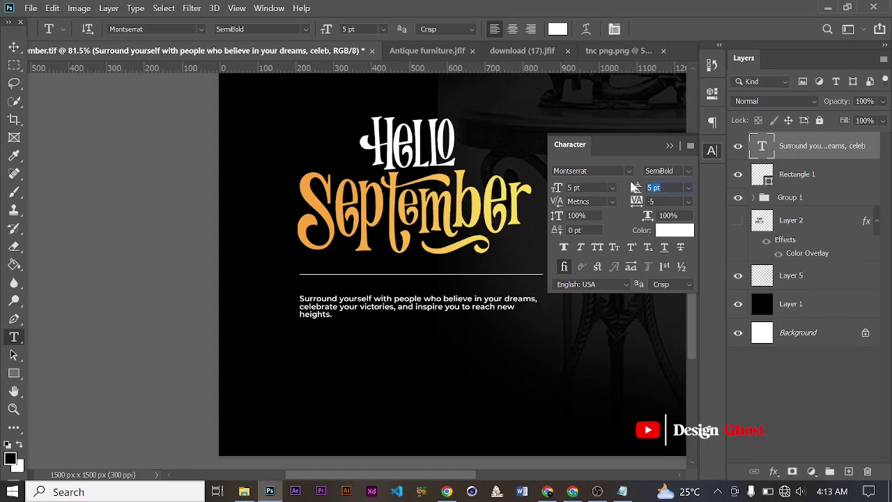
pyautogui.press('Return')
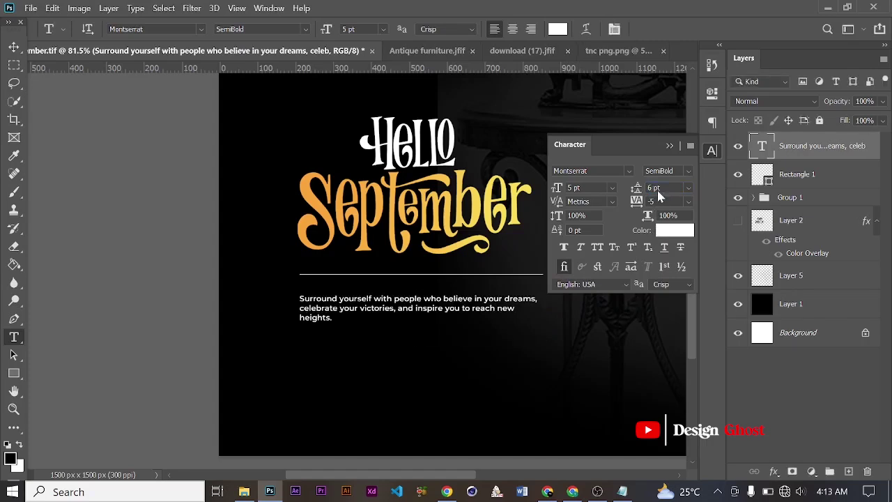
pyautogui.click(668, 145)
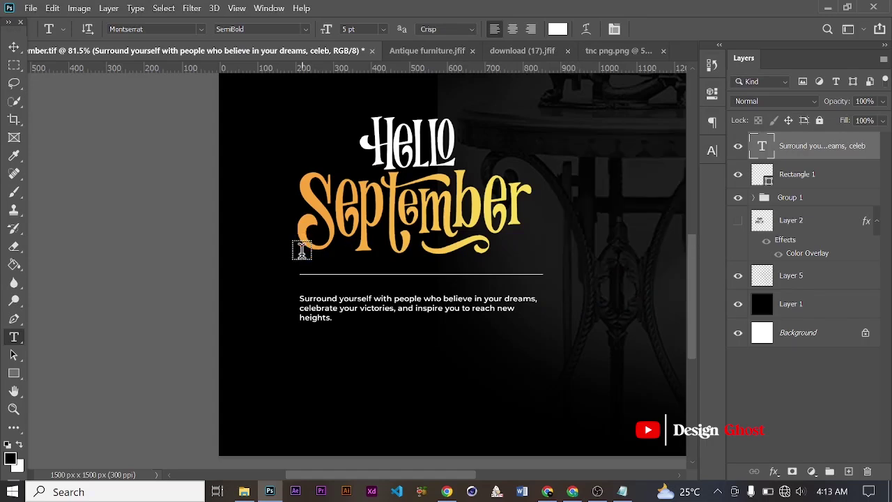
# Move the paragraph up by about 30 px so it sits closer beneath the divider line.
pyautogui.press('v')
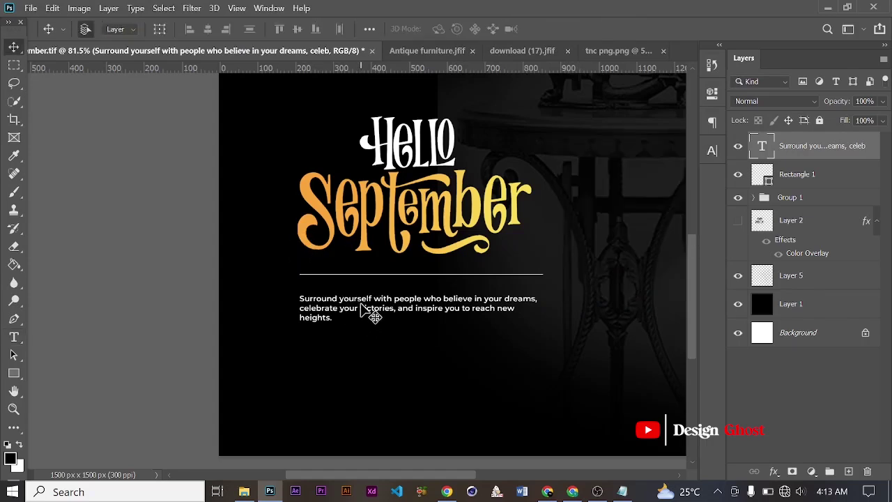
pyautogui.hotkey('shift', 'Up')
pyautogui.hotkey('shift', 'Up')
pyautogui.hotkey('shift', 'Up')
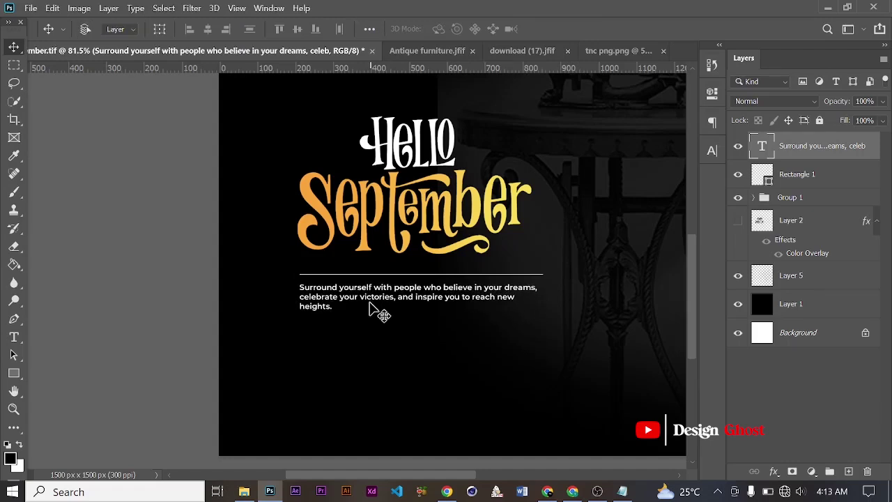
pyautogui.hotkey('ctrl', 't')
pyautogui.scroll(3, 373, 302)
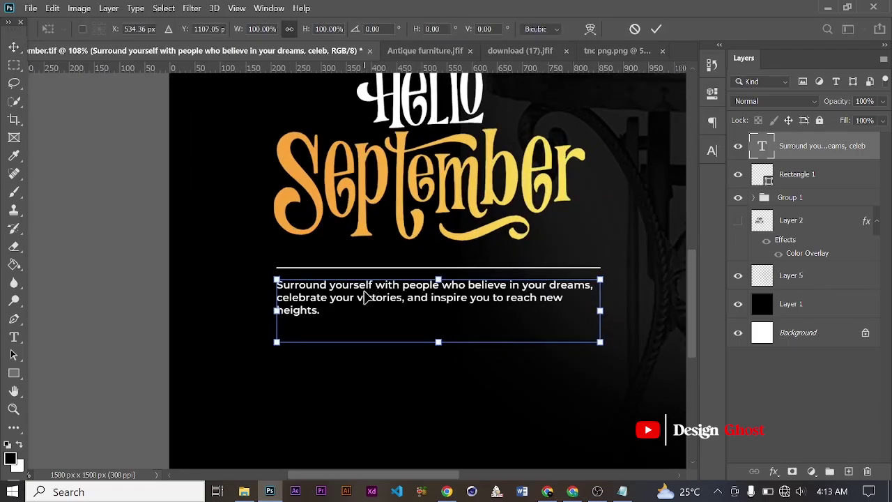
pyautogui.moveTo(367, 297); pyautogui.dragTo(367, 296)
pyautogui.click(657, 29)
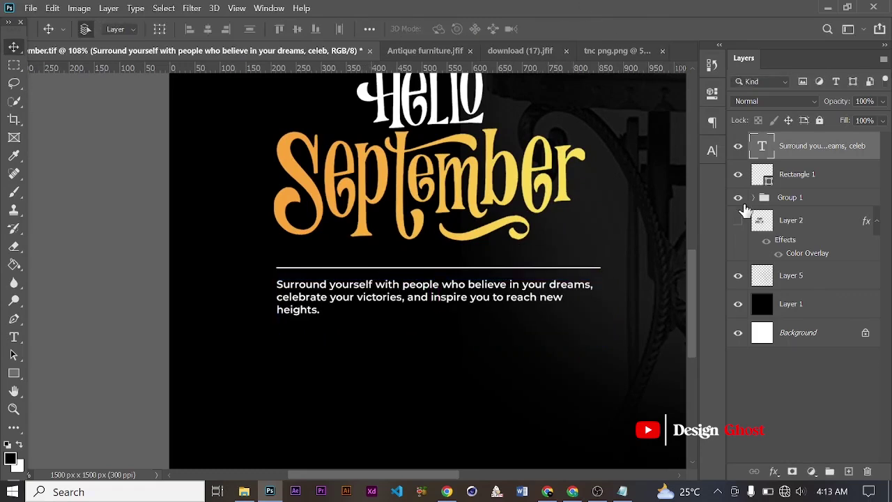
# Duplicate the Rectangle 1 divider line and move the copy straight down to just below the paragraph.
pyautogui.click(785, 177)
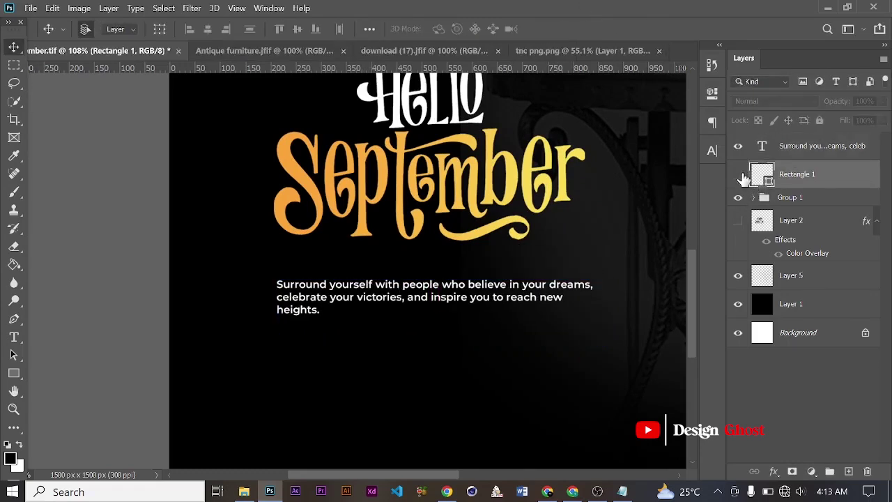
pyautogui.hotkey('ctrl', 'j')
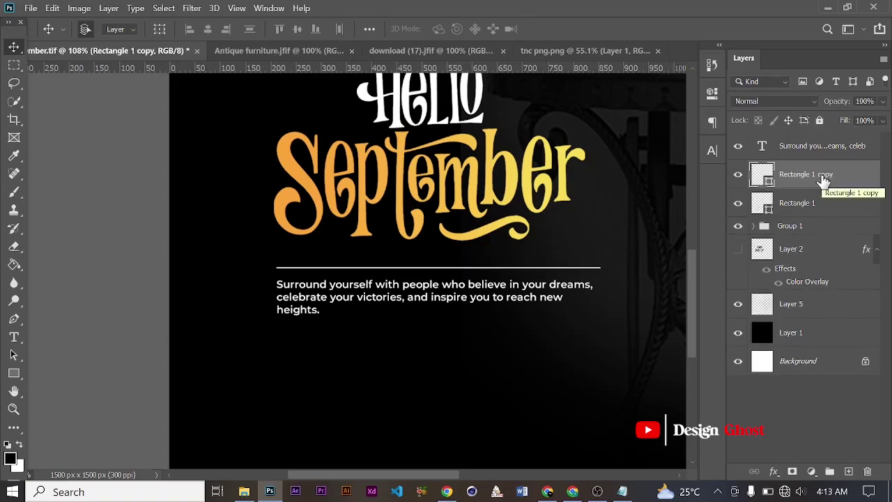
pyautogui.press('Down')
pyautogui.press('Down')
pyautogui.press('Down')
pyautogui.press('Down')
pyautogui.press('Down')
pyautogui.press('Down')
pyautogui.press('Down')
pyautogui.press('Down')
pyautogui.press('Down')
pyautogui.press('Down')
pyautogui.press('Down')
pyautogui.press('Down')
pyautogui.press('Down')
pyautogui.press('Down')
pyautogui.press('Down')
pyautogui.press('Down')
pyautogui.press('Down')
pyautogui.press('Down')
pyautogui.press('Down')
pyautogui.press('Down')
pyautogui.press('Down')
pyautogui.press('Down')
pyautogui.press('Down')
pyautogui.press('Down')
pyautogui.press('Down')
pyautogui.press('Down')
pyautogui.press('Down')
pyautogui.press('Down')
pyautogui.press('Down')
pyautogui.press('Down')
pyautogui.press('Down')
pyautogui.press('Down')
pyautogui.press('Down')
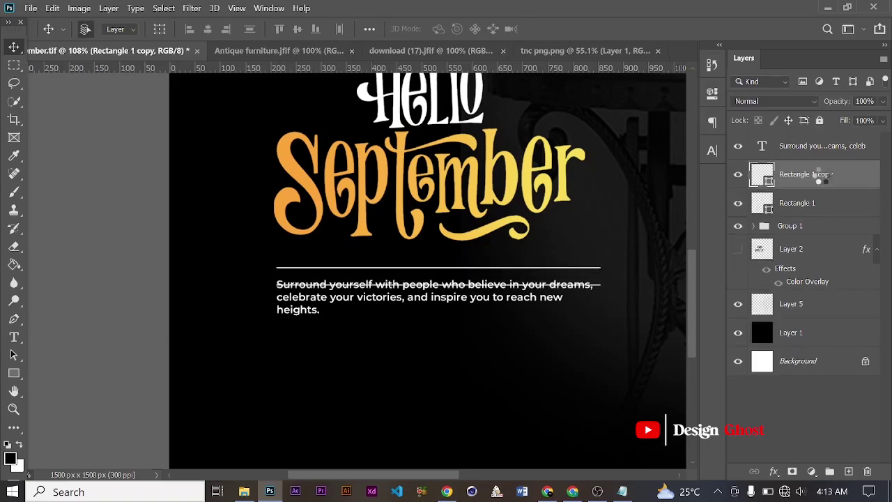
pyautogui.press('Down')
pyautogui.press('Down')
pyautogui.press('Down')
pyautogui.press('Down')
pyautogui.press('Down')
pyautogui.press('Down')
pyautogui.press('Down')
pyautogui.press('Down')
pyautogui.press('Down')
pyautogui.press('Down')
pyautogui.press('Down')
pyautogui.press('Down')
pyautogui.press('Down')
pyautogui.press('Down')
pyautogui.press('Down')
pyautogui.press('Down')
pyautogui.press('Down')
pyautogui.press('Down')
pyautogui.press('Down')
pyautogui.press('Down')
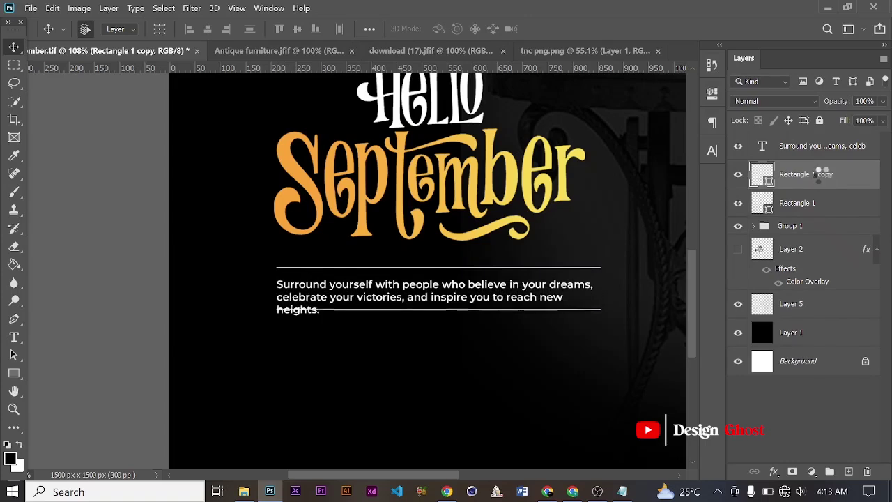
pyautogui.press('Down')
pyautogui.press('Down')
pyautogui.press('Down')
pyautogui.press('Down')
pyautogui.press('Down')
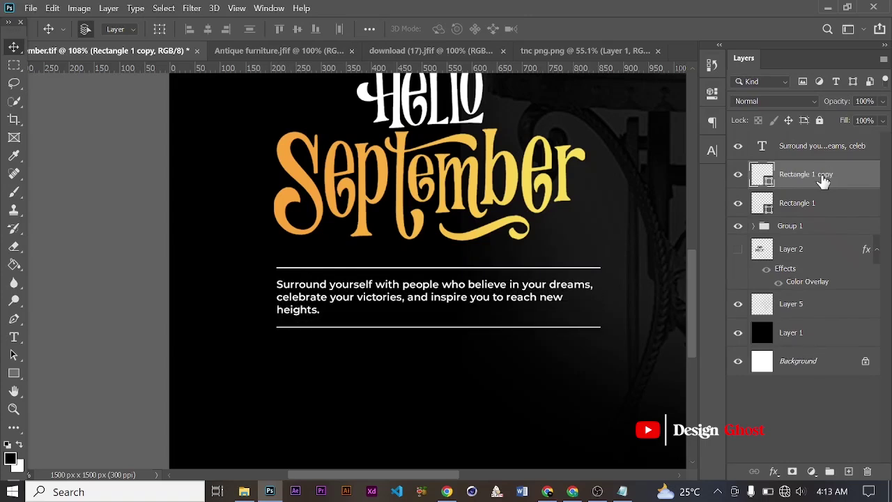
pyautogui.hotkey('ctrl', '0')
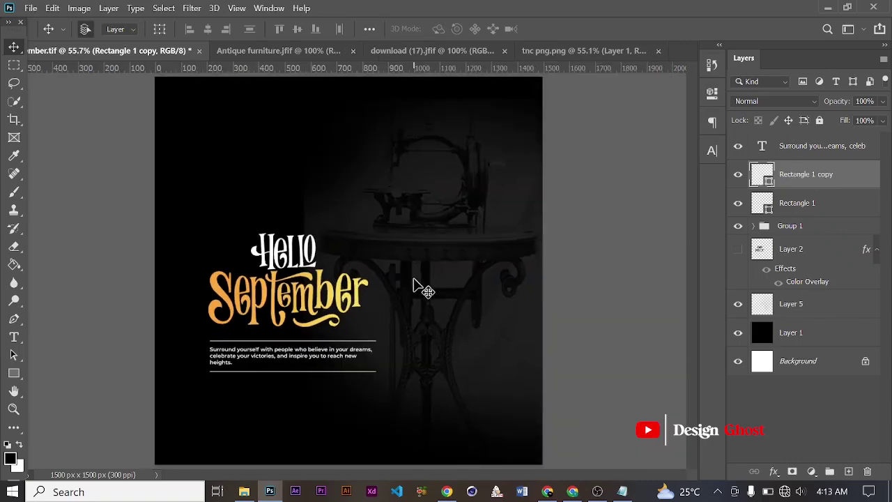
# Duplicate the paragraph below the second divider line, left-aligned with the original, and nudge the copy up closer to the line.
pyautogui.scroll(2, 339, 339)
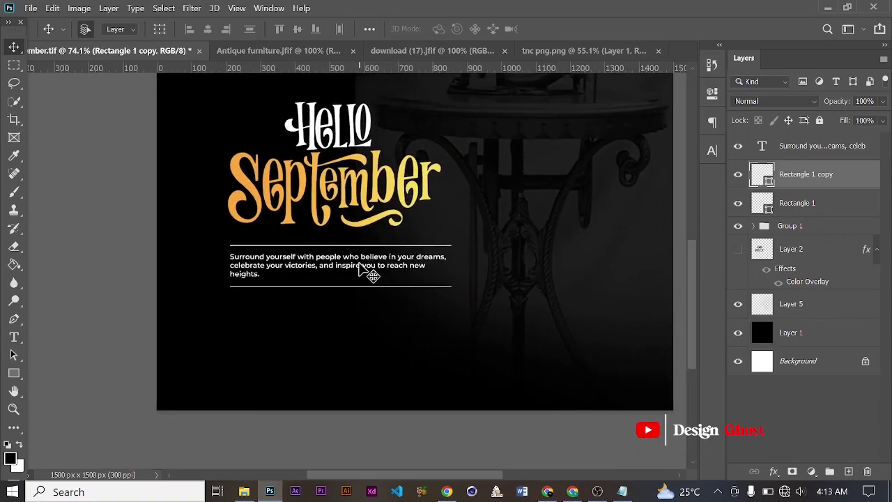
pyautogui.moveTo(369, 272); pyautogui.dragTo(361, 322)
pyautogui.moveTo(450, 339); pyautogui.dragTo(449, 340)
pyautogui.press('Up')
pyautogui.press('Up')
pyautogui.press('Up')
pyautogui.press('Up')
pyautogui.press('Up')
pyautogui.press('Up')
pyautogui.press('Up')
pyautogui.press('Up')
pyautogui.press('Up')
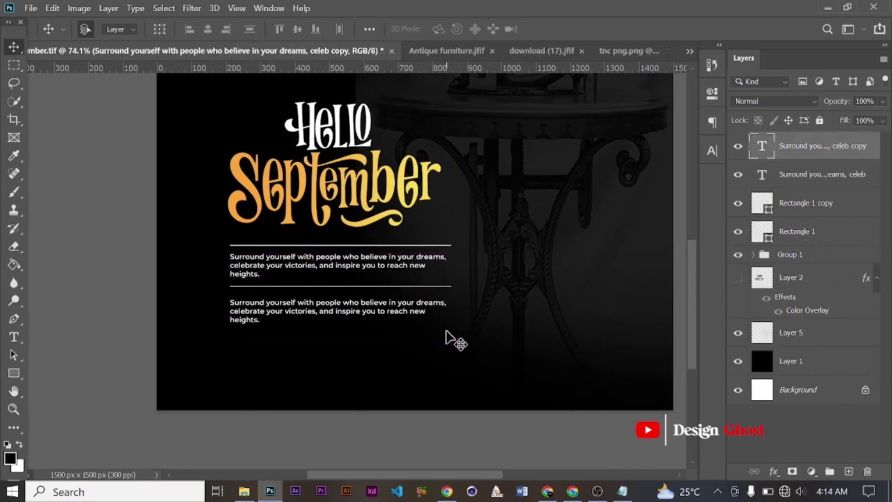
# Copy the "Keep in touch with THE NEEDLE COACH" paragraph from the tnc text file in Notepad and return to Photoshop.
pyautogui.scroll(-2, 450, 339)
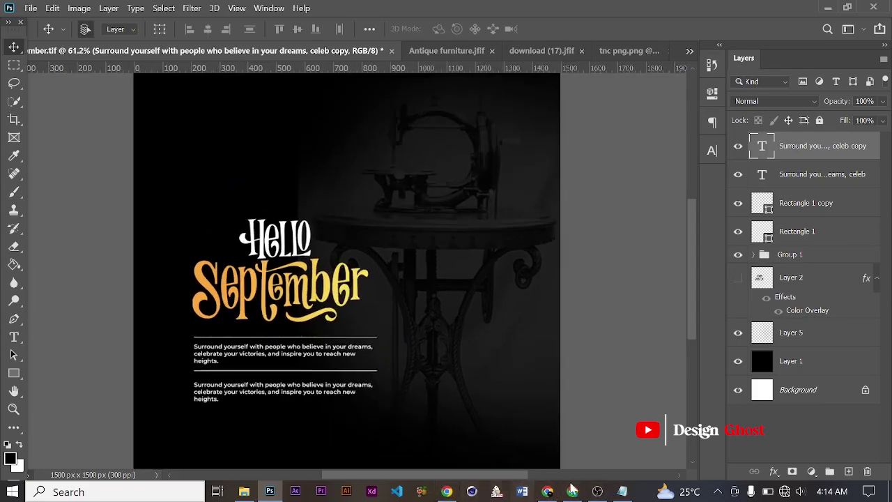
pyautogui.click(622, 491)
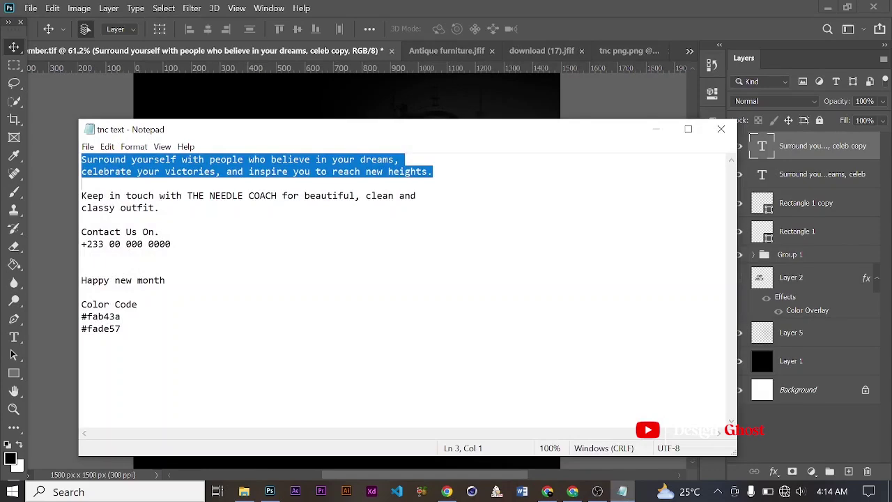
pyautogui.press('Down')
pyautogui.hotkey('shift', 'Down')
pyautogui.hotkey('shift', 'Down')
pyautogui.hotkey('ctrl', 'c')
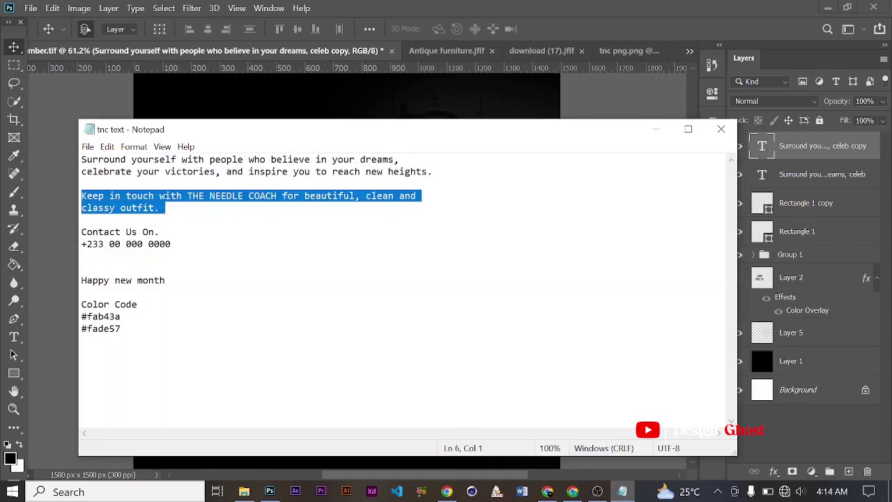
pyautogui.click(270, 491)
pyautogui.scroll(3, 264, 367)
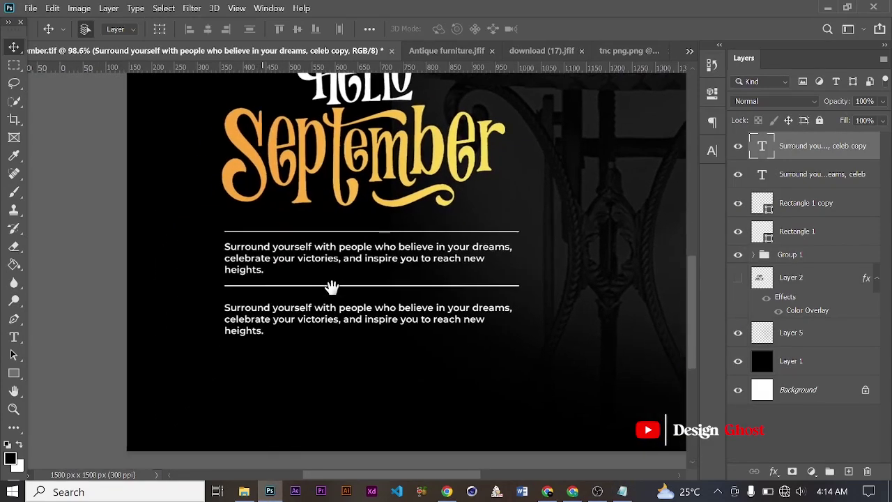
# Replace the copied paragraph below the second divider line with the copied "Keep in touch with THE NEEDLE COACH" text.
pyautogui.scroll(4, 284, 316)
pyautogui.press('t')
pyautogui.click(272, 306)
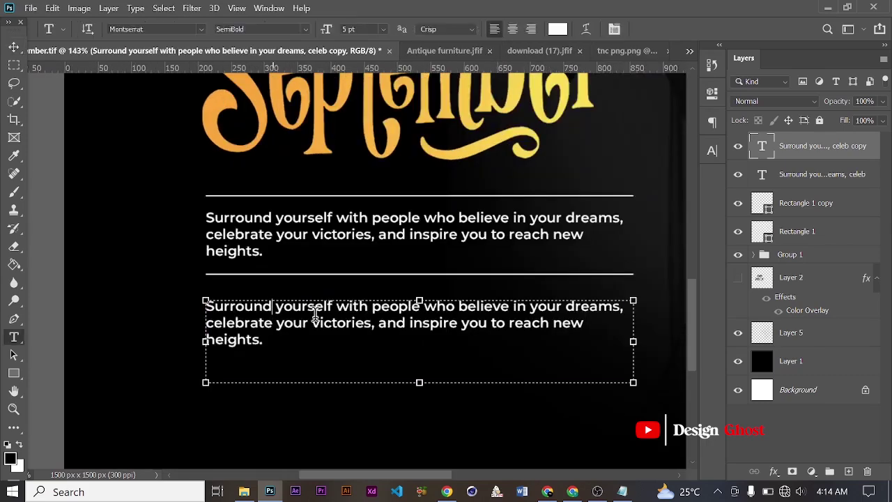
pyautogui.hotkey('ctrl', 'a')
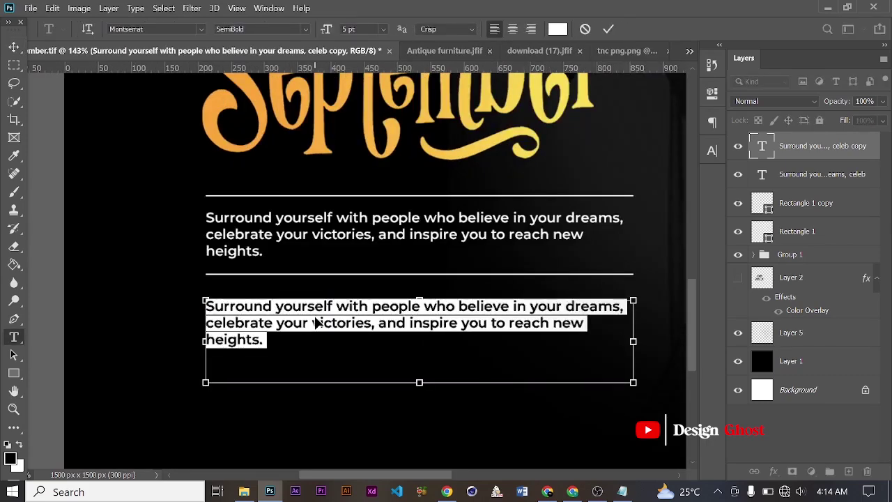
pyautogui.hotkey('ctrl', 'v')
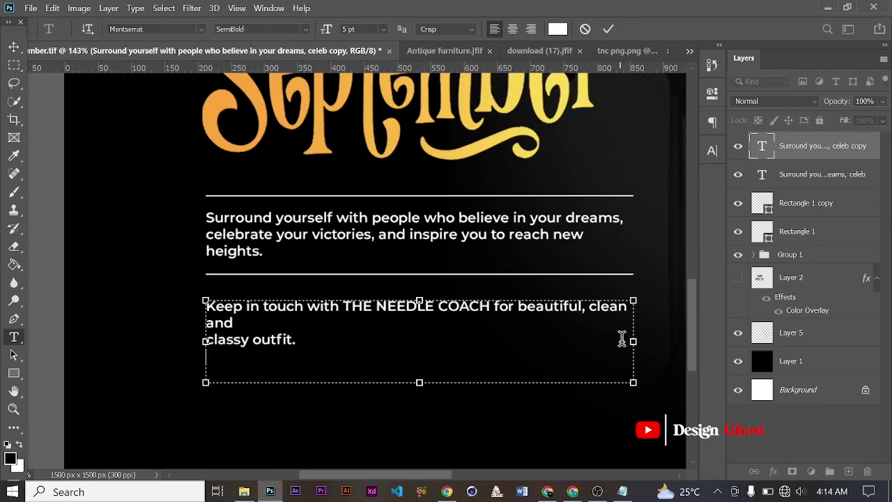
# Narrow the new paragraph's text box and remove the line break before "classy outfit." so the text runs over two lines.
pyautogui.moveTo(633, 341); pyautogui.dragTo(506, 342)
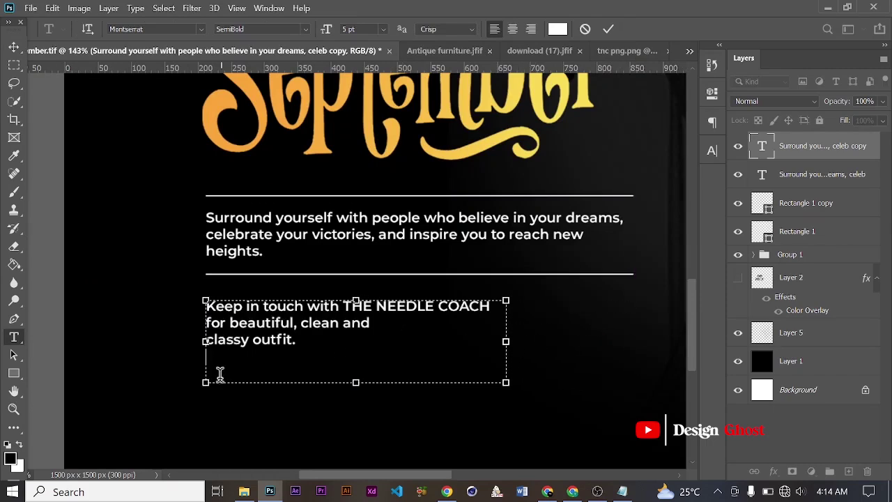
pyautogui.click(213, 340)
pyautogui.press('BackSpace')
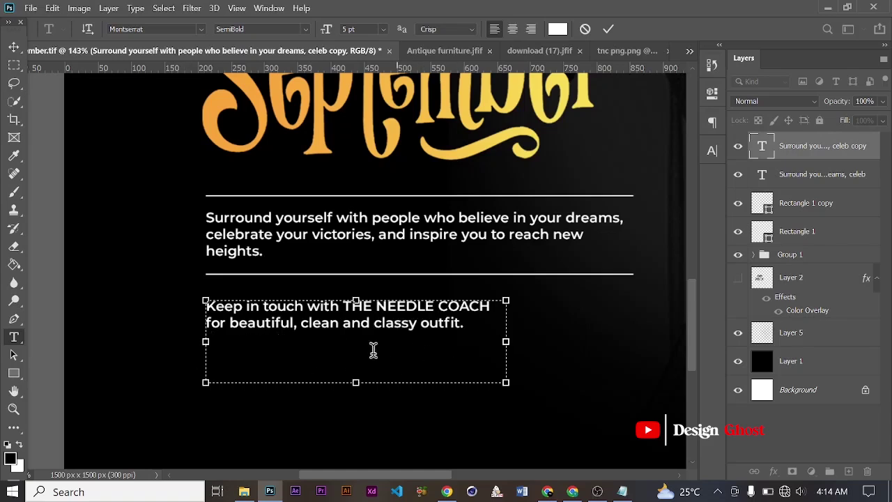
pyautogui.click(607, 31)
# Color the words "THE NEEDLE COACH" bright yellow, based on the yellow sampled from the September title.
pyautogui.moveTo(345, 305); pyautogui.dragTo(496, 305)
pyautogui.click(712, 152)
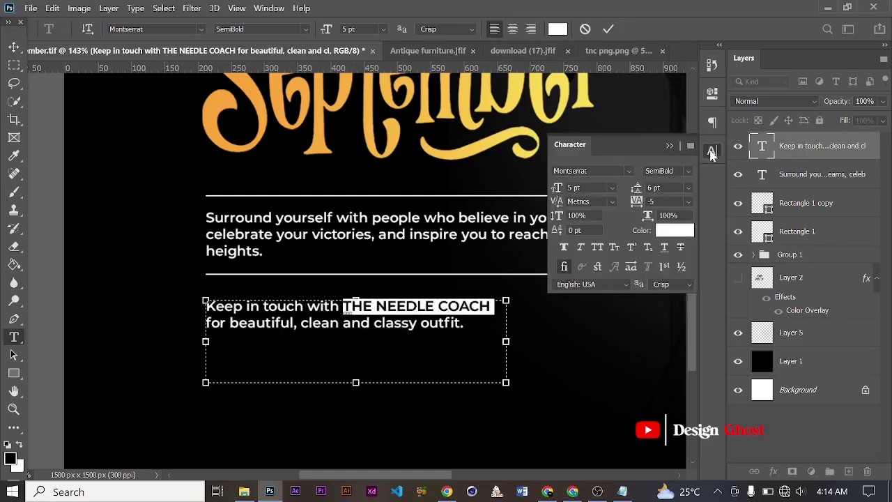
pyautogui.click(673, 229)
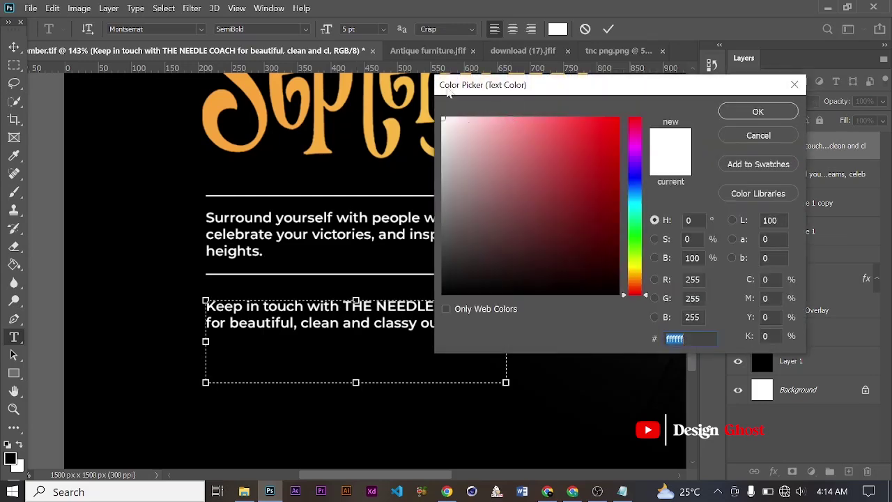
pyautogui.moveTo(585, 86); pyautogui.dragTo(677, 229)
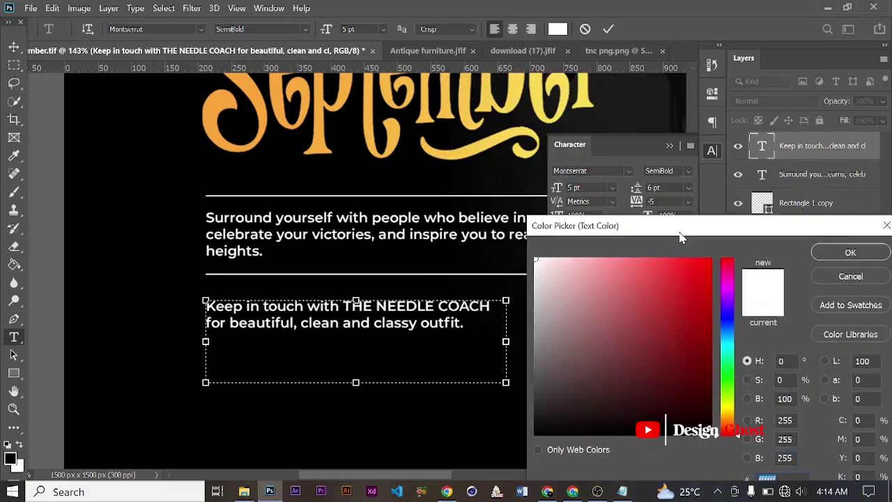
pyautogui.click(567, 79)
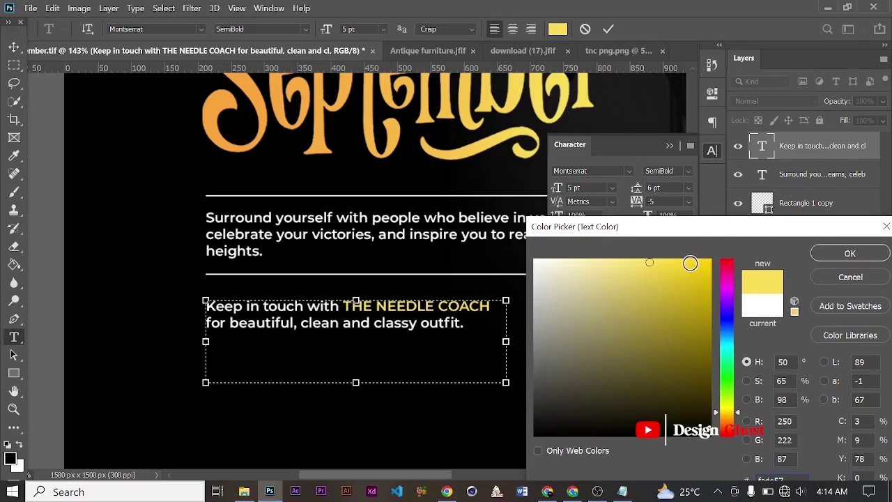
pyautogui.click(849, 253)
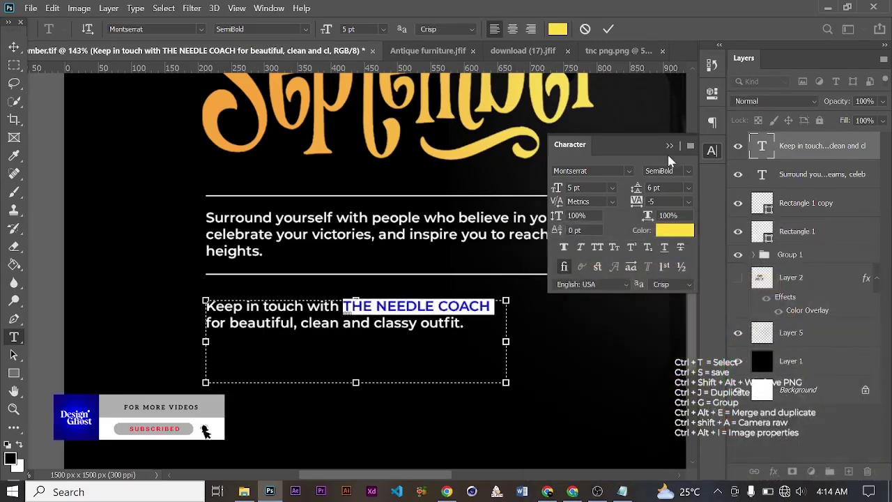
pyautogui.click(608, 28)
# Nudge the "Keep in touch" paragraph up slightly, closer to the second divider line.
pyautogui.scroll(-5, 482, 254)
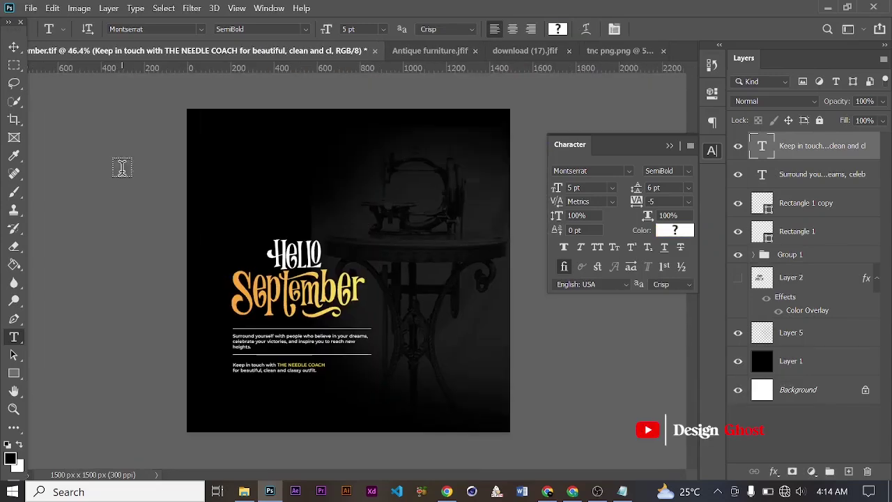
pyautogui.press('v')
pyautogui.scroll(2, 291, 300)
pyautogui.scroll(3, 287, 298)
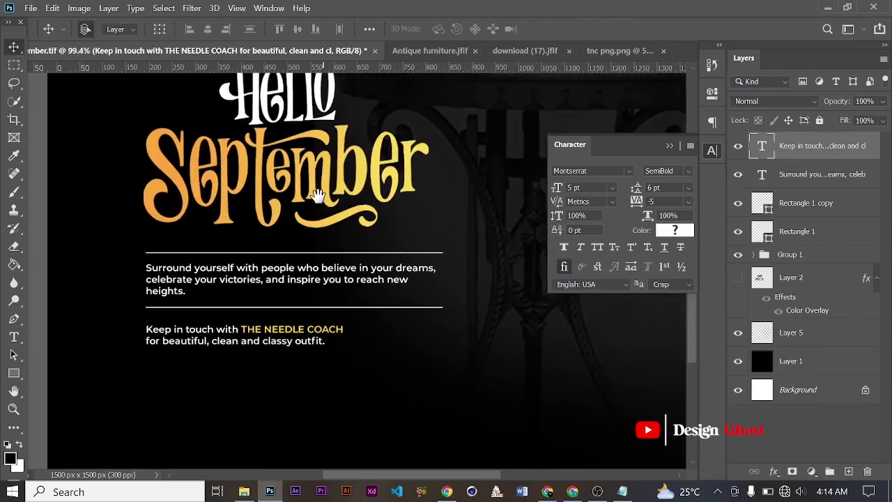
pyautogui.scroll(-2, 288, 302)
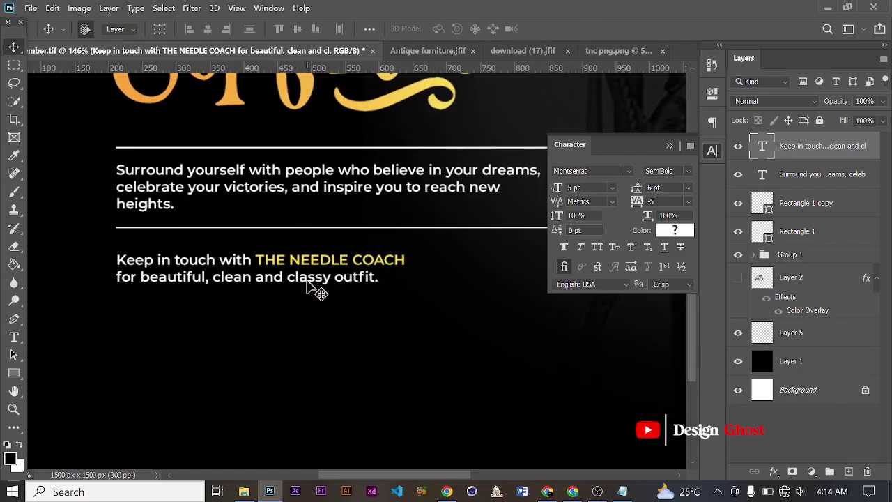
pyautogui.press('Up')
pyautogui.press('Up')
pyautogui.press('Up')
pyautogui.press('Up')
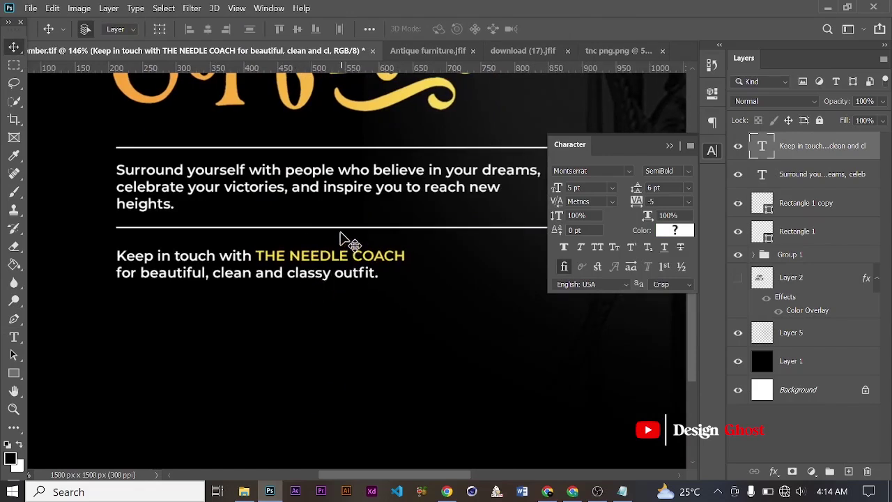
# Duplicate the second divider line and move the copy straight down to just below the "Keep in touch" paragraph.
pyautogui.moveTo(343, 235); pyautogui.dragTo(343, 233)
pyautogui.press('Down')
pyautogui.press('Down')
pyautogui.press('Down')
pyautogui.press('Down')
pyautogui.press('Down')
pyautogui.press('Down')
pyautogui.press('Down')
pyautogui.press('Down')
pyautogui.press('Down')
pyautogui.press('Down')
pyautogui.press('Down')
pyautogui.press('Down')
pyautogui.press('Down')
pyautogui.press('Down')
pyautogui.press('Down')
pyautogui.press('Down')
pyautogui.press('Down')
pyautogui.press('Down')
pyautogui.press('Down')
pyautogui.press('Down')
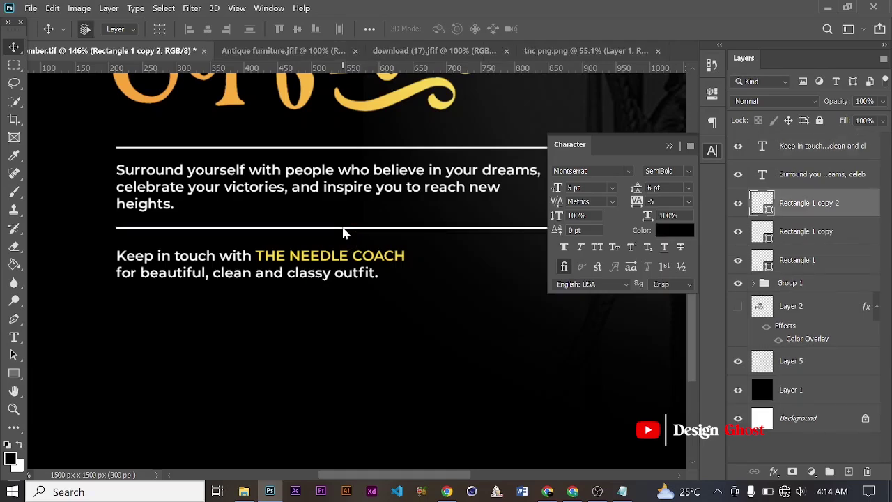
pyautogui.press('Down')
pyautogui.press('Down')
pyautogui.press('Down')
pyautogui.press('Down')
pyautogui.press('Down')
pyautogui.press('Down')
pyautogui.press('Down')
pyautogui.press('Down')
pyautogui.press('Down')
pyautogui.press('Down')
pyautogui.press('Down')
pyautogui.press('Down')
pyautogui.press('Down')
pyautogui.press('Down')
pyautogui.press('Down')
pyautogui.press('Down')
pyautogui.press('Down')
pyautogui.press('Down')
pyautogui.press('Down')
pyautogui.press('Down')
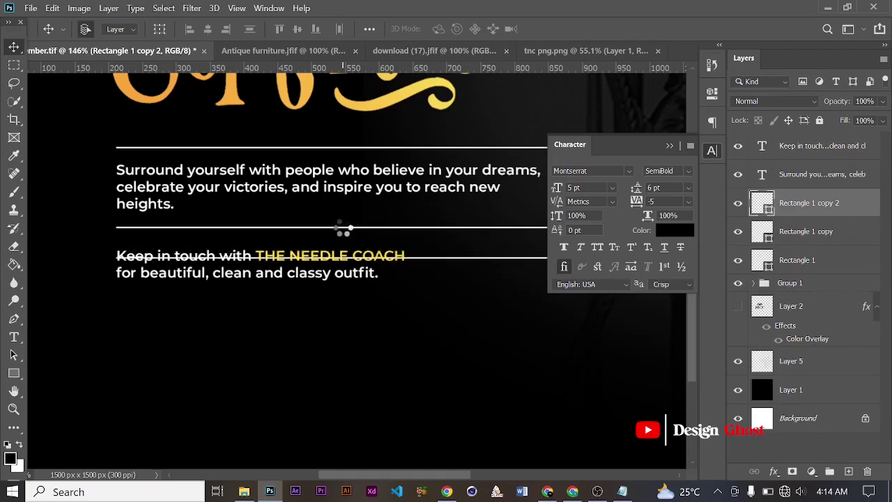
pyautogui.press('Down')
pyautogui.press('Down')
pyautogui.press('Down')
pyautogui.press('Down')
pyautogui.press('Down')
pyautogui.press('Down')
pyautogui.press('Down')
pyautogui.press('Down')
pyautogui.press('Down')
pyautogui.press('Down')
pyautogui.press('Down')
pyautogui.press('Down')
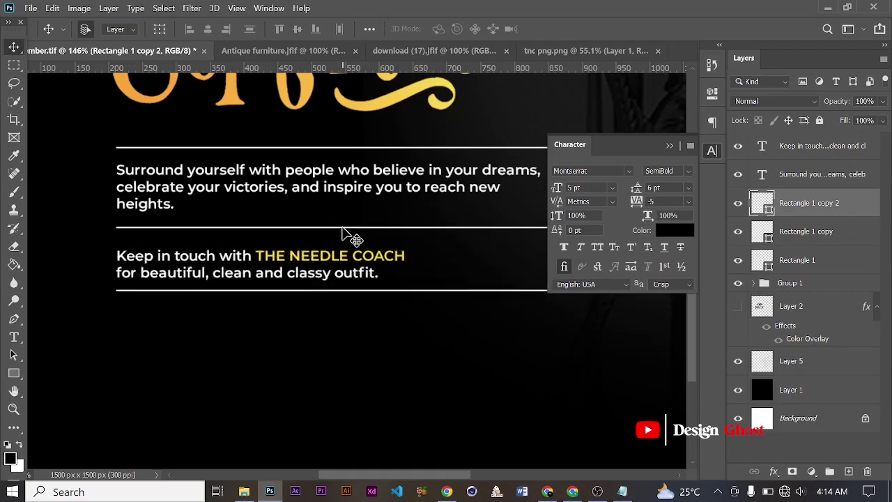
pyautogui.press('Down')
pyautogui.press('Down')
pyautogui.press('Down')
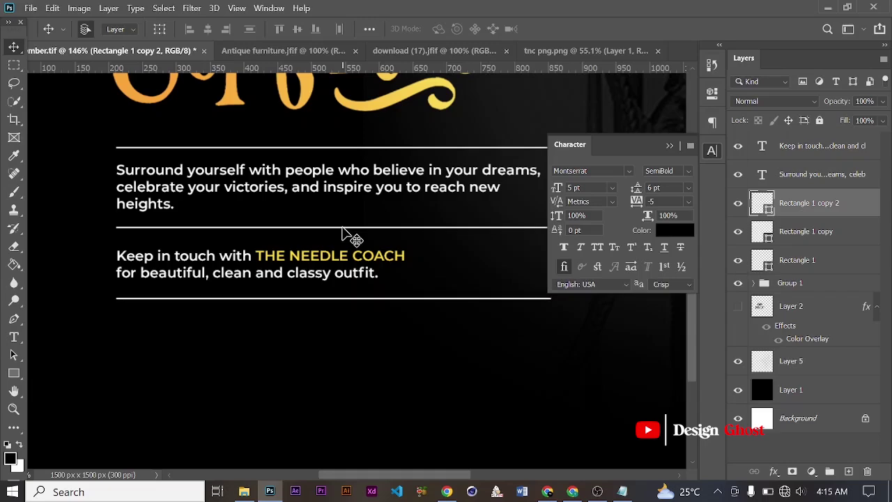
# Shorten the third divider line from its right end to about 70% width so it ends just past "THE NEEDLE COACH".
pyautogui.scroll(1, 354, 283)
pyautogui.moveTo(302, 332); pyautogui.dragTo(303, 332)
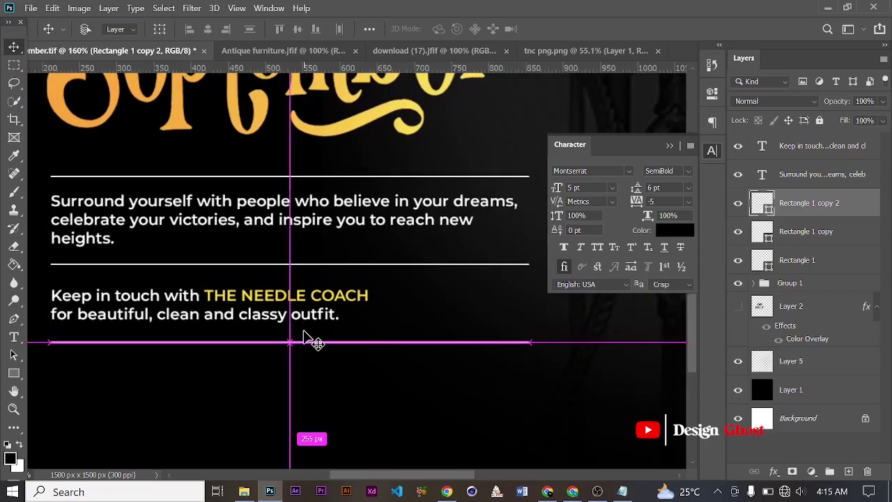
pyautogui.hotkey('ctrl', 't')
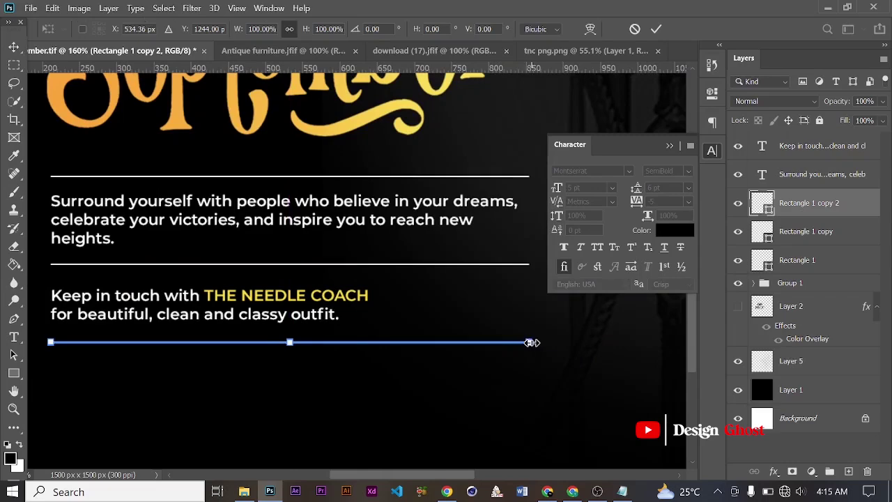
pyautogui.scroll(2, 531, 342)
pyautogui.moveTo(525, 343); pyautogui.dragTo(356, 341)
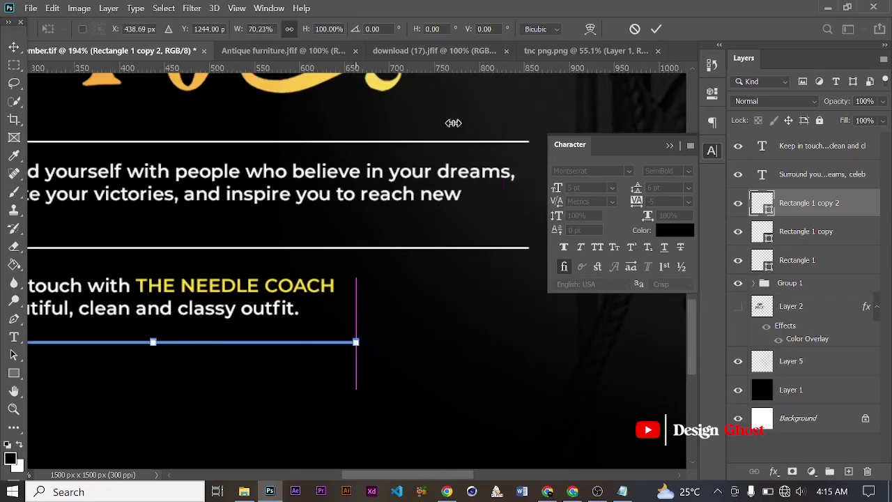
pyautogui.click(655, 28)
pyautogui.hotkey('ctrl', '0')
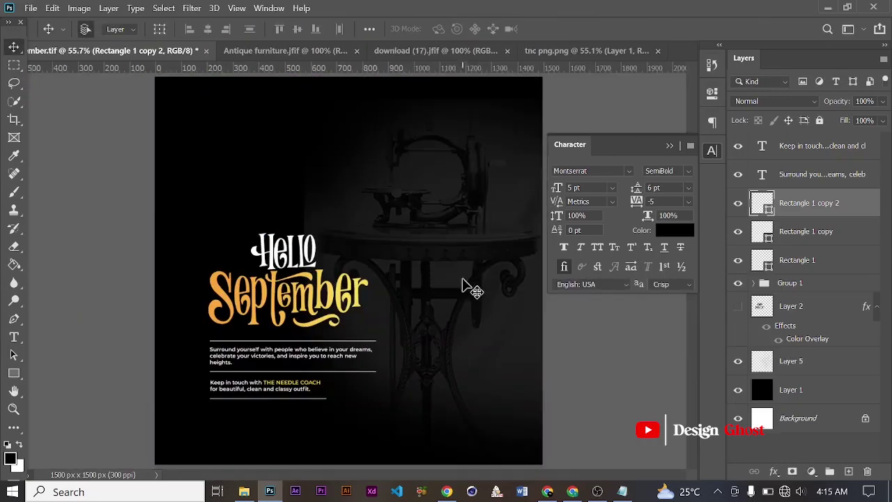
# Save the flyer document and collapse the open character settings.
pyautogui.press('ctrl')
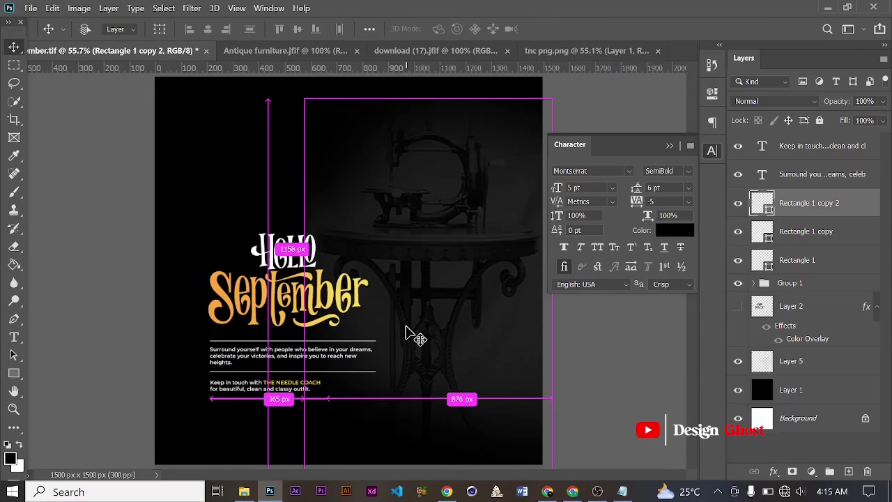
pyautogui.hotkey('ctrl', 's')
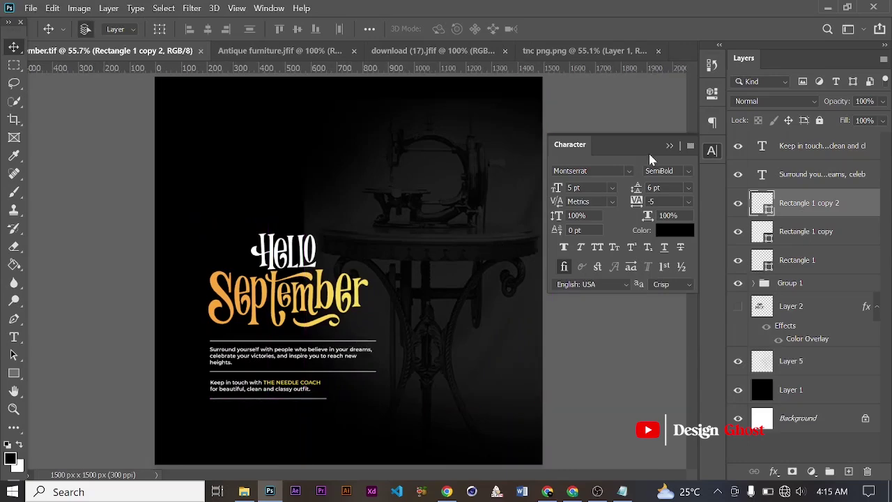
pyautogui.click(647, 156)
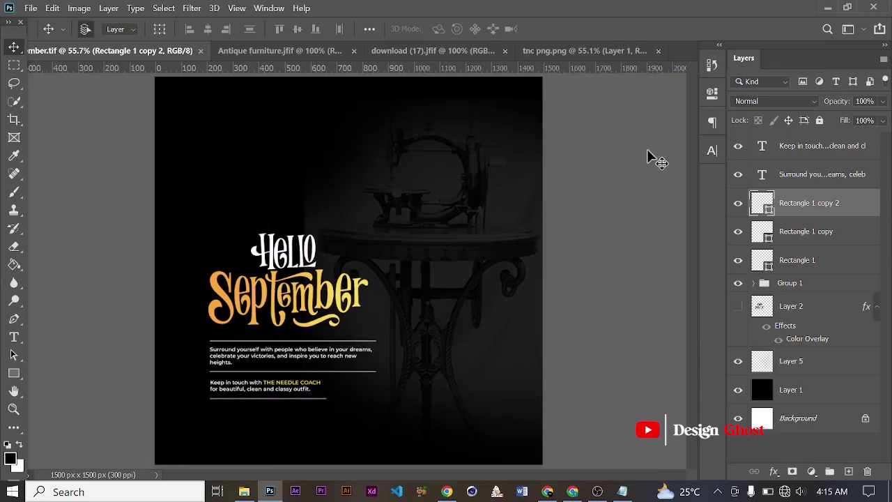
pyautogui.scroll(-1, 225, 249)
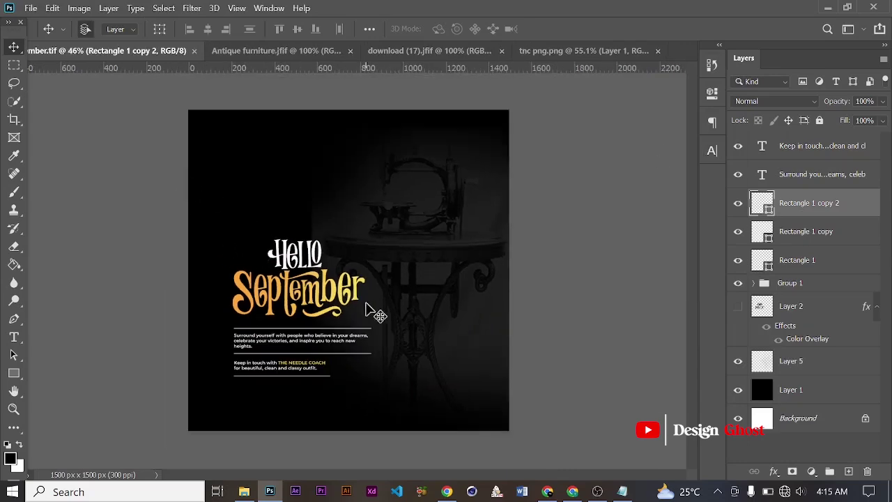
pyautogui.scroll(1, 346, 298)
pyautogui.scroll(1, 346, 298)
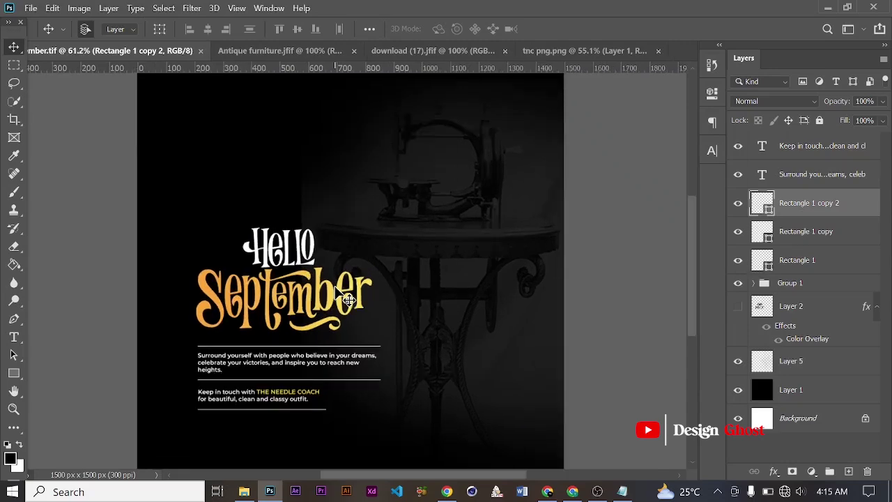
pyautogui.scroll(-2, 346, 298)
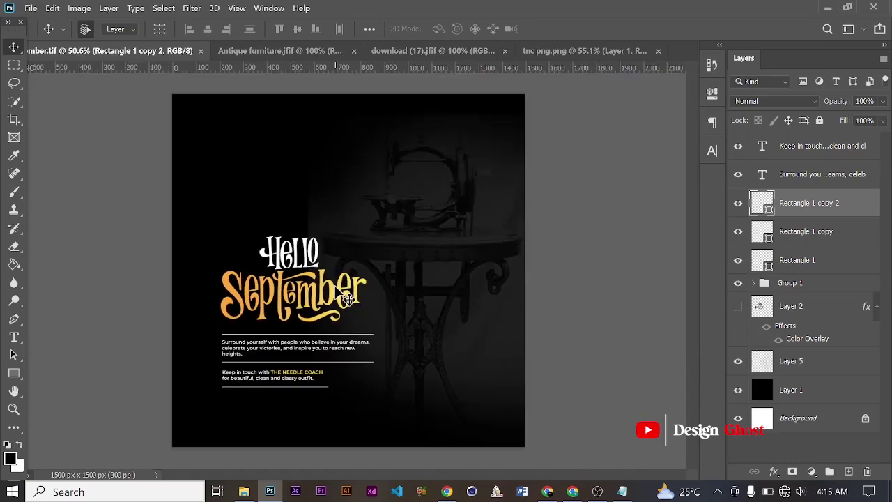
pyautogui.scroll(2, 346, 298)
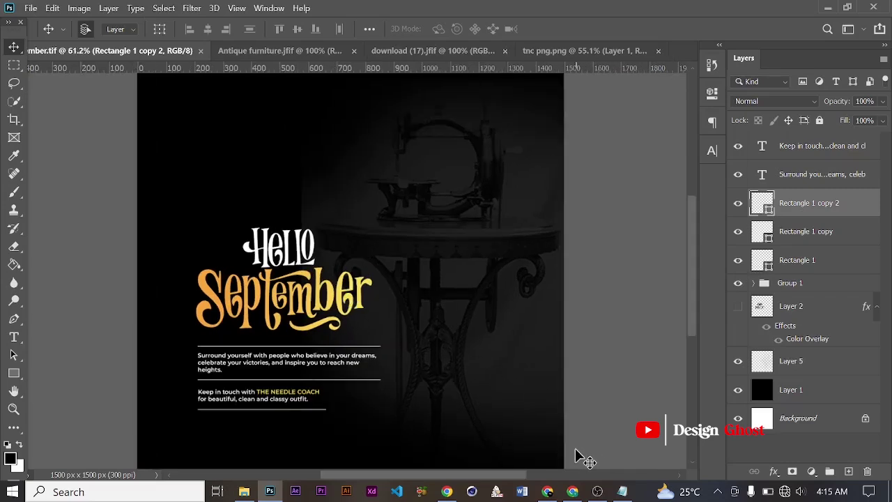
# Copy the line "Contact Us On." from the tnc text file in Notepad and return to Photoshop.
pyautogui.click(622, 491)
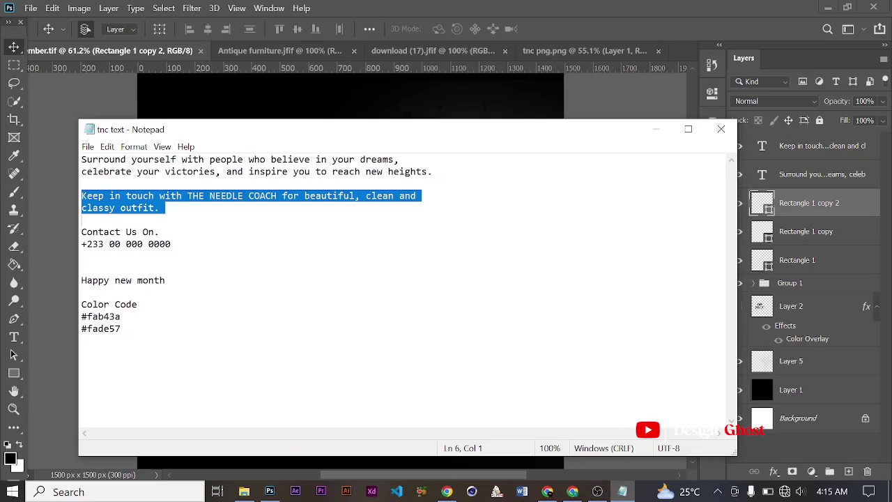
pyautogui.moveTo(81, 232); pyautogui.dragTo(159, 232)
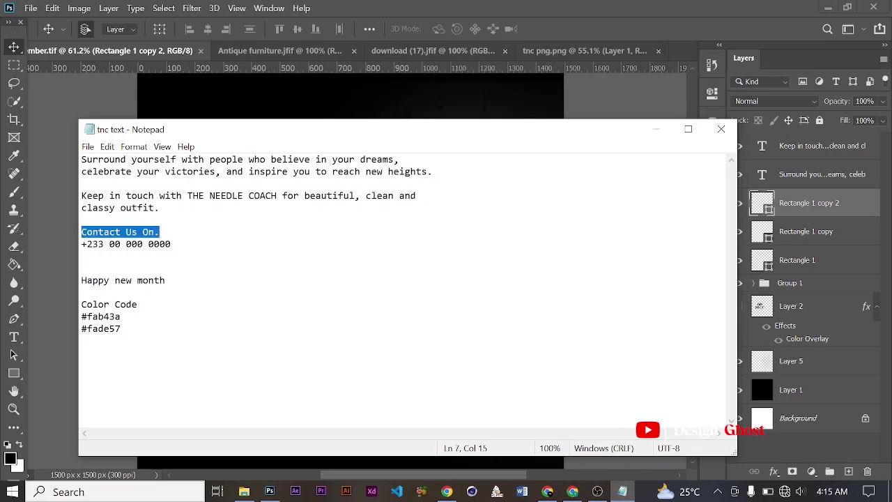
pyautogui.click(655, 129)
# Add a new text layer reading "Contact Us On." over the sewing table's legs, to the right of the first paragraph.
pyautogui.scroll(4, 392, 372)
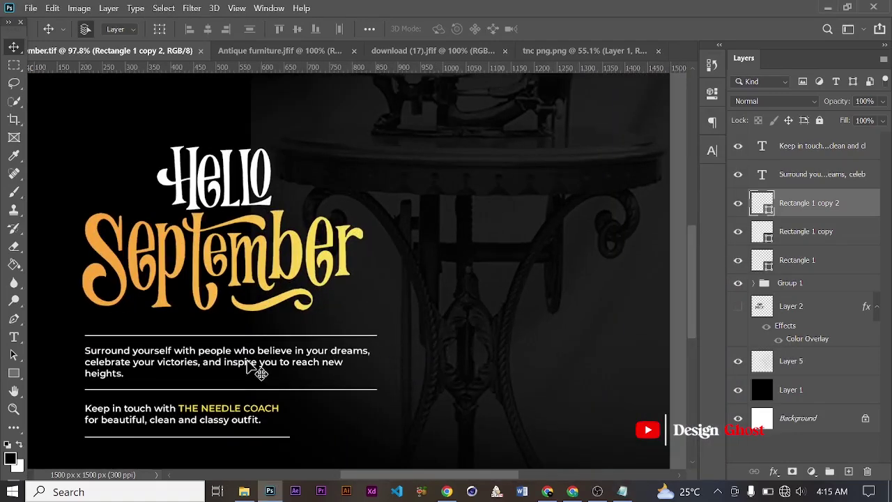
pyautogui.click(17, 338)
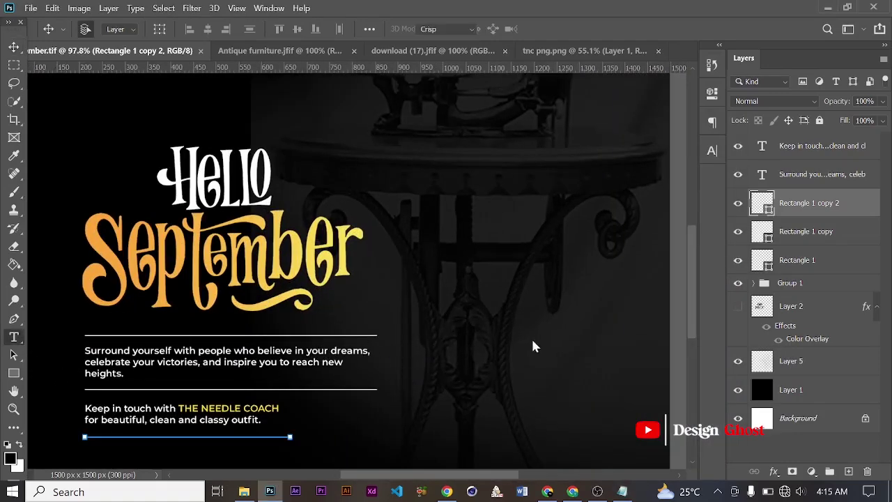
pyautogui.click(437, 346)
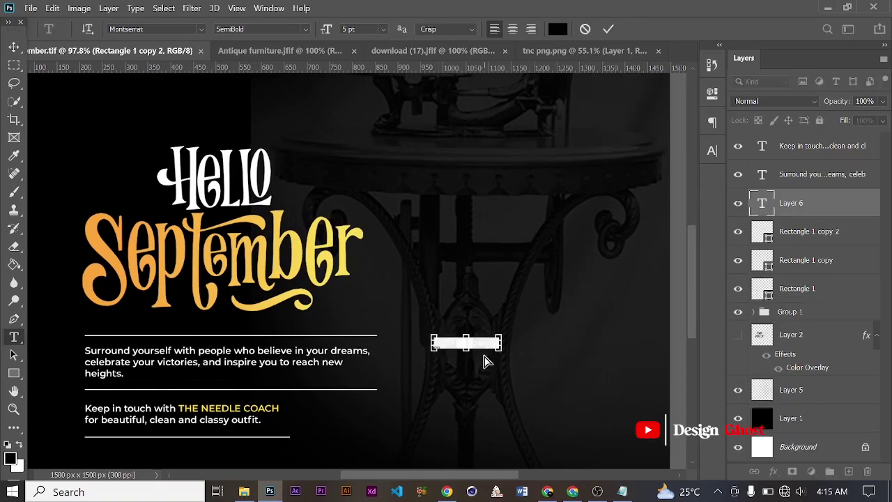
pyautogui.press('BackSpace')
pyautogui.click(609, 29)
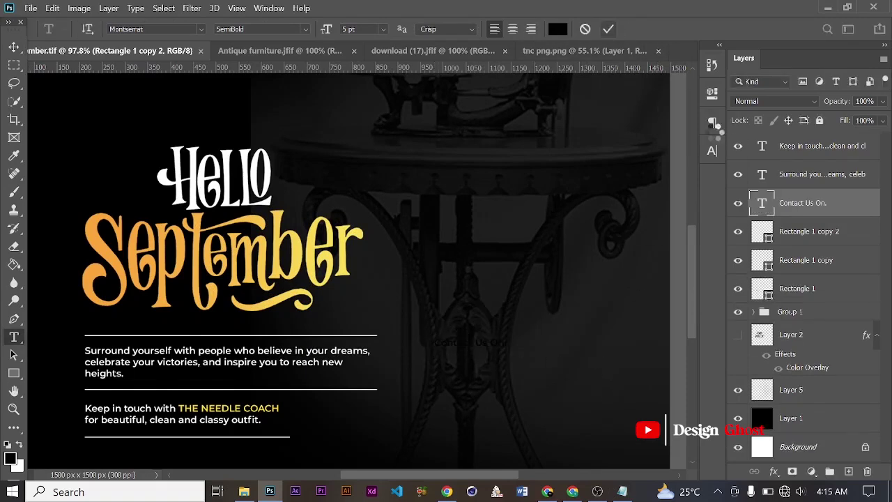
# Set the "Contact Us On." text color to white (ffffff) and collapse the character settings.
pyautogui.click(711, 151)
pyautogui.click(679, 230)
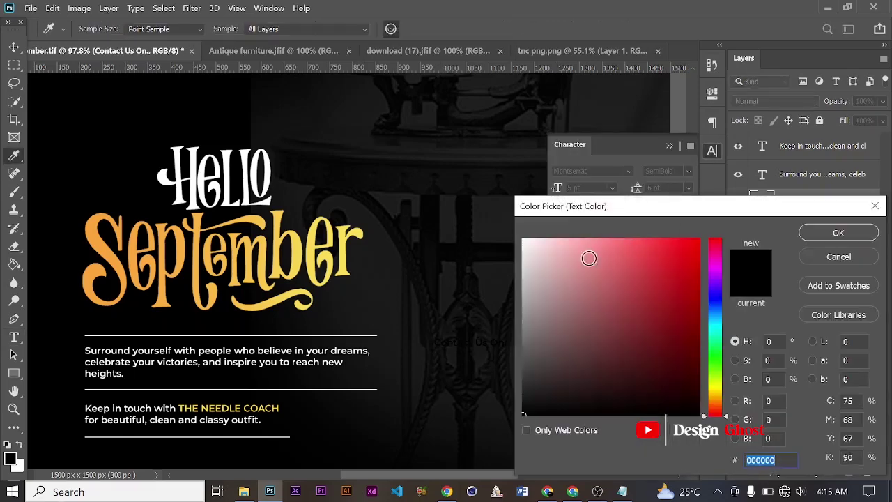
pyautogui.write('ffffff')
pyautogui.click(839, 235)
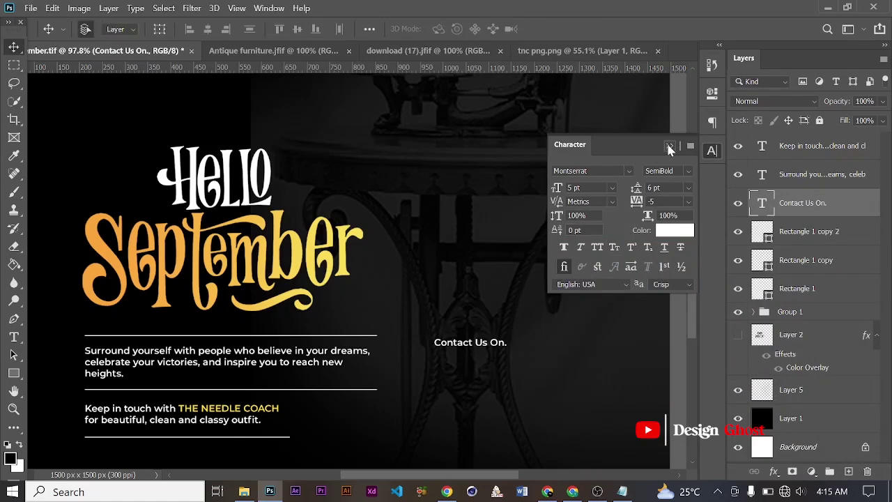
pyautogui.click(669, 145)
# Enlarge the "Contact Us On." text to about 6 pt and nudge it level with the first paragraph's opening line.
pyautogui.press('v')
pyautogui.moveTo(478, 353); pyautogui.dragTo(522, 345)
pyautogui.hotkey('ctrl', 't')
pyautogui.press('Return')
pyautogui.press('Up')
pyautogui.press('Up')
pyautogui.press('Up')
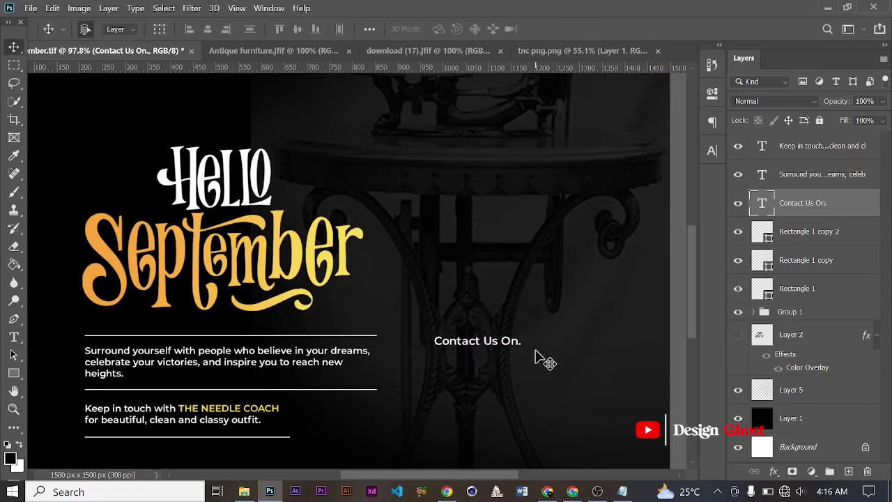
pyautogui.press('Down')
pyautogui.press('Down')
pyautogui.press('Down')
pyautogui.press('Down')
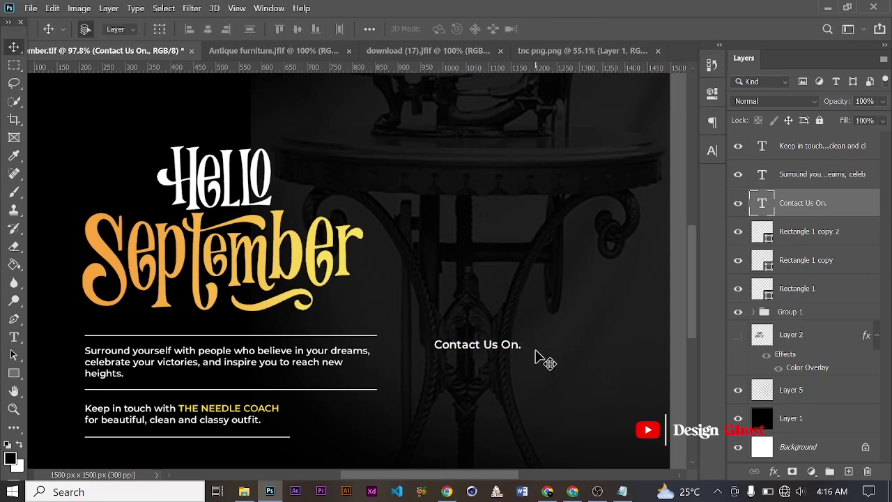
pyautogui.press('Down')
# Recolor "Contact Us On." with the yellow cfb32e sampled from "THE NEEDLE COACH", closing the character settings.
pyautogui.click(713, 157)
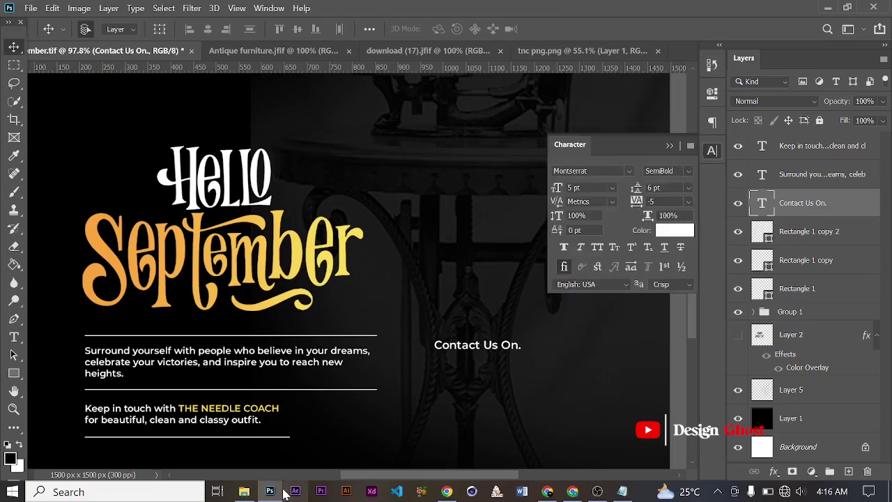
pyautogui.click(678, 229)
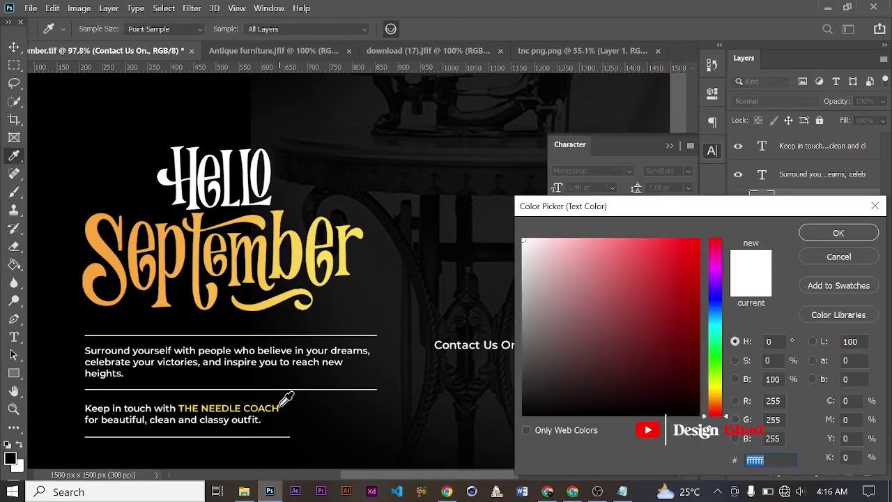
pyautogui.click(278, 408)
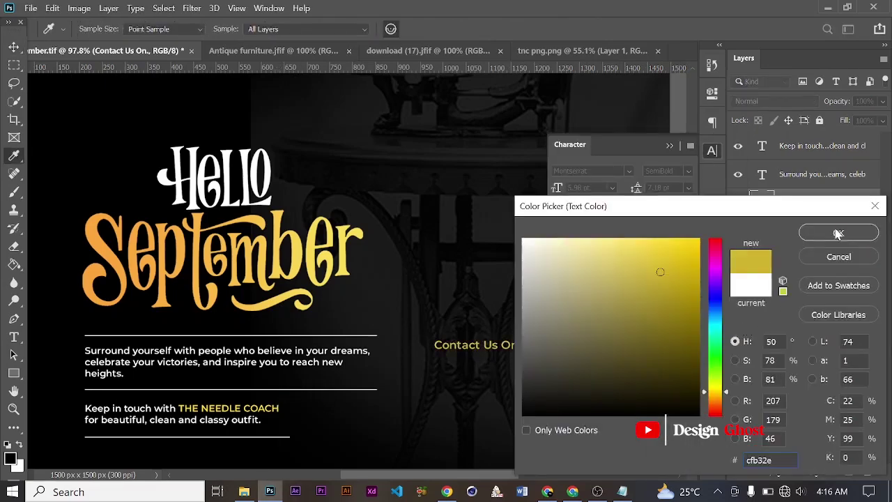
pyautogui.click(838, 233)
pyautogui.click(669, 147)
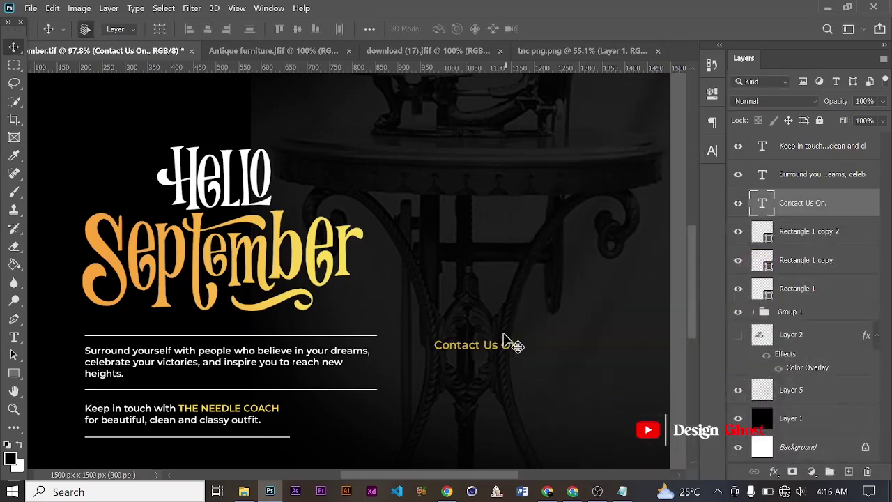
# Duplicate the "Contact Us On." text just below the original and copy the phone number from the tnc text file in Notepad.
pyautogui.moveTo(491, 350); pyautogui.dragTo(495, 368)
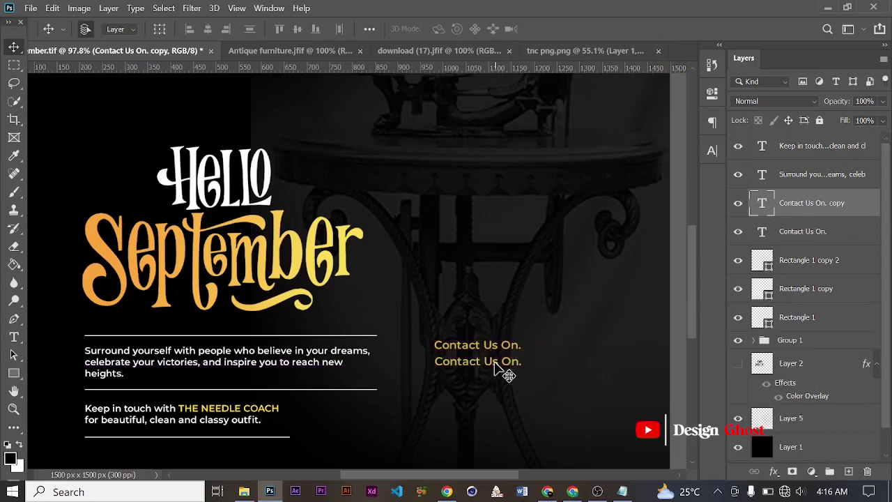
pyautogui.press('t')
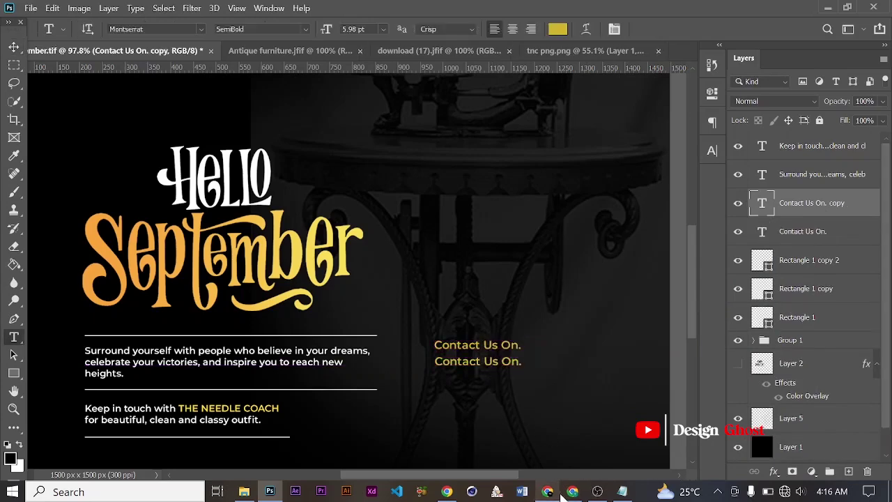
pyautogui.moveTo(550, 492)
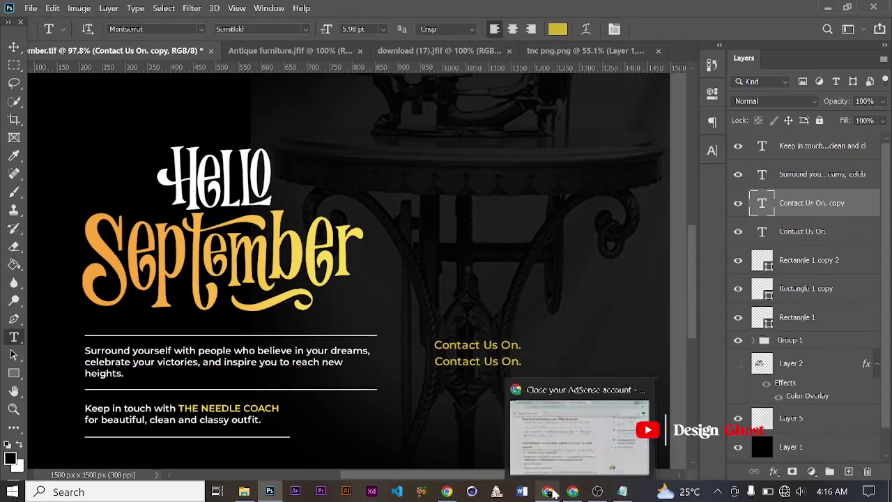
pyautogui.click(622, 491)
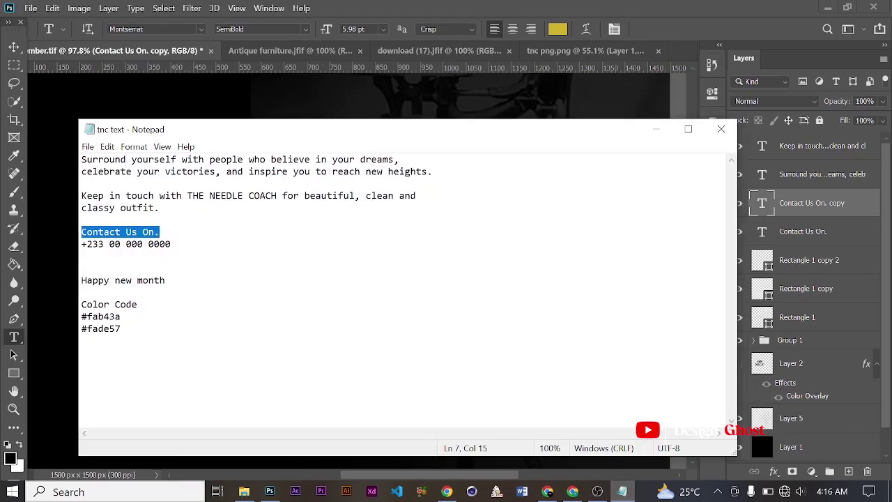
pyautogui.press('Down')
pyautogui.press('End')
pyautogui.hotkey('shift', 'ctrl', 'Left')
pyautogui.hotkey('shift', 'ctrl', 'Left')
pyautogui.hotkey('shift', 'ctrl', 'Left')
pyautogui.hotkey('shift', 'ctrl', 'Left')
pyautogui.hotkey('ctrl', 'c')
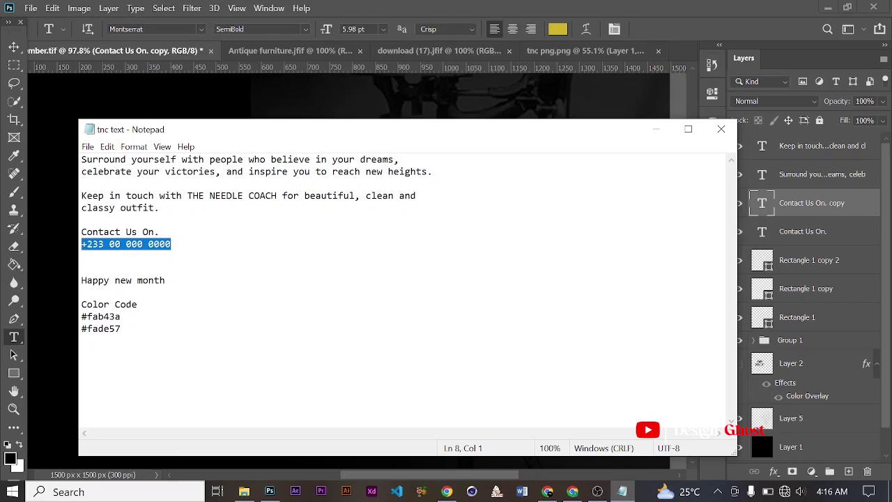
pyautogui.click(656, 129)
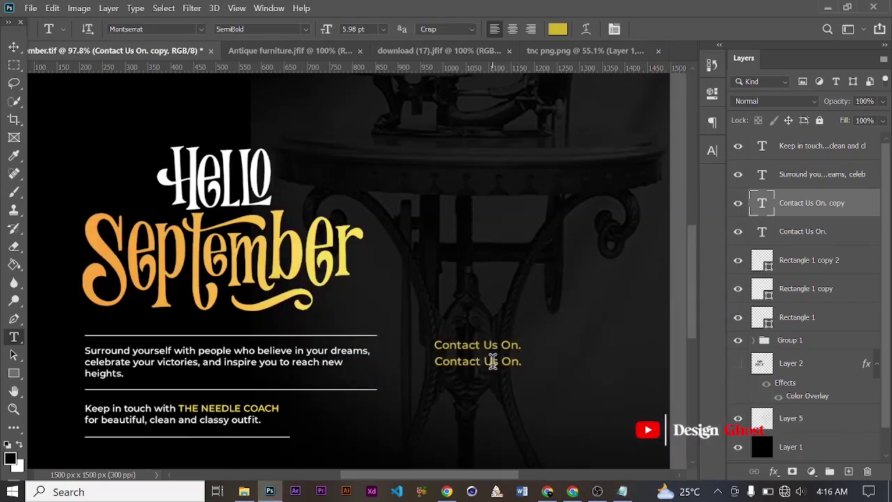
# Replace the duplicated "Contact Us On." wording with the copied phone number and commit the text.
pyautogui.click(492, 360)
pyautogui.hotkey('ctrl', 'a')
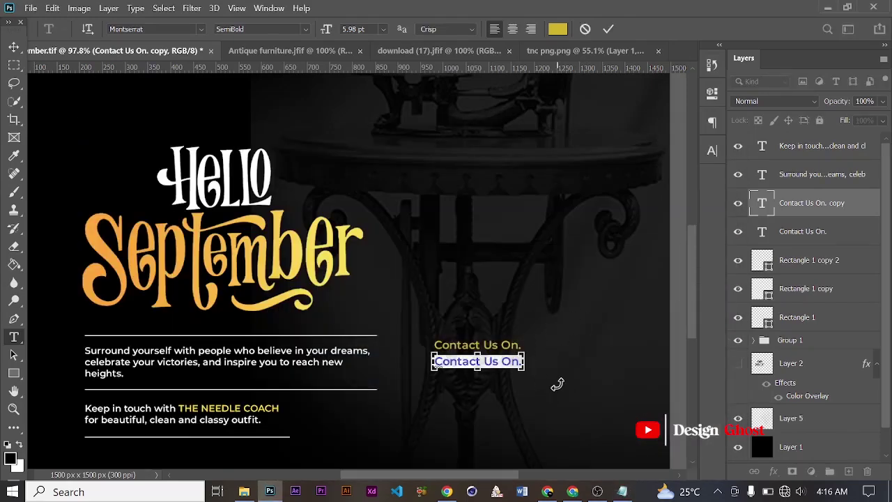
pyautogui.hotkey('ctrl', 'v')
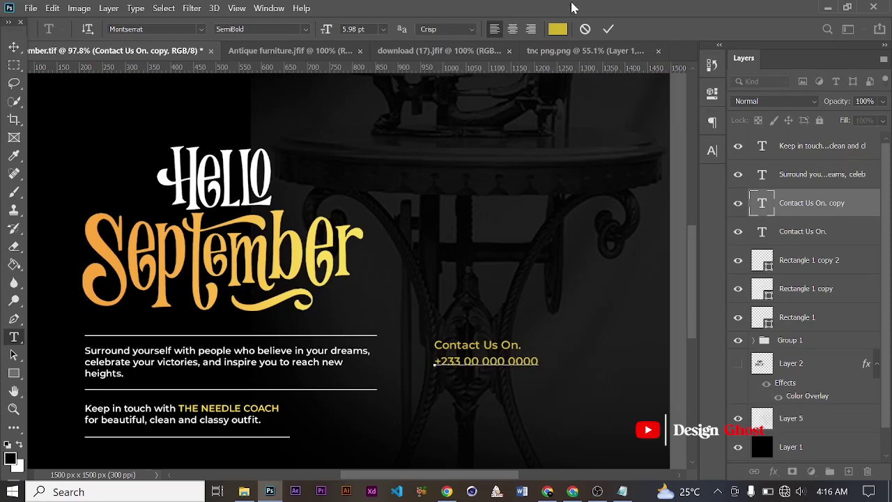
pyautogui.click(607, 31)
# Set the phone number's font to Bebas Regular and its color to white.
pyautogui.click(711, 150)
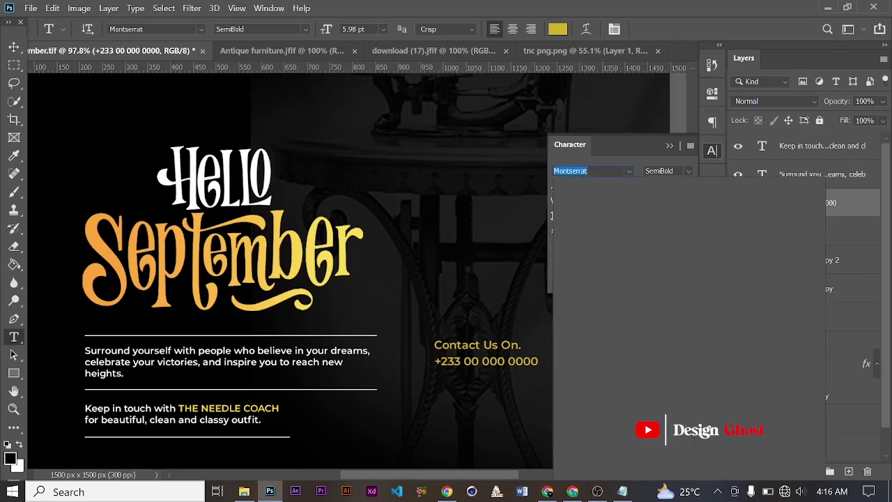
pyautogui.write('bebas')
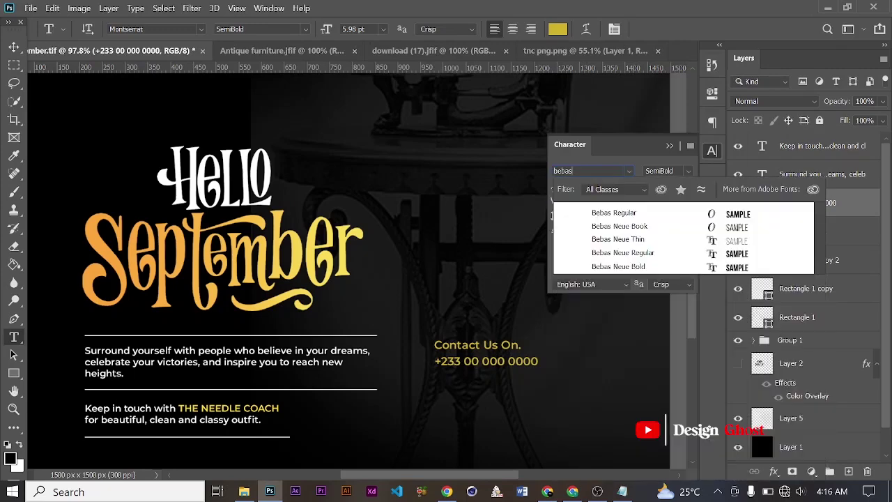
pyautogui.click(630, 214)
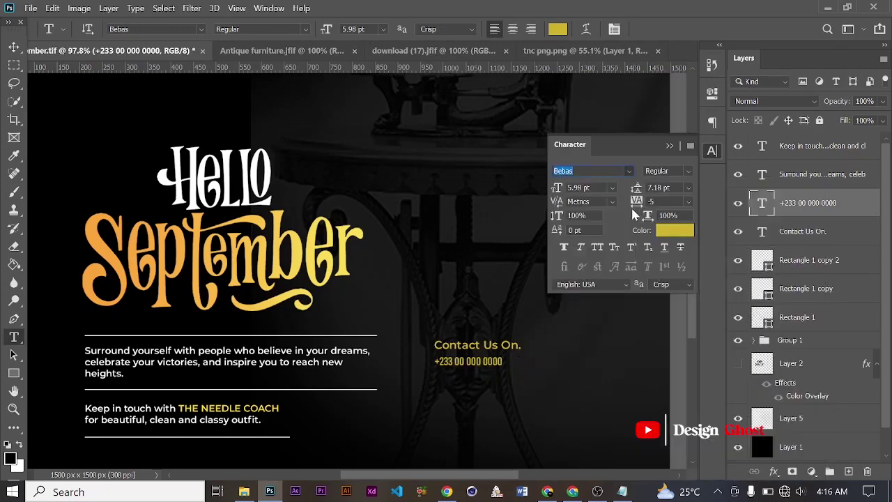
pyautogui.click(668, 235)
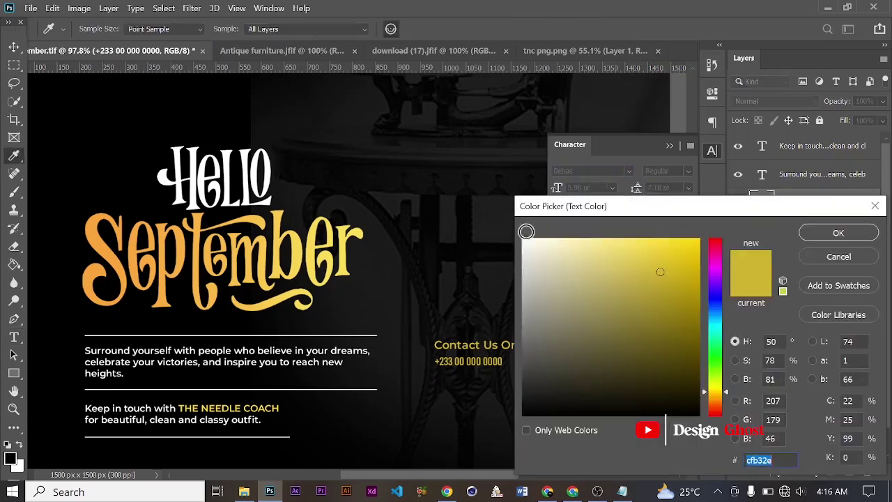
pyautogui.press('Return')
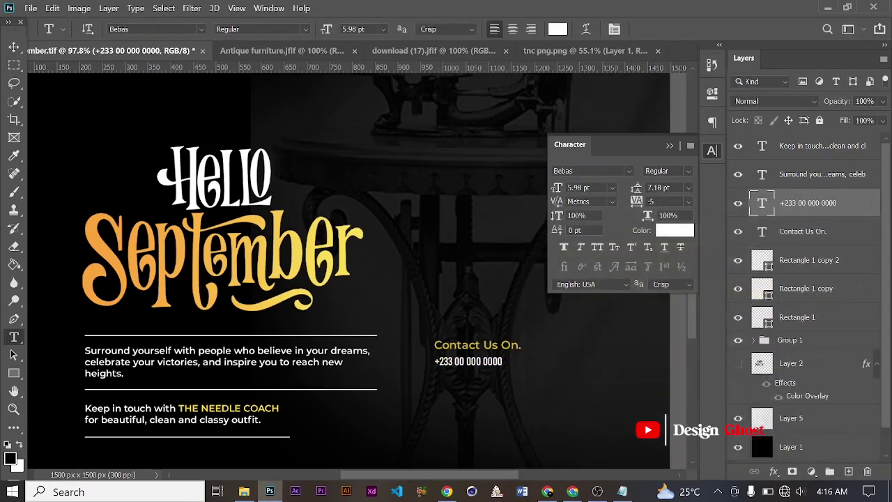
# Set the phone number's tracking to -25 and collapse the character settings.
pyautogui.click(687, 204)
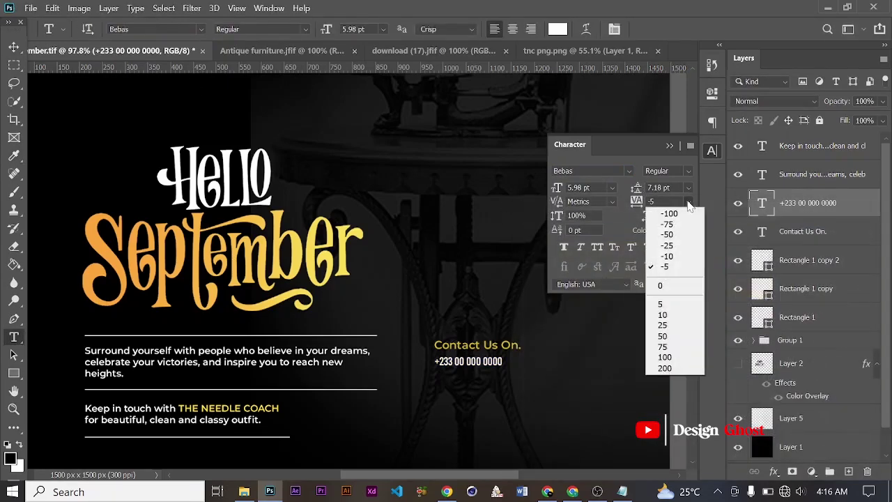
pyautogui.click(688, 256)
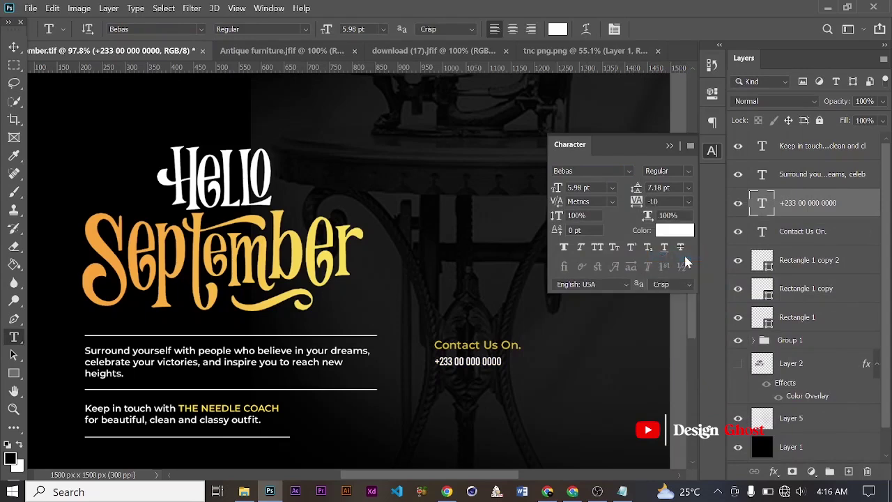
pyautogui.click(688, 204)
pyautogui.click(683, 245)
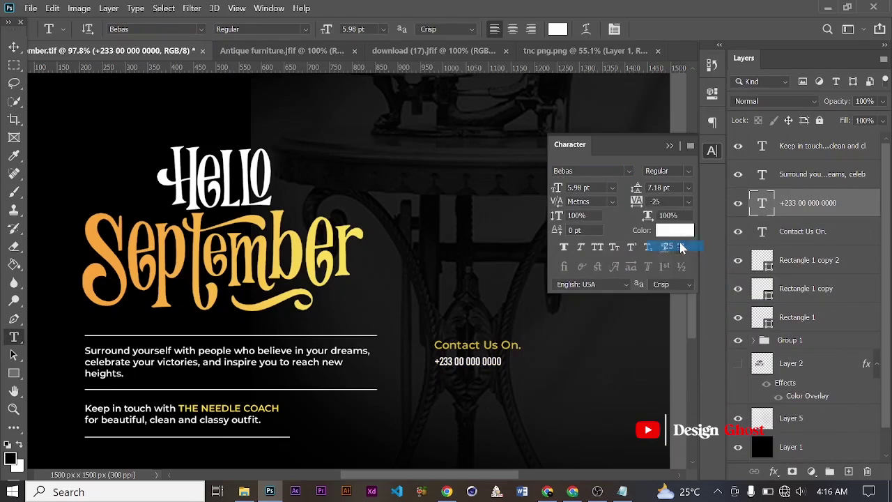
pyautogui.click(14, 47)
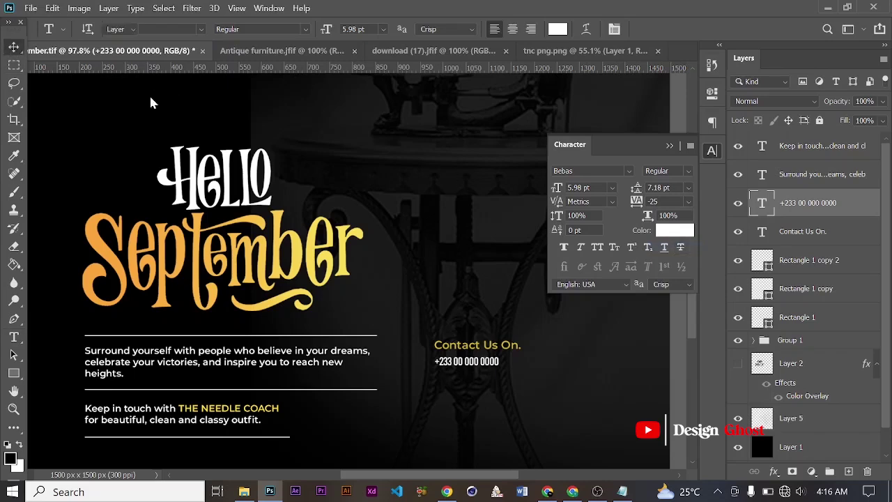
pyautogui.click(669, 145)
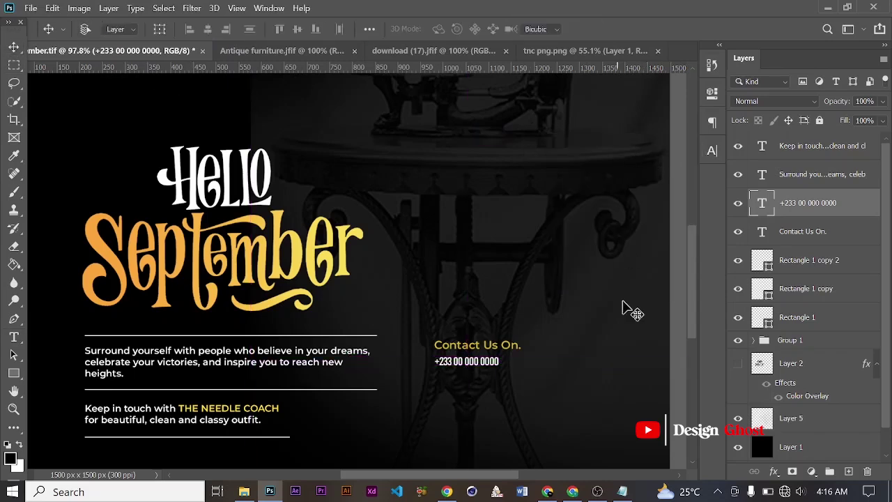
# Scale the phone number up to about 321% and place it directly beneath "Contact Us On.", aligned to its left edge.
pyautogui.hotkey('ctrl', 't')
pyautogui.moveTo(504, 374); pyautogui.dragTo(645, 395)
pyautogui.moveTo(568, 380); pyautogui.dragTo(578, 376)
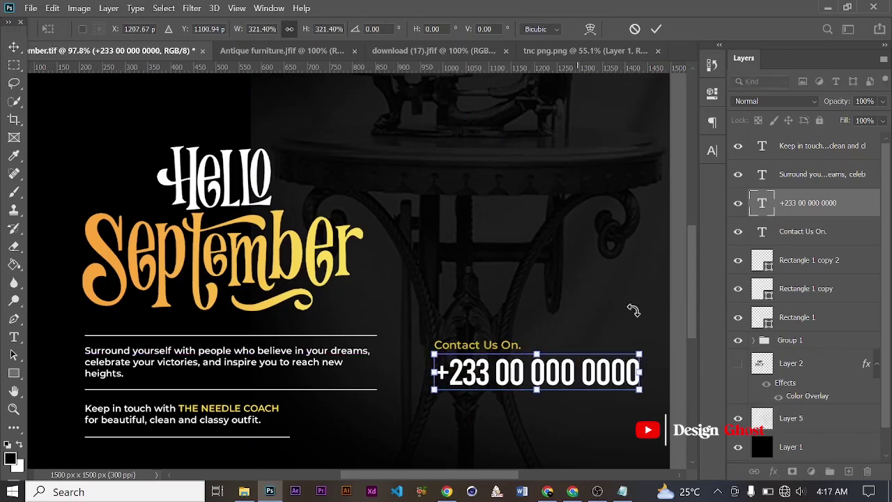
pyautogui.press('Return')
# Move both contact lines slightly up and to the left, and shift the phone number a little further left than "Contact Us On.".
pyautogui.keyDown('ctrl'); pyautogui.click(820, 237); pyautogui.keyUp('ctrl')
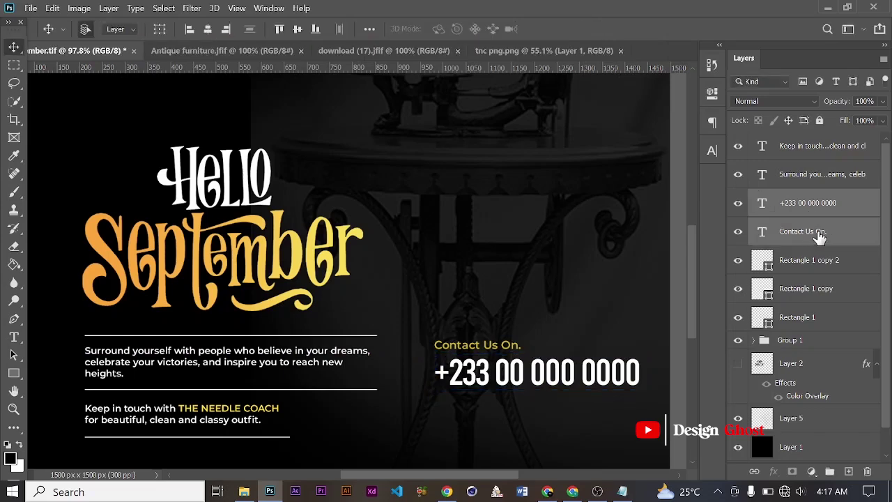
pyautogui.moveTo(516, 384); pyautogui.dragTo(499, 378)
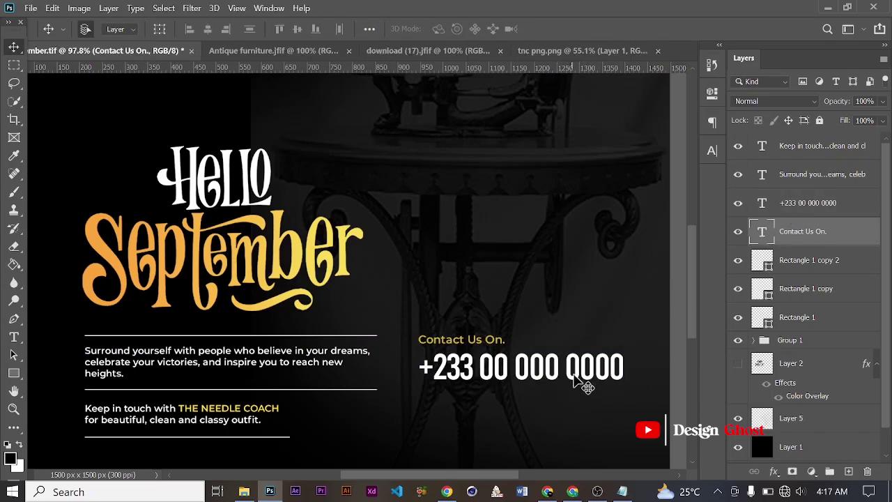
pyautogui.moveTo(583, 378); pyautogui.dragTo(572, 376)
# Scale the phone number down slightly from its lower-right corner to about 17.6 pt.
pyautogui.scroll(-3, 572, 379)
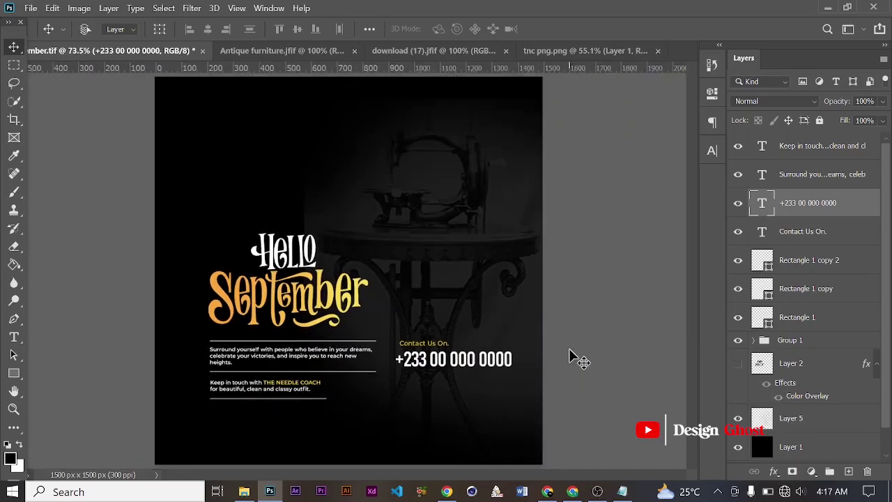
pyautogui.scroll(2, 574, 358)
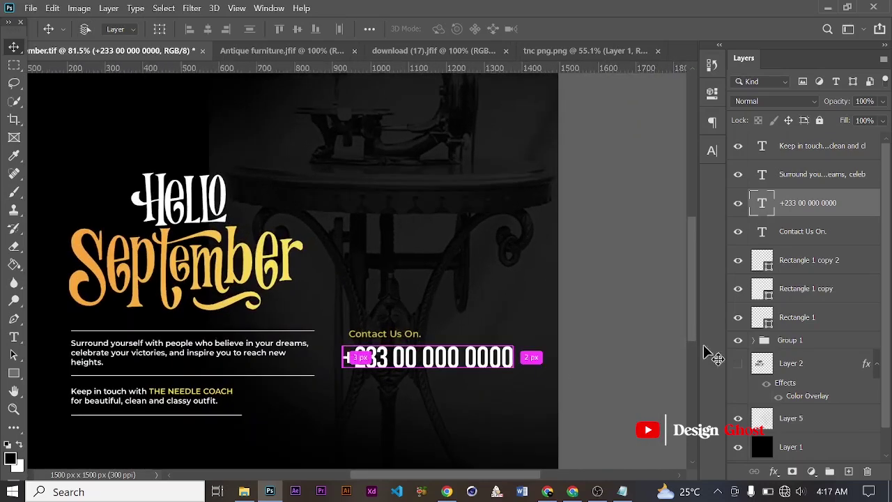
pyautogui.hotkey('ctrl', 't')
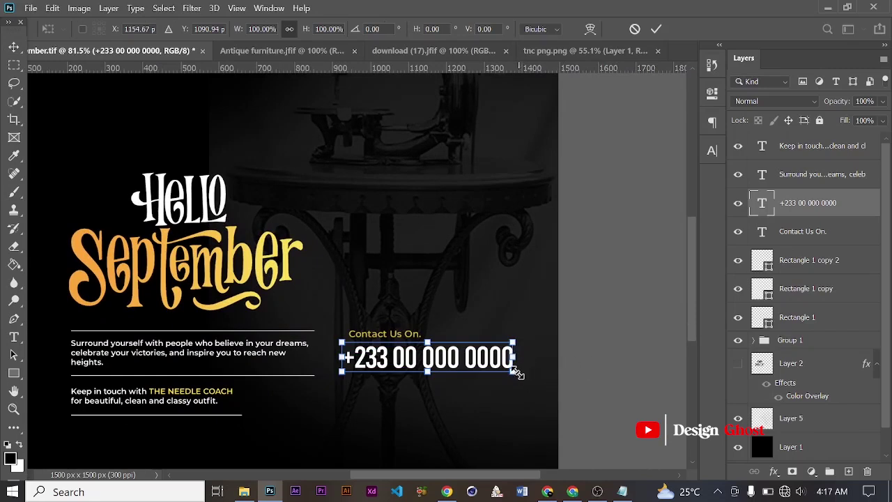
pyautogui.moveTo(516, 376); pyautogui.dragTo(503, 374)
pyautogui.press('Return')
# Try tighter tracking values of -75 and -50 on the phone number.
pyautogui.click(711, 152)
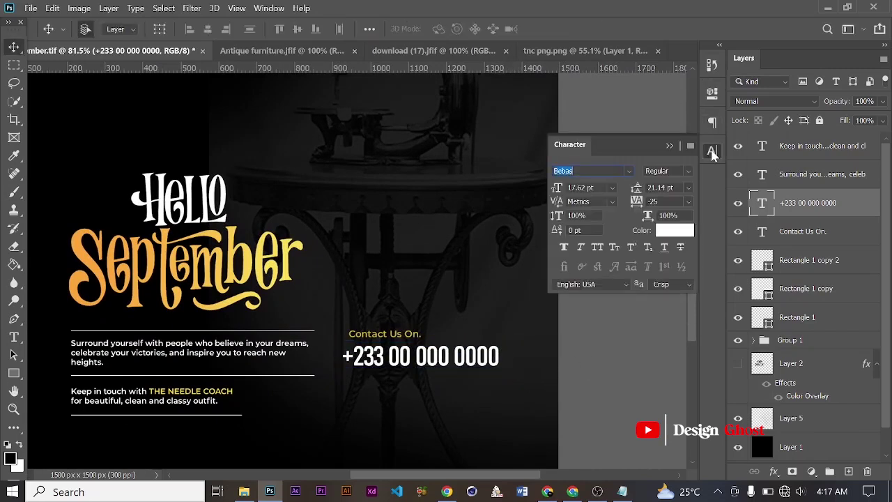
pyautogui.click(688, 202)
pyautogui.click(666, 169)
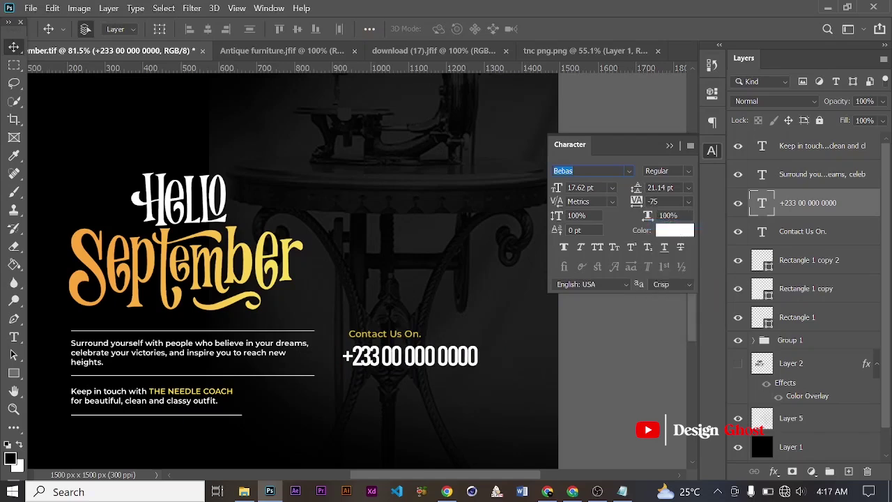
pyautogui.click(688, 202)
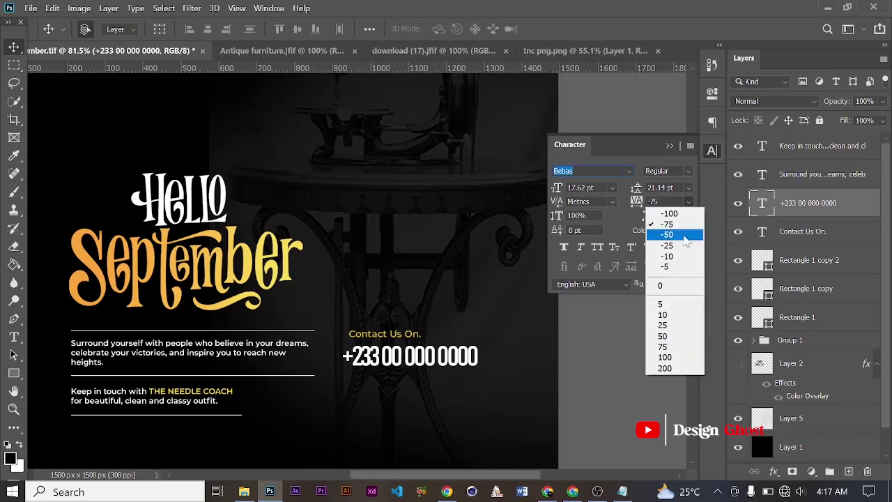
pyautogui.click(685, 240)
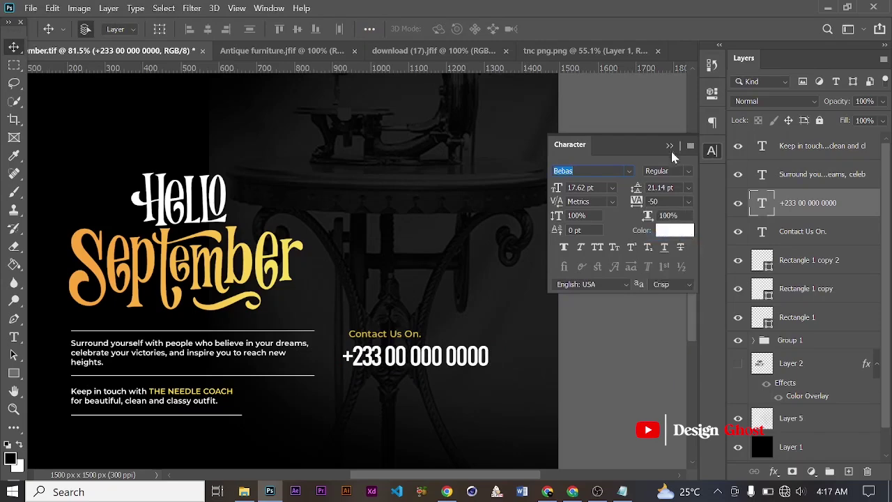
pyautogui.click(668, 145)
# Save the flyer document.
pyautogui.scroll(1, 398, 343)
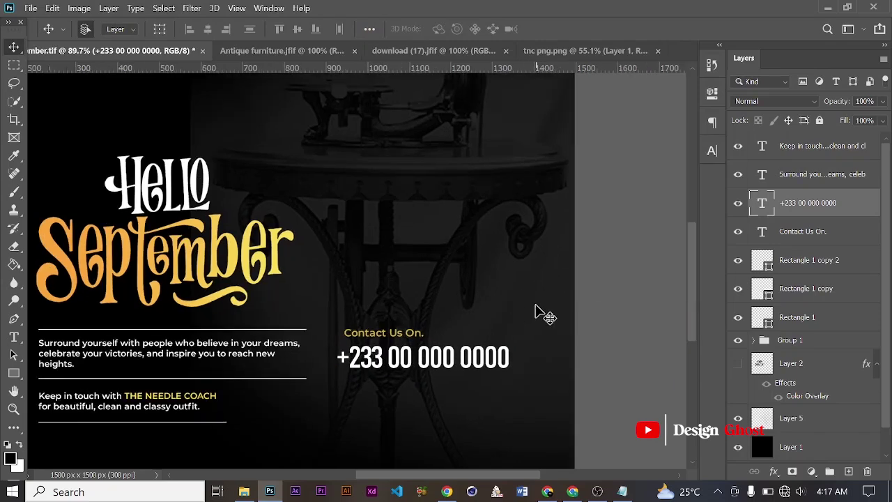
pyautogui.scroll(-3, 543, 315)
pyautogui.hotkey('ctrl', 's')
pyautogui.scroll(3, 480, 348)
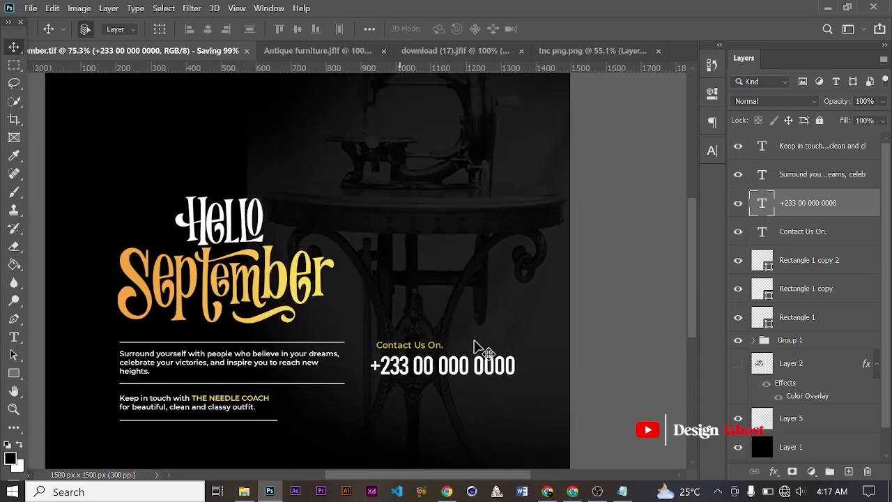
# Move the phone number slightly up, closer to the "Contact Us On." line, keeping its size.
pyautogui.scroll(1, 473, 346)
pyautogui.moveTo(480, 370); pyautogui.dragTo(479, 367)
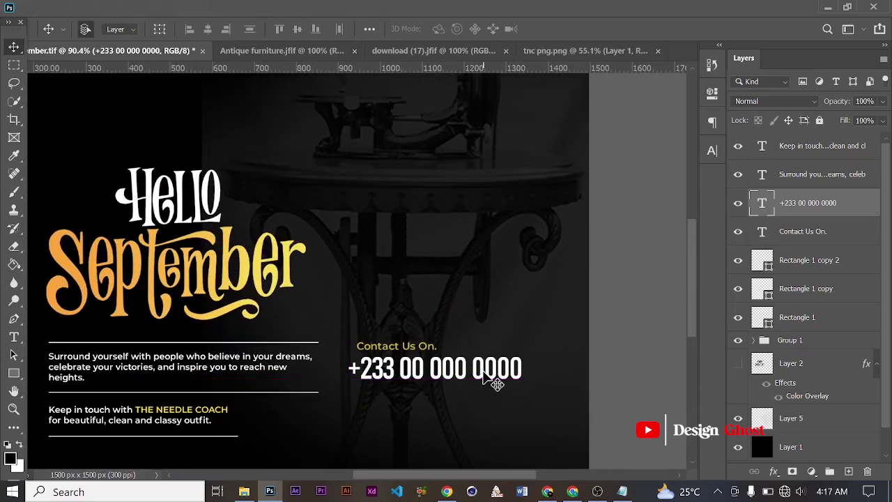
pyautogui.scroll(2, 496, 384)
pyautogui.hotkey('ctrl', 't')
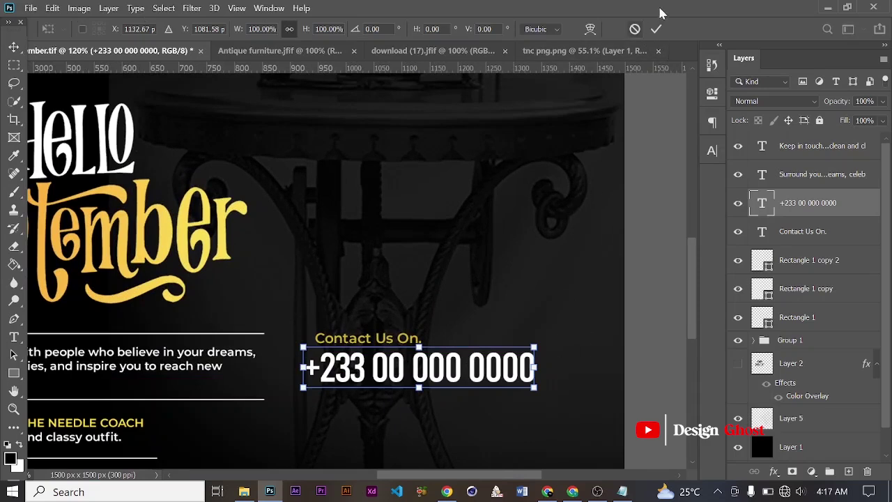
pyautogui.click(656, 29)
# Set the phone number's tracking to -50.
pyautogui.click(711, 151)
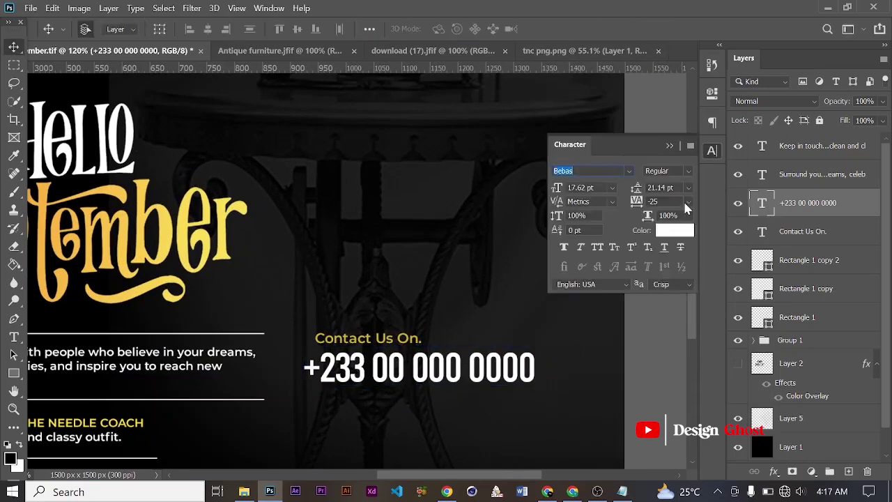
pyautogui.click(688, 204)
pyautogui.click(670, 234)
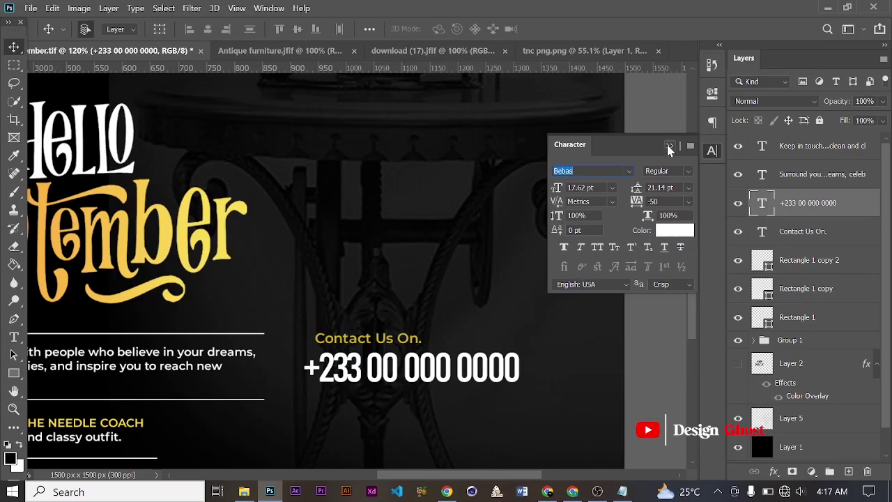
pyautogui.click(669, 147)
# Shift "Contact Us On." left and nudge it until it nearly lines up with the phone number's left edge.
pyautogui.keyDown('alt'); pyautogui.scroll(2, 386, 373); pyautogui.keyUp('alt')
pyautogui.moveTo(395, 334); pyautogui.dragTo(383, 332)
pyautogui.keyDown('alt'); pyautogui.scroll(-3, 404, 348); pyautogui.keyUp('alt')
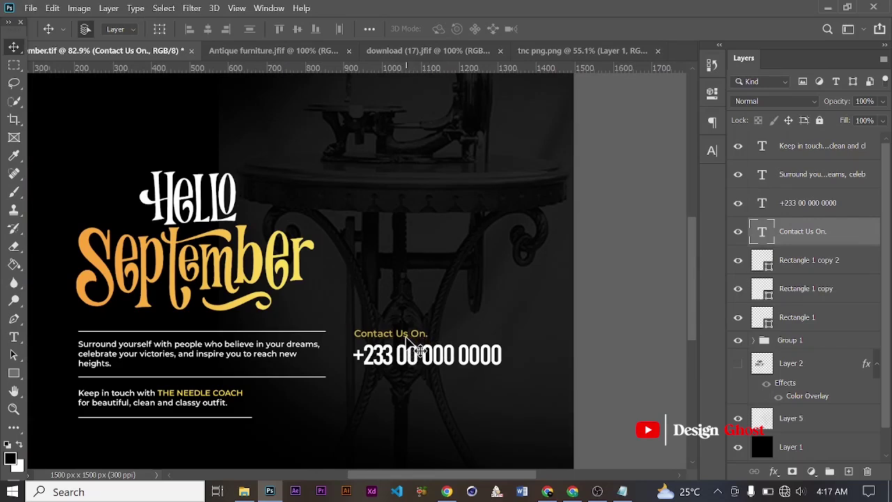
pyautogui.press('Right')
pyautogui.press('Right')
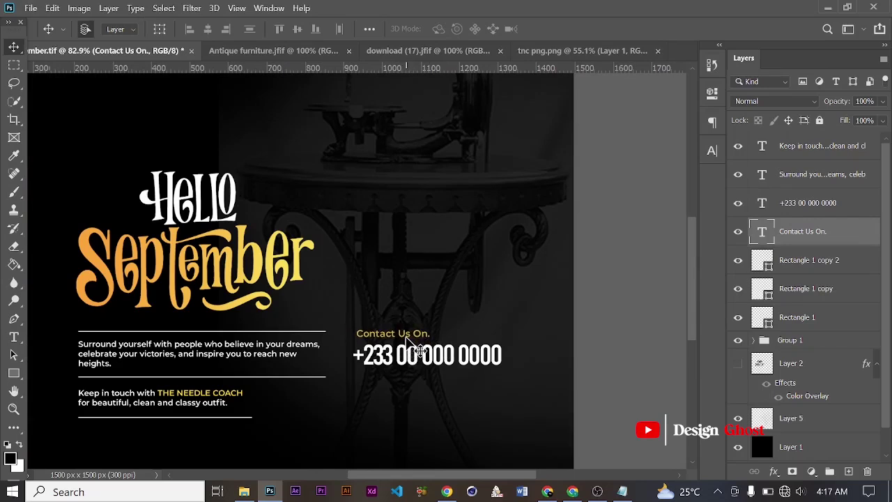
pyautogui.press('Left')
pyautogui.press('Left')
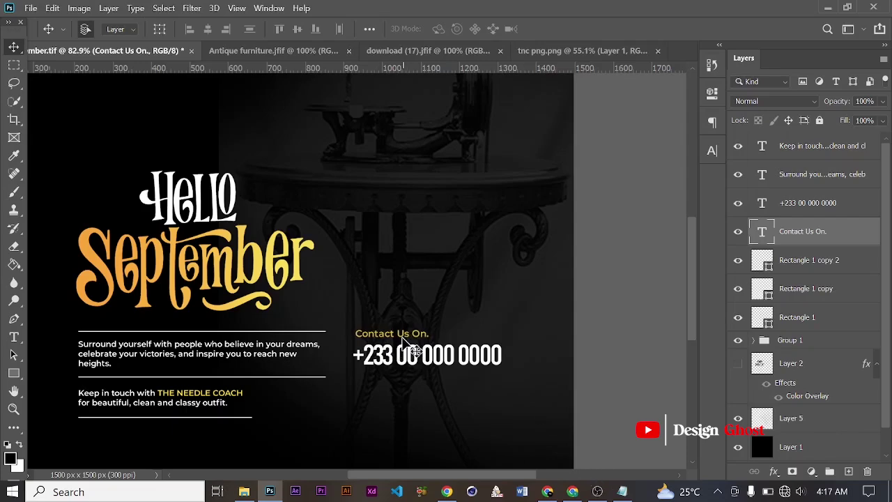
# Close the source images download (17).jfif and Antique furniture.jfif.
pyautogui.scroll(-1, 403, 339)
pyautogui.hscroll(-1, 403, 340)
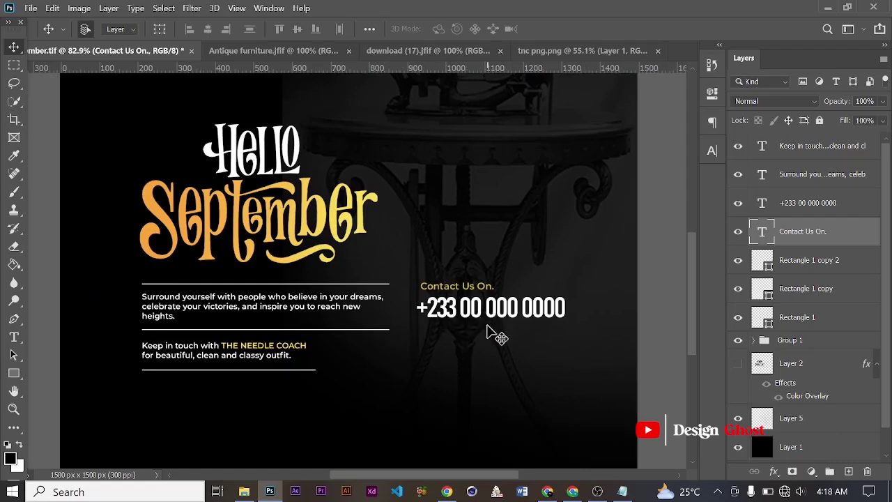
pyautogui.scroll(-3, 491, 338)
pyautogui.scroll(3, 490, 340)
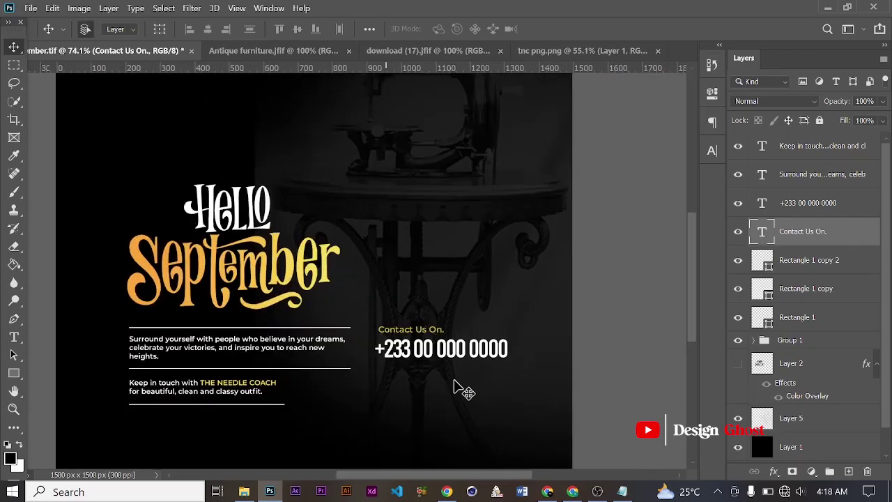
pyautogui.click(457, 55)
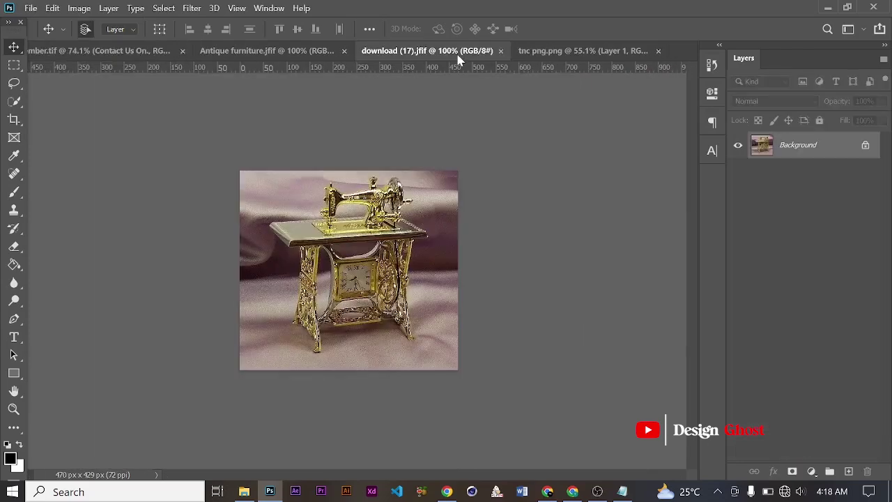
pyautogui.click(501, 51)
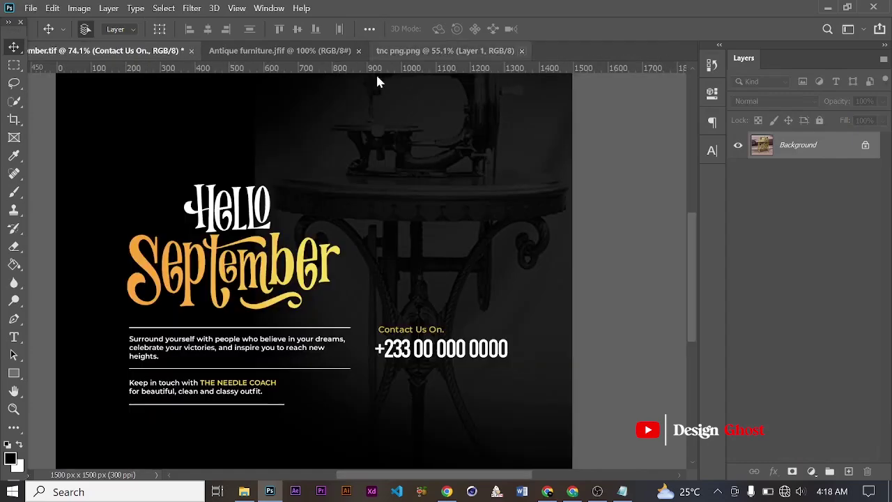
pyautogui.click(317, 54)
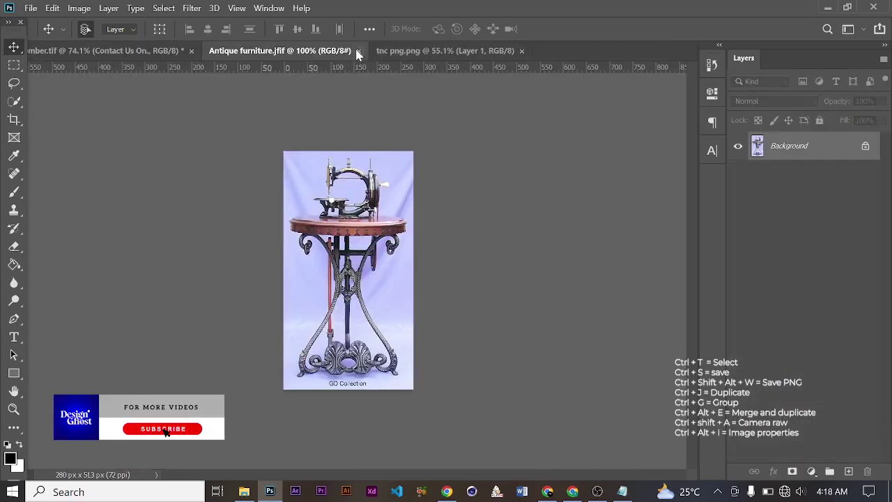
pyautogui.click(358, 51)
# Switch to the tnc text file in Notepad, copy the line "Happy new month", and return to the flyer.
pyautogui.click(622, 491)
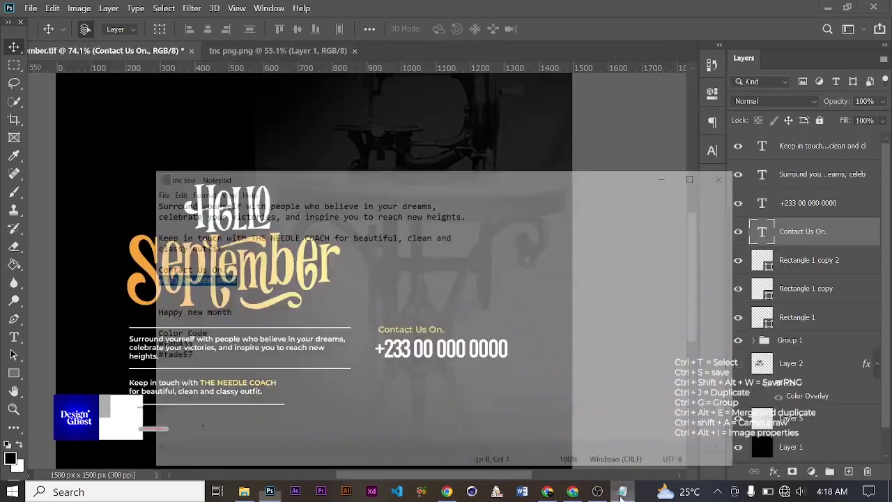
pyautogui.moveTo(340, 131); pyautogui.dragTo(465, 118)
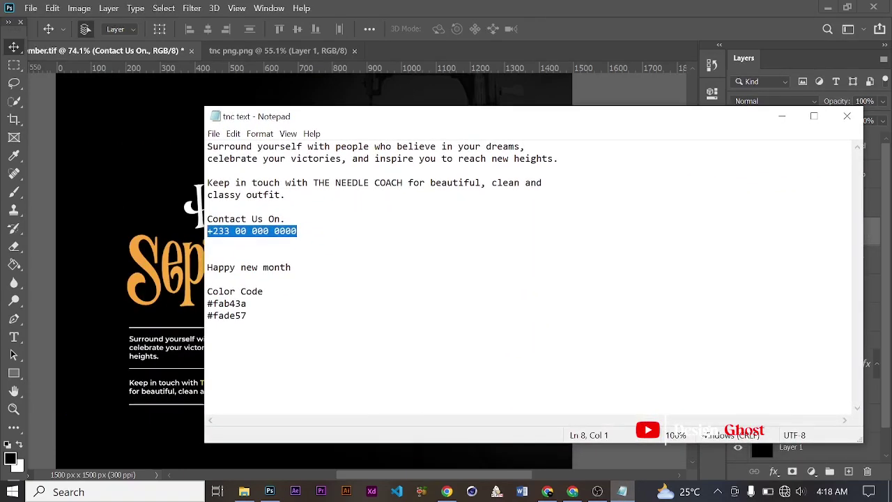
pyautogui.moveTo(207, 267); pyautogui.dragTo(297, 266)
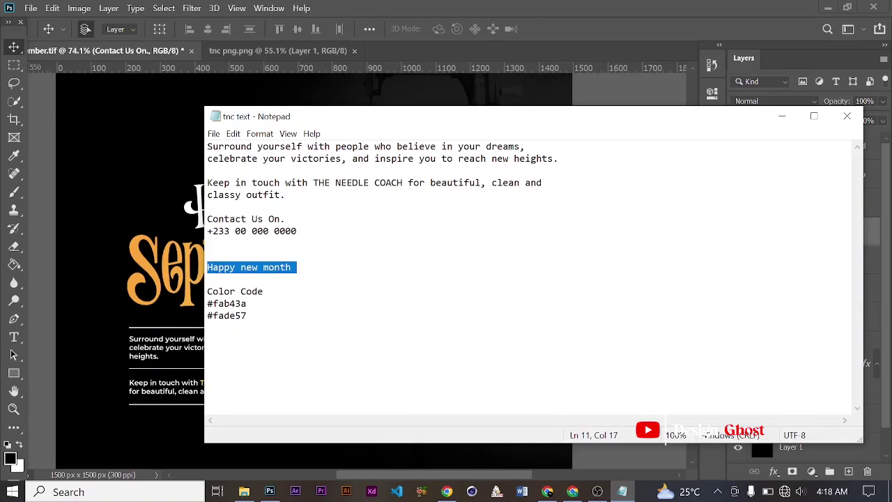
pyautogui.click(782, 115)
# Duplicate the "Surround yourself" paragraph below the message block and replace the copy's text with "Happy new month".
pyautogui.scroll(-4, 384, 375)
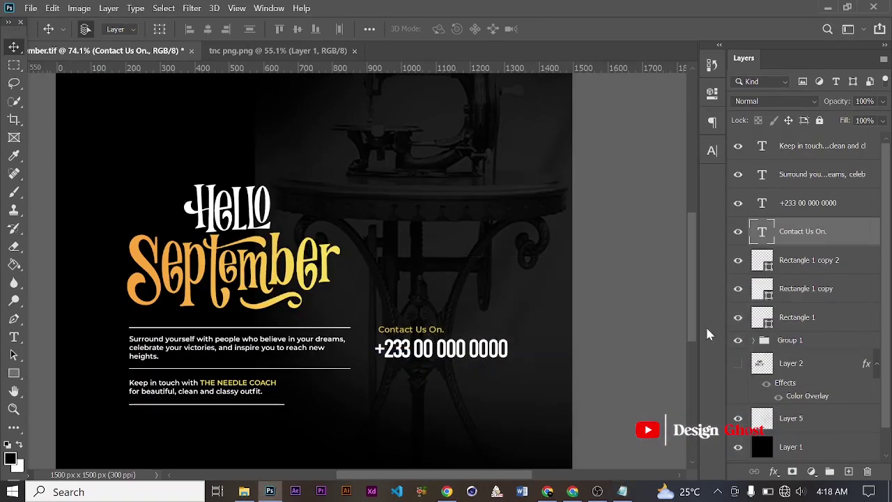
pyautogui.scroll(1, 368, 355)
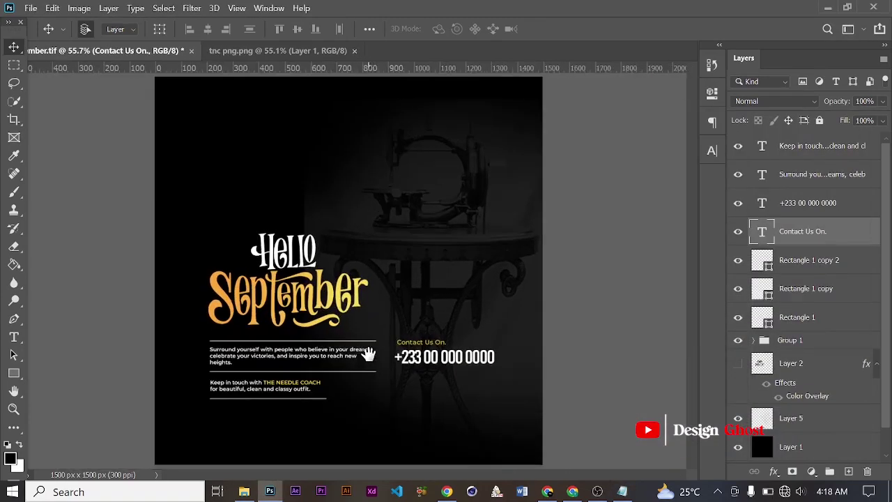
pyautogui.scroll(1, 383, 368)
pyautogui.moveTo(382, 368); pyautogui.dragTo(402, 330)
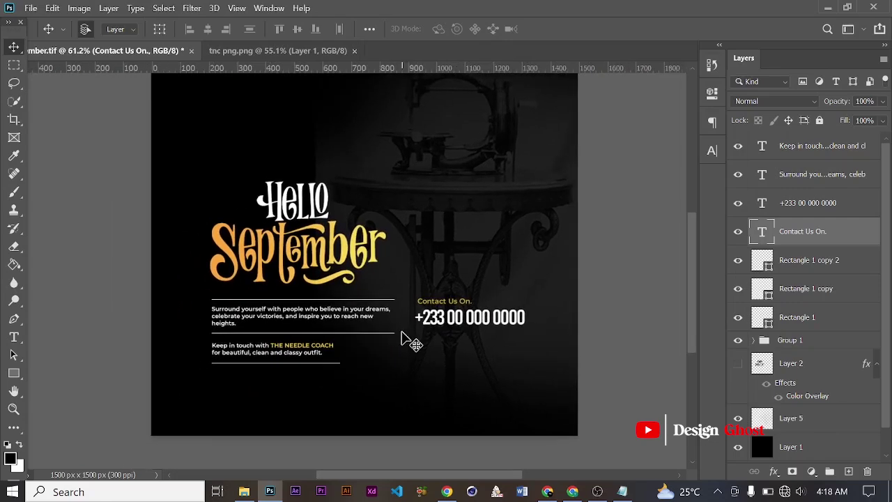
pyautogui.scroll(1, 394, 367)
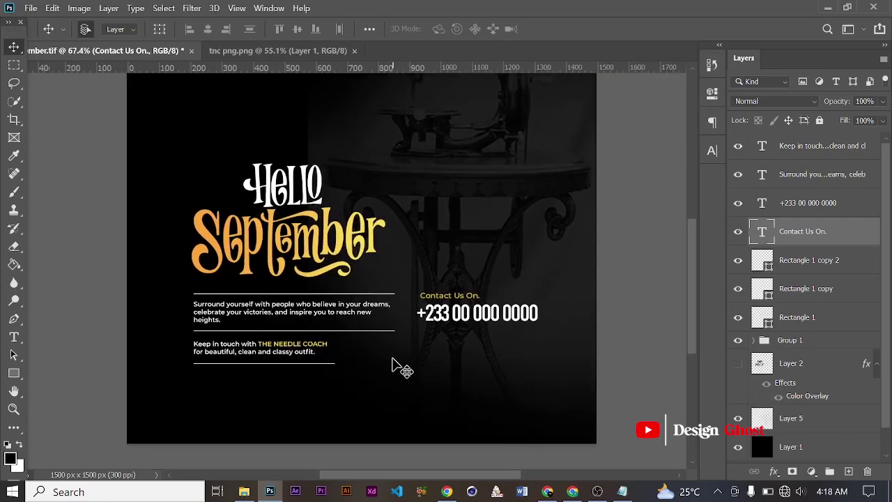
pyautogui.scroll(2, 392, 364)
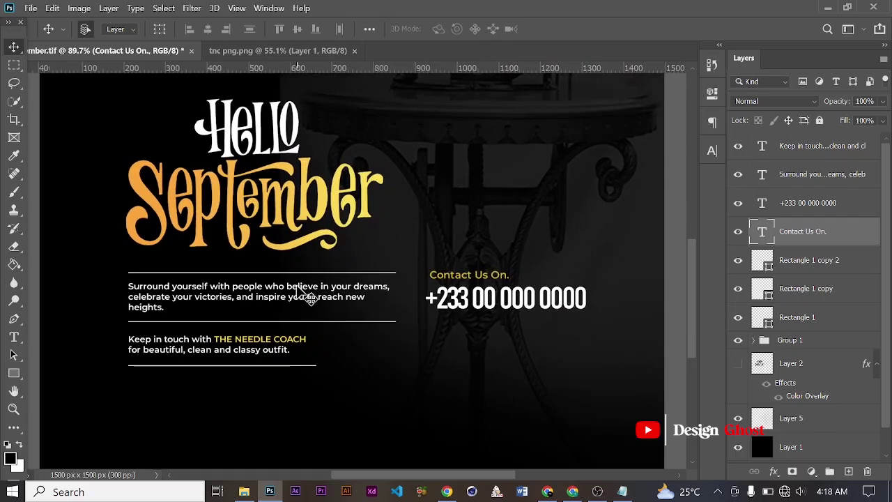
pyautogui.moveTo(306, 297); pyautogui.dragTo(400, 413)
pyautogui.press('t')
pyautogui.click(396, 399)
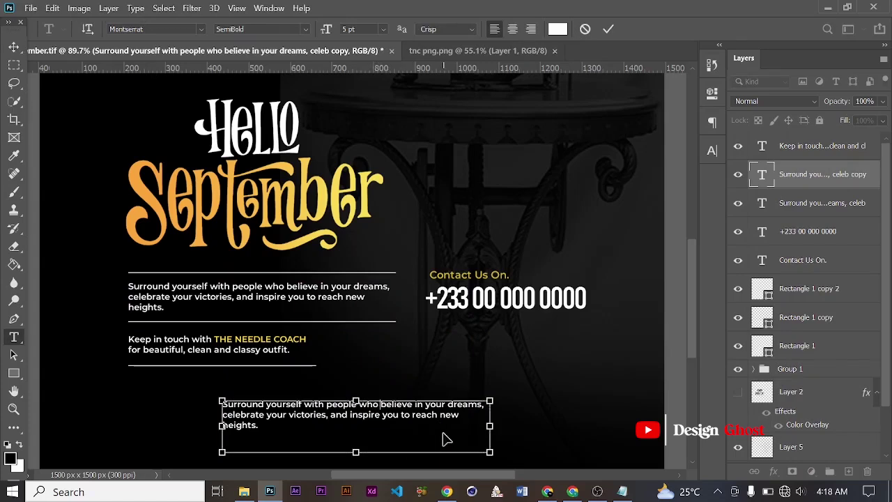
pyautogui.hotkey('ctrl', 'a')
pyautogui.write('Happy new month')
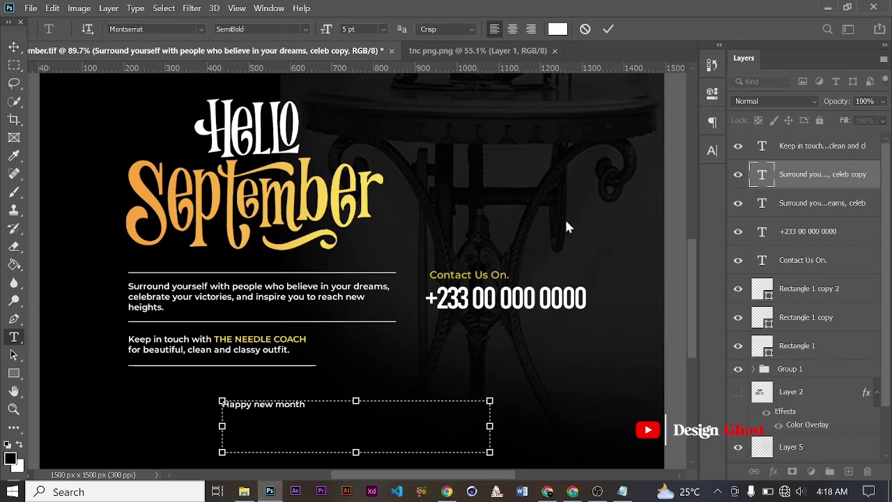
pyautogui.click(608, 28)
# Set the "Happy new month" text in all caps with a tracking of 635.
pyautogui.click(712, 150)
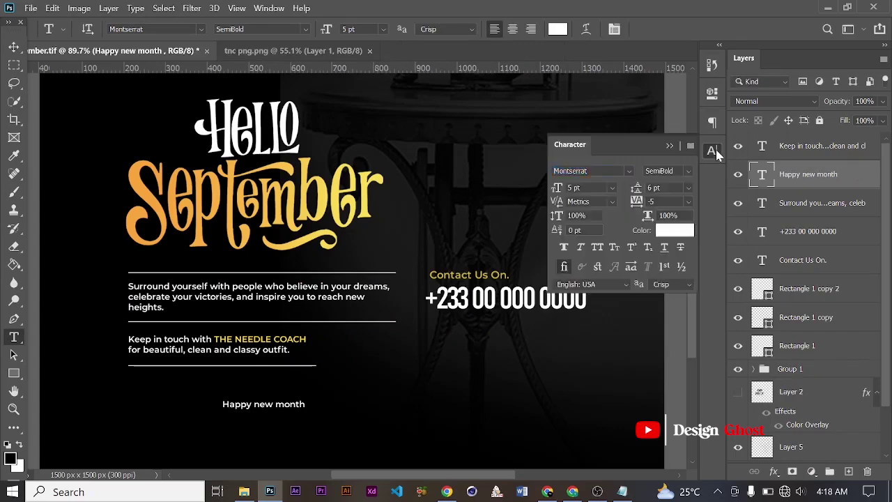
pyautogui.click(597, 247)
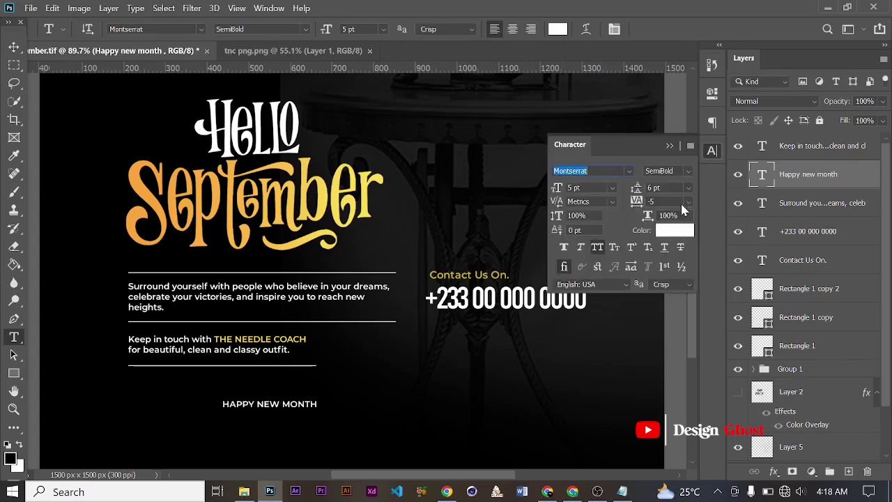
pyautogui.moveTo(636, 200); pyautogui.dragTo(655, 200)
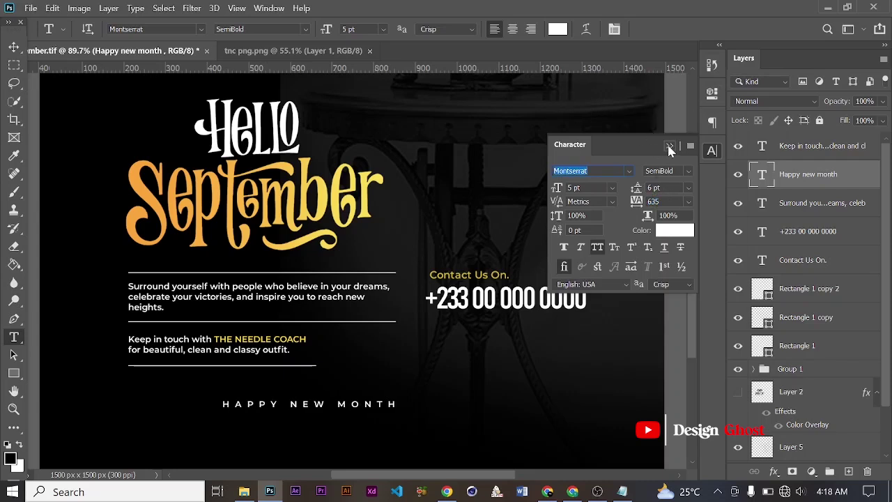
pyautogui.click(669, 148)
# Center the "Happy new month" text layer horizontally on the whole canvas.
pyautogui.click(14, 46)
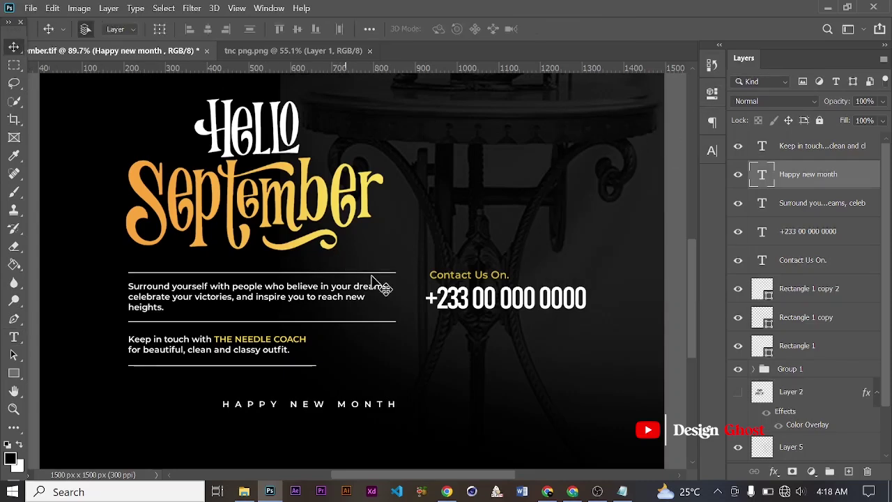
pyautogui.hotkey('ctrl', 'a')
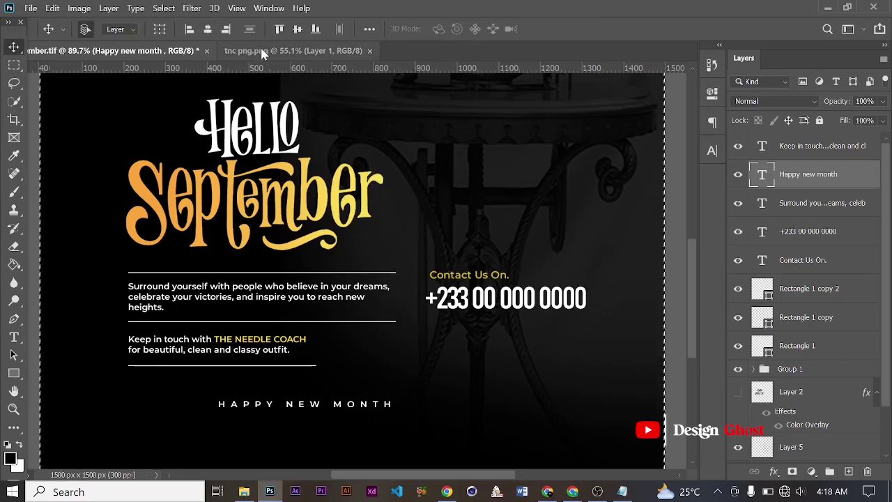
pyautogui.click(209, 29)
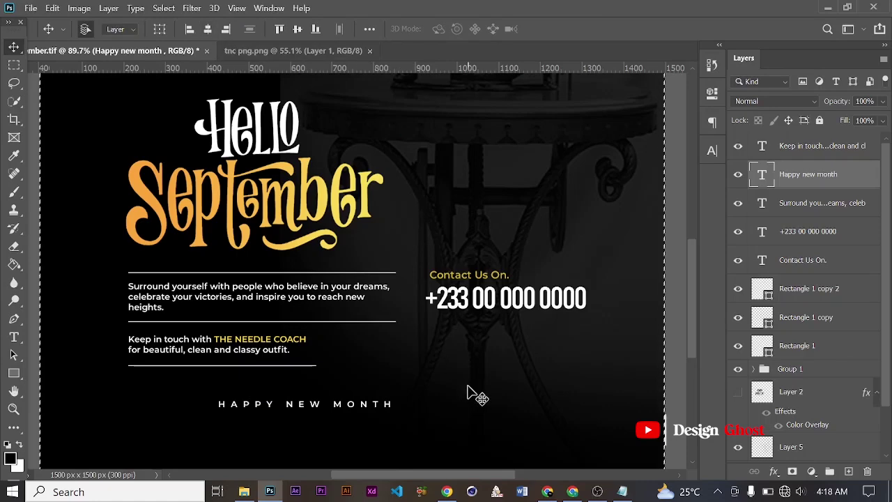
pyautogui.scroll(-2, 471, 392)
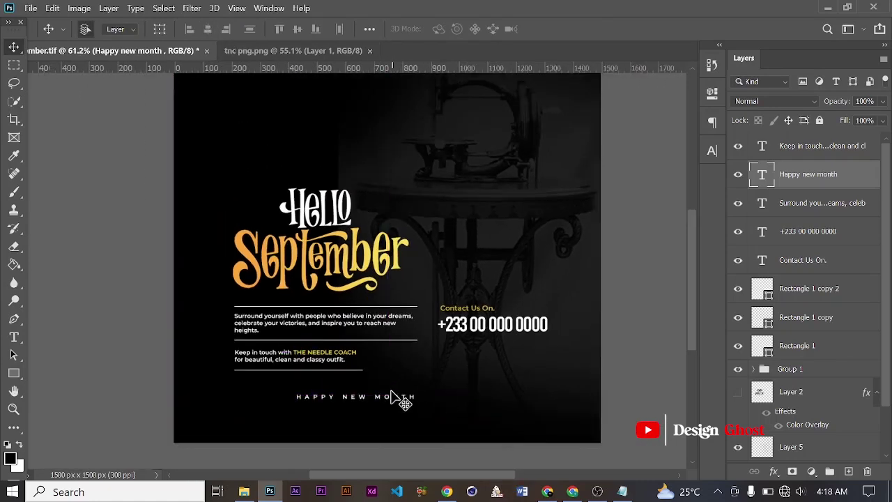
# Move the "HAPPY NEW MONTH" line near the canvas's horizontal centre, slightly higher below the message block.
pyautogui.moveTo(394, 403); pyautogui.dragTo(418, 402)
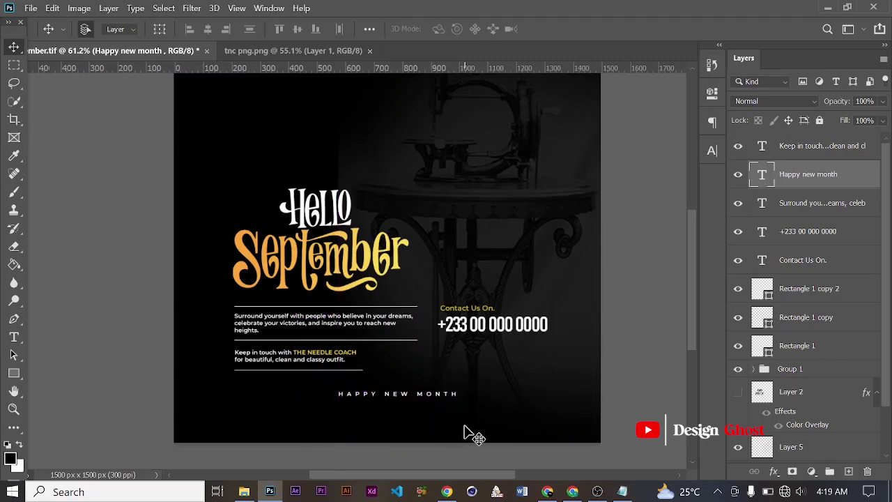
pyautogui.scroll(-1, 455, 412)
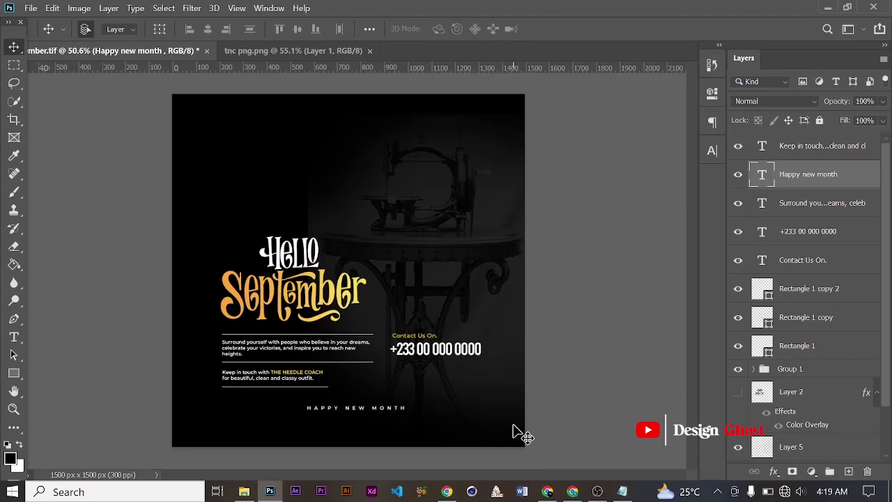
# Draw a rectangle about 379 × 99 px directly below the phone number.
pyautogui.scroll(1, 479, 411)
pyautogui.scroll(3, 487, 412)
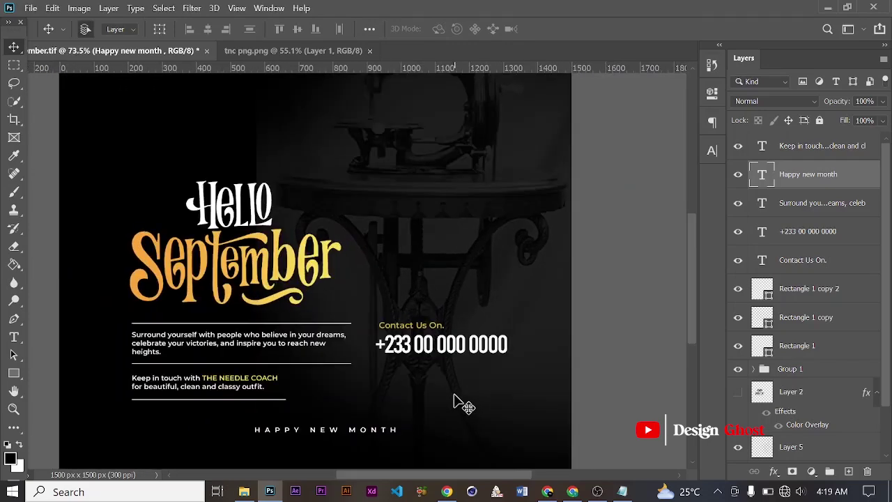
pyautogui.moveTo(464, 404); pyautogui.dragTo(445, 355)
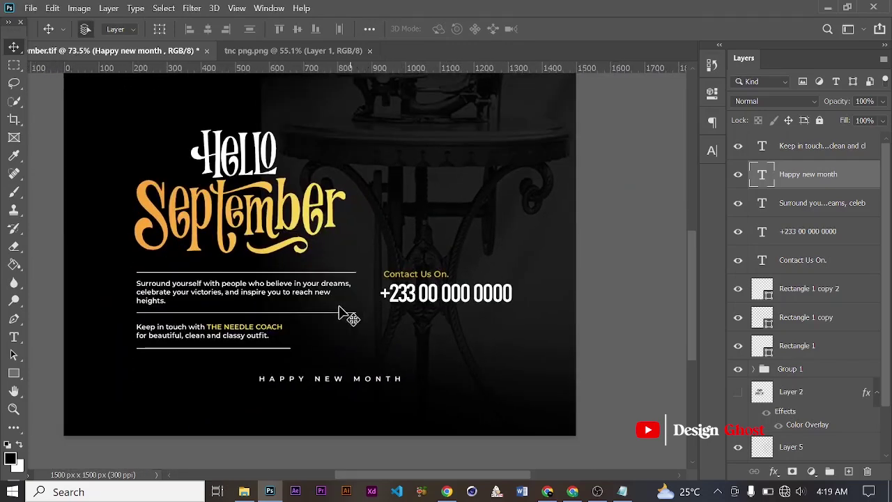
pyautogui.click(14, 372)
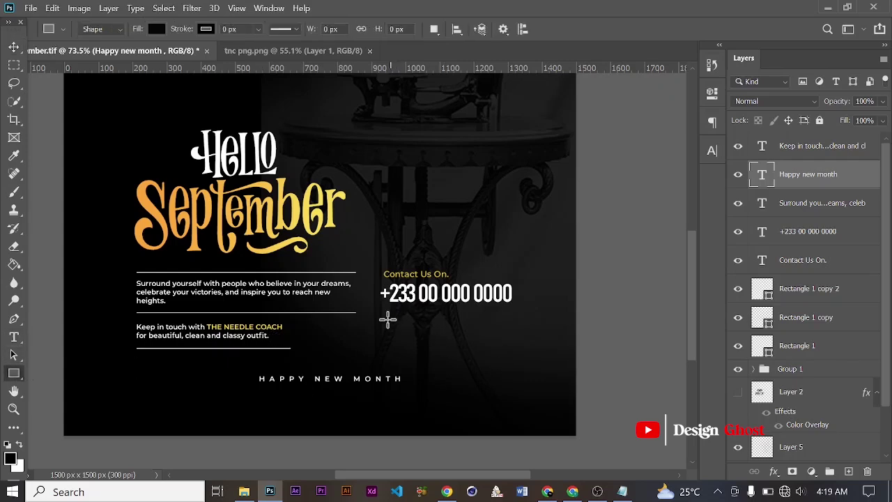
pyautogui.moveTo(384, 316); pyautogui.dragTo(513, 348)
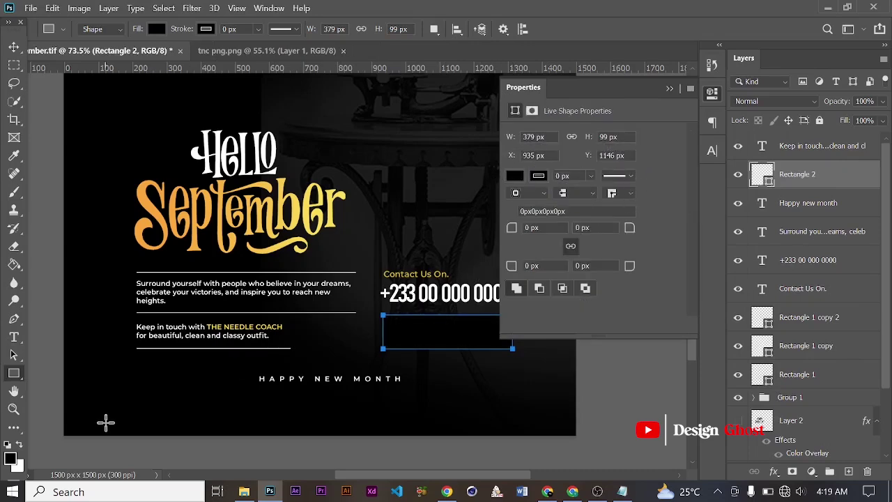
# Sample the yellow #fad351 from the "September" lettering and fill the new rectangle with it.
pyautogui.click(11, 460)
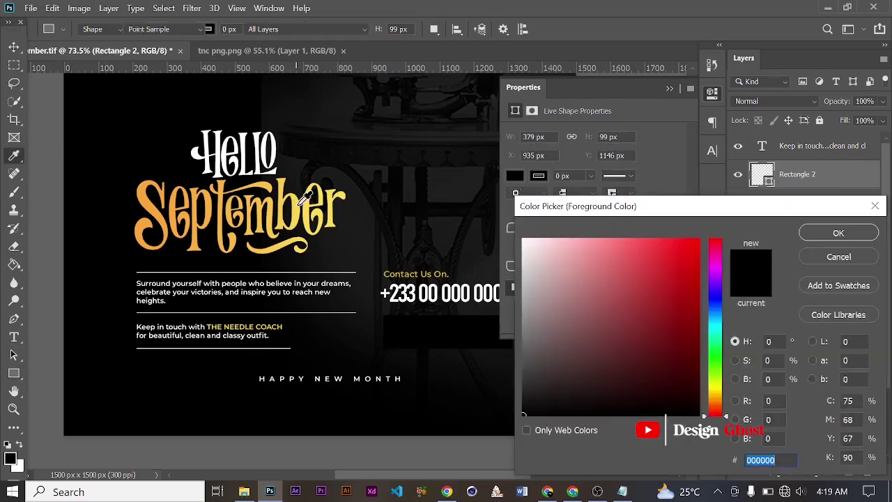
pyautogui.click(301, 200)
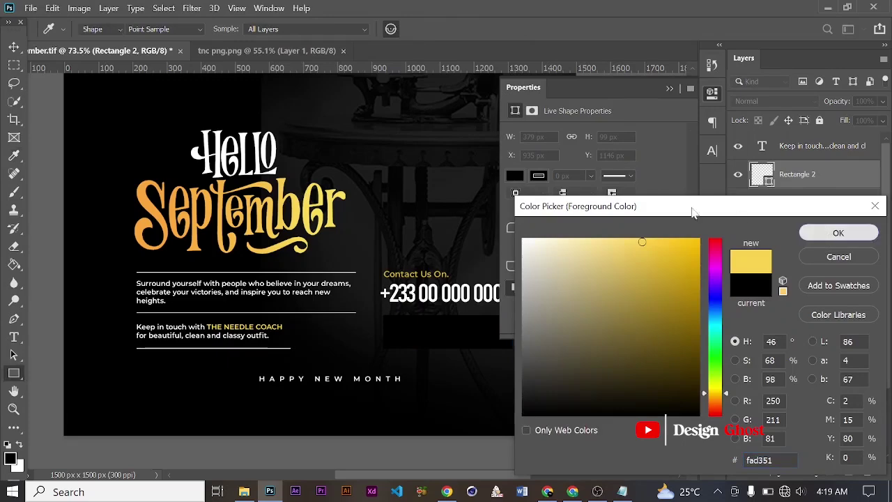
pyautogui.click(830, 233)
pyautogui.click(514, 175)
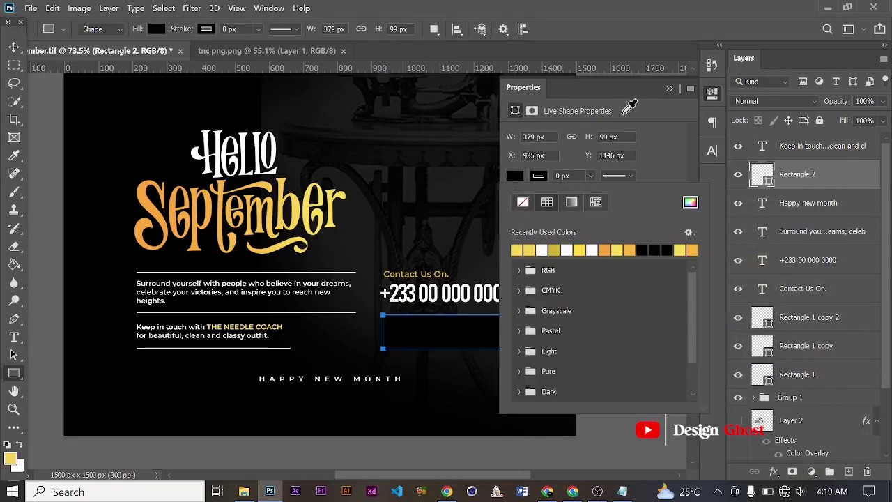
pyautogui.hotkey('alt', 'BackSpace')
pyautogui.click(689, 81)
pyautogui.click(688, 81)
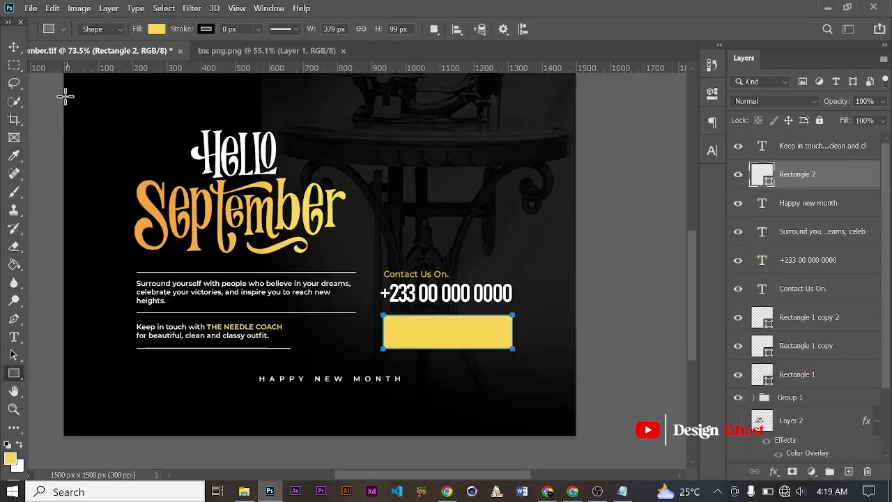
# Duplicate the phone number text onto the yellow rectangle and bring the copy to the top of the layer stack.
pyautogui.click(14, 47)
pyautogui.scroll(-2, 293, 317)
pyautogui.scroll(1, 470, 404)
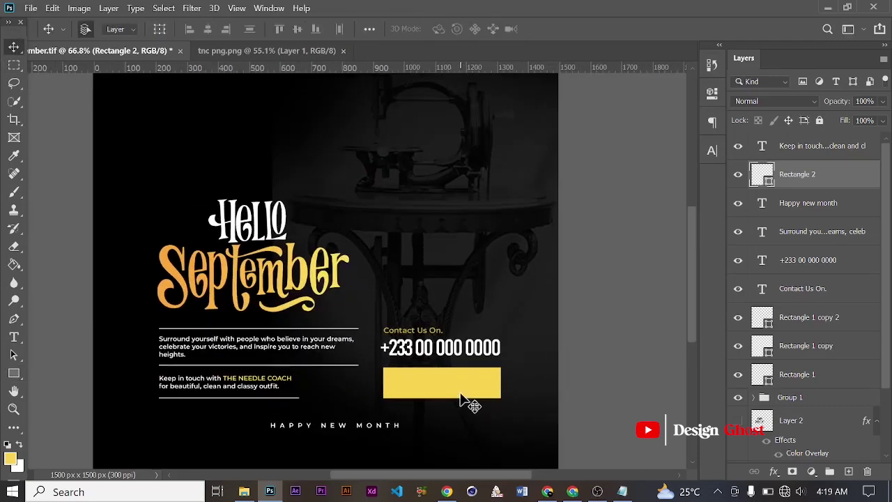
pyautogui.scroll(4, 460, 399)
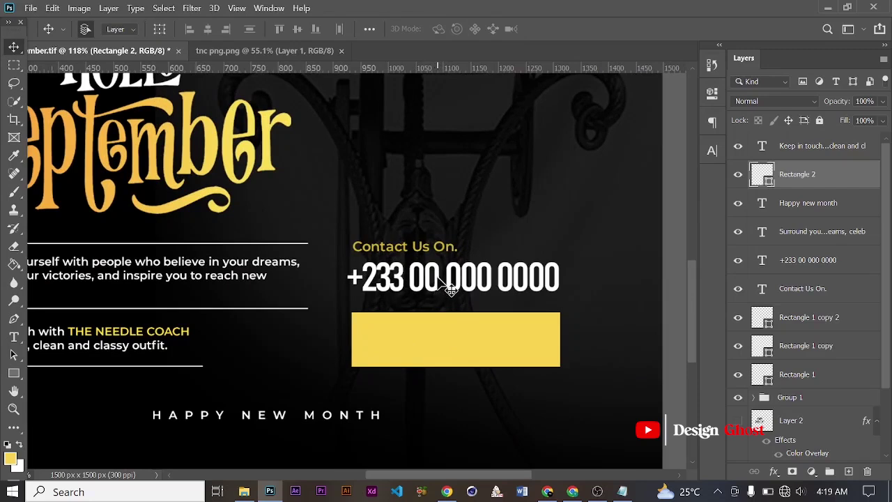
pyautogui.moveTo(439, 279); pyautogui.dragTo(437, 342)
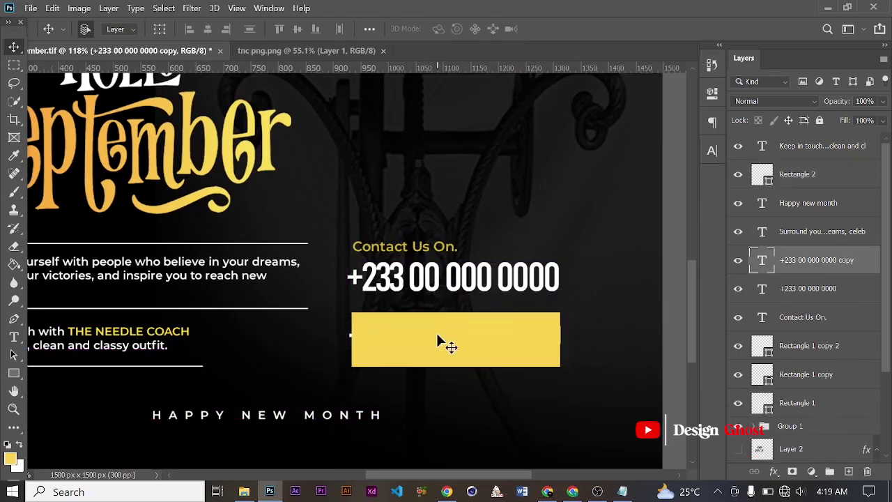
pyautogui.hotkey('ctrl', ']')
pyautogui.hotkey('ctrl', ']')
pyautogui.hotkey('ctrl', ']')
pyautogui.hotkey('ctrl', ']')
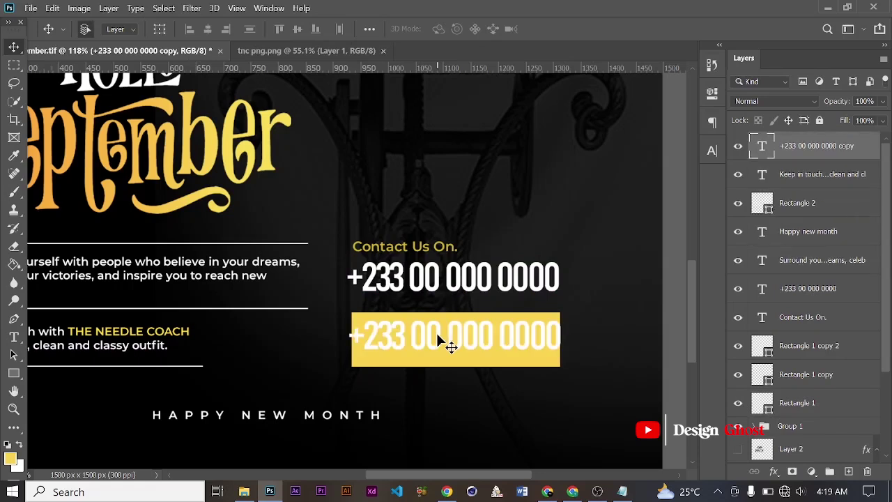
# Replace the copied text on the yellow rectangle with "Just dm us".
pyautogui.press('y')
pyautogui.press('t')
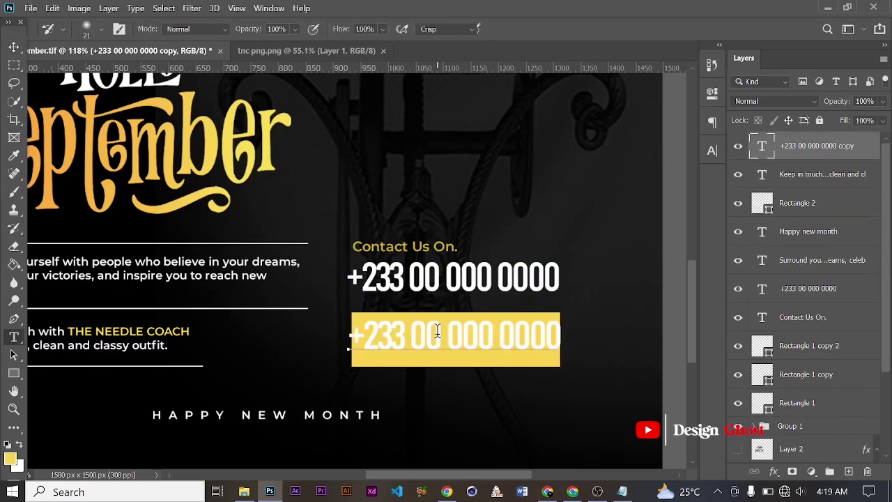
pyautogui.click(470, 338)
pyautogui.hotkey('ctrl', 'a')
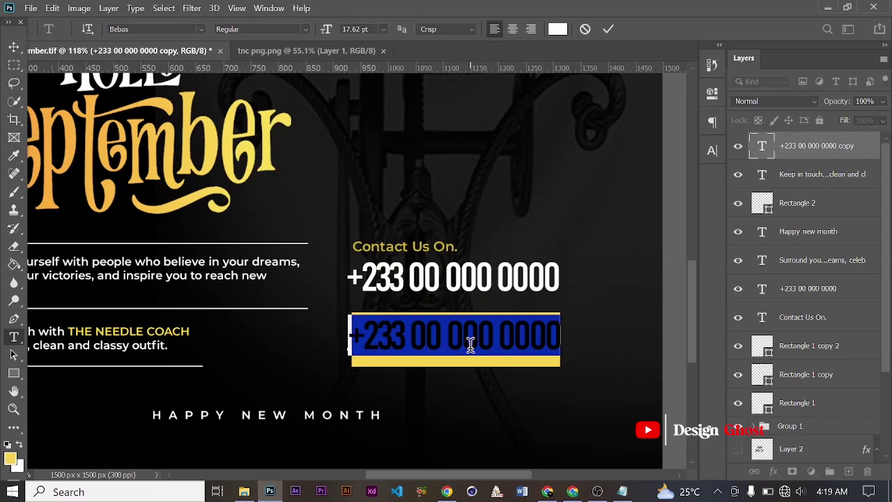
pyautogui.write('JU')
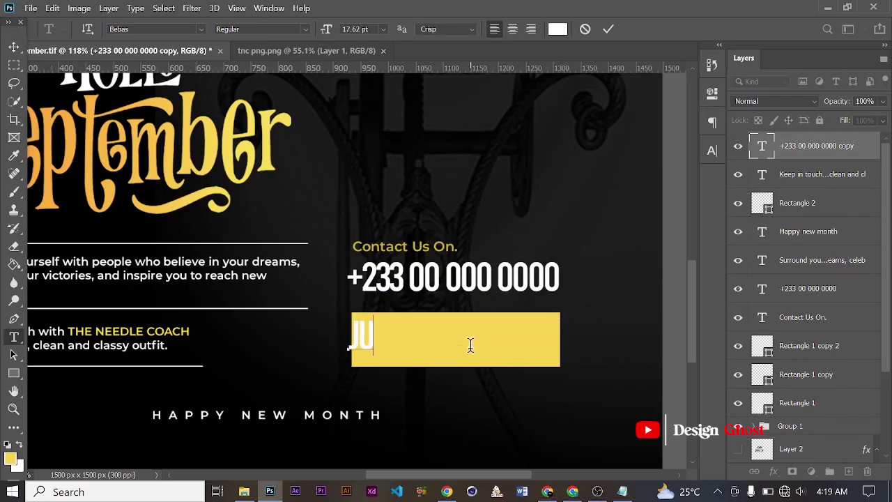
pyautogui.write('ST')
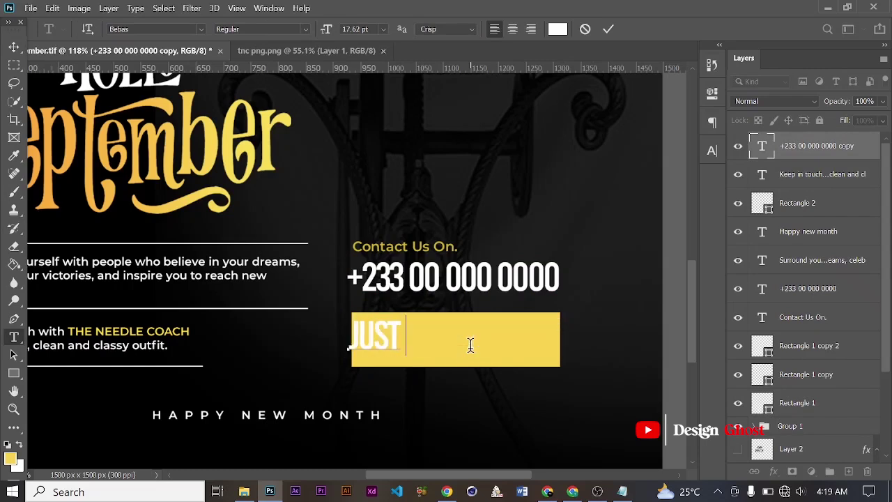
pyautogui.write(' DM')
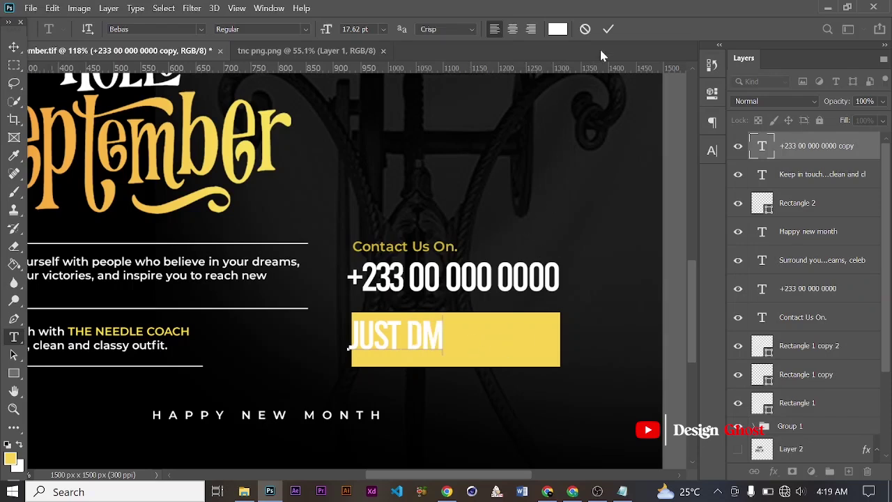
pyautogui.click(607, 29)
pyautogui.click(13, 48)
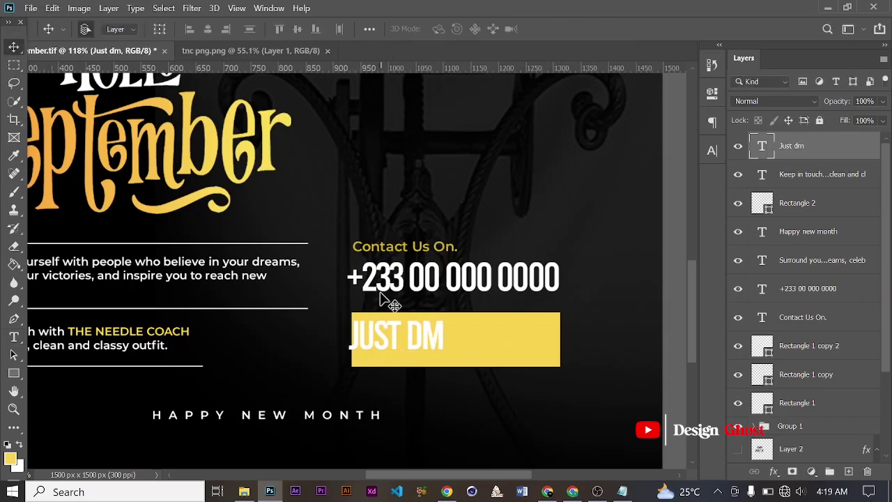
pyautogui.doubleClick(424, 336)
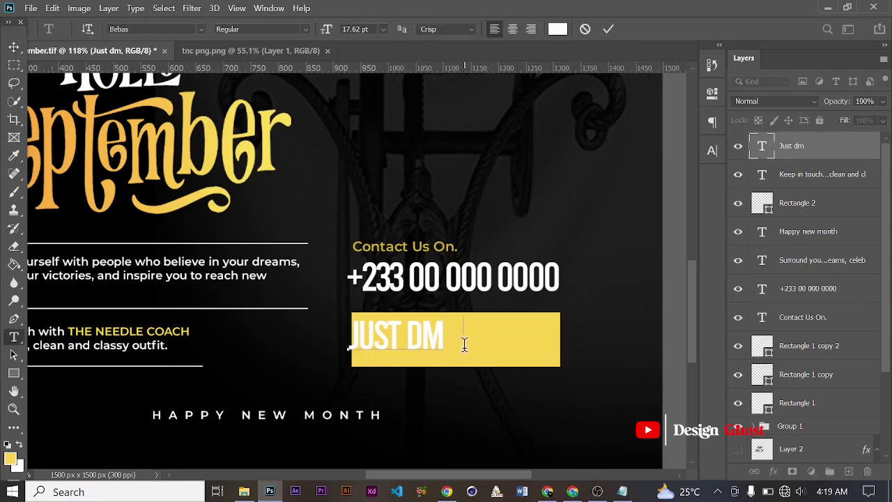
pyautogui.write('us')
pyautogui.click(608, 28)
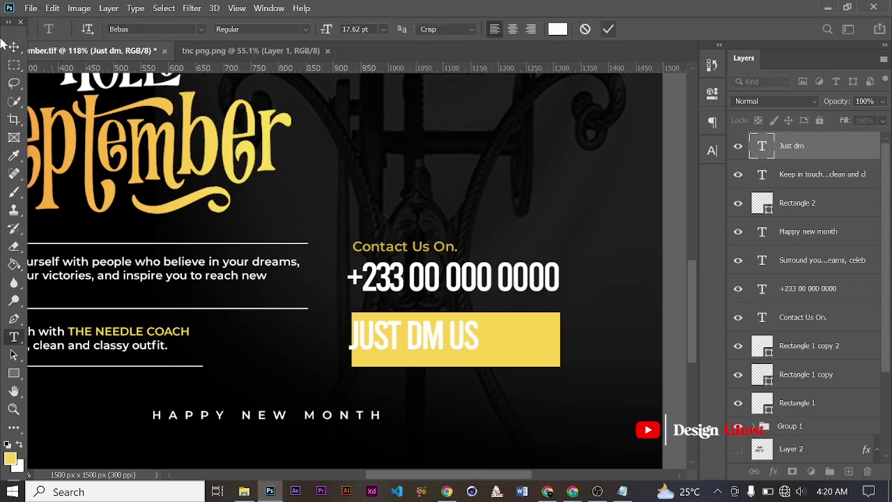
# Scale the "Just dm us" text down to about 15.58 pt and centre it in the yellow rectangle.
pyautogui.click(14, 47)
pyautogui.moveTo(443, 352); pyautogui.dragTo(480, 355)
pyautogui.hotkey('ctrl', 't')
pyautogui.moveTo(516, 320); pyautogui.dragTo(517, 343)
pyautogui.press('Return')
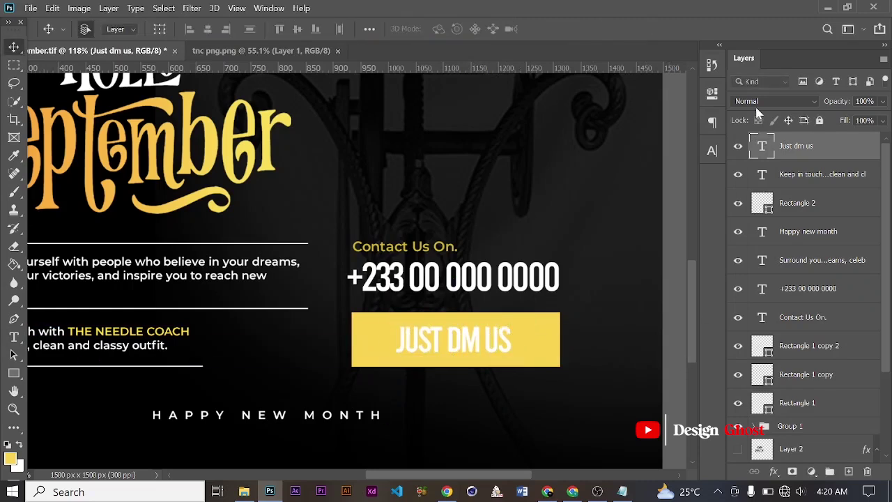
# Set the "Just dm us" text's tracking to 0 and its colour to black (000000).
pyautogui.click(711, 151)
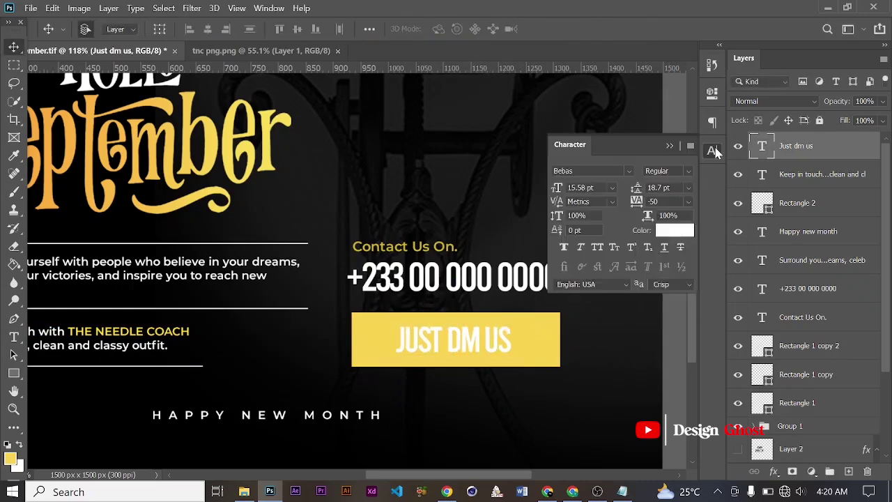
pyautogui.click(688, 202)
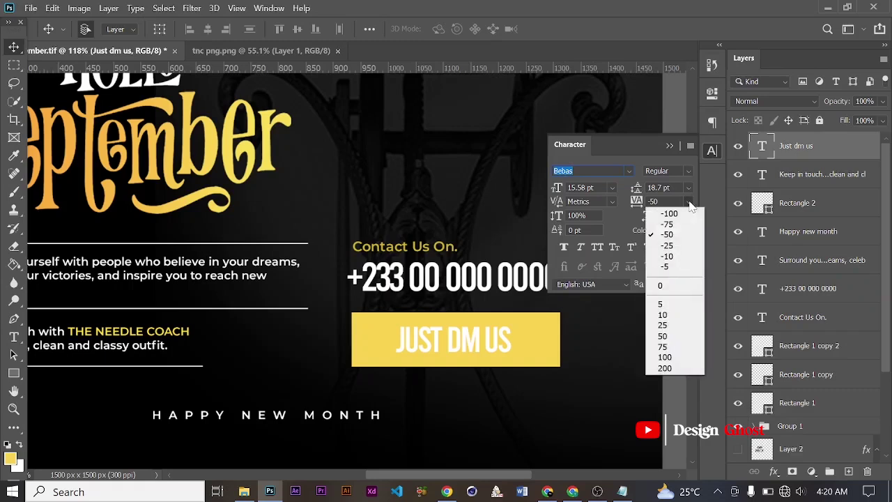
pyautogui.click(687, 285)
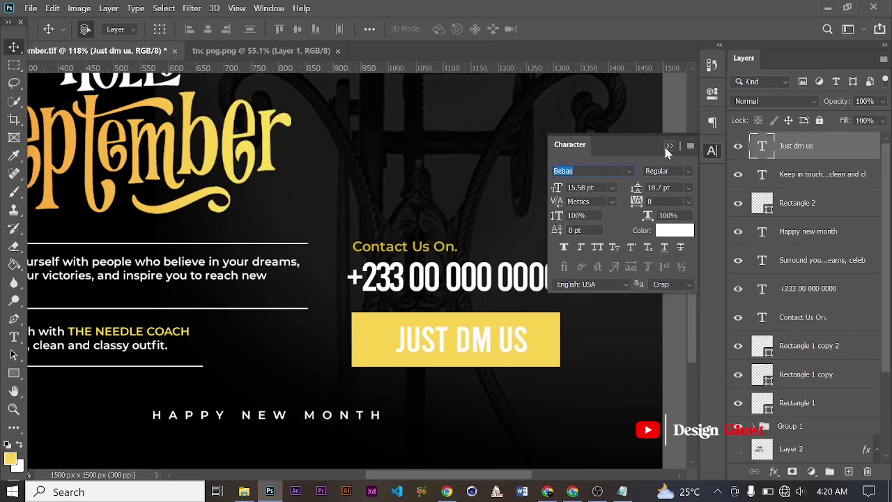
pyautogui.click(675, 234)
pyautogui.write('000000')
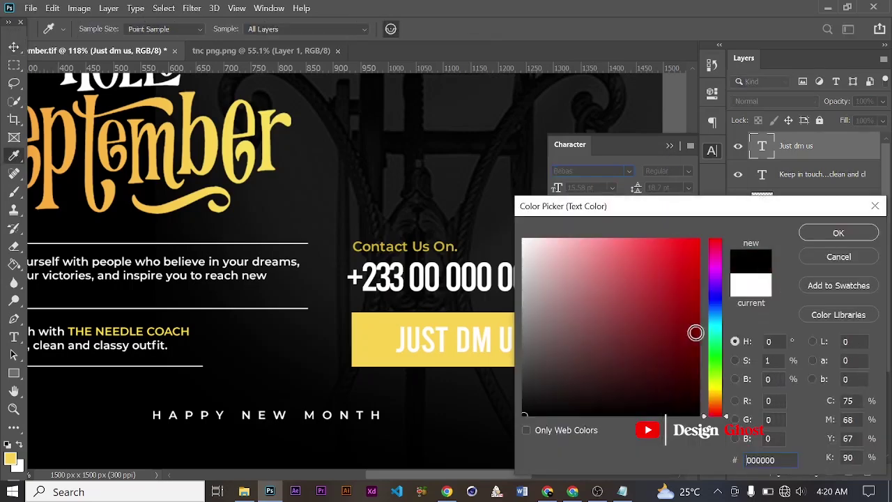
pyautogui.click(850, 235)
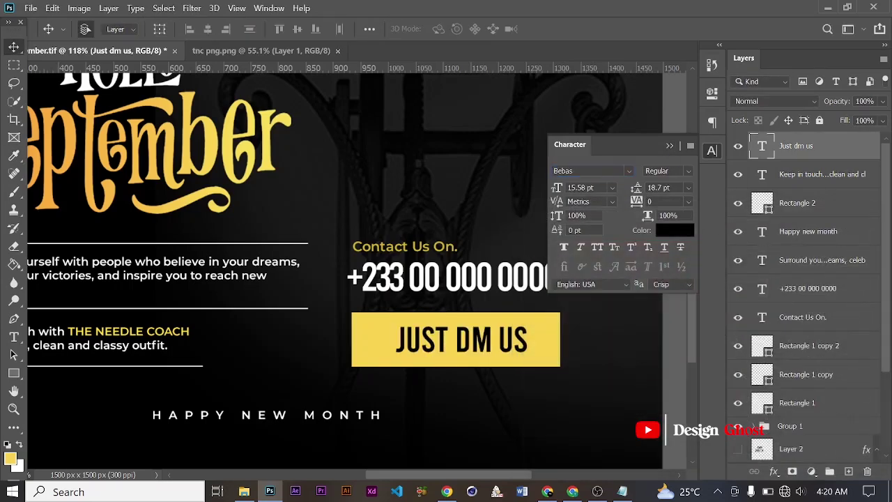
# Set the "Just dm us" text's tracking to -50.
pyautogui.click(687, 201)
pyautogui.click(679, 235)
pyautogui.click(689, 138)
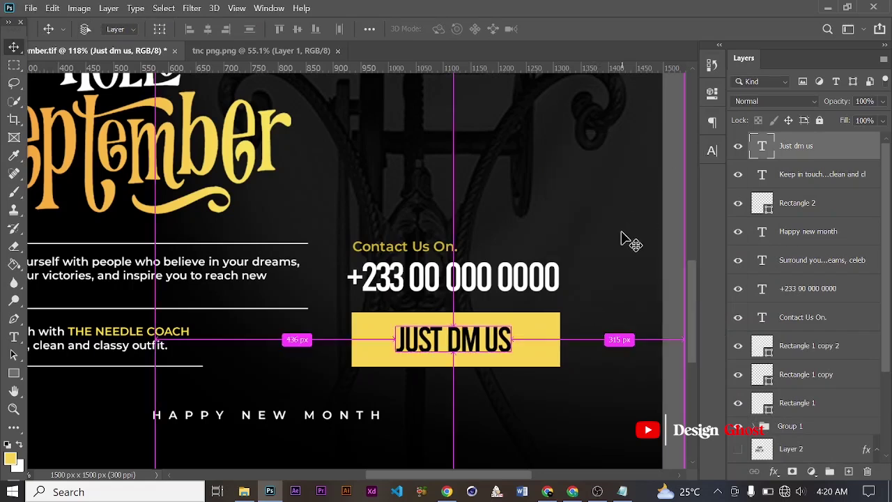
# Scale the "Just dm us" text to about 87.44% and recentre it within the yellow rectangle.
pyautogui.hotkey('ctrl', 't')
pyautogui.moveTo(511, 321); pyautogui.dragTo(481, 343)
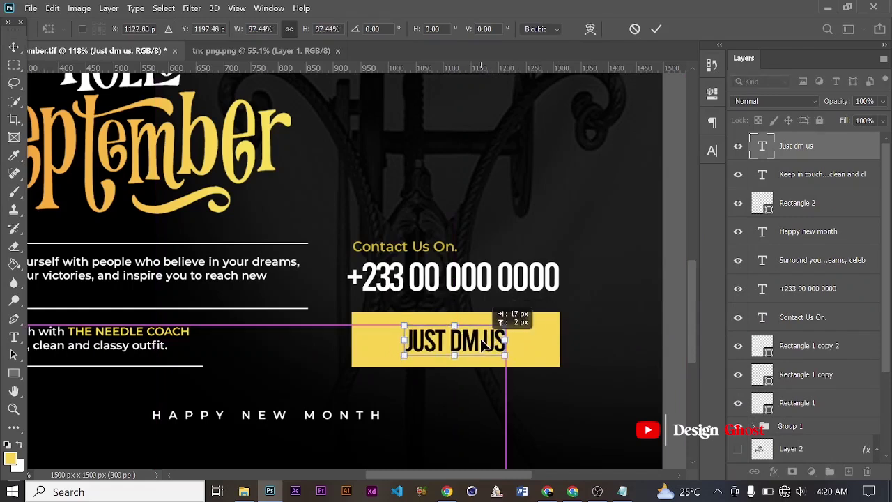
pyautogui.press('Return')
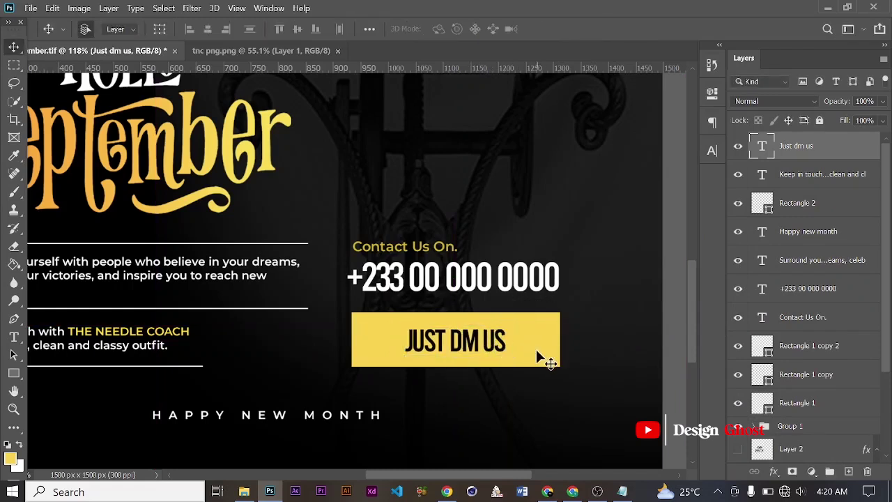
# Change the yellow button's text to "Just a dm away" and recentre it within the rectangle.
pyautogui.press('t')
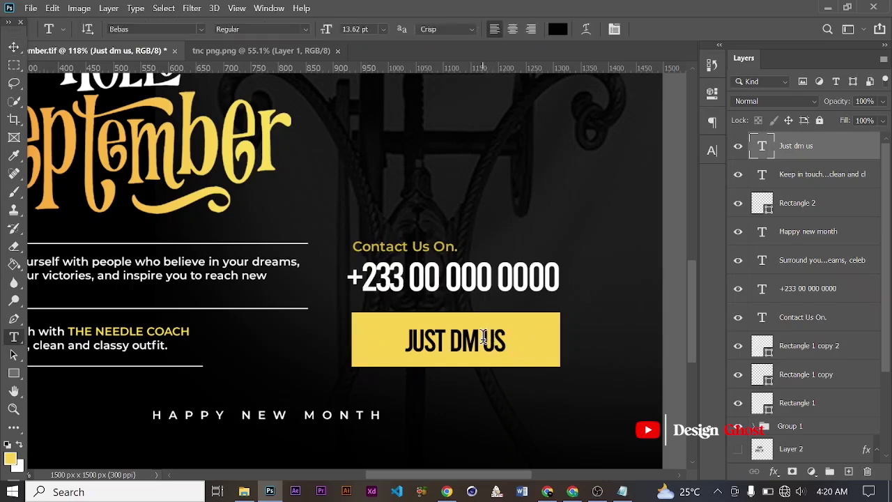
pyautogui.moveTo(482, 341); pyautogui.dragTo(535, 337)
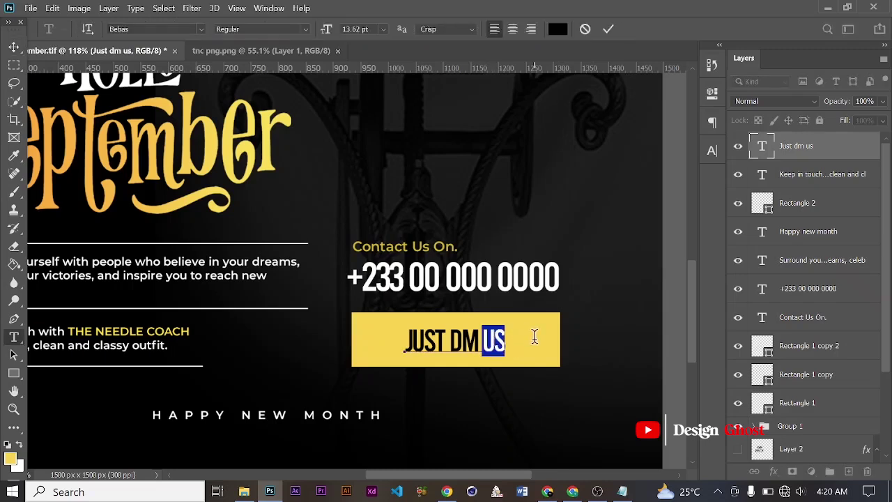
pyautogui.write('AWAY')
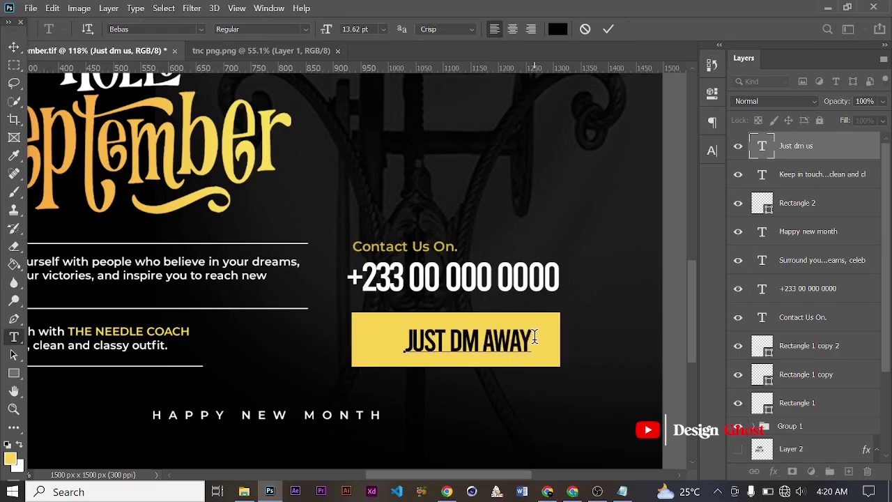
pyautogui.write('A')
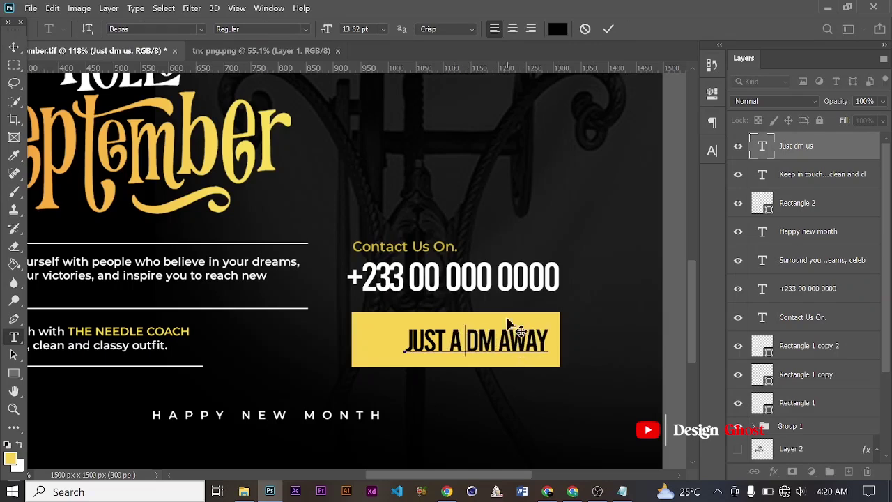
pyautogui.click(607, 30)
pyautogui.press('v')
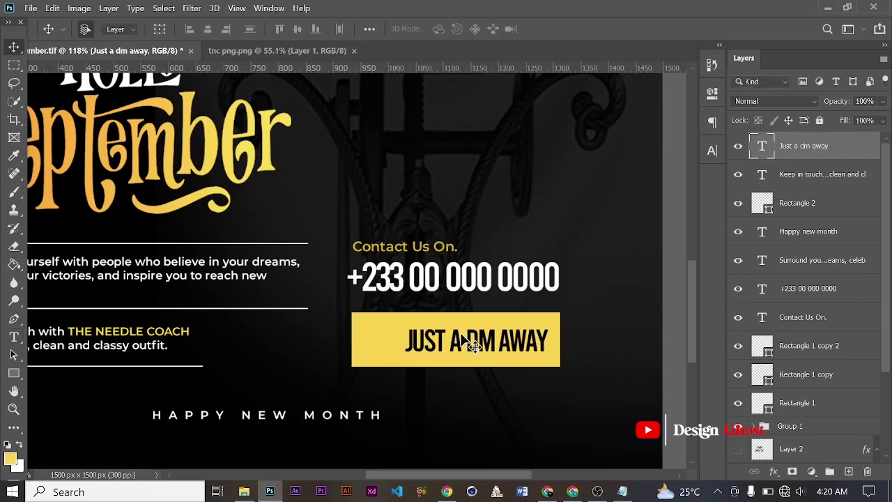
pyautogui.moveTo(514, 348); pyautogui.dragTo(493, 350)
pyautogui.scroll(-4, 518, 344)
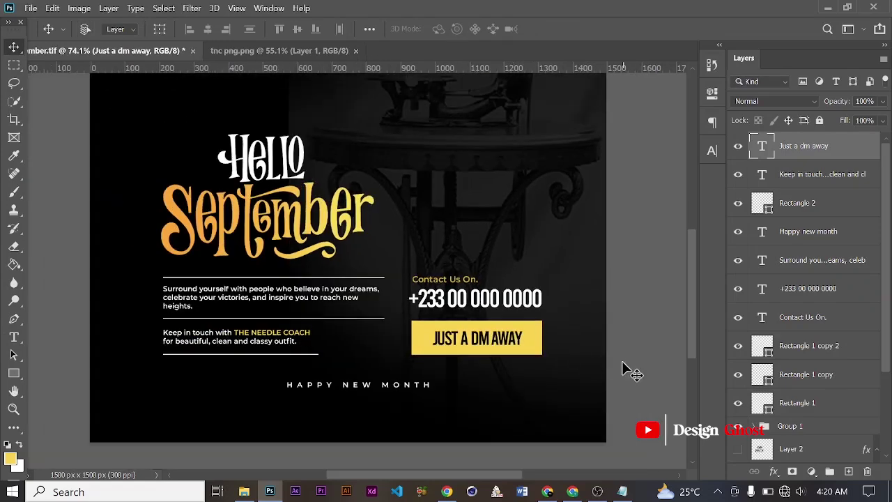
# Toggle the visibility of the Rectangle 2 layer to check which part of the flyer it holds.
pyautogui.scroll(-2, 622, 368)
pyautogui.click(737, 204)
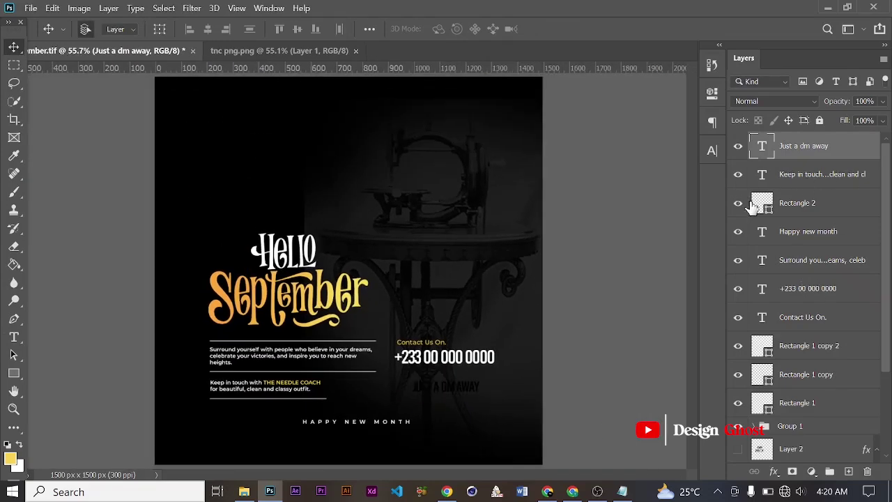
pyautogui.click(737, 203)
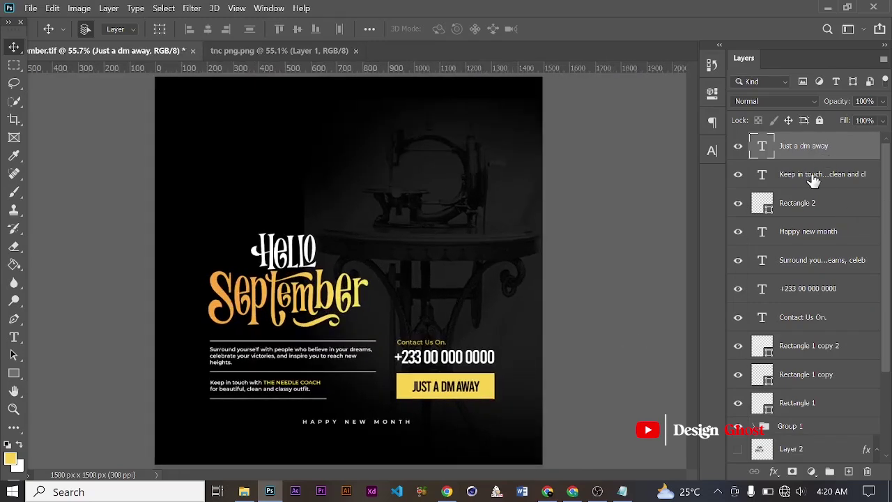
# Nudge the contact heading, phone number, yellow rectangle and button text slightly to the left together and group them.
pyautogui.keyDown('ctrl'); pyautogui.click(818, 295); pyautogui.keyUp('ctrl')
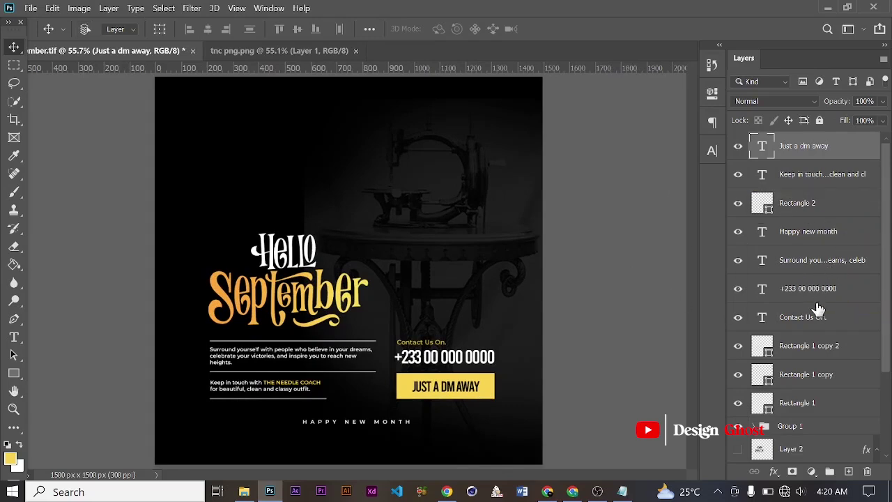
pyautogui.keyDown('ctrl'); pyautogui.click(810, 209); pyautogui.keyUp('ctrl')
pyautogui.press('Left')
pyautogui.press('Left')
pyautogui.press('Left')
pyautogui.press('Left')
pyautogui.press('Left')
pyautogui.press('Left')
pyautogui.press('Left')
pyautogui.press('Left')
pyautogui.press('Left')
pyautogui.press('Left')
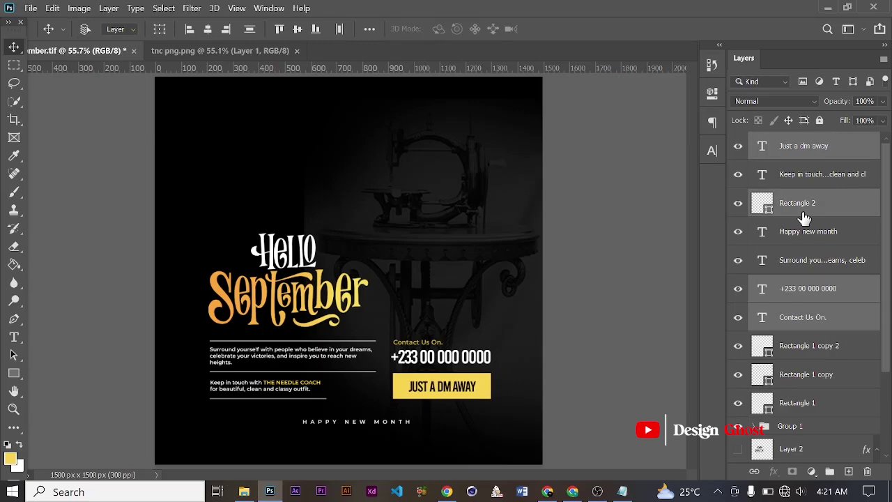
pyautogui.hotkey('ctrl', 'g')
pyautogui.scroll(-2, 446, 324)
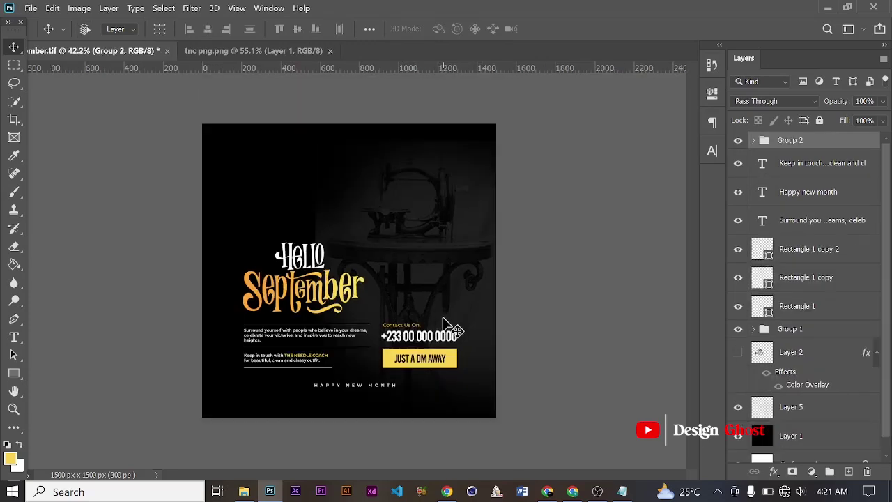
pyautogui.scroll(1, 449, 327)
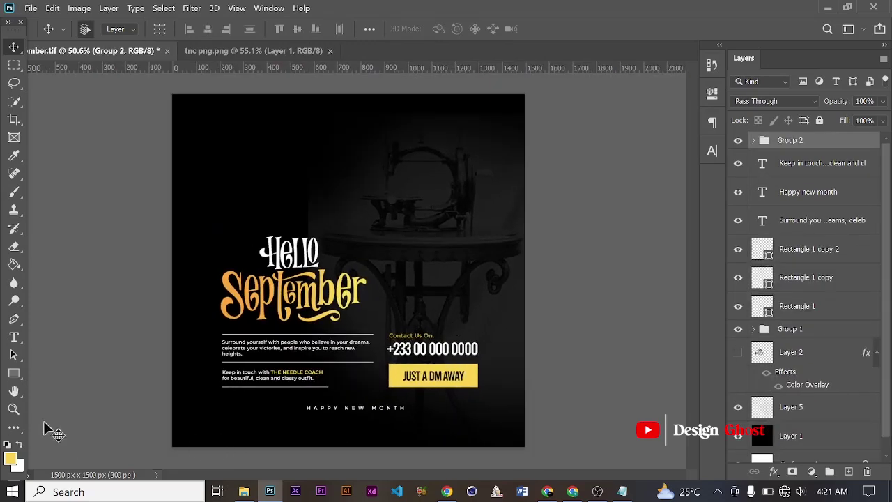
# Add a new empty layer directly above Layer 5.
pyautogui.scroll(-1, 814, 344)
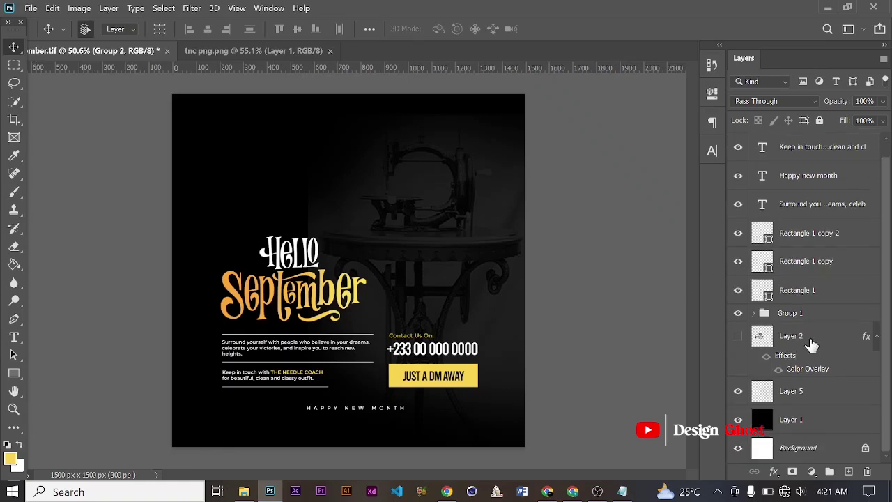
pyautogui.click(815, 399)
pyautogui.click(847, 471)
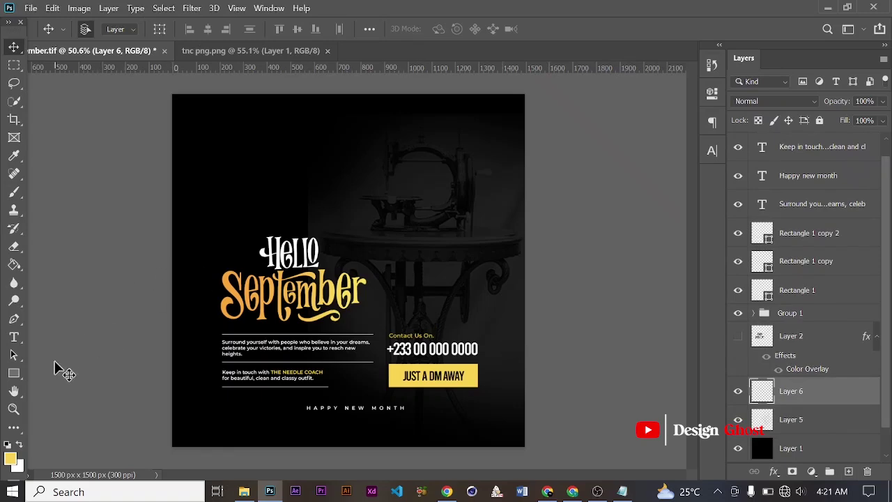
# Paint a soft glow in the artboard's upper-right corner with a 1300 px brush, using orange faa63a sampled from the September lettering.
pyautogui.press('b')
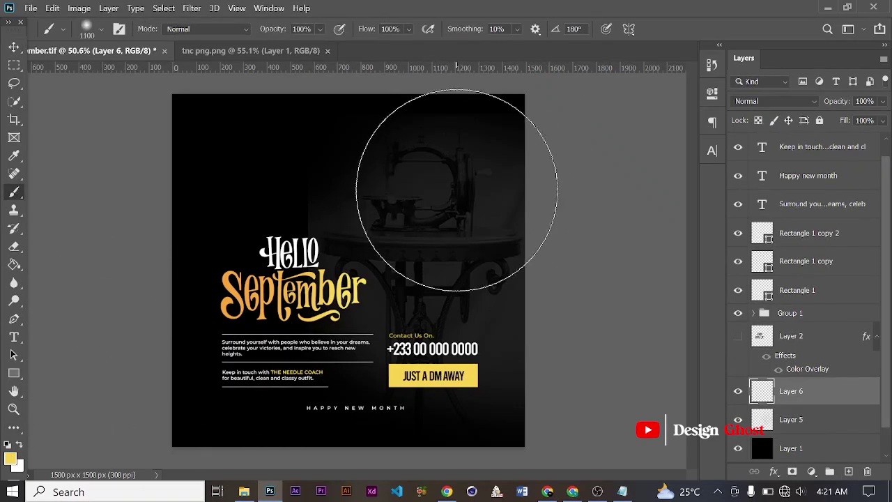
pyautogui.scroll(-2, 474, 183)
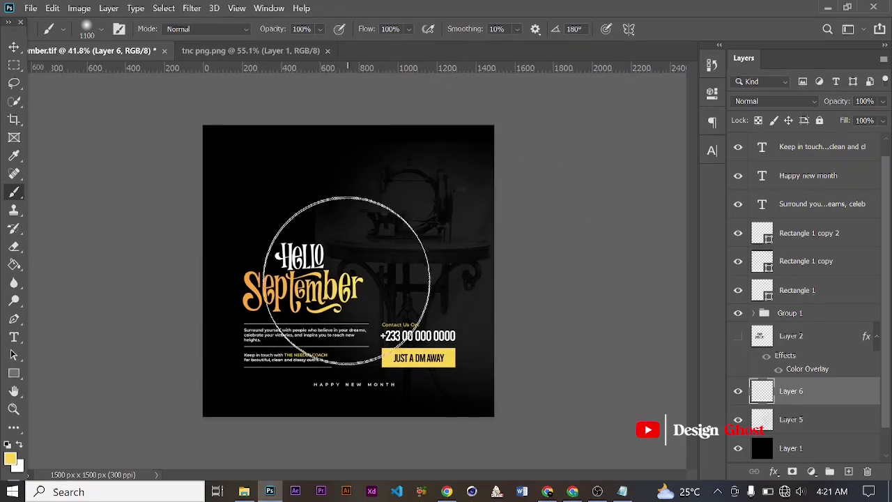
pyautogui.click(19, 446)
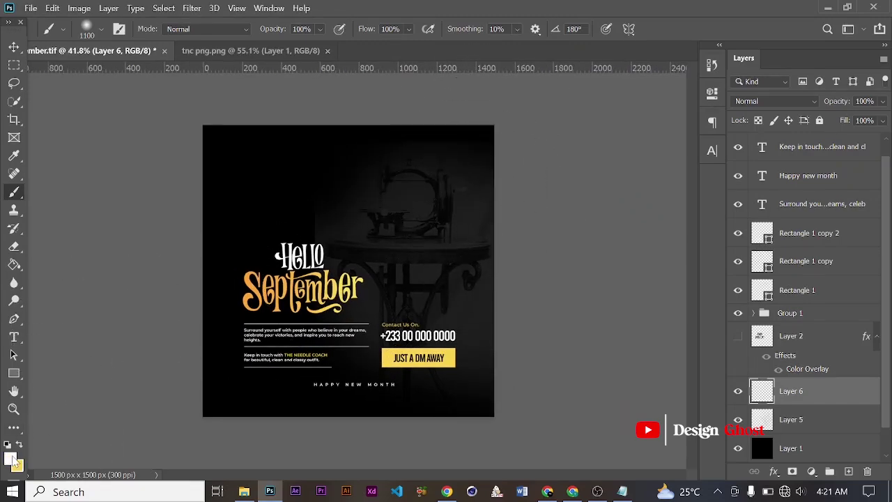
pyautogui.click(10, 456)
pyautogui.click(248, 278)
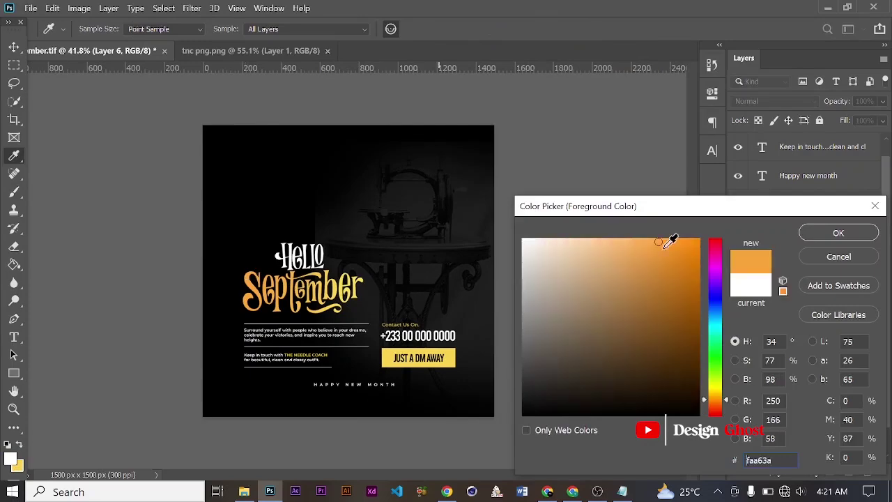
pyautogui.click(837, 234)
pyautogui.press('b')
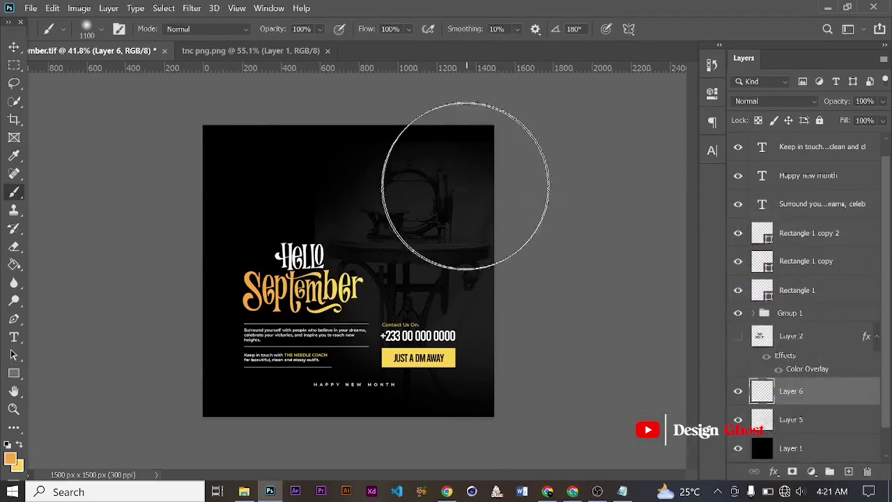
pyautogui.press(']')
pyautogui.press(']')
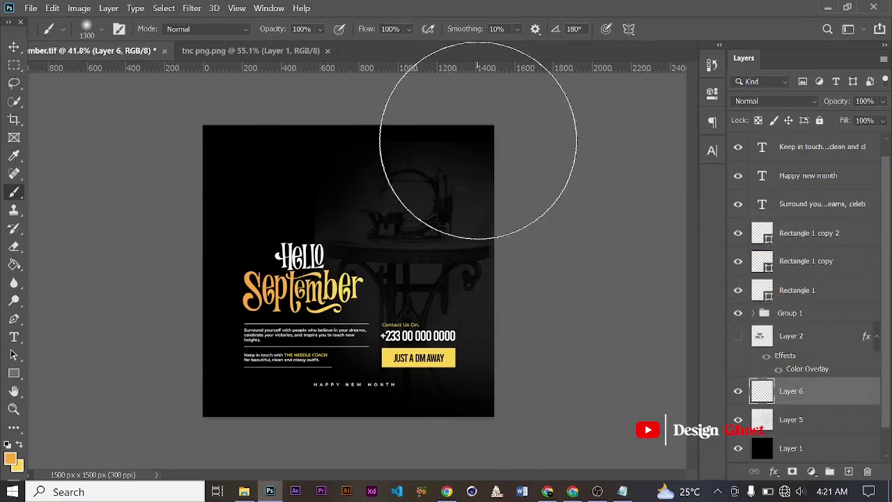
pyautogui.moveTo(473, 159); pyautogui.dragTo(488, 113)
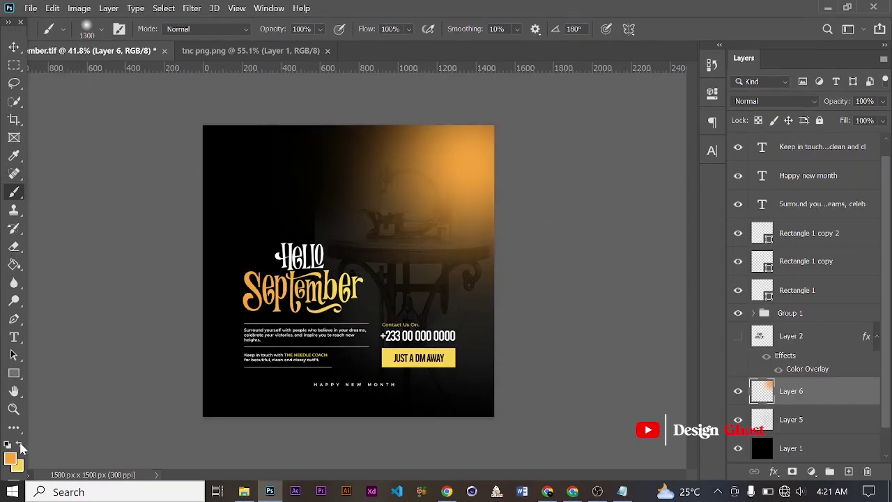
# Add another layer above the orange glow and dab yellow onto the upper-right corner with a 900 px soft brush.
pyautogui.click(847, 471)
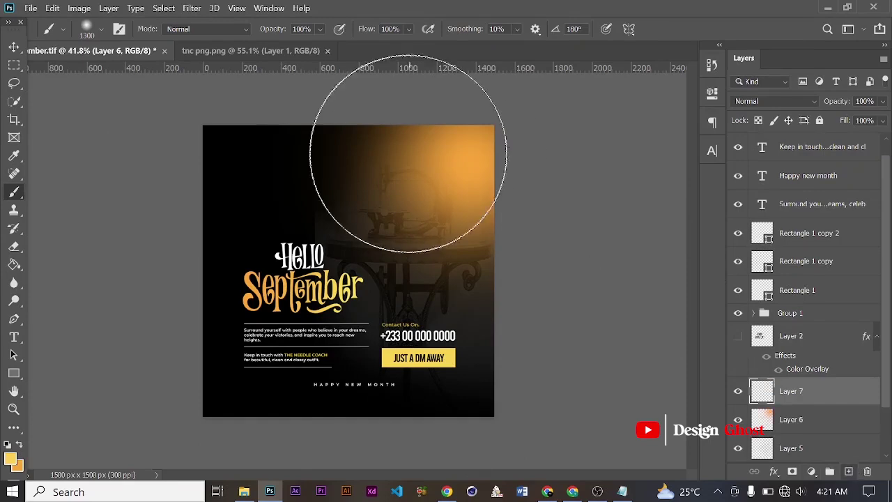
pyautogui.press('[')
pyautogui.press('[')
pyautogui.press('[')
pyautogui.press('[')
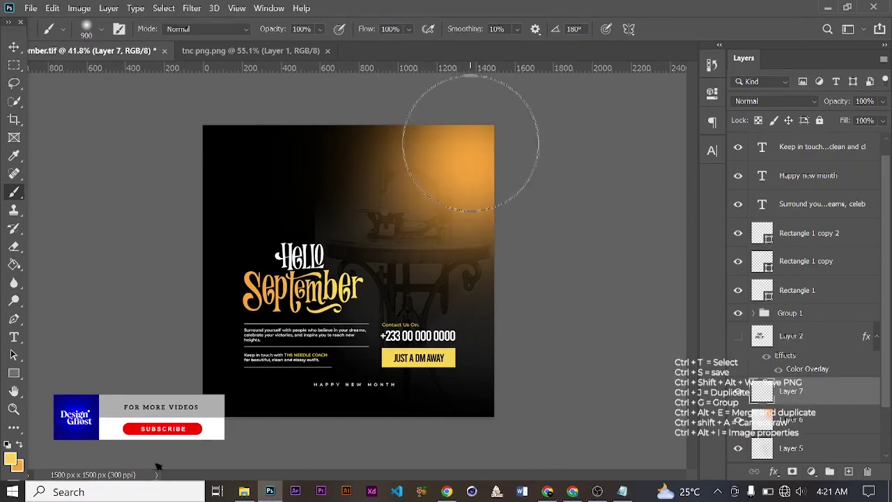
pyautogui.click(470, 143)
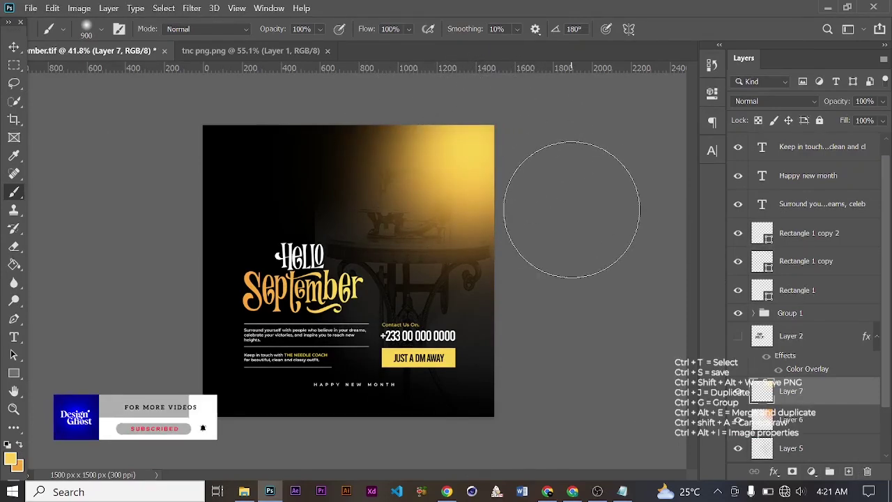
# Scale the yellow glow down to about 61% so it sits tightly in the artboard's upper-right corner.
pyautogui.press('v')
pyautogui.hotkey('ctrl', 't')
pyautogui.moveTo(289, 169); pyautogui.dragTo(369, 212)
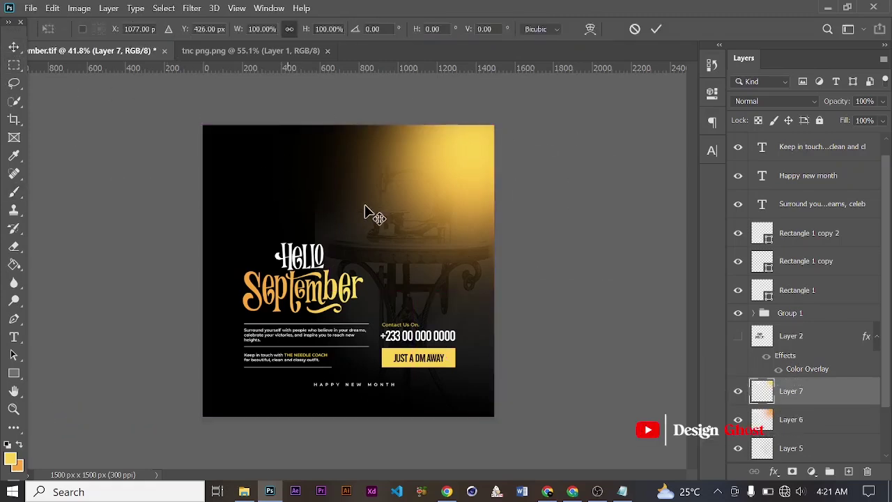
pyautogui.scroll(2, 363, 211)
pyautogui.moveTo(328, 293); pyautogui.dragTo(402, 217)
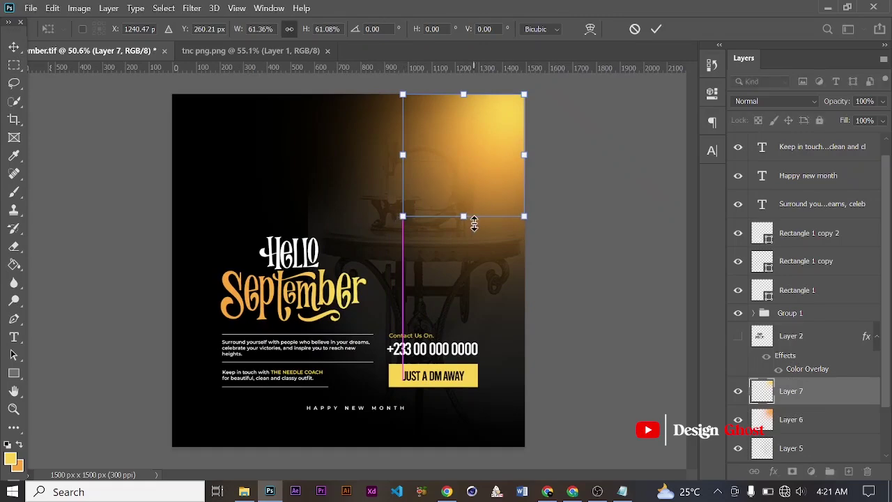
pyautogui.click(656, 28)
pyautogui.scroll(-2, 441, 239)
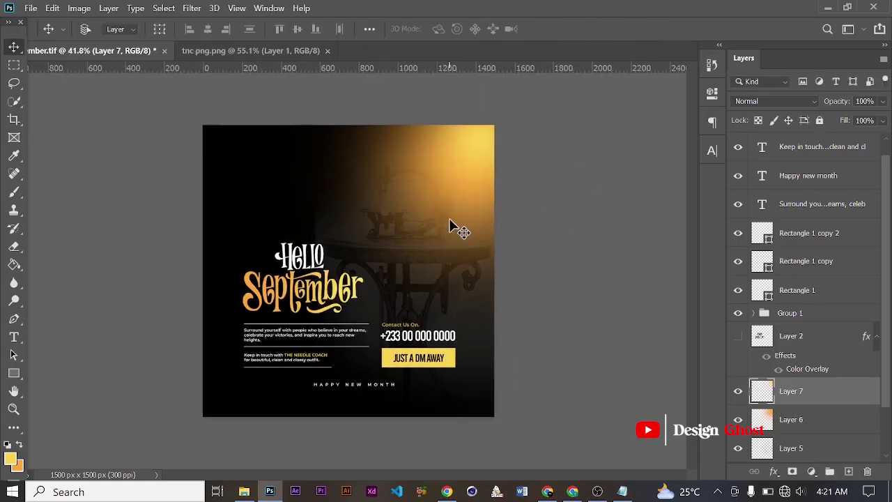
pyautogui.scroll(3, 453, 226)
pyautogui.scroll(-1, 418, 236)
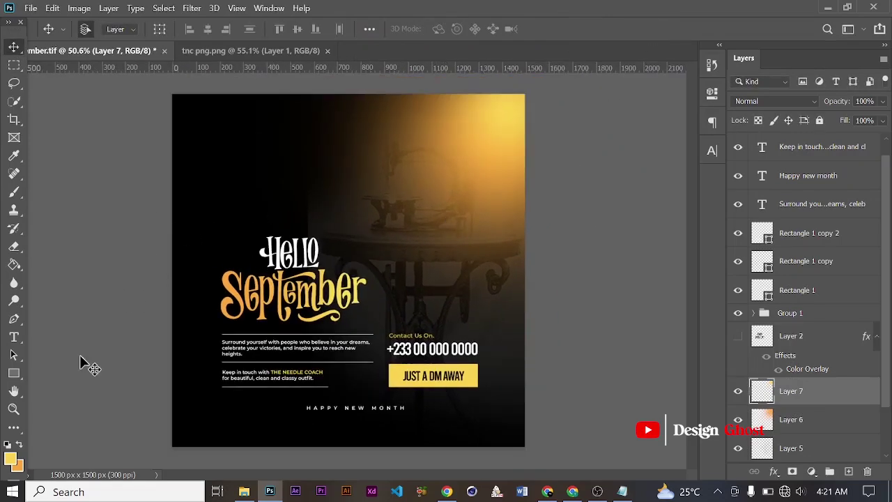
# Draw a wavy curve about 648 by 379 px across the artboard's upper-left area with the Pen tool and set its fill to none.
pyautogui.press('p')
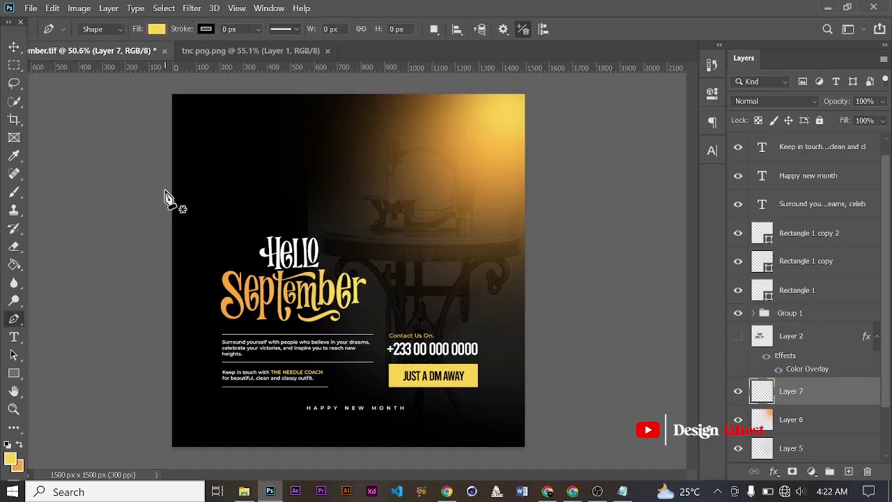
pyautogui.click(164, 188)
pyautogui.moveTo(231, 144); pyautogui.dragTo(251, 112)
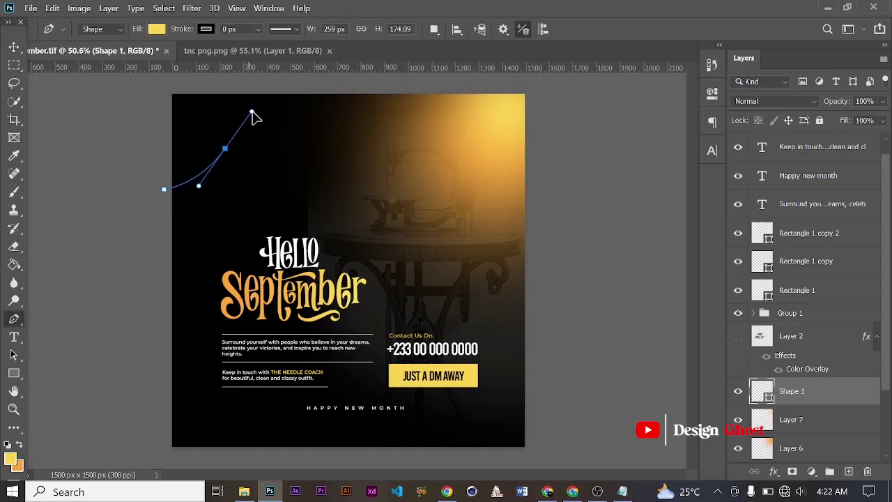
pyautogui.click(230, 155)
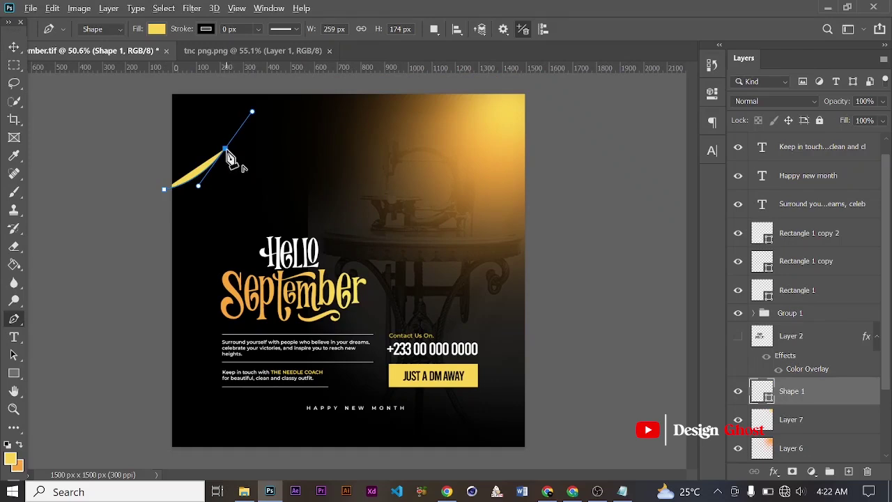
pyautogui.moveTo(253, 148); pyautogui.dragTo(249, 179)
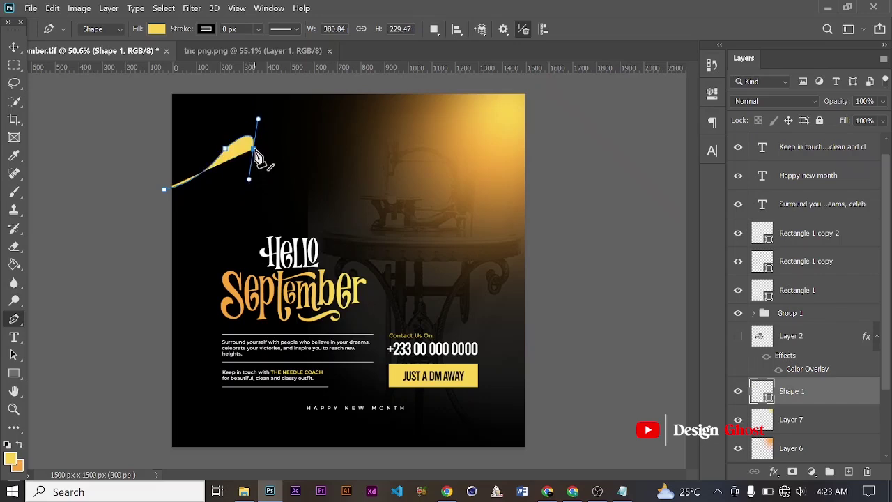
pyautogui.moveTo(316, 101); pyautogui.dragTo(367, 42)
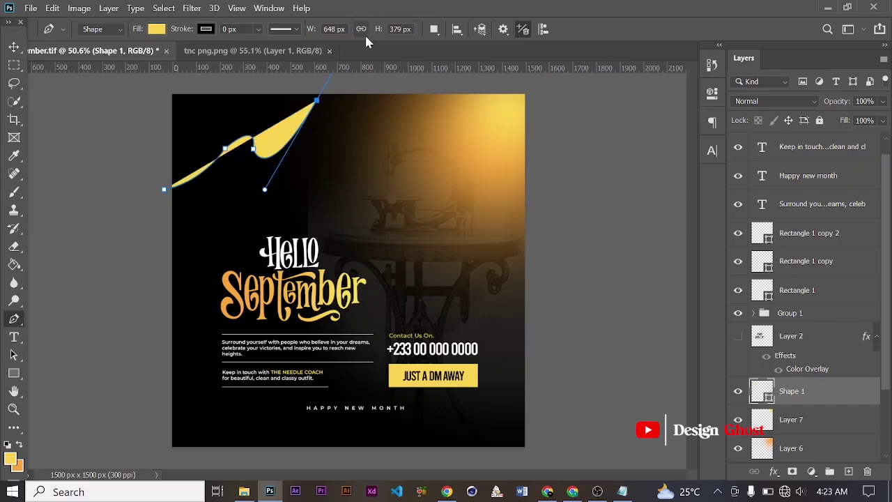
pyautogui.click(156, 30)
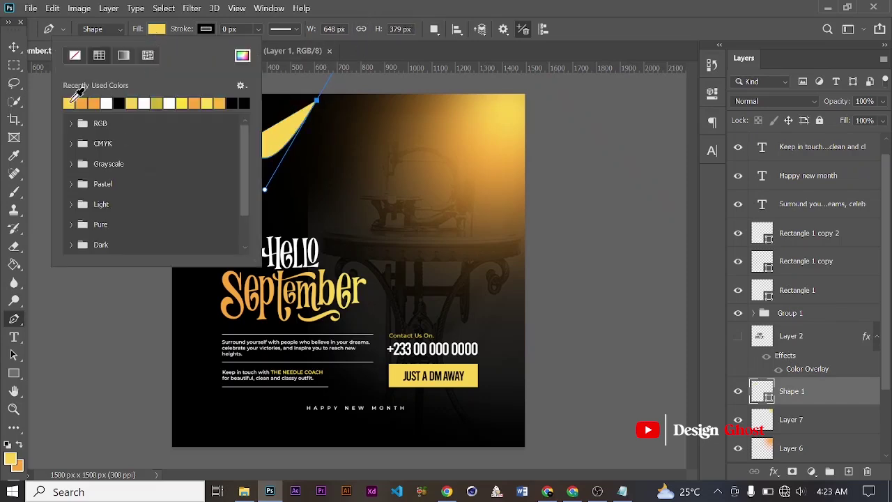
pyautogui.click(75, 55)
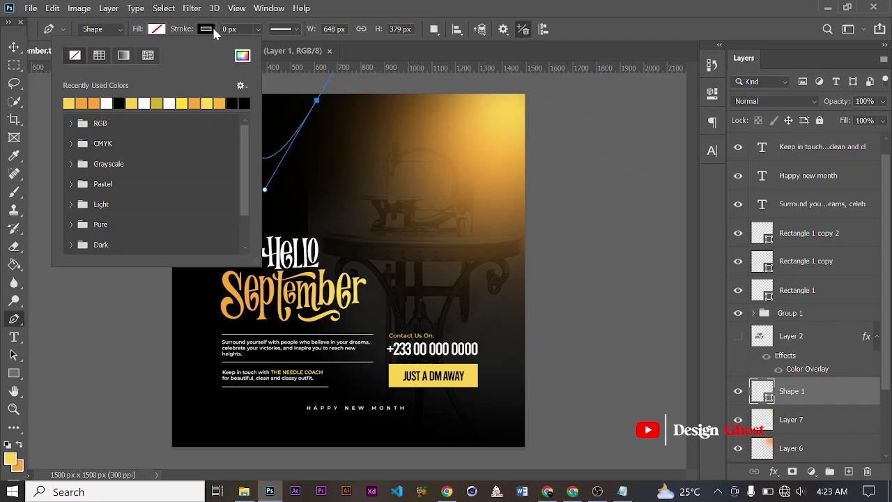
# Give the wavy curve a white stroke about 70.18 px wide.
pyautogui.click(258, 30)
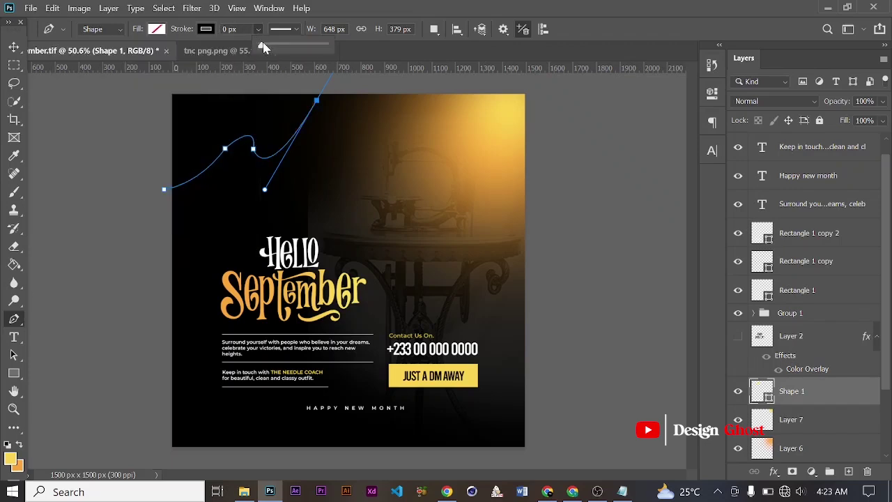
pyautogui.moveTo(262, 46); pyautogui.dragTo(300, 44)
pyautogui.scroll(5, 253, 132)
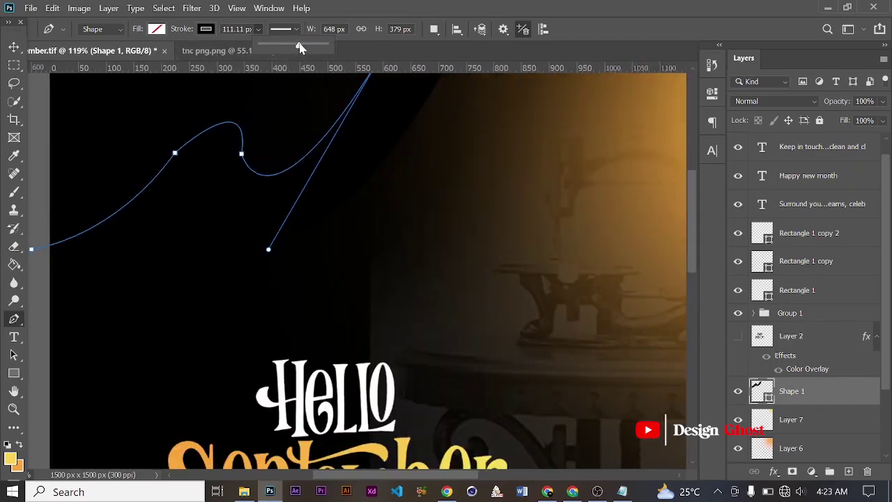
pyautogui.moveTo(300, 46); pyautogui.dragTo(291, 46)
pyautogui.click(206, 30)
pyautogui.click(206, 30)
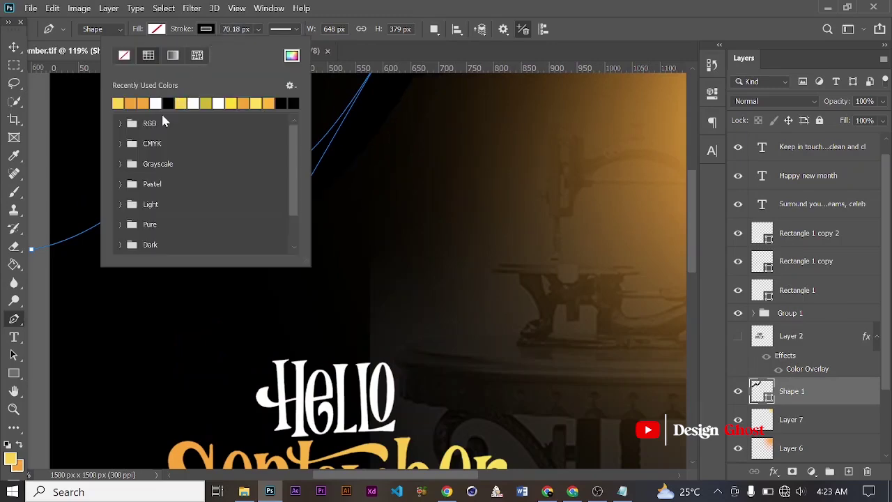
pyautogui.click(157, 103)
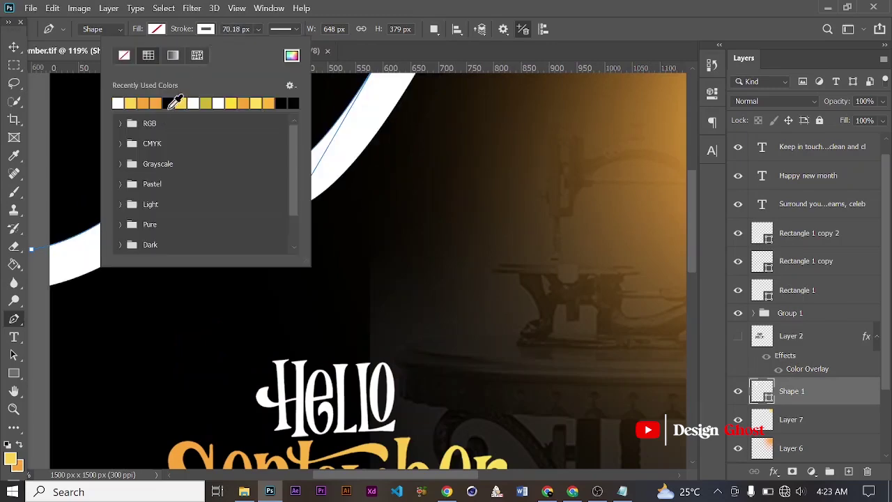
pyautogui.click(14, 48)
pyautogui.scroll(-3, 269, 104)
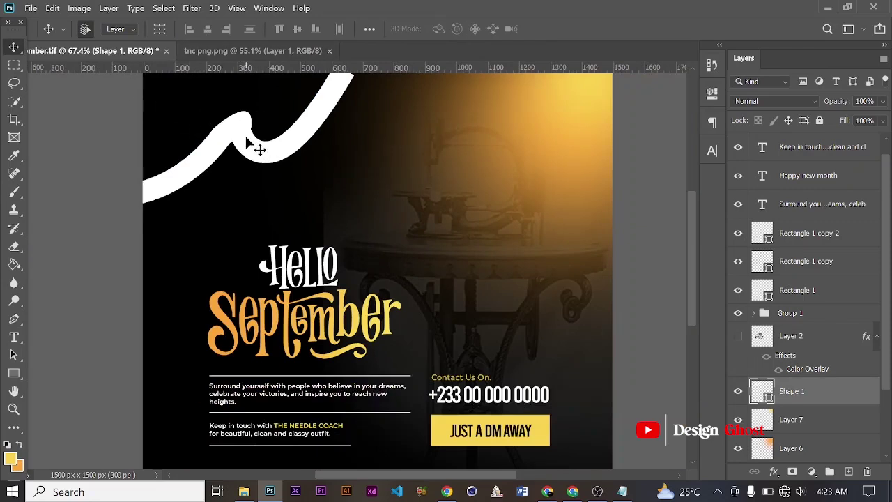
# Thin the wavy curve's stroke to 45.62 px.
pyautogui.press('u')
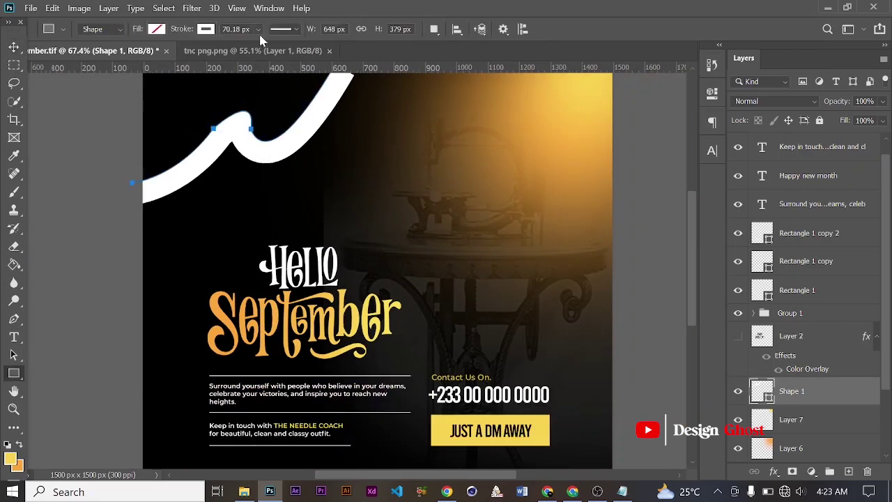
pyautogui.click(292, 28)
pyautogui.click(292, 27)
pyautogui.click(257, 30)
pyautogui.moveTo(272, 51)
pyautogui.mouseDown()
pyautogui.moveTo(260, 49)
pyautogui.moveTo(264, 44)
pyautogui.mouseUp()
pyautogui.scroll(-3, 263, 139)
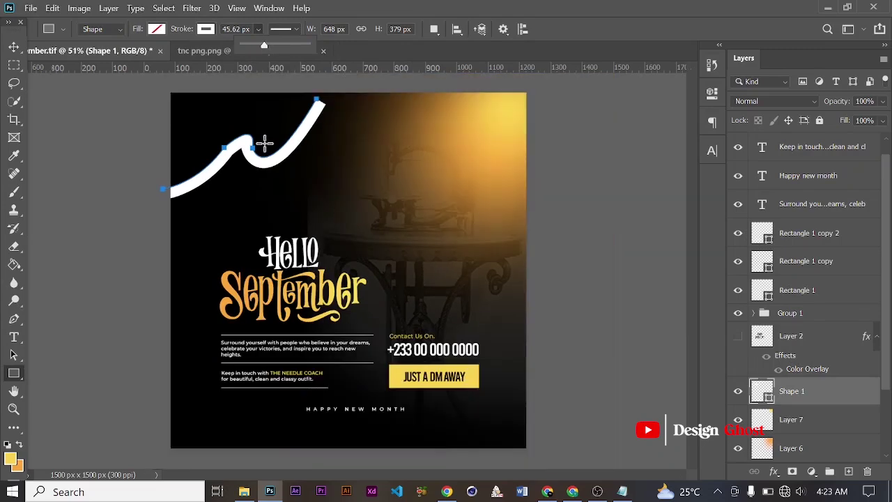
# Move the curve into the artboard's upper-left corner so both ends run off its edges, and rotate it slightly counterclockwise.
pyautogui.click(13, 46)
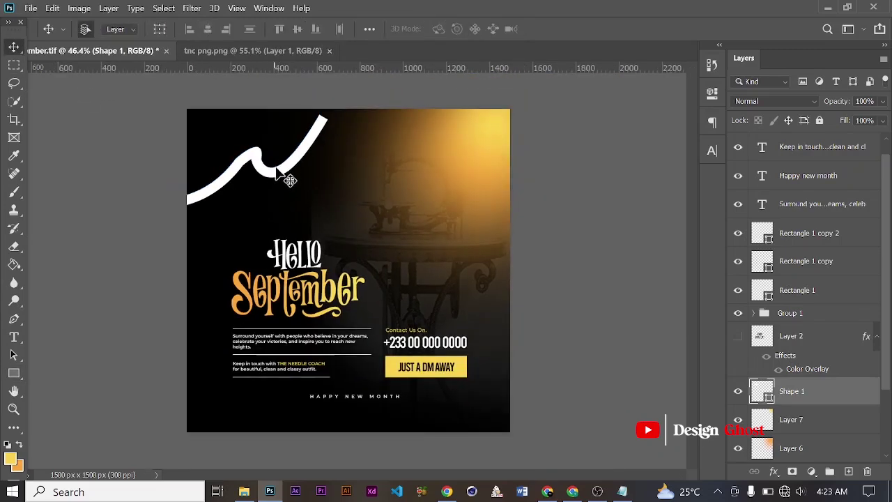
pyautogui.moveTo(290, 173); pyautogui.dragTo(263, 150)
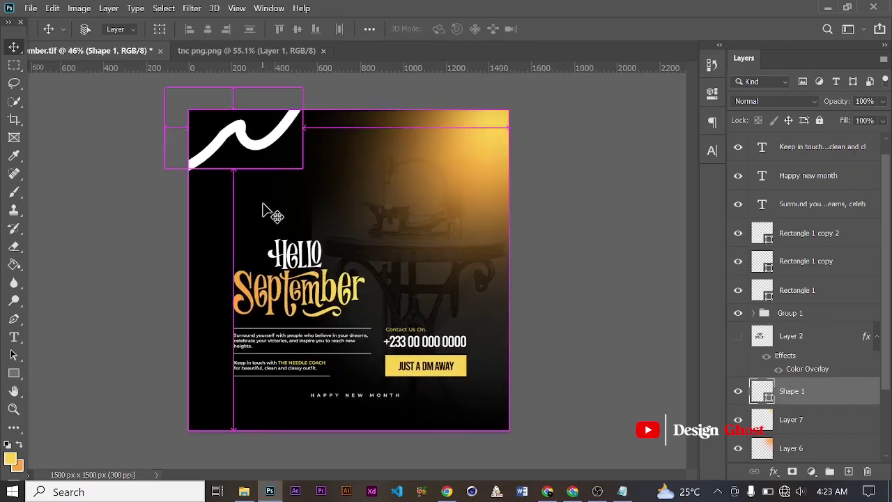
pyautogui.scroll(1, 348, 263)
pyautogui.scroll(-1, 272, 152)
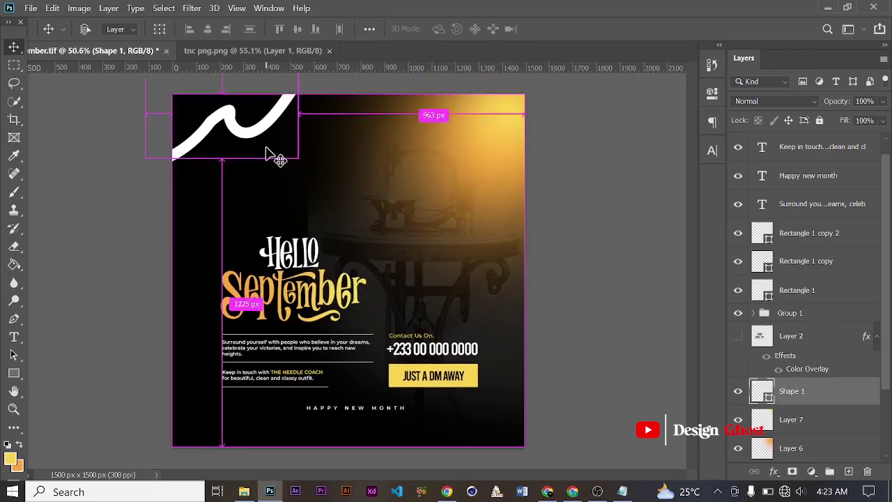
pyautogui.hotkey('ctrl', 't')
pyautogui.scroll(-1, 310, 117)
pyautogui.moveTo(345, 99); pyautogui.dragTo(345, 91)
pyautogui.press('Return')
pyautogui.scroll(4, 312, 183)
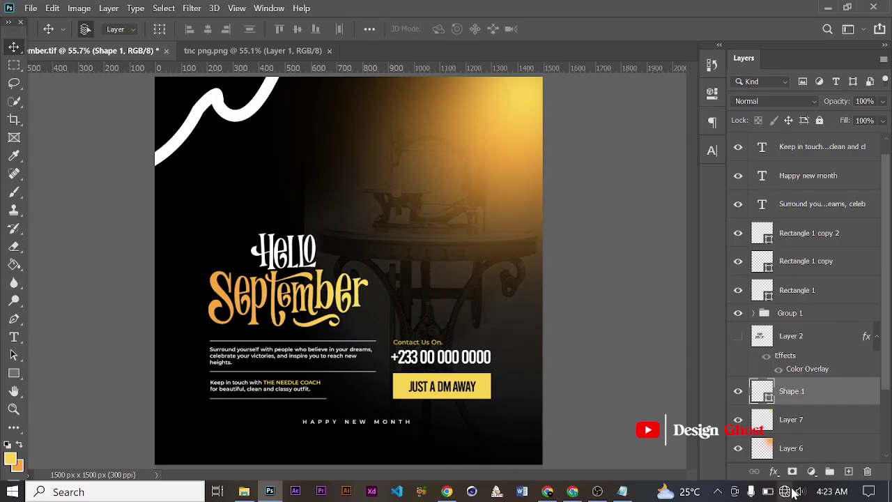
# Apply a linear yellow-to-orange Gradient Overlay to the curve, at a 32° angle and 139% scale.
pyautogui.click(773, 472)
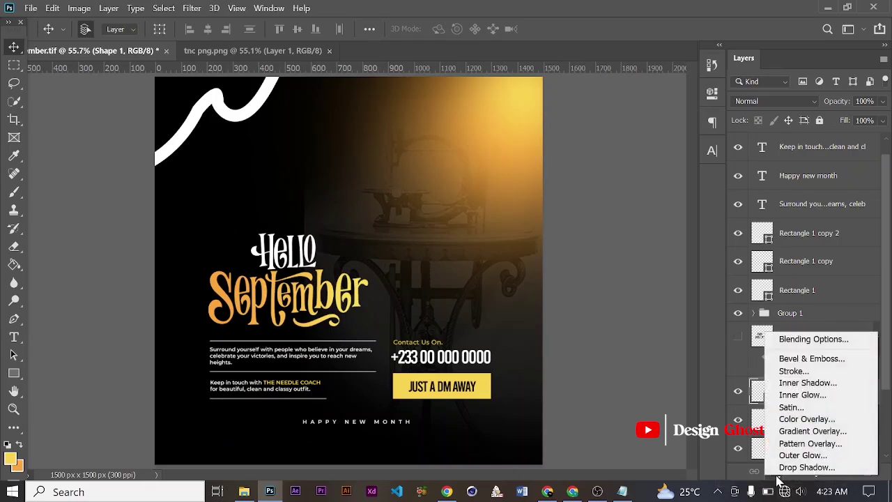
pyautogui.click(821, 430)
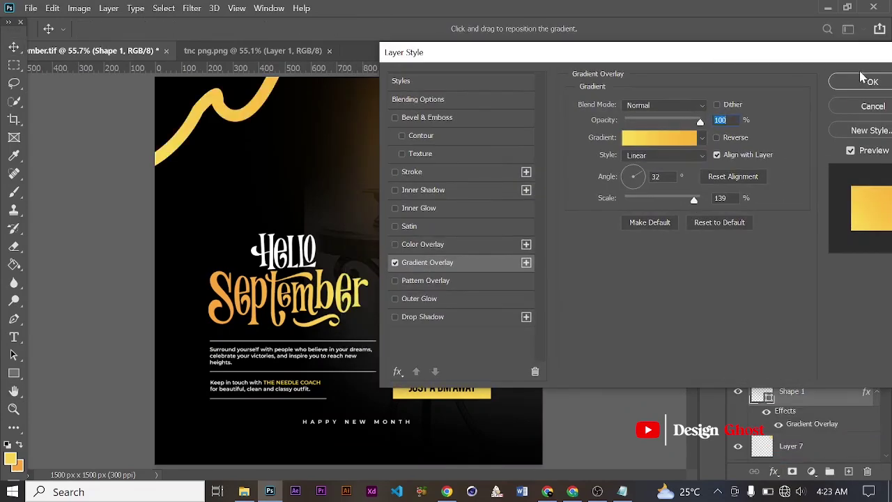
pyautogui.click(833, 81)
pyautogui.scroll(-1, 377, 276)
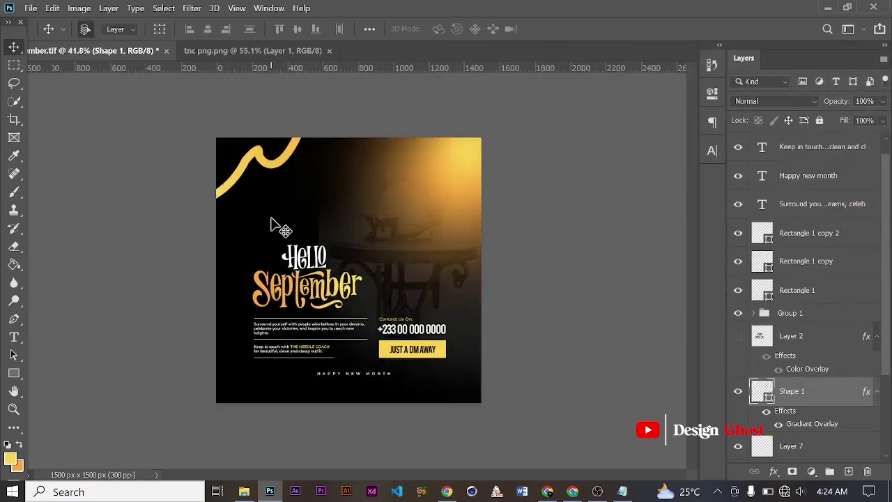
# Check the whole flyer with the gradient curve and save the document.
pyautogui.scroll(2, 293, 230)
pyautogui.scroll(-2, 334, 250)
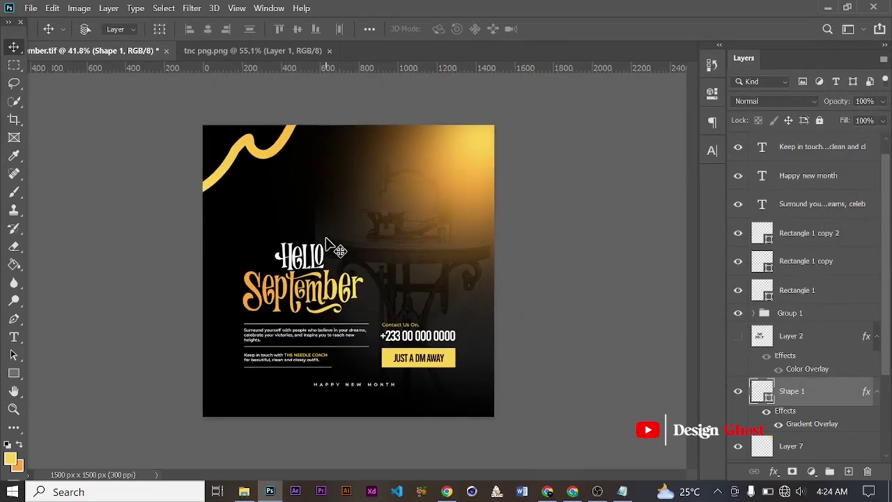
pyautogui.scroll(1, 348, 258)
pyautogui.scroll(-1, 362, 286)
pyautogui.scroll(-1, 365, 294)
pyautogui.hotkey('ctrl', 's')
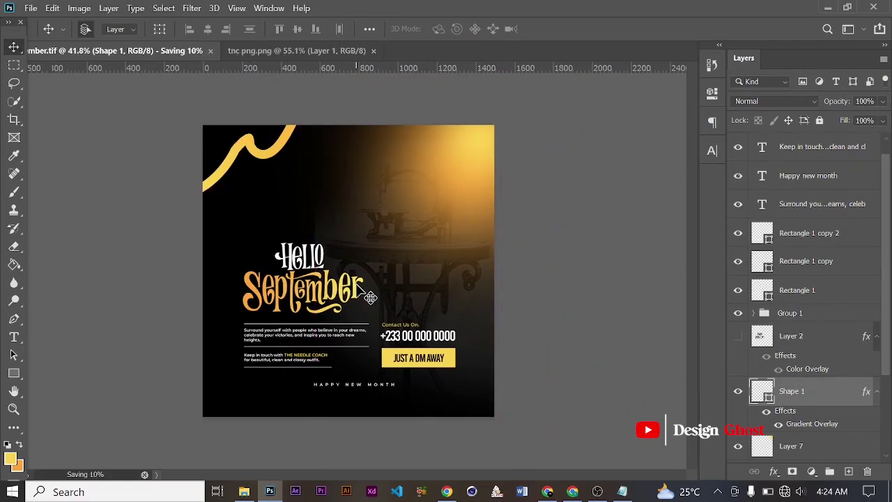
# Preview the flyer in full screen mode and switch the surrounding canvas colour to blue.
pyautogui.scroll(2, 357, 292)
pyautogui.scroll(-1, 365, 296)
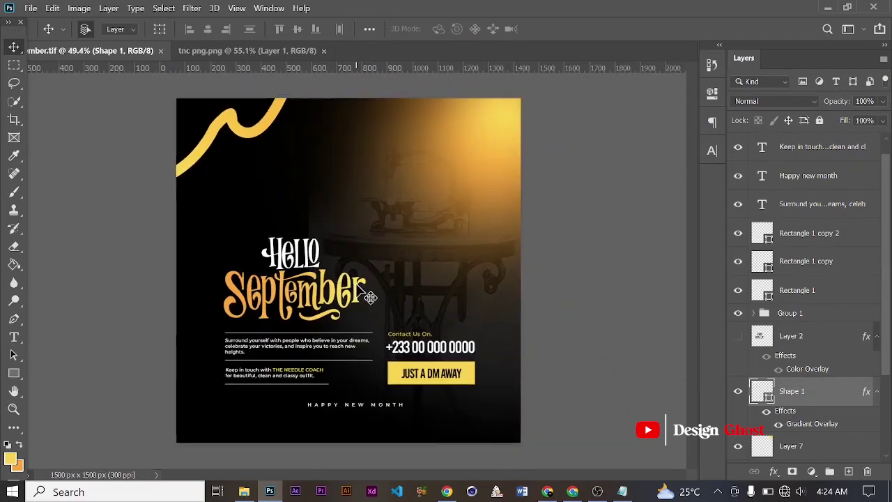
pyautogui.press('f')
pyautogui.press('f')
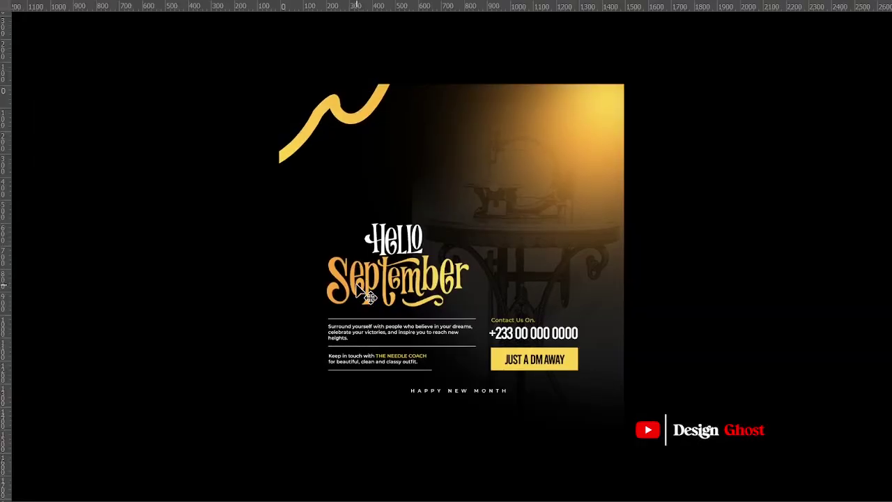
pyautogui.scroll(1, 505, 271)
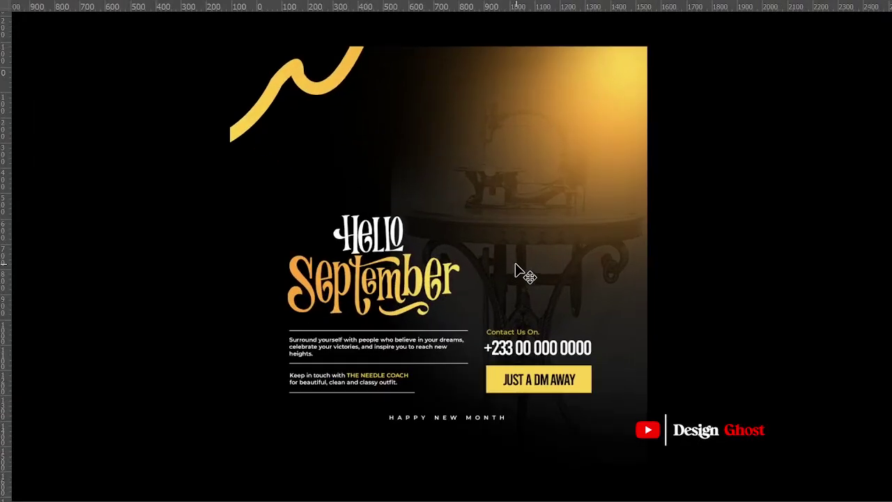
pyautogui.rightClick(753, 183)
pyautogui.click(779, 249)
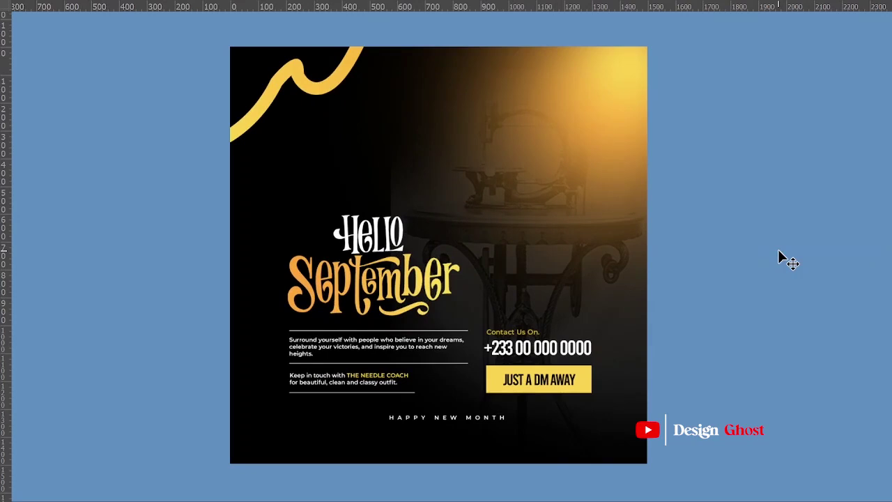